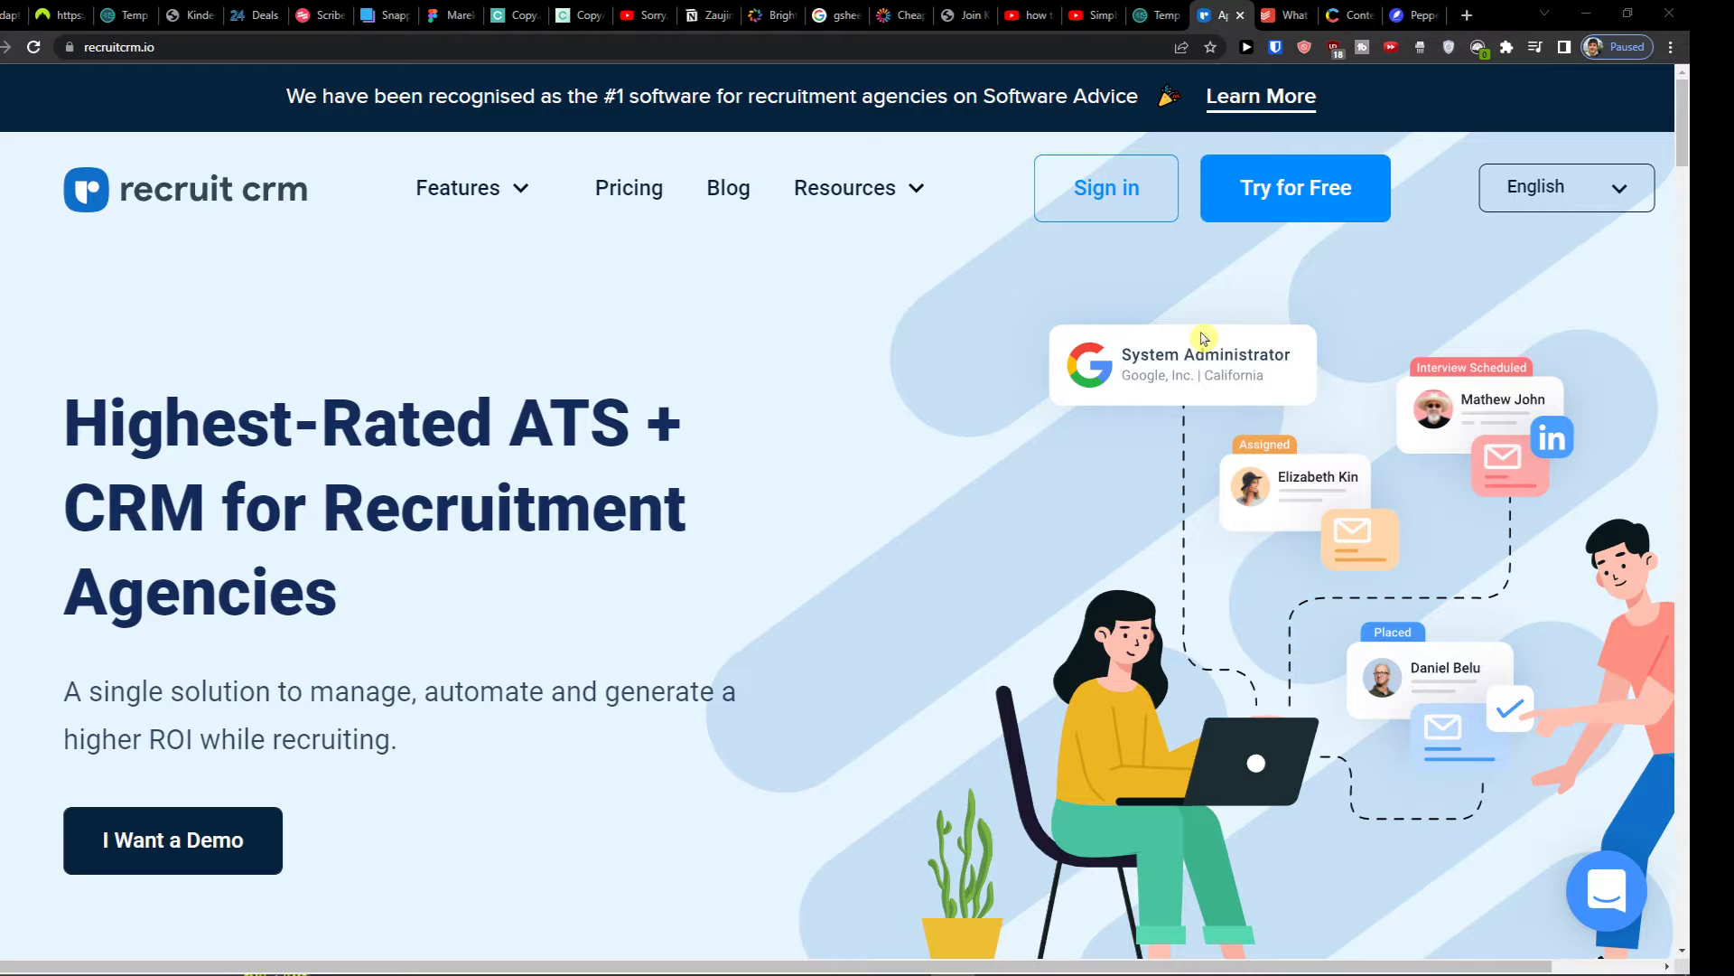
Open the Recruit CRM free trial sign-up form and copy the temporary email address from Temp Mail for it
scroll(1182, 322, up, 2)
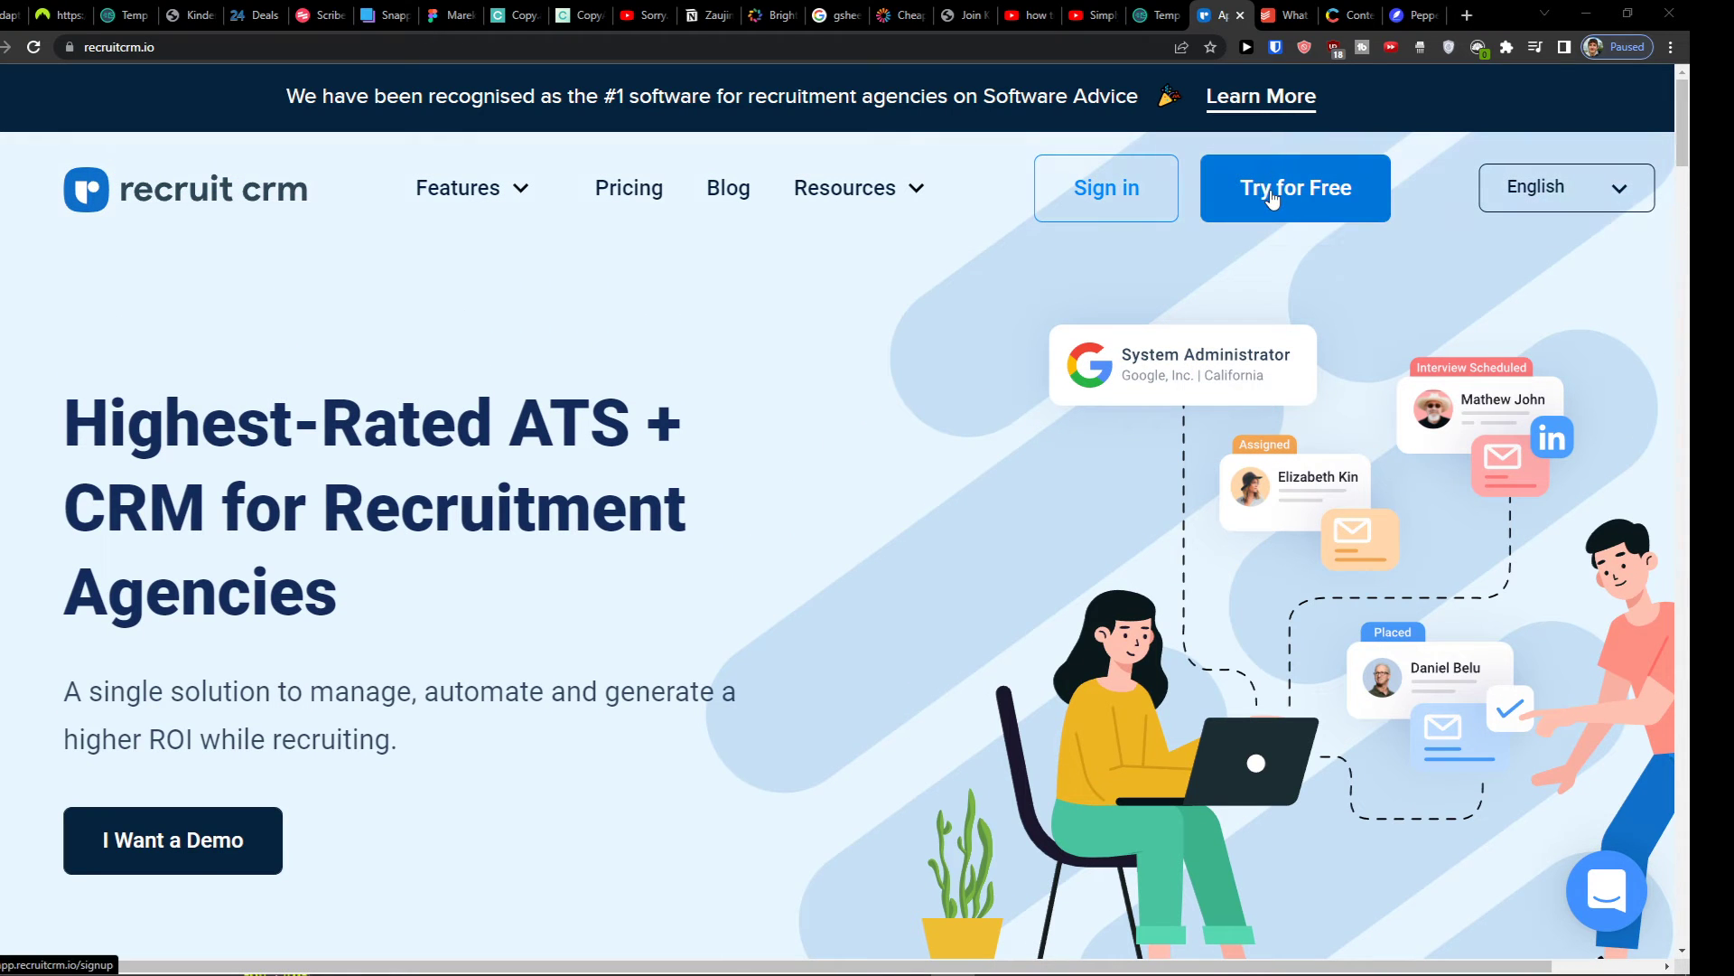
click(1272, 197)
click(1099, 15)
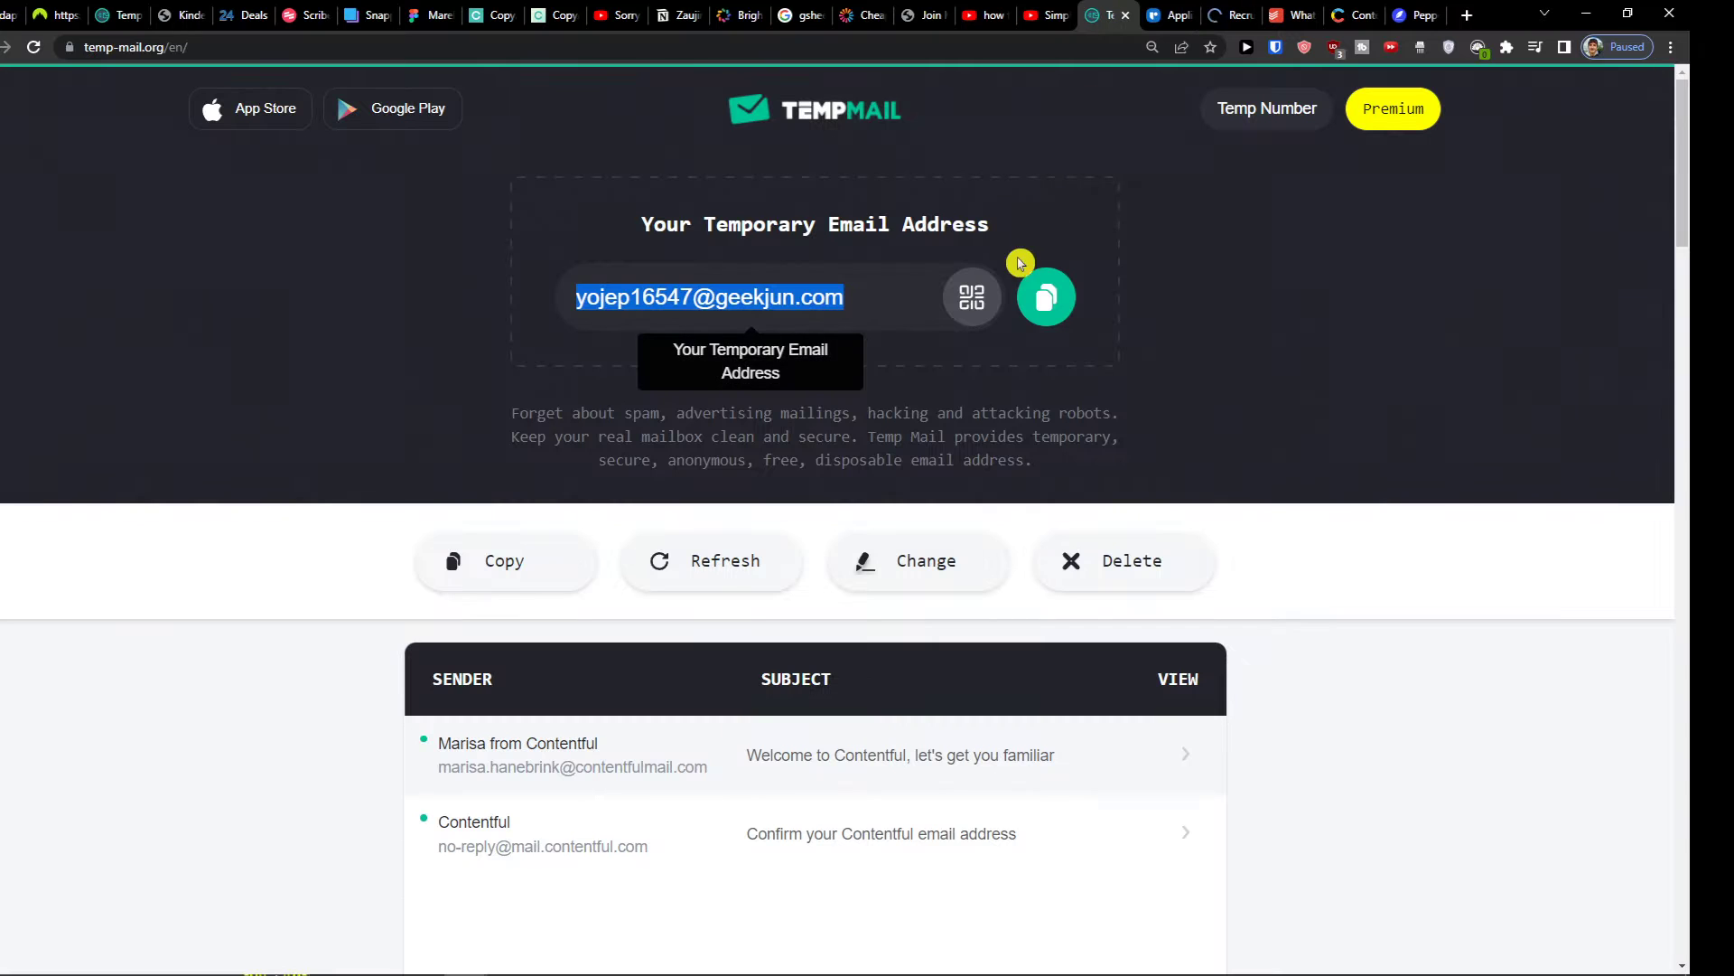
click(1046, 296)
click(1239, 14)
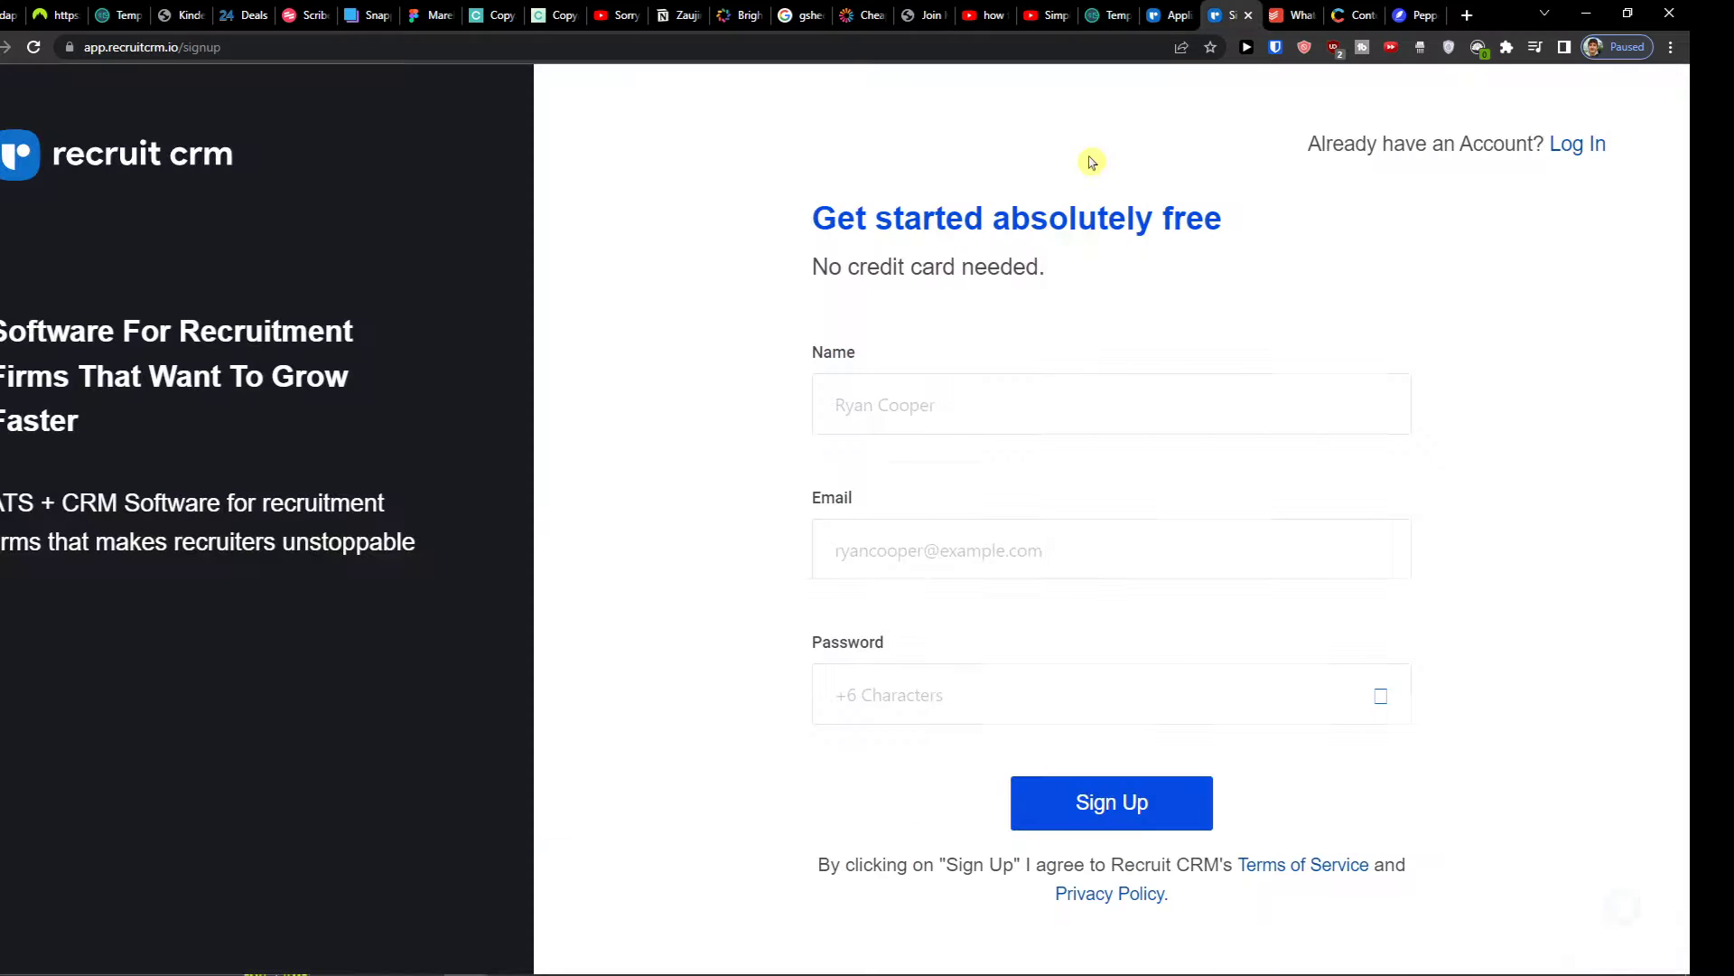
Fill in the full name and paste the copied email address into the sign-up form
click(929, 412)
click(702, 507)
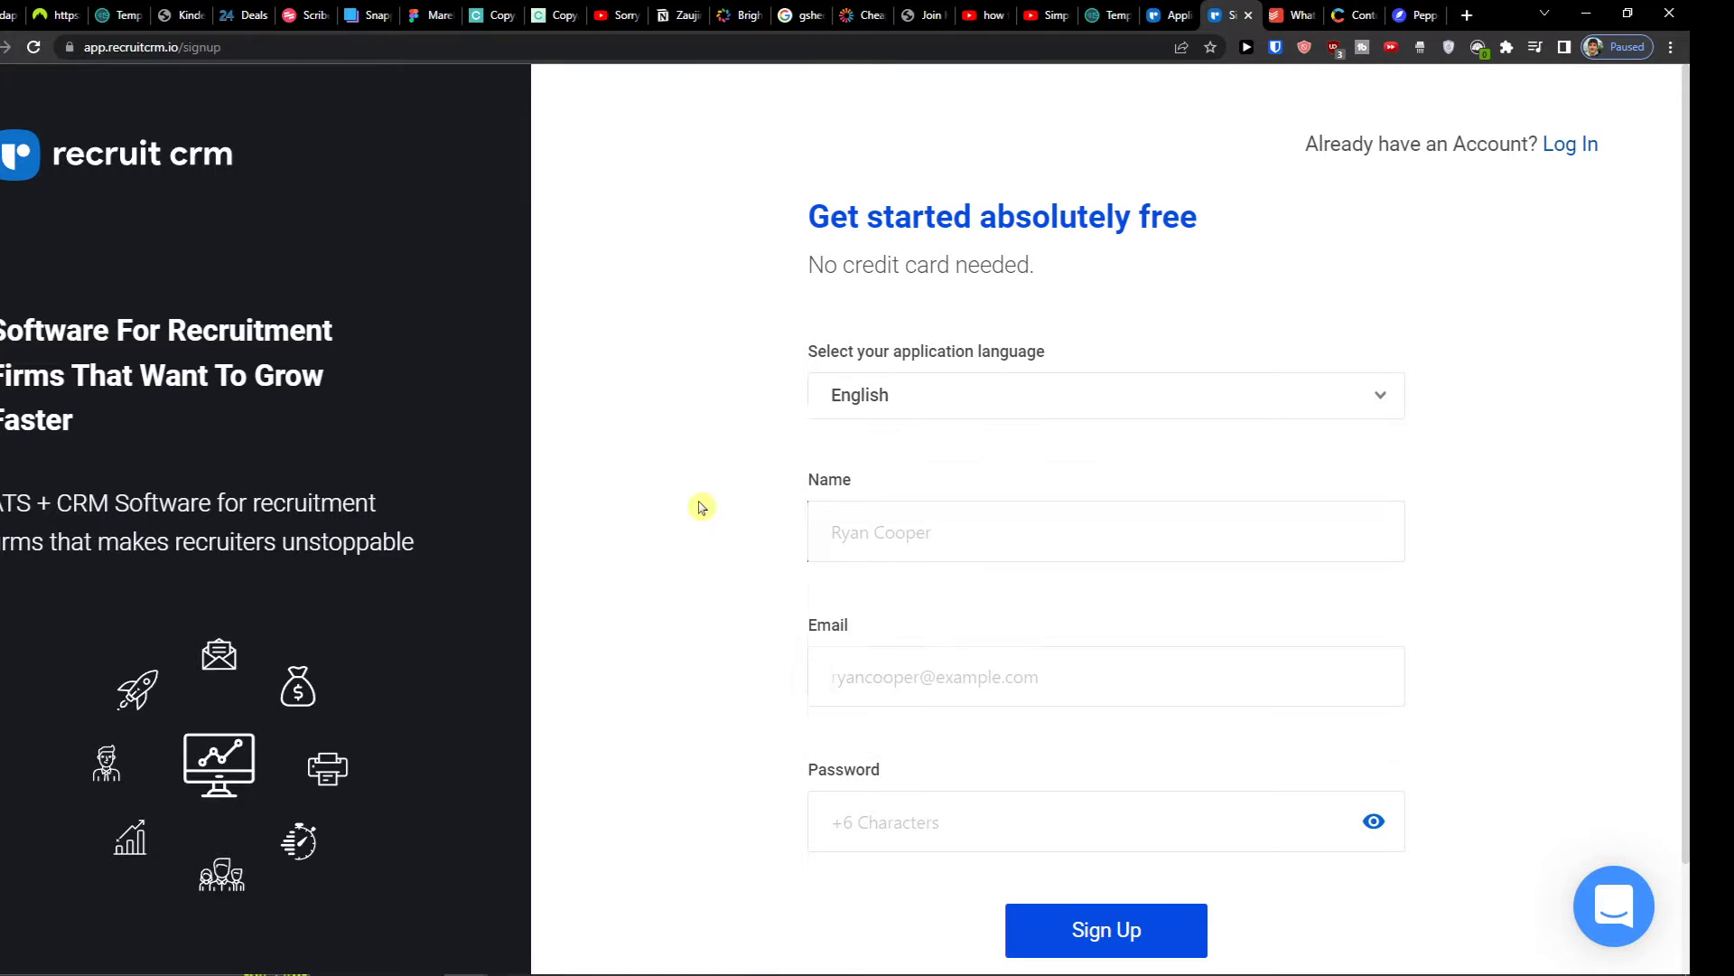
click(859, 528)
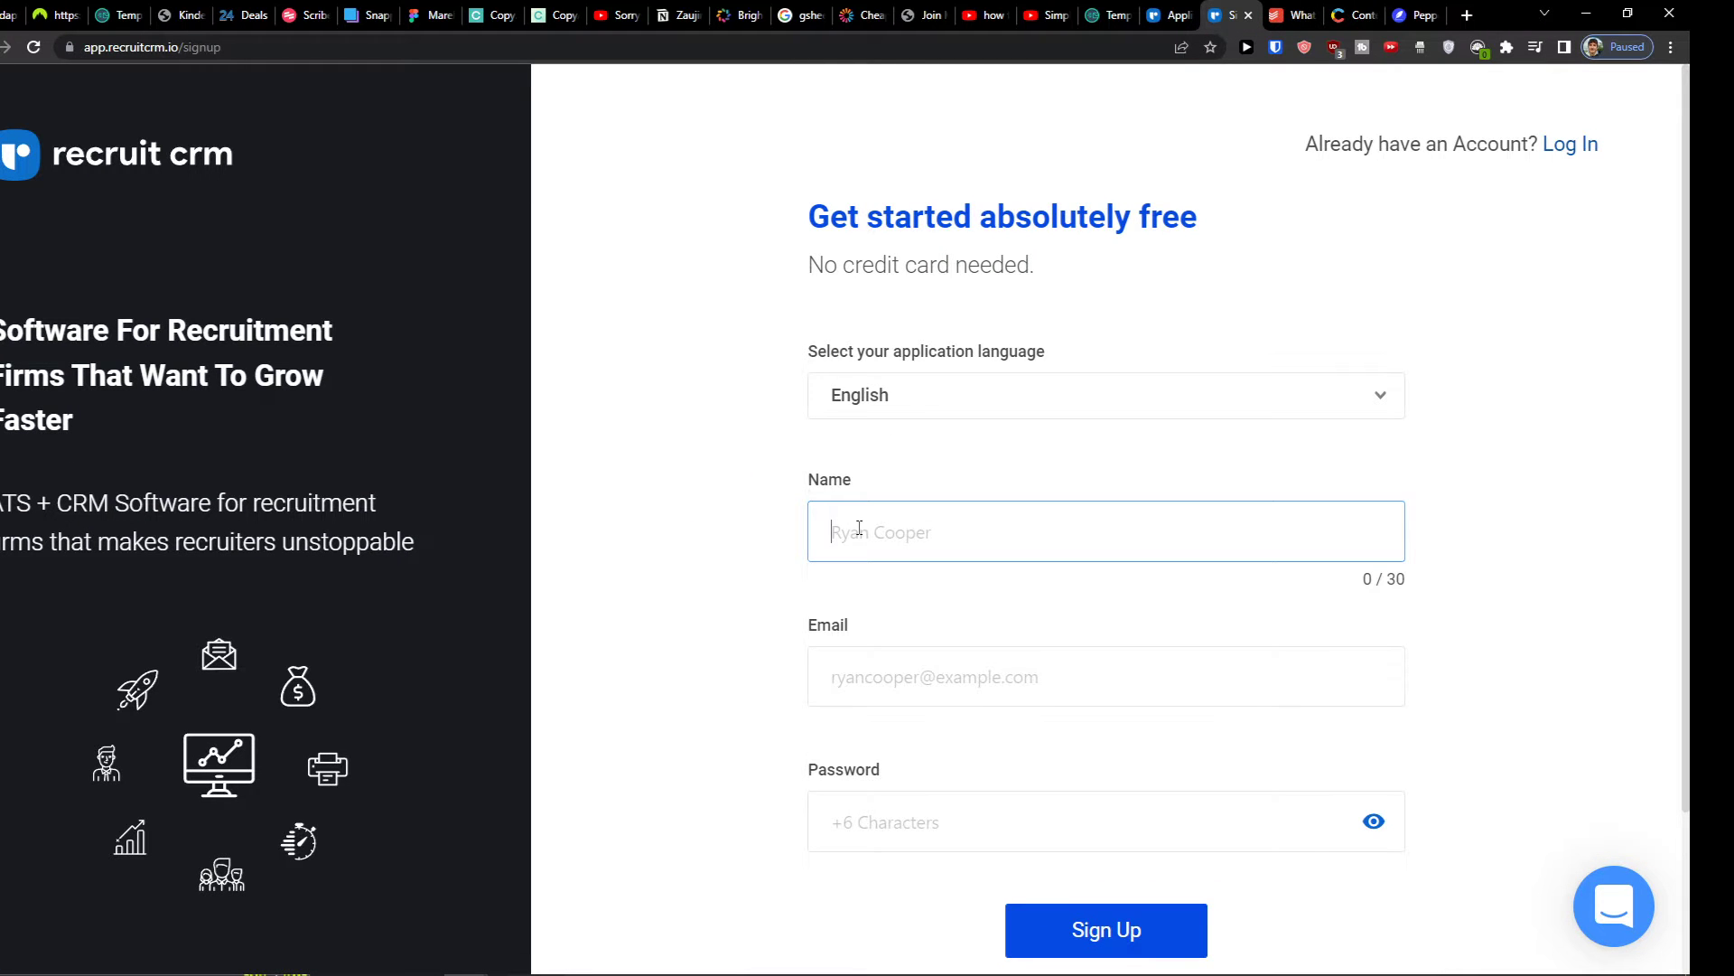
key(Tab)
key(ctrl+v)
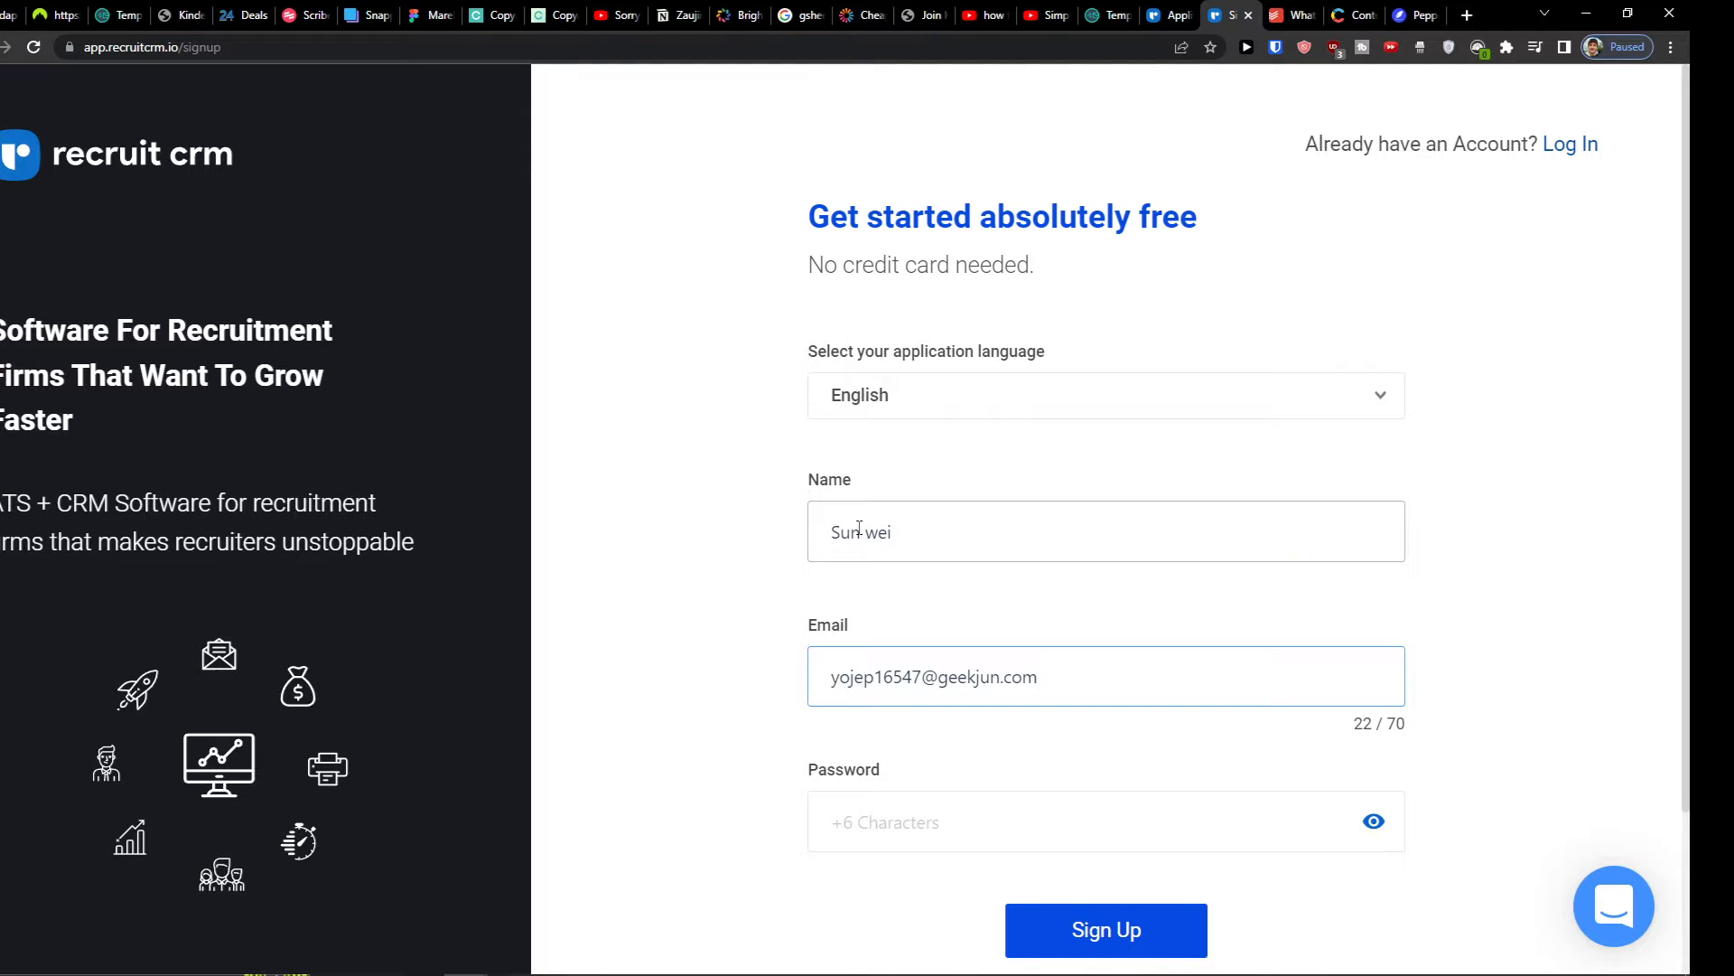
Enter the account password, submit the sign-up form, and dismiss the password manager's offer to save it
click(902, 829)
text(••••••••)
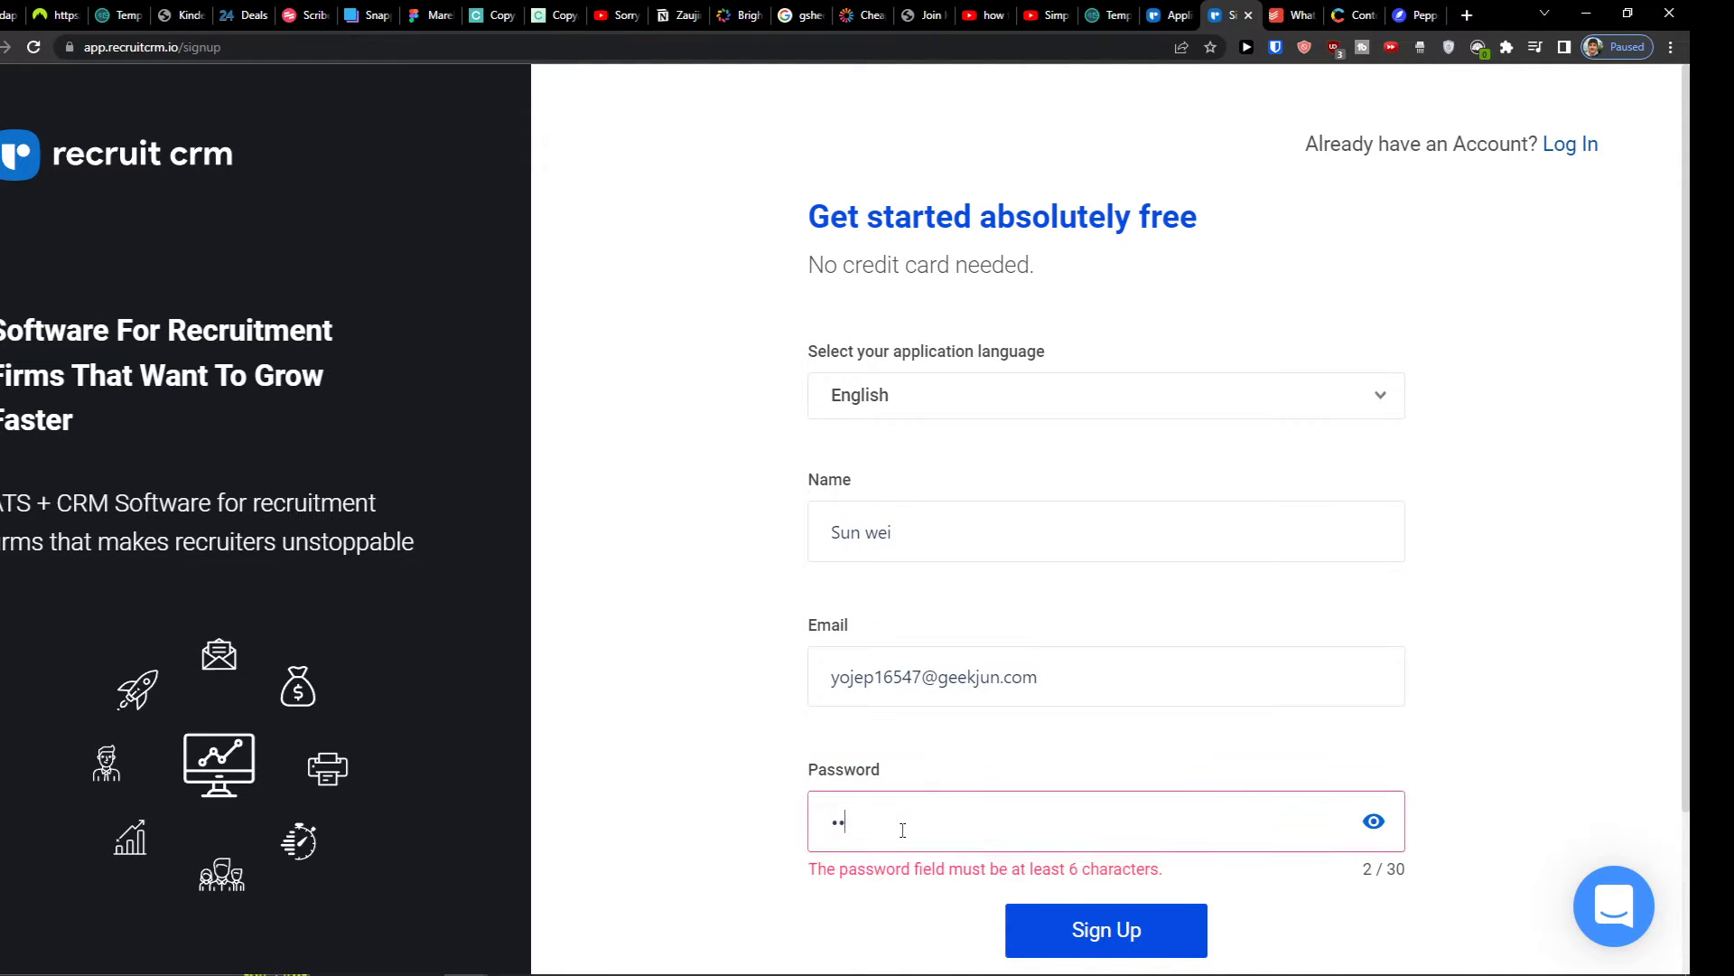
text(•)
click(1048, 931)
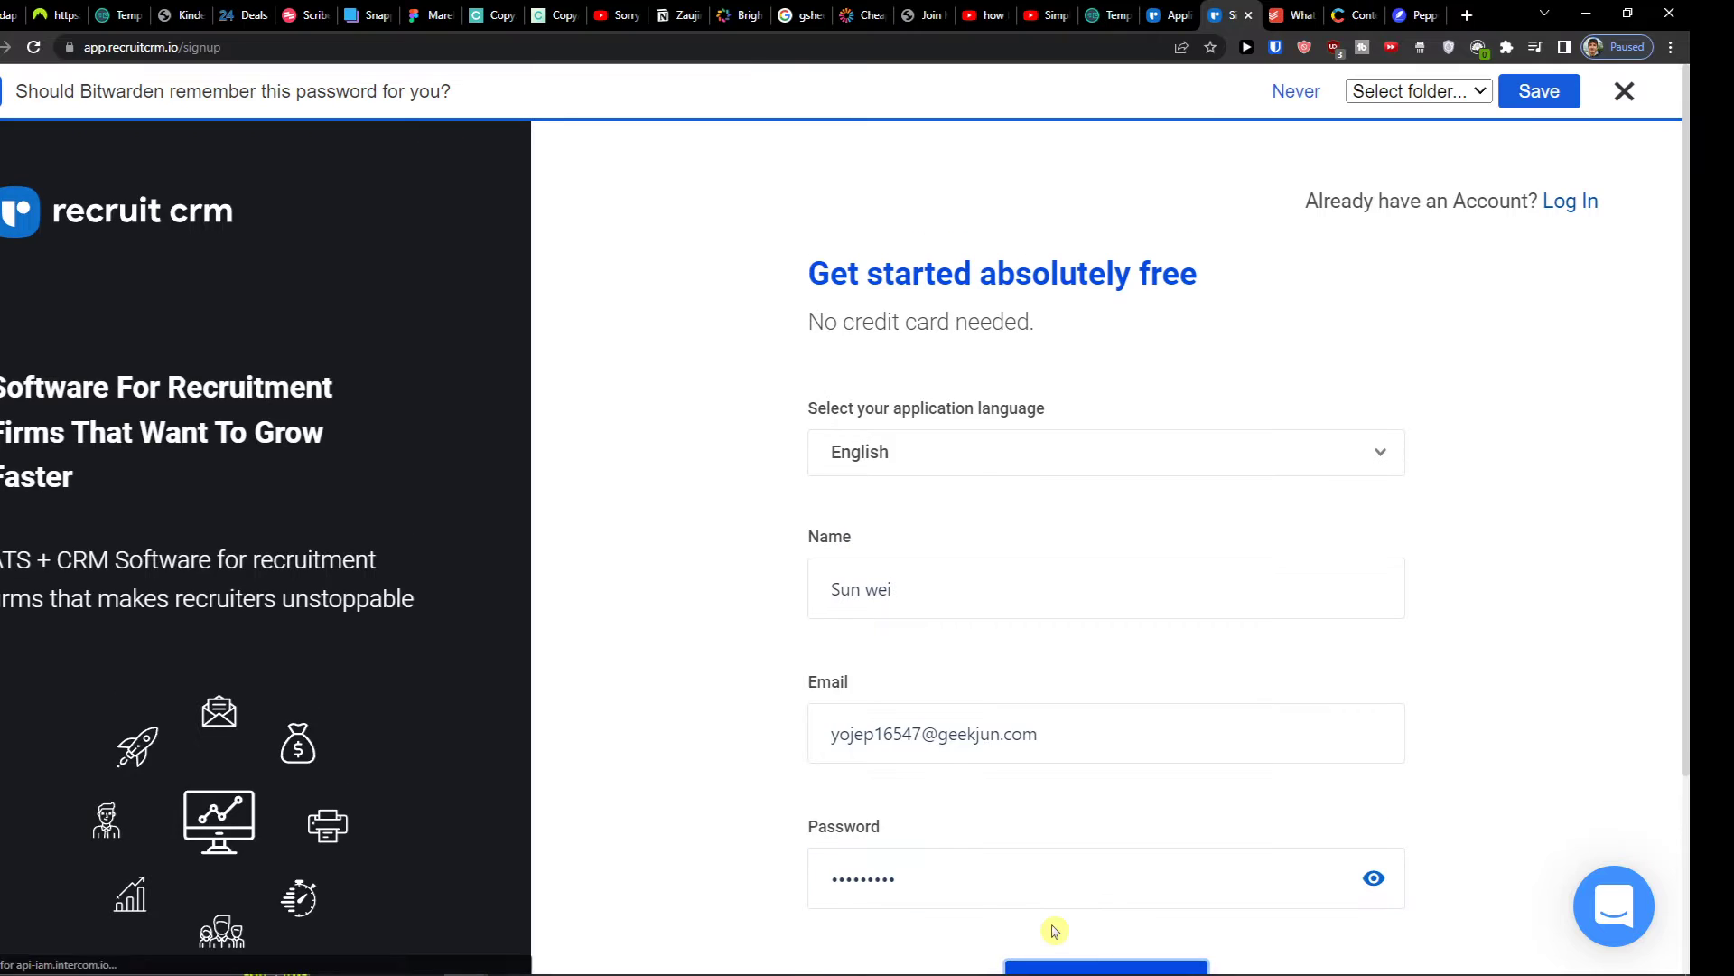
click(1618, 106)
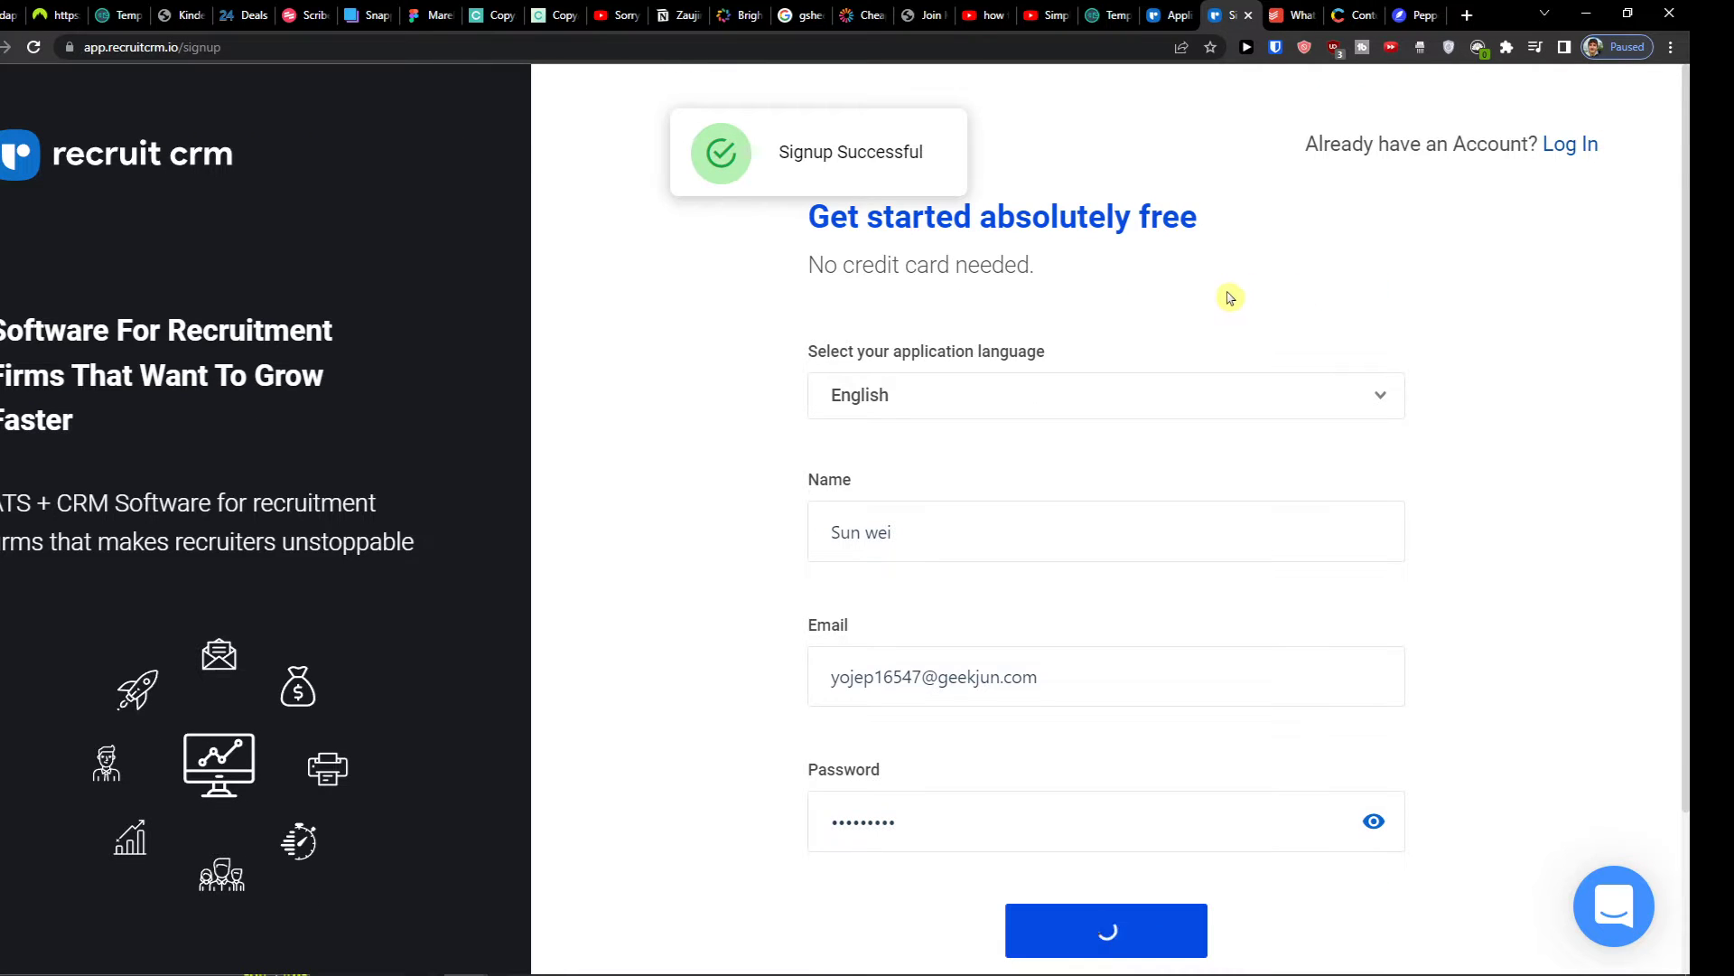
Enter the company name and set the timezone to Central European Time +01:00
click(871, 428)
text(Sun wei s. r. o.)
click(888, 603)
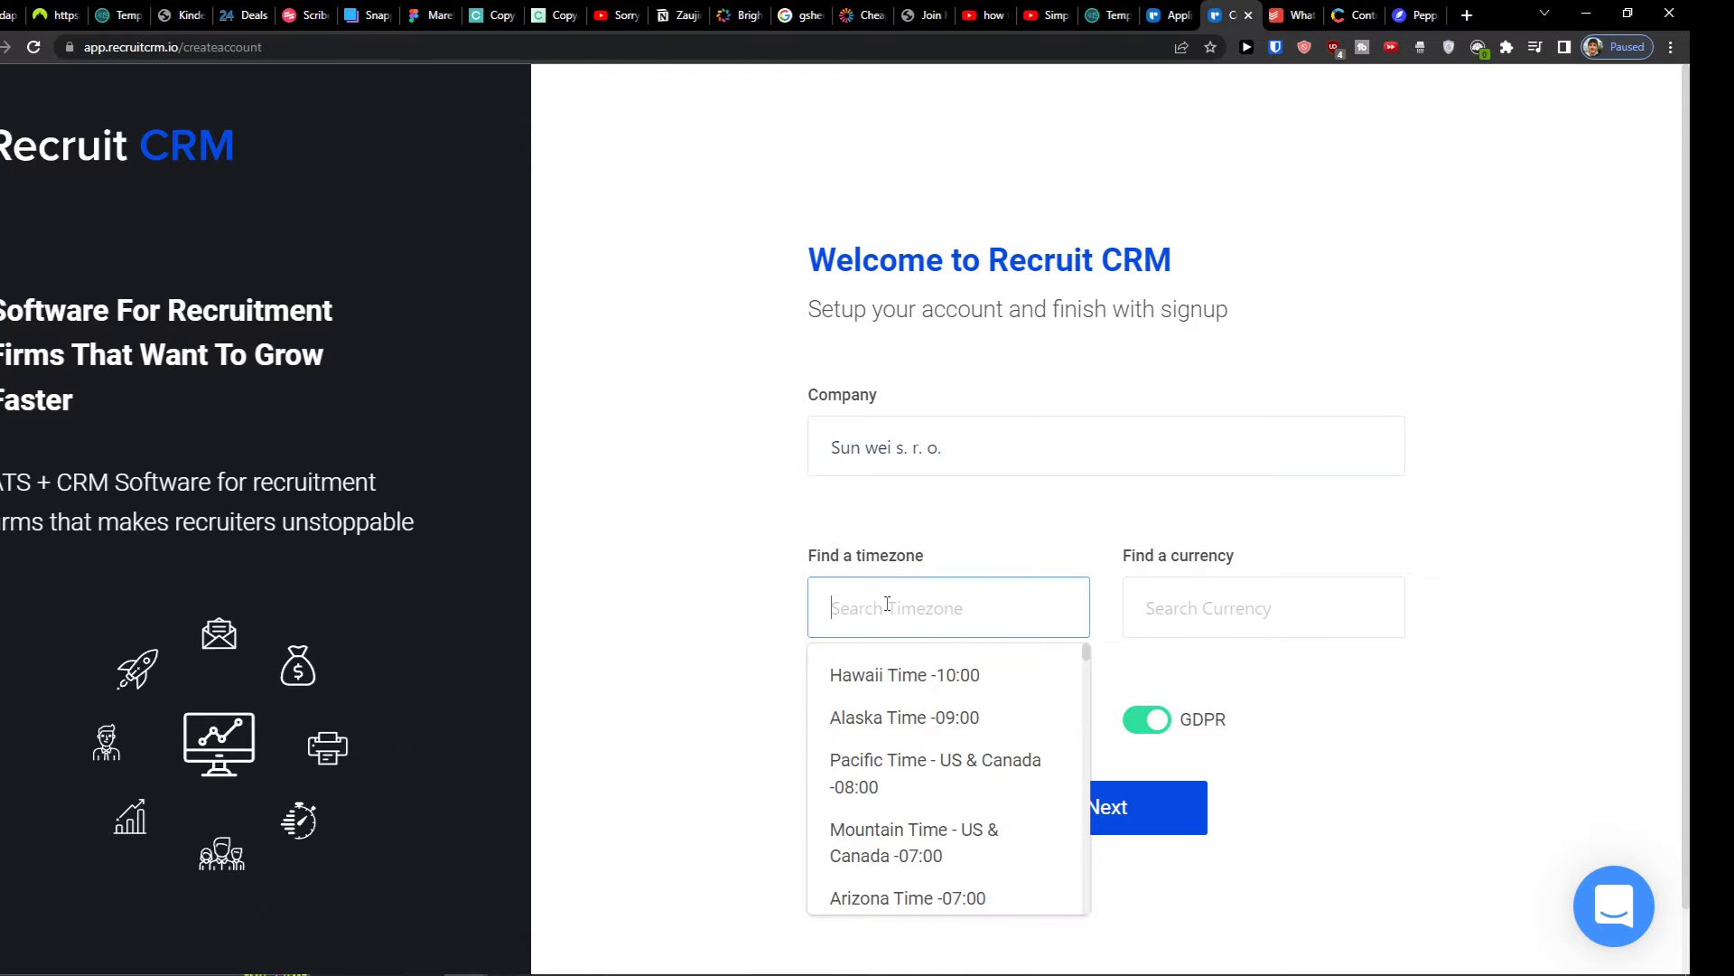
text(ce)
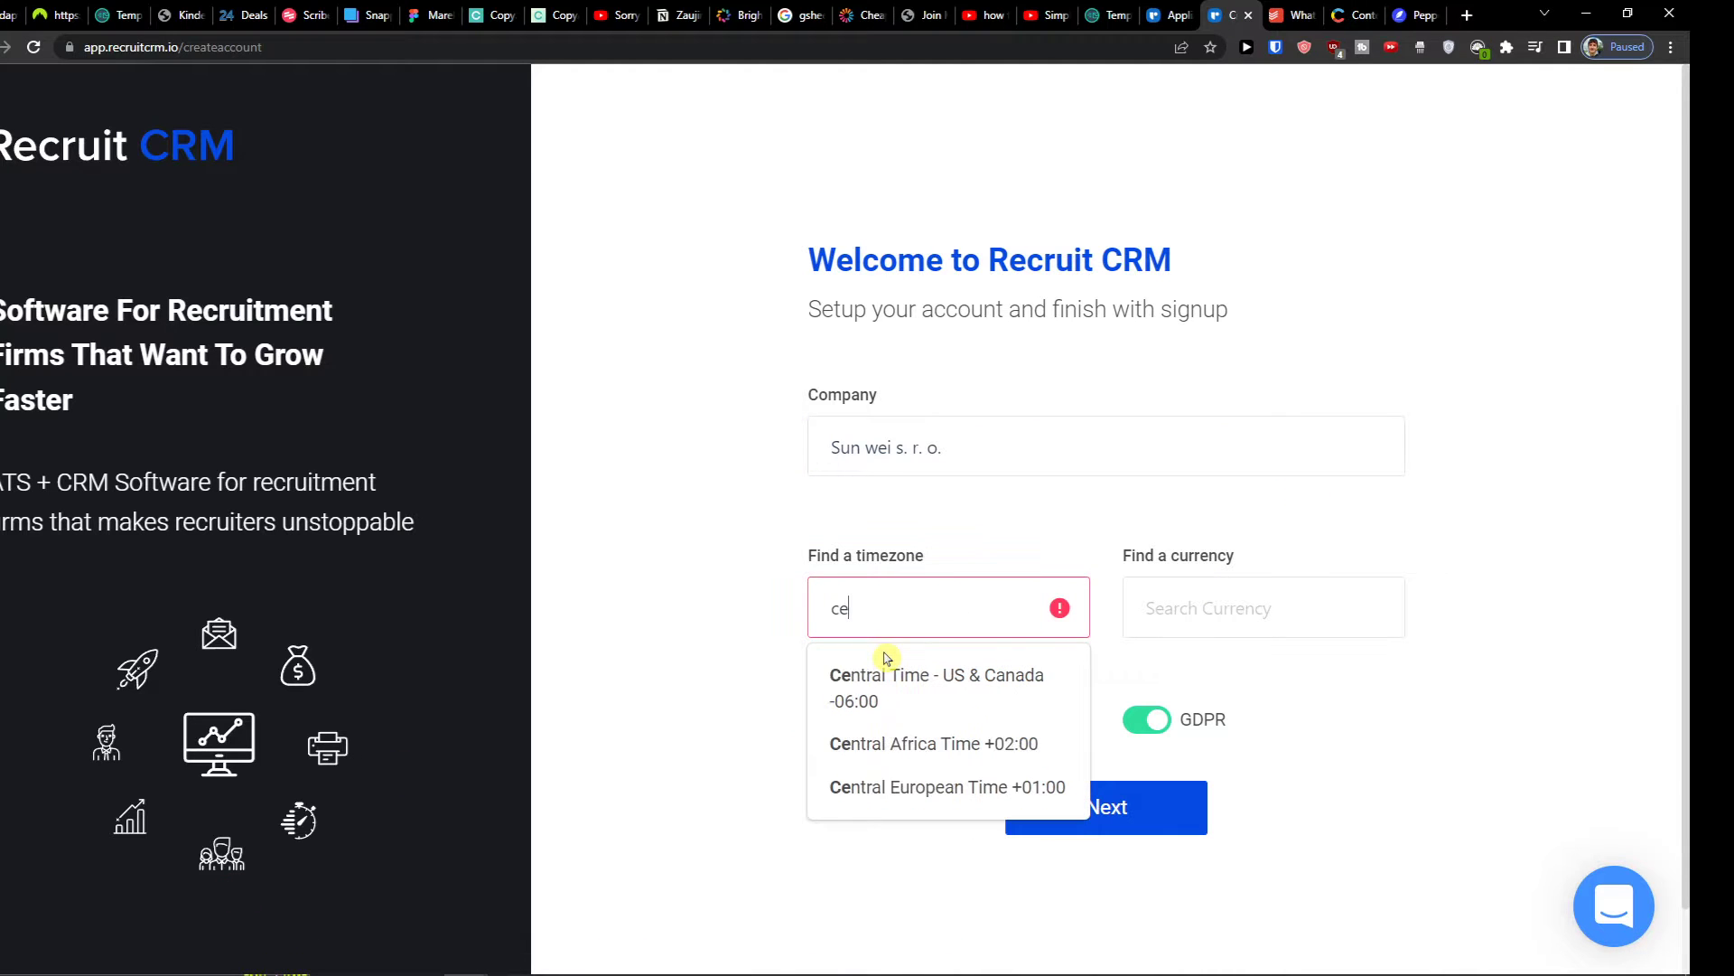
click(887, 786)
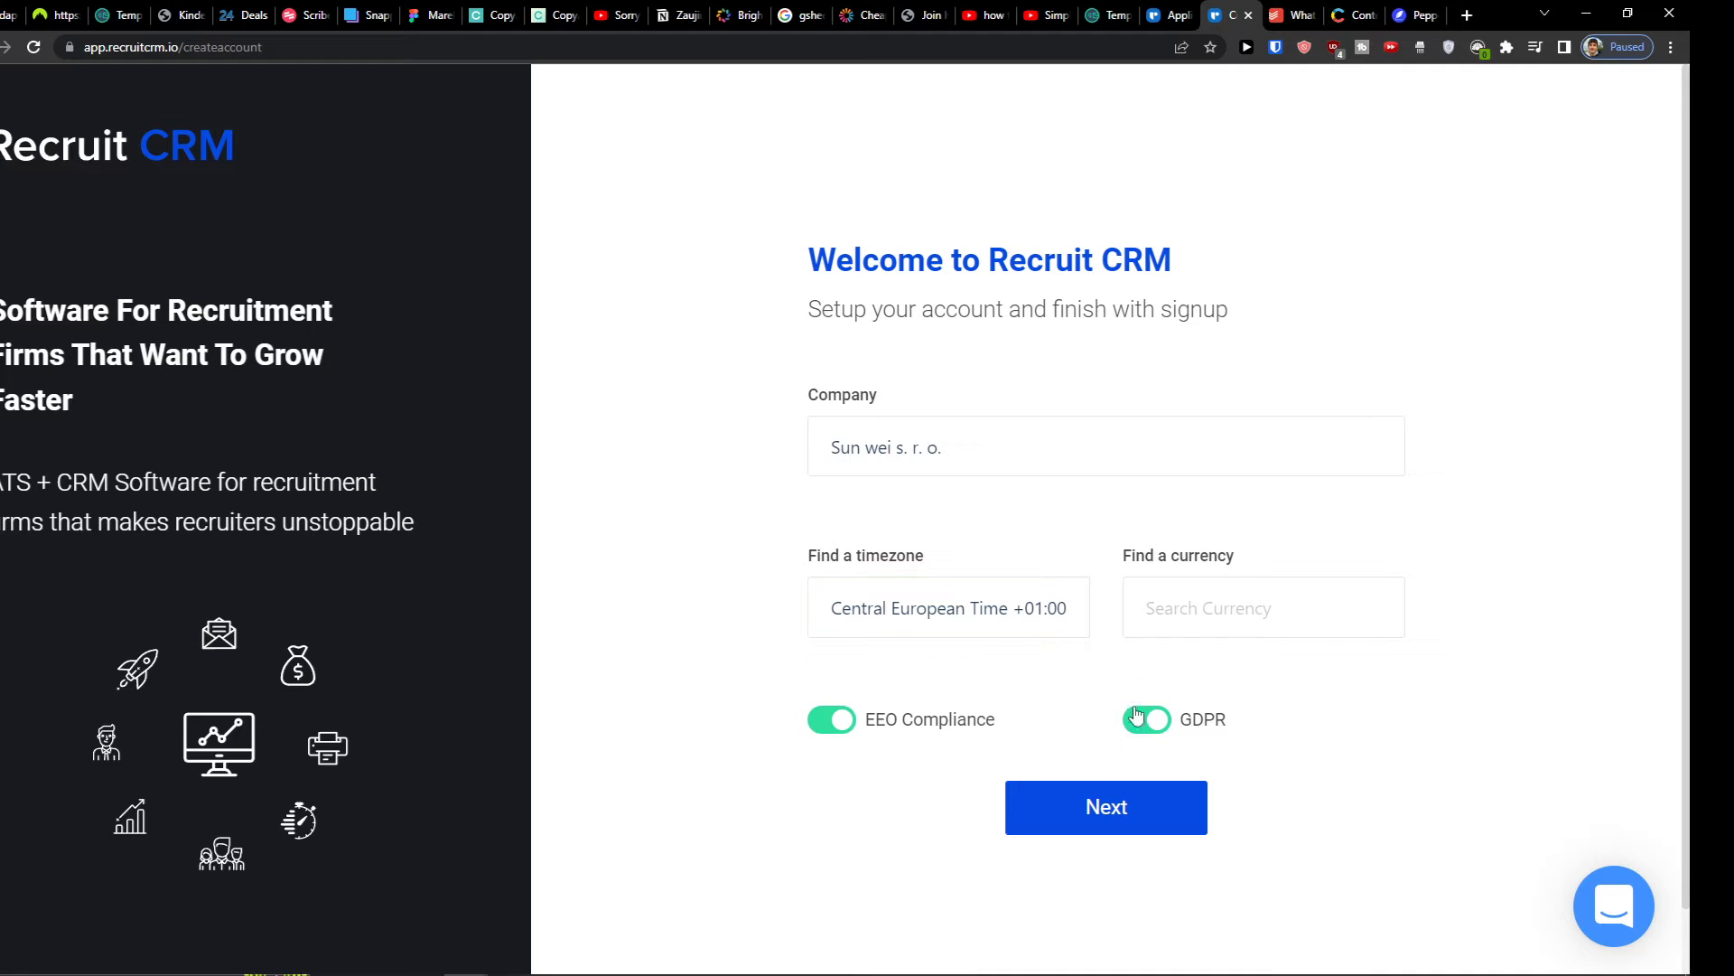
Set the currency to Euro (€ - Belgium) and submit the account setup
click(1181, 623)
text(eur)
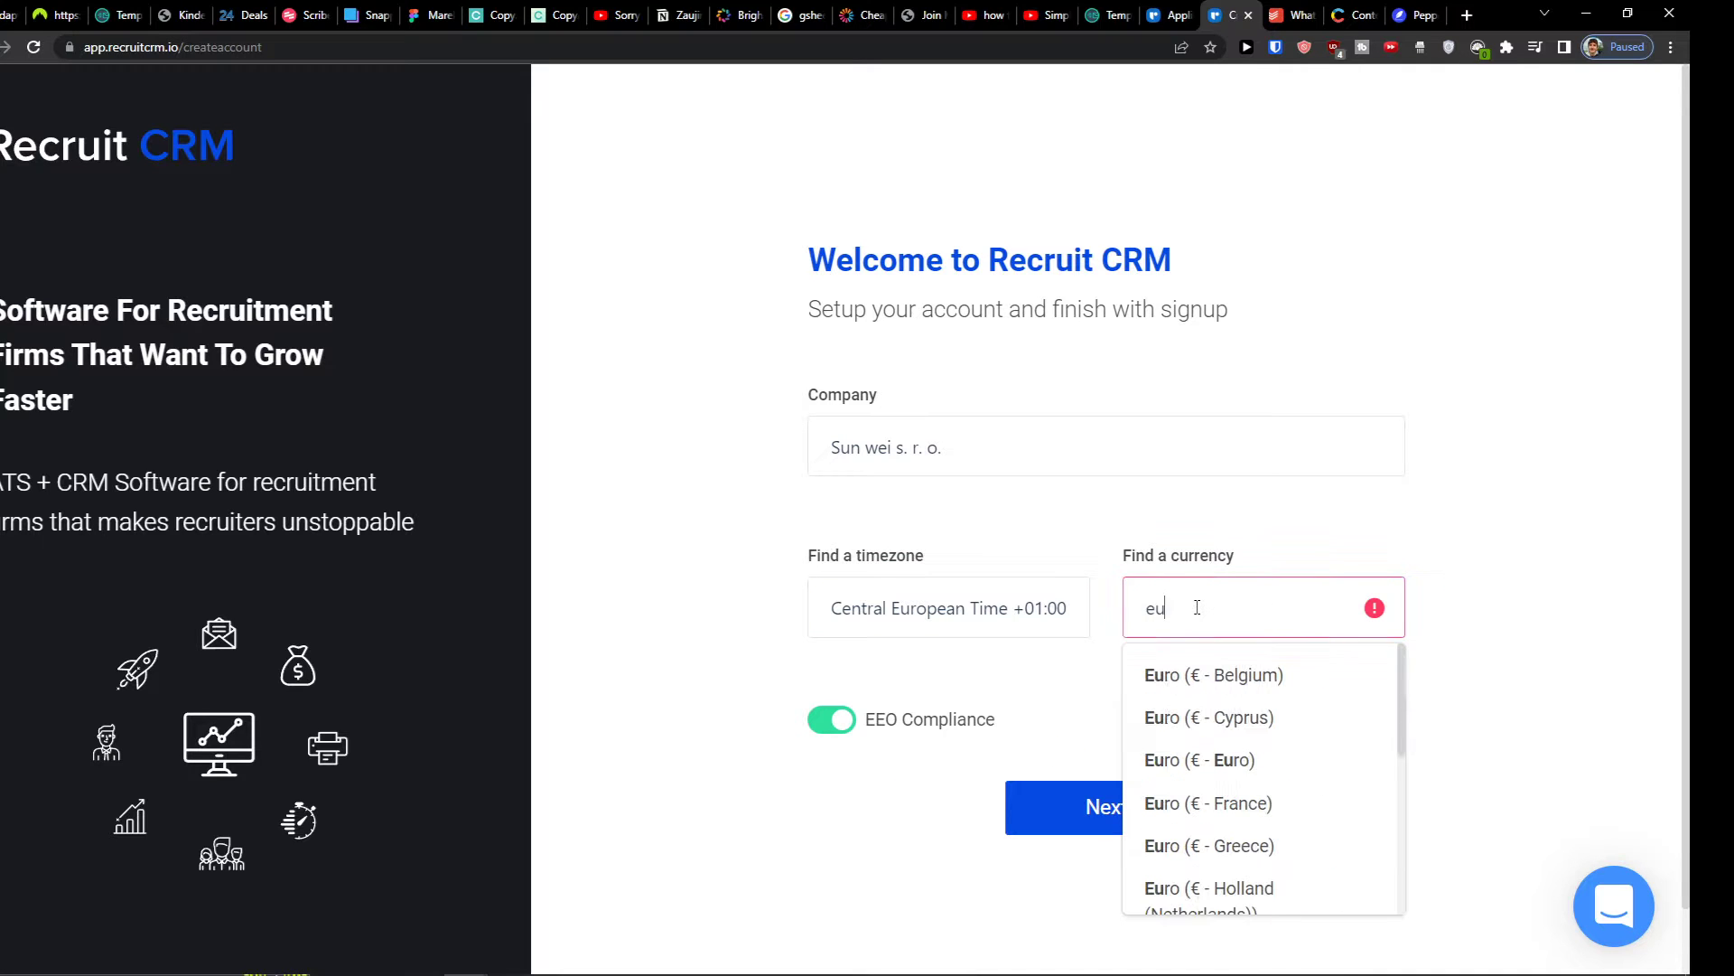
click(1178, 677)
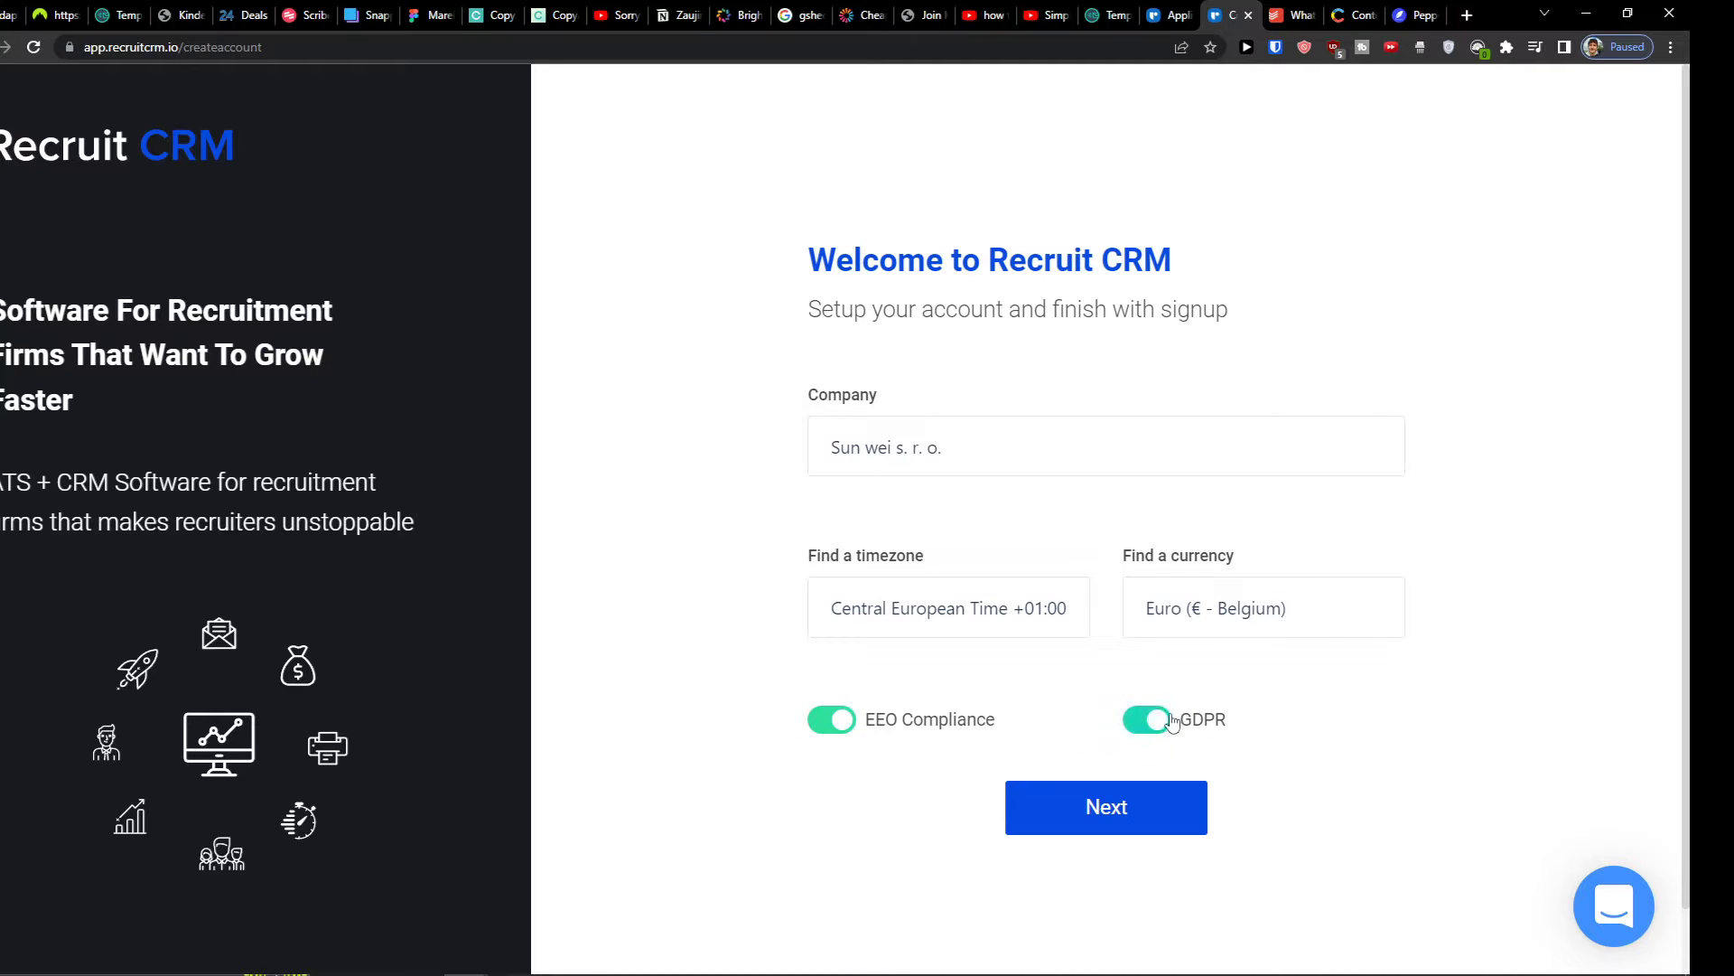
click(1089, 795)
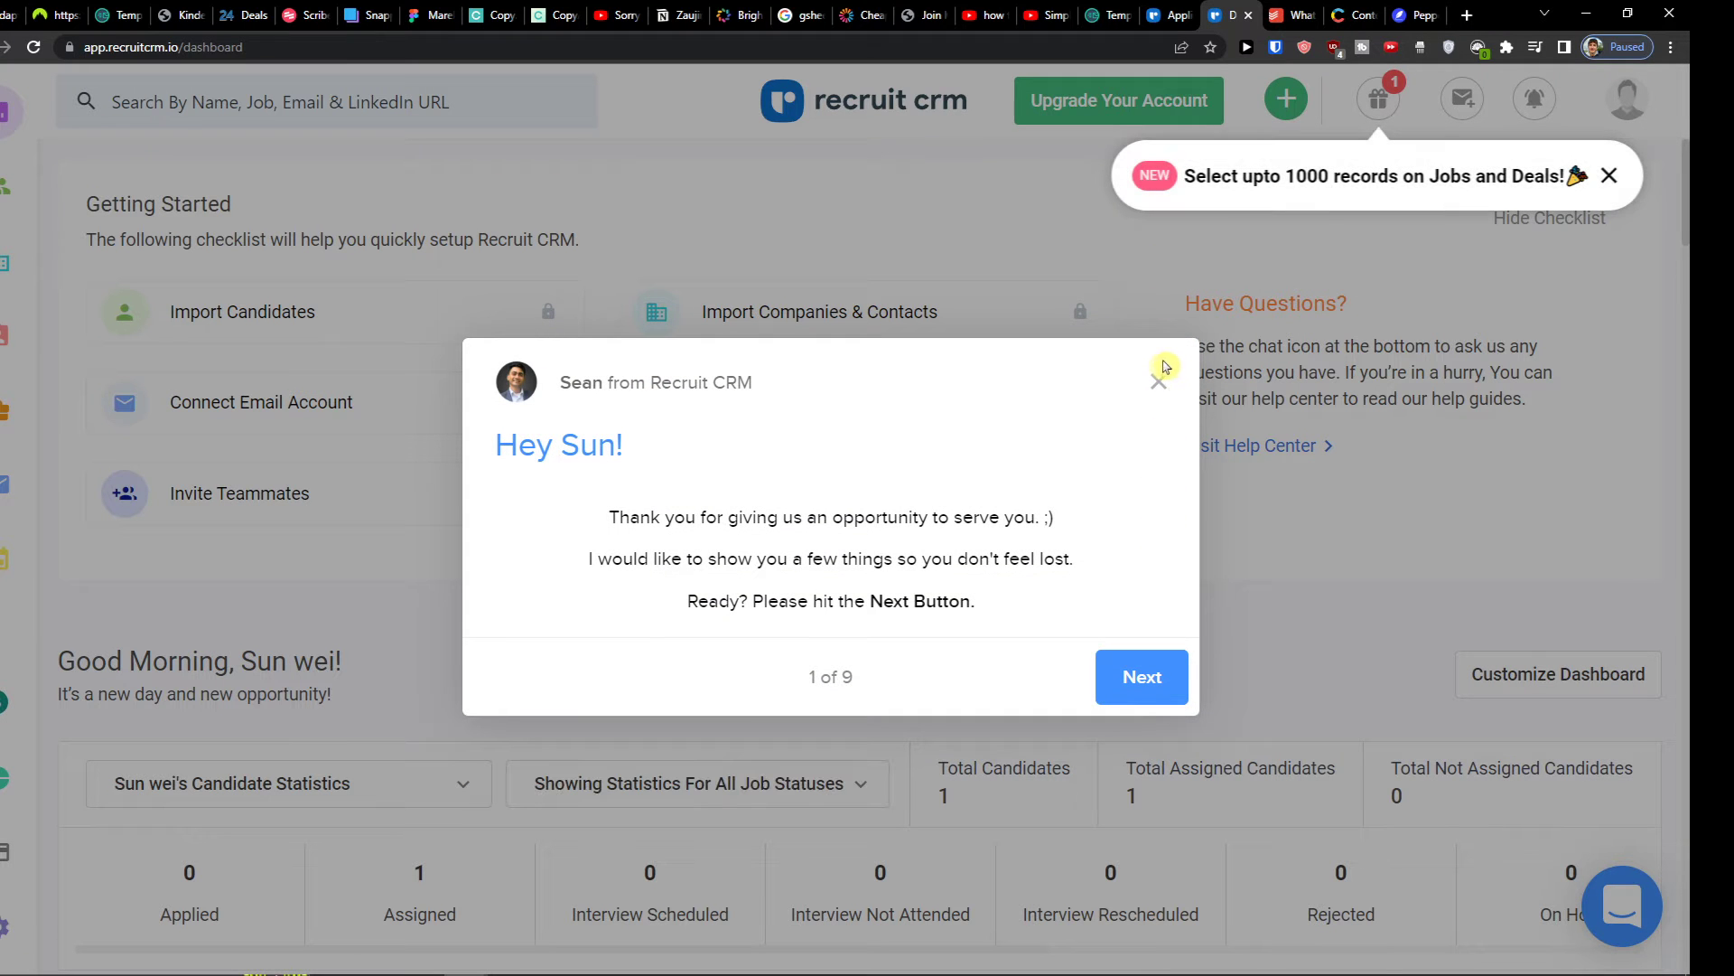
Go through all nine stages of the introductory dashboard tour and finish it
click(1106, 683)
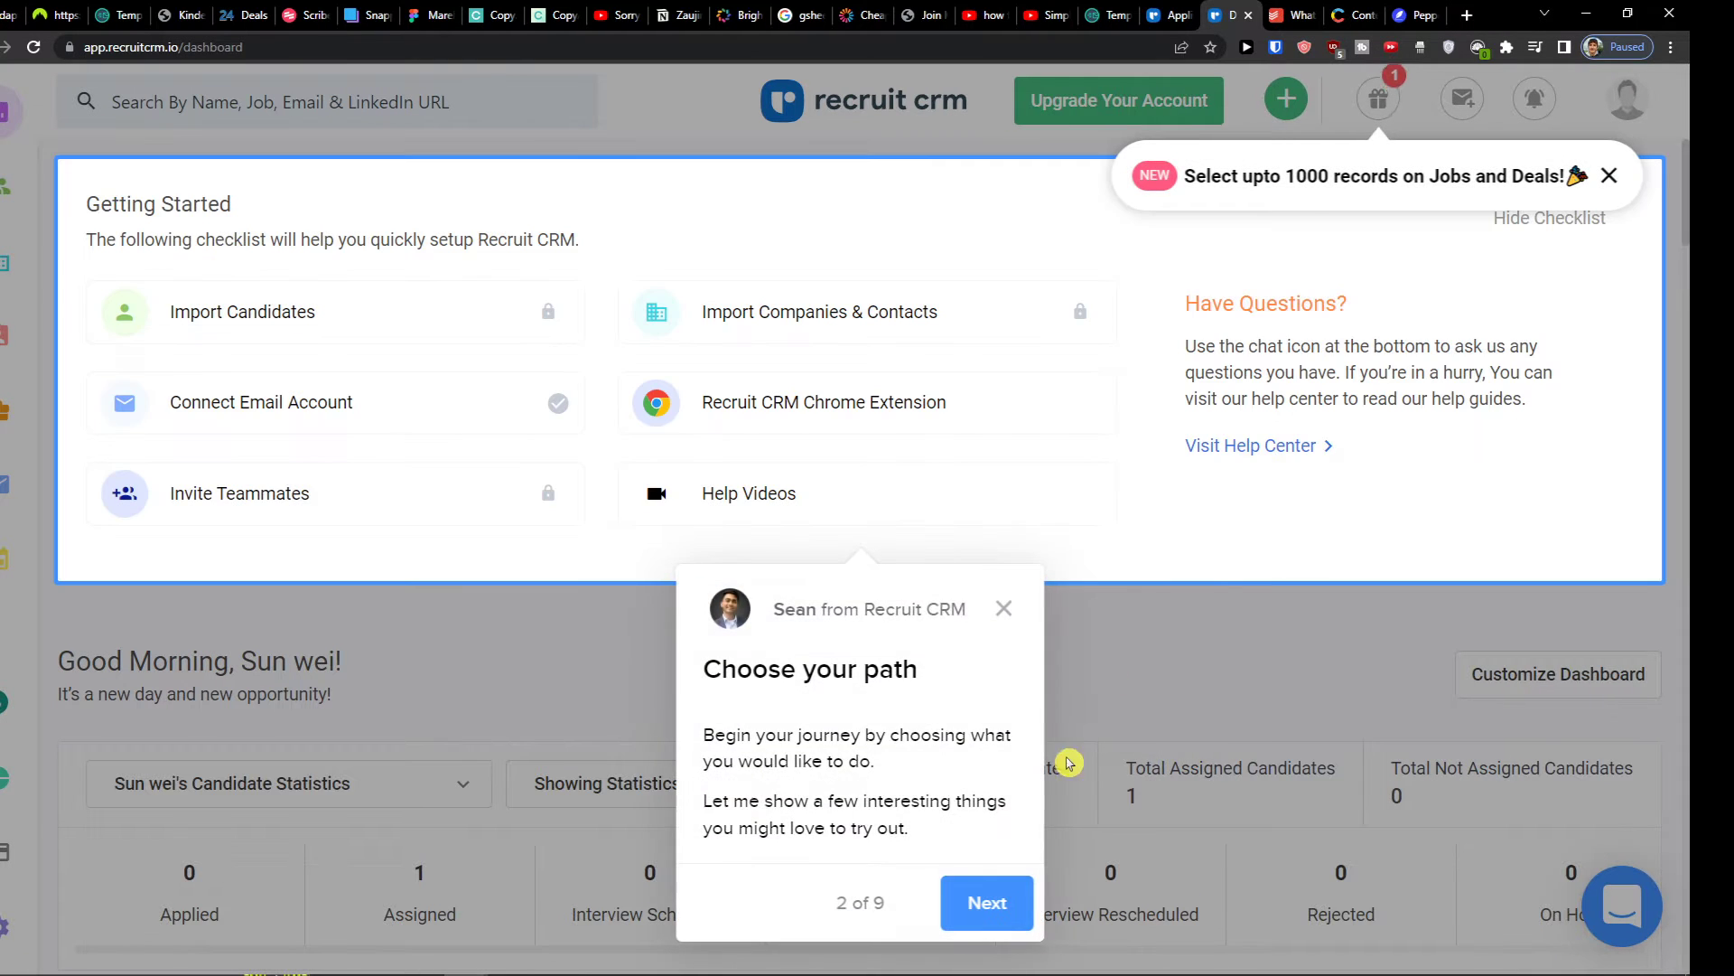
click(997, 899)
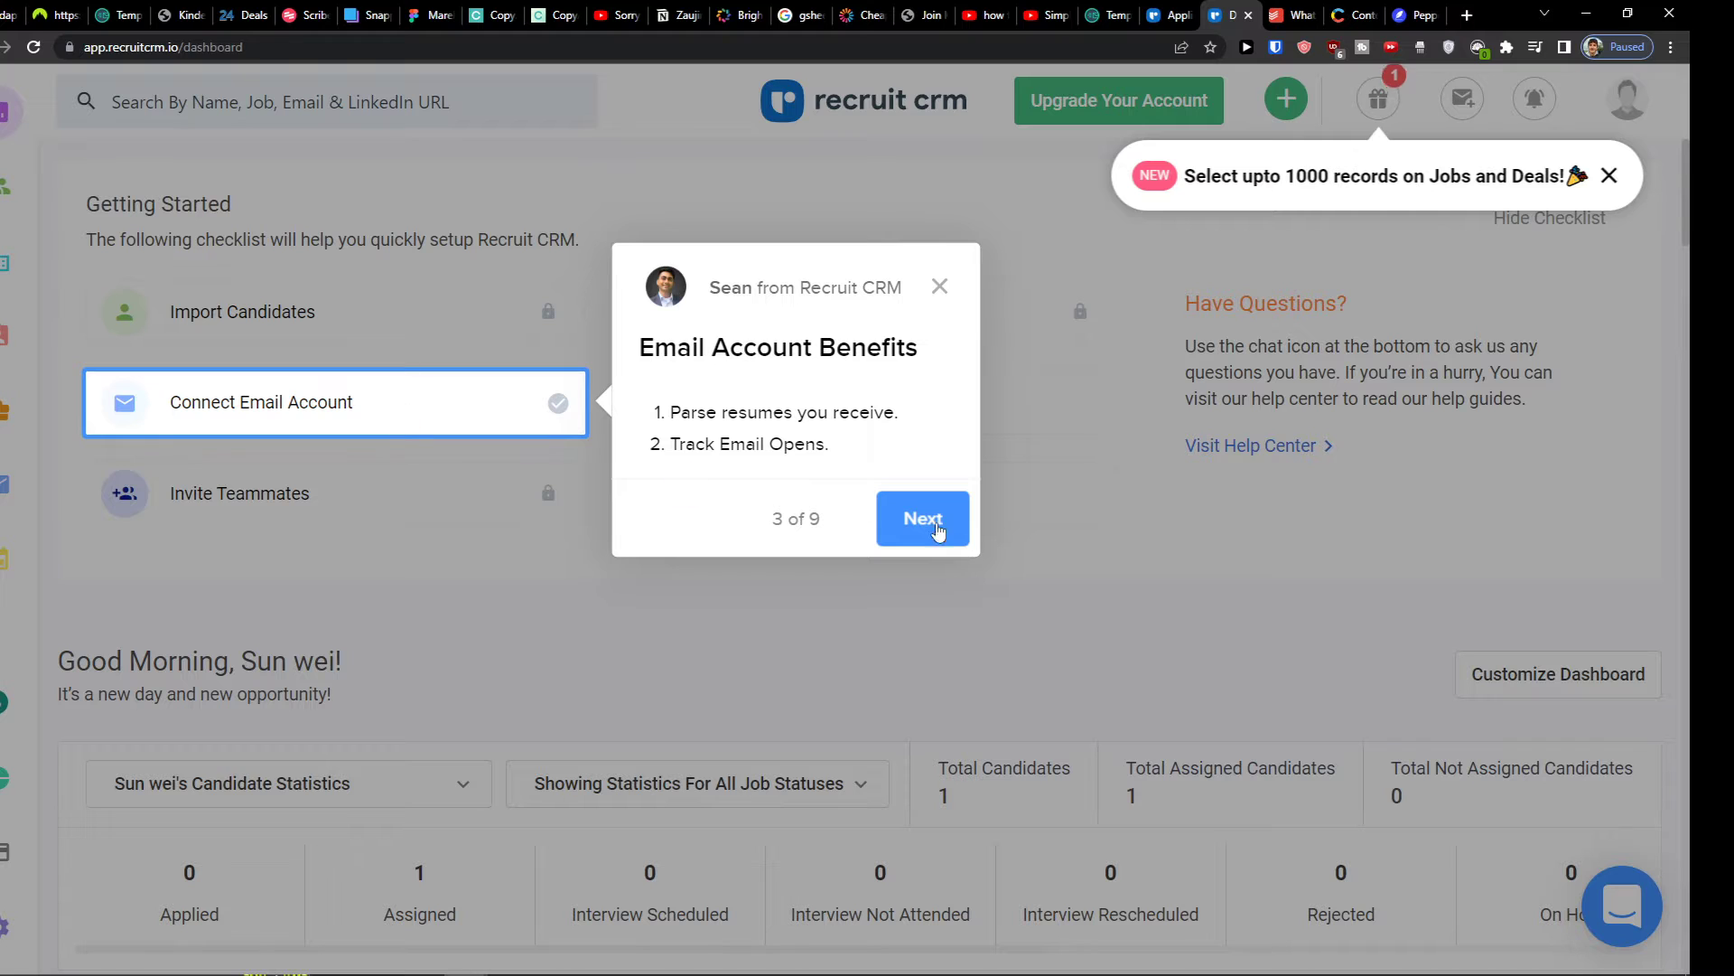
click(897, 539)
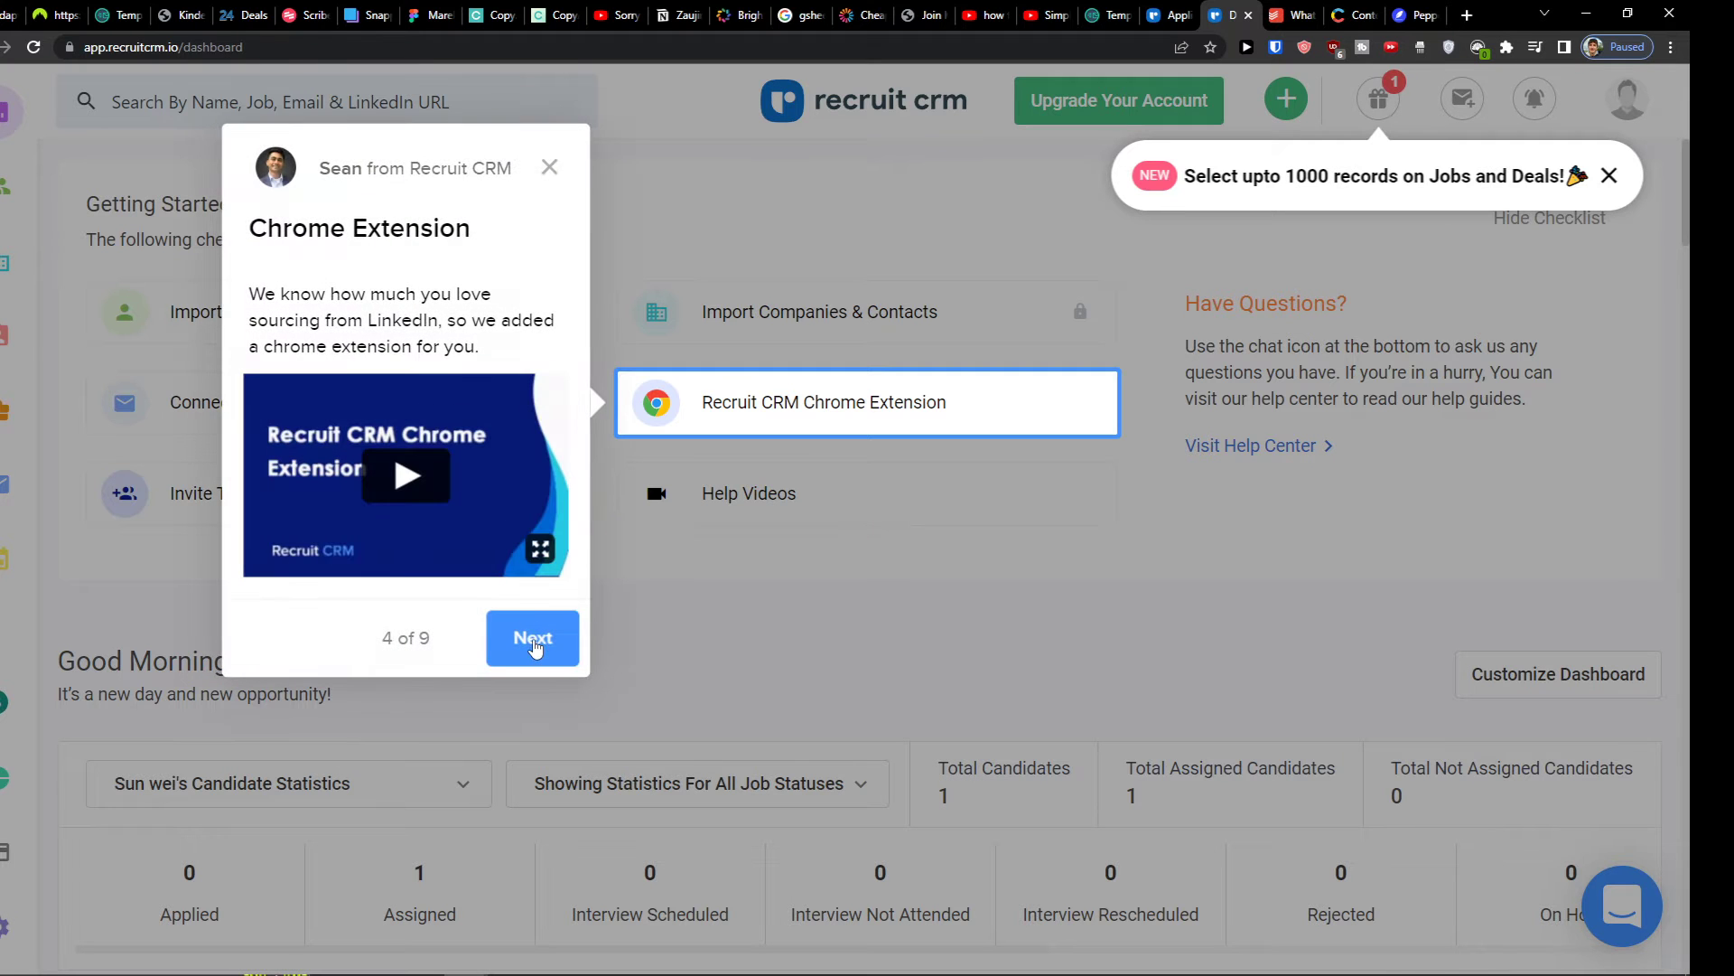
click(533, 643)
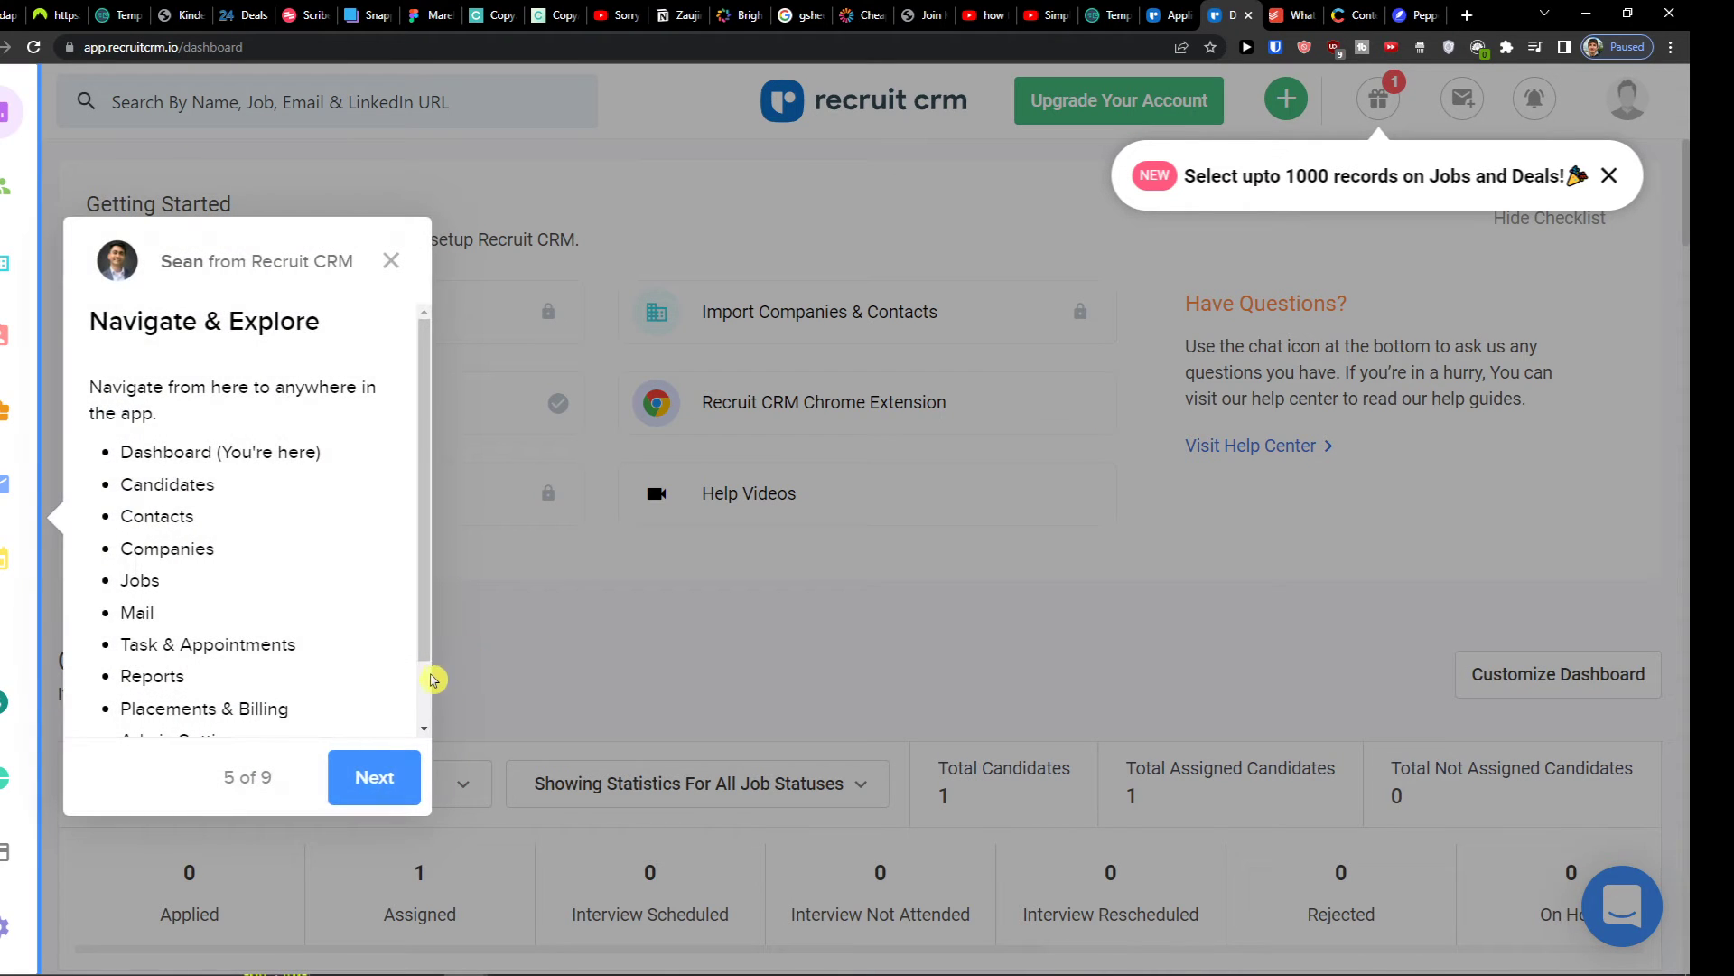
scroll(374, 649, down, 2)
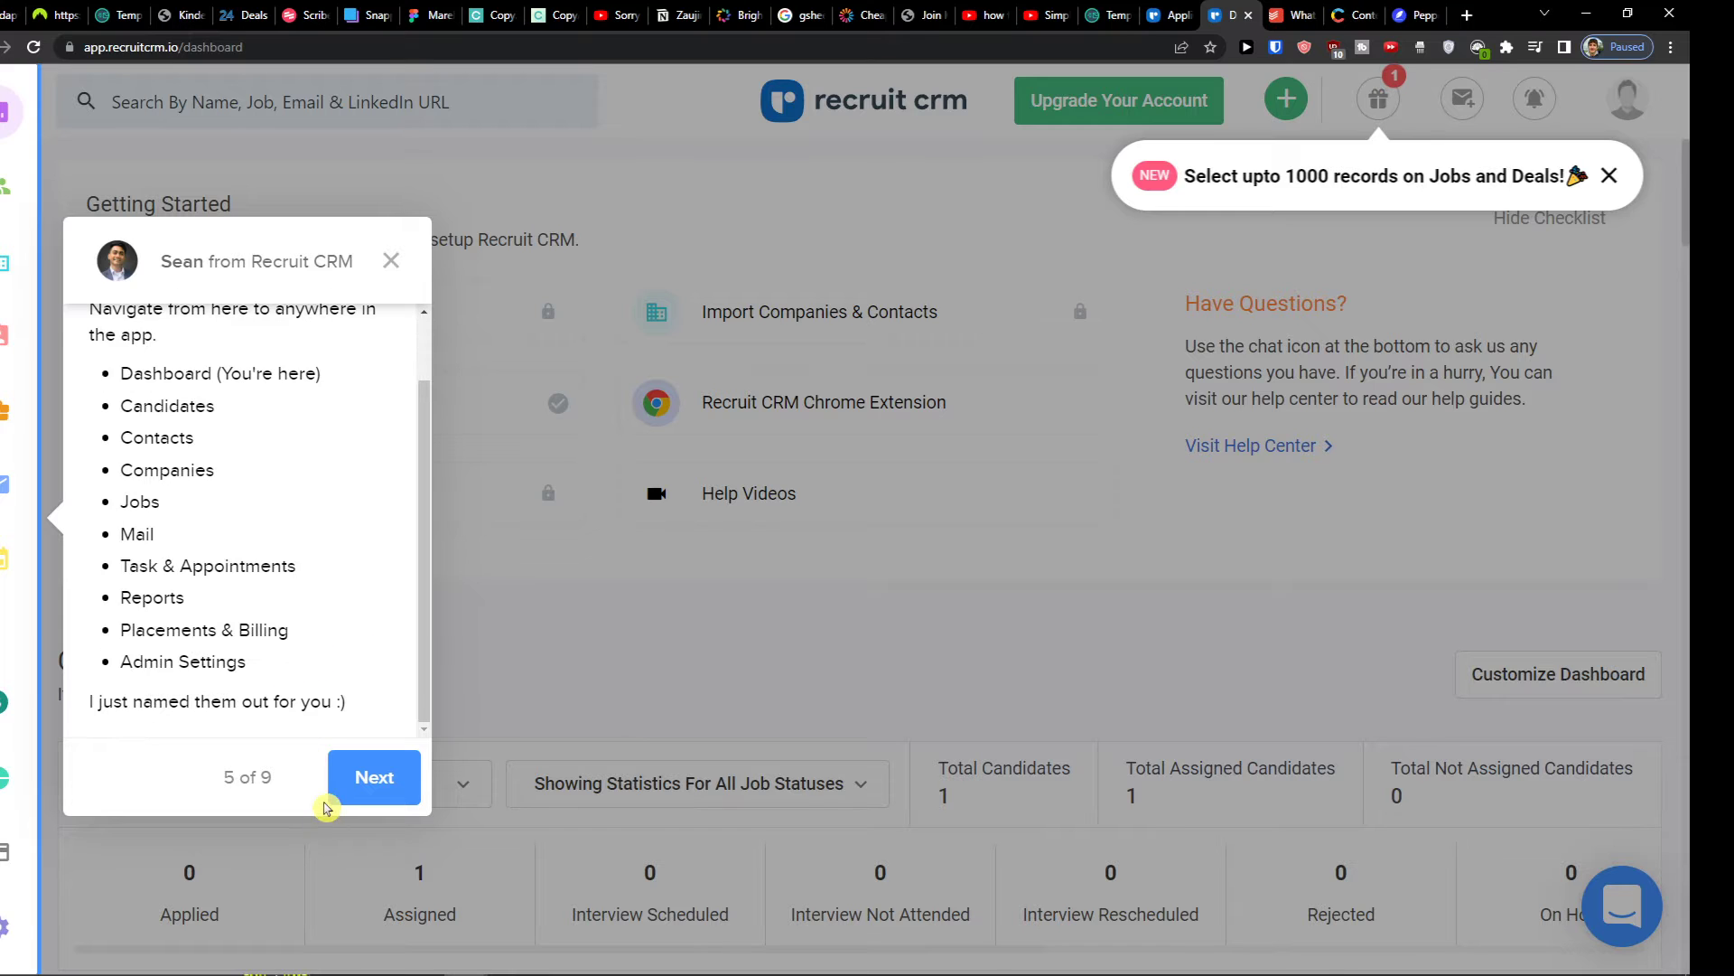
scroll(303, 415, up, 2)
click(373, 788)
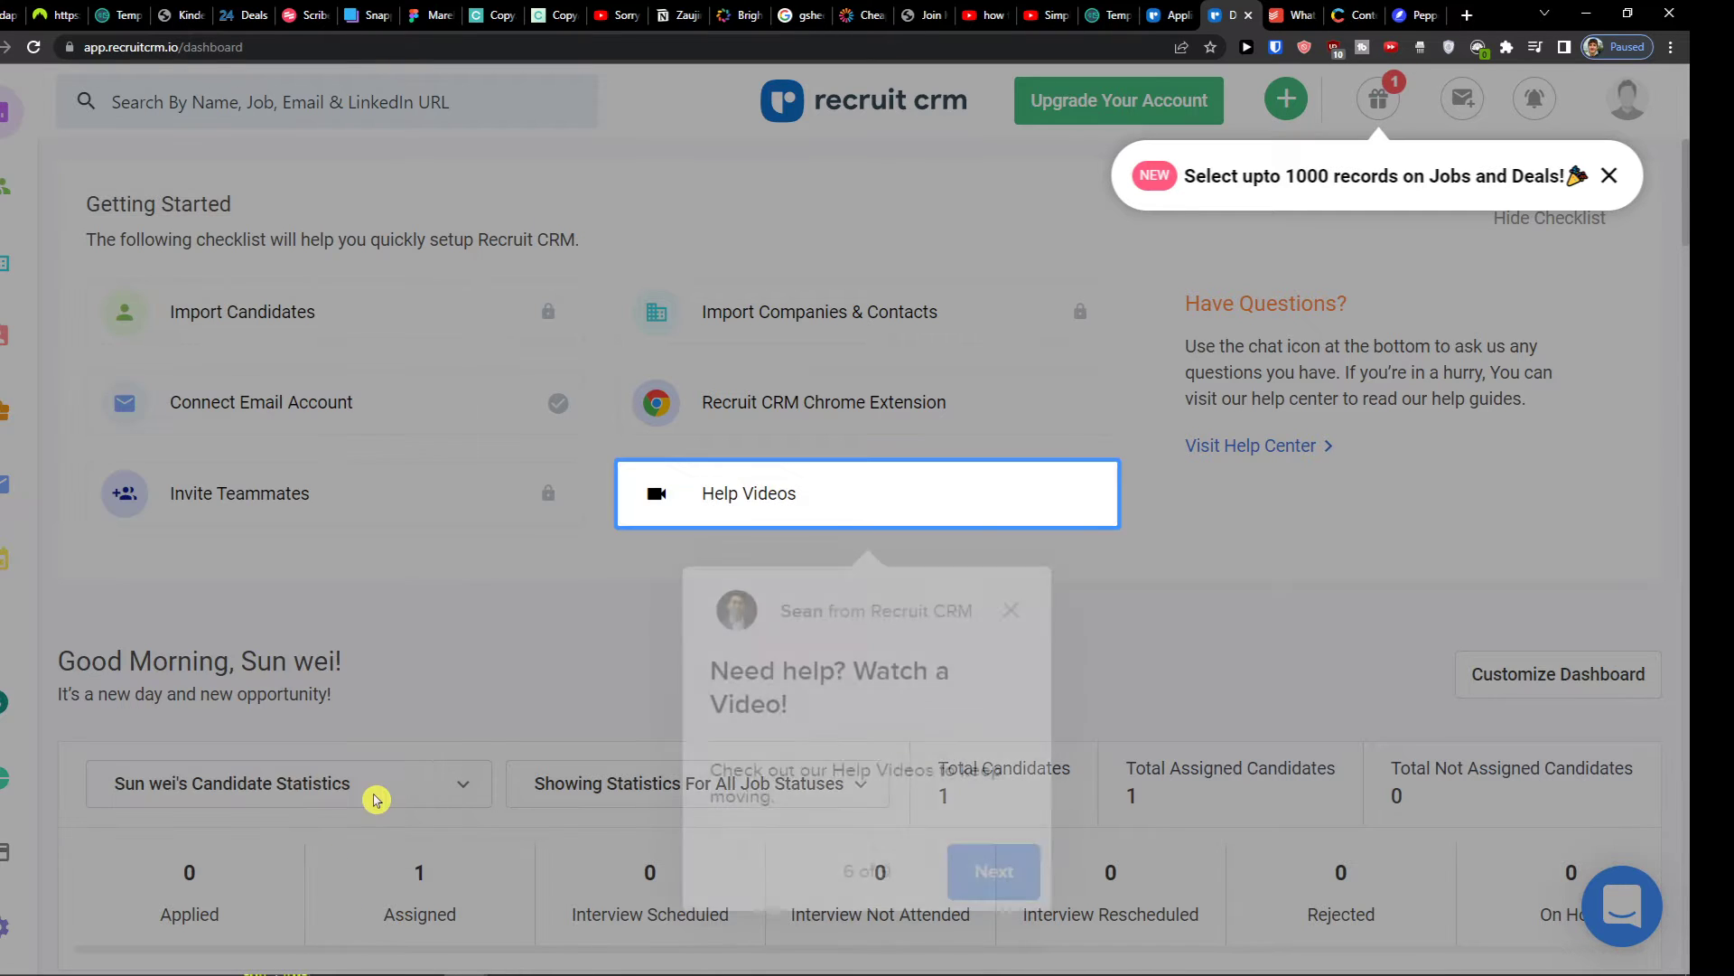
click(994, 855)
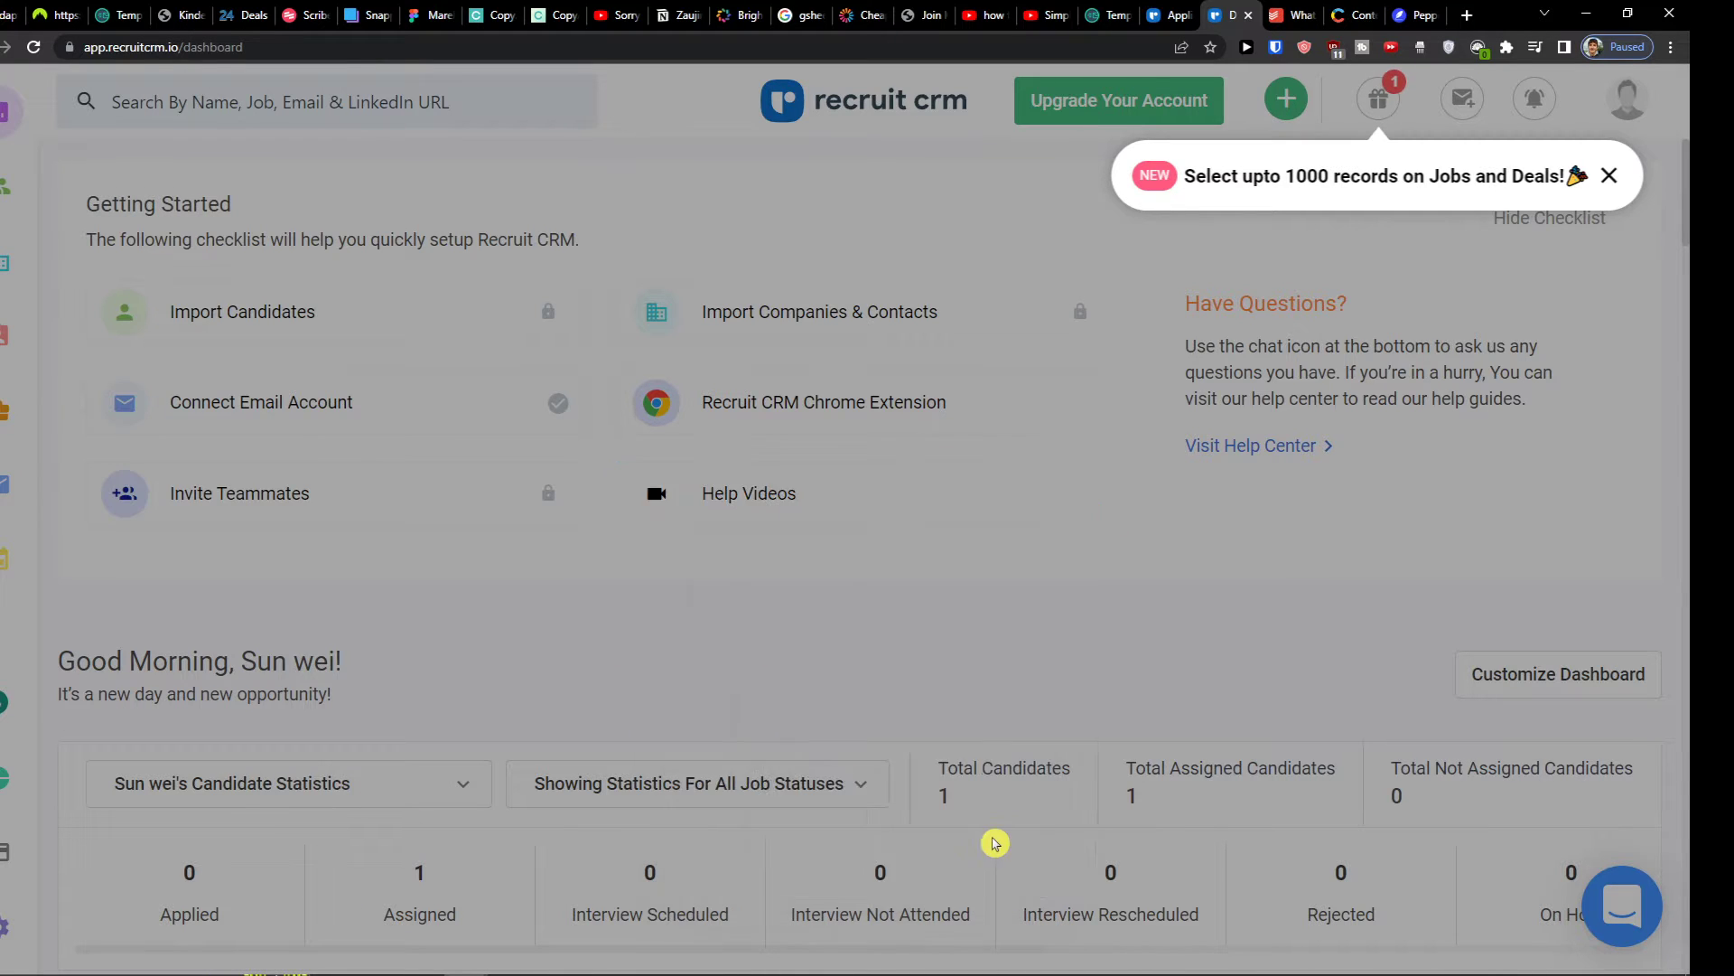
click(930, 718)
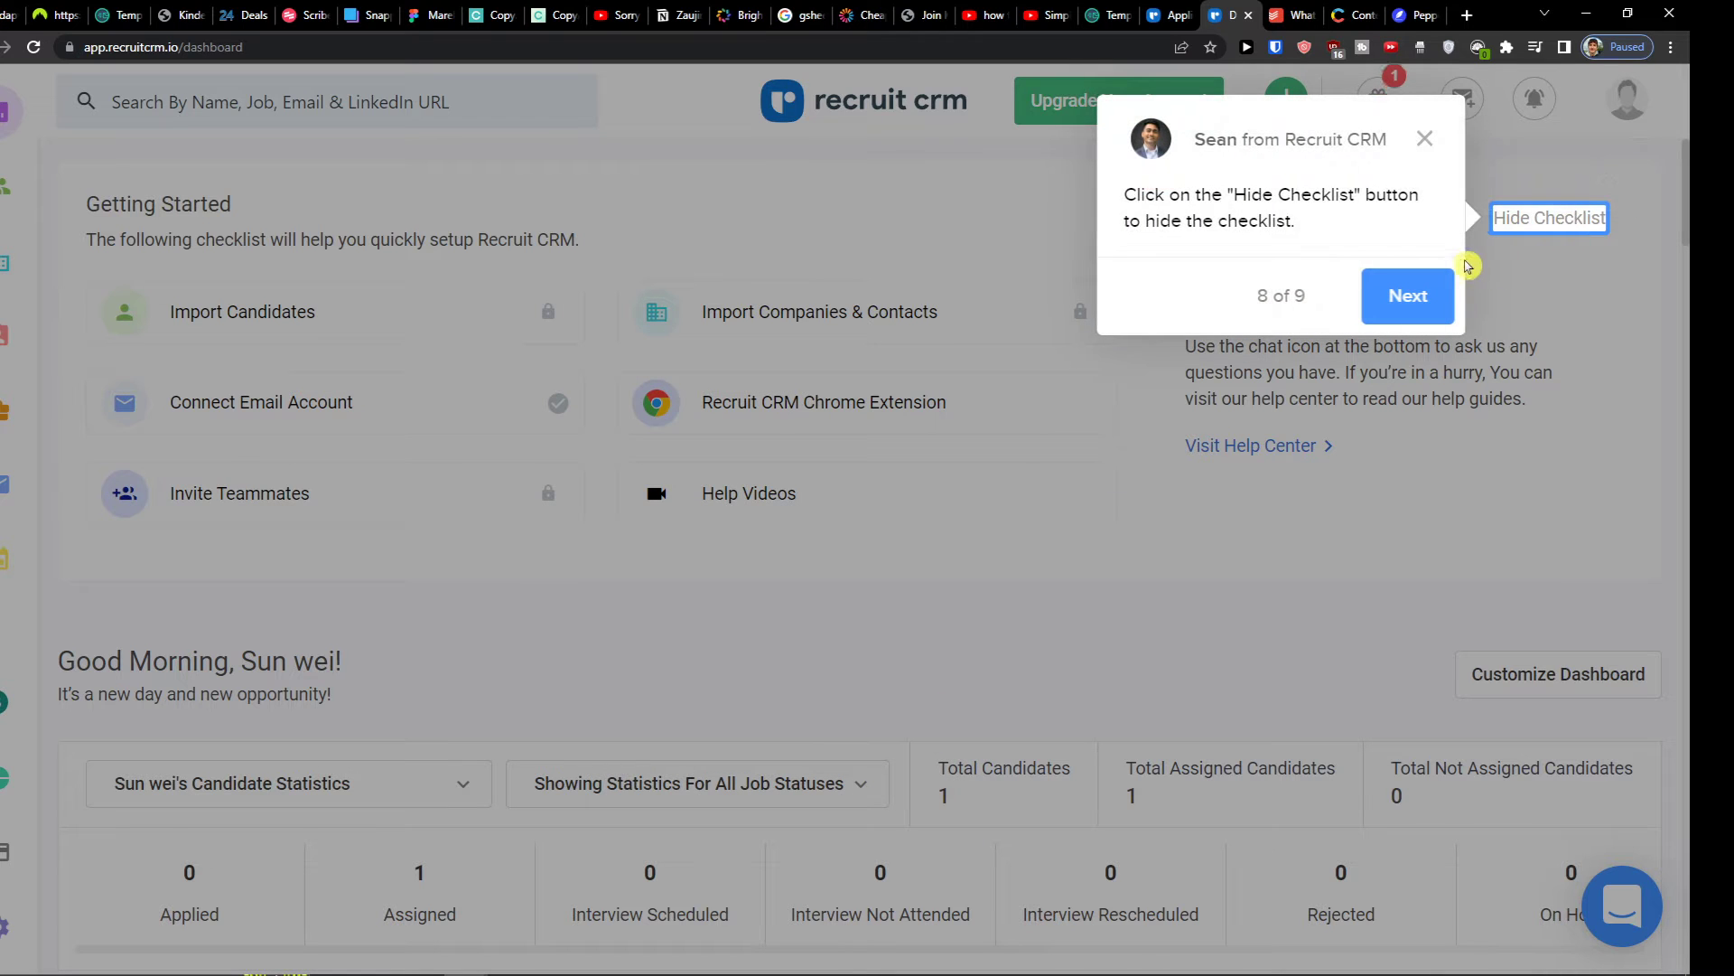
click(1428, 308)
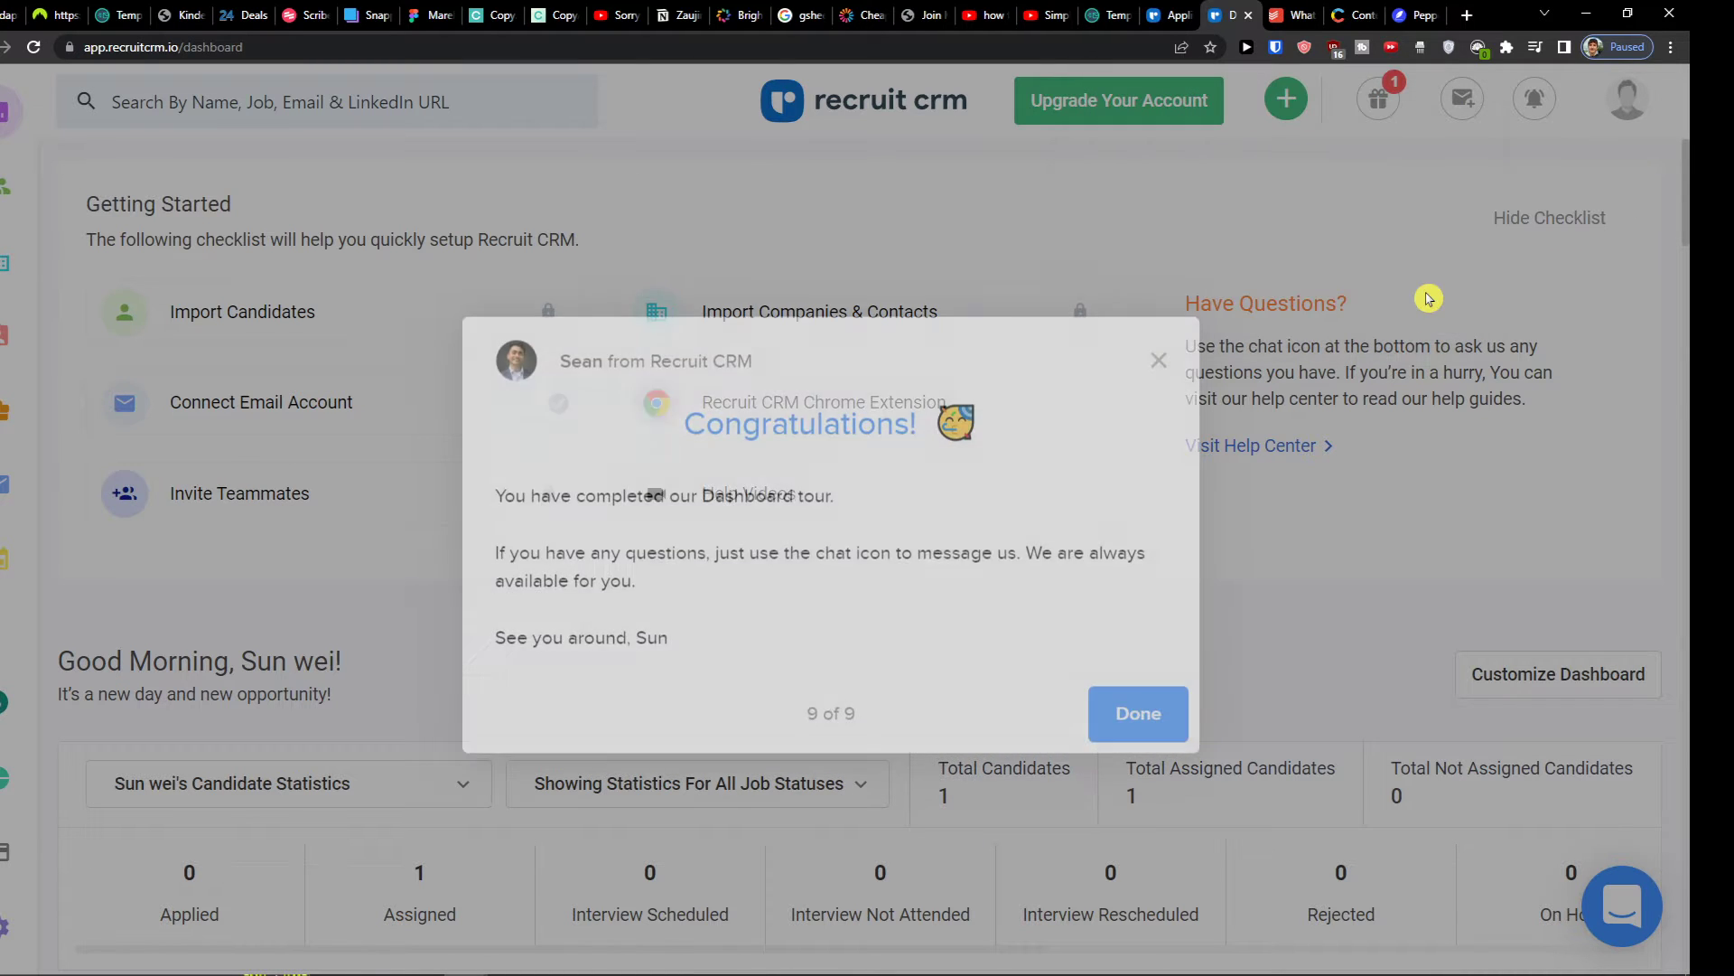
click(1129, 698)
Examine the dashboard's getting-started checklist, its candidate, job and deal statistics, and the candidate pipeline by jobs
scroll(1116, 678, down, 4)
scroll(1060, 591, up, 4)
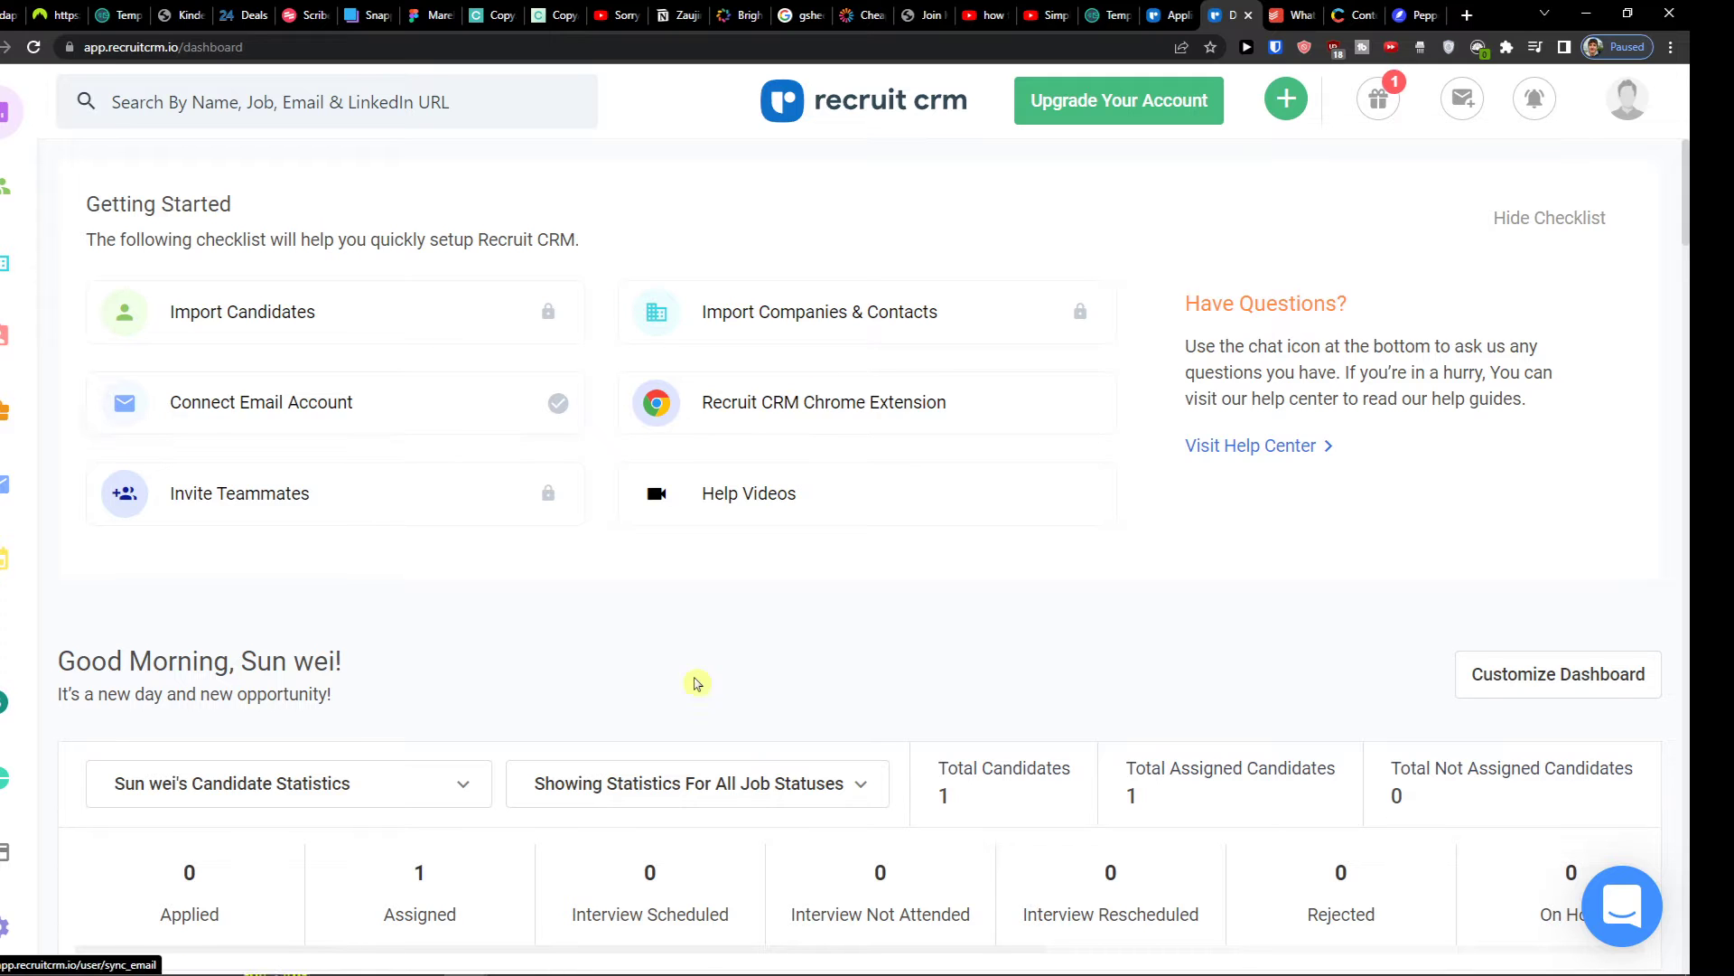
scroll(631, 608, down, 9)
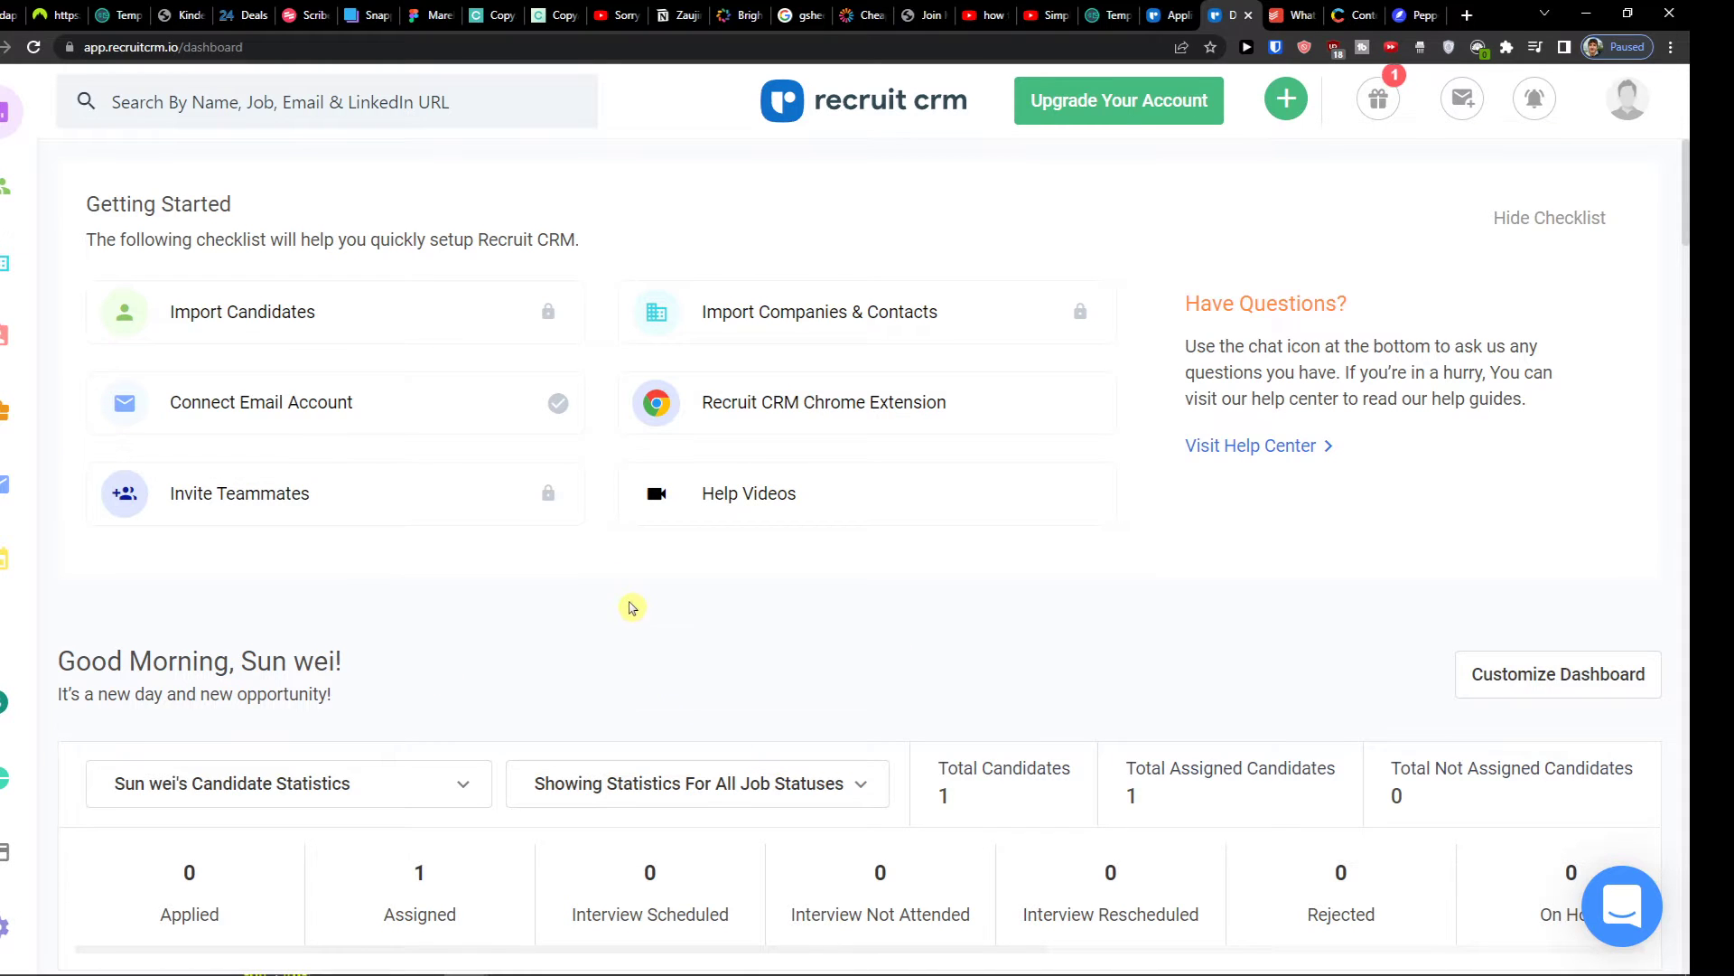
scroll(632, 571, down, 3)
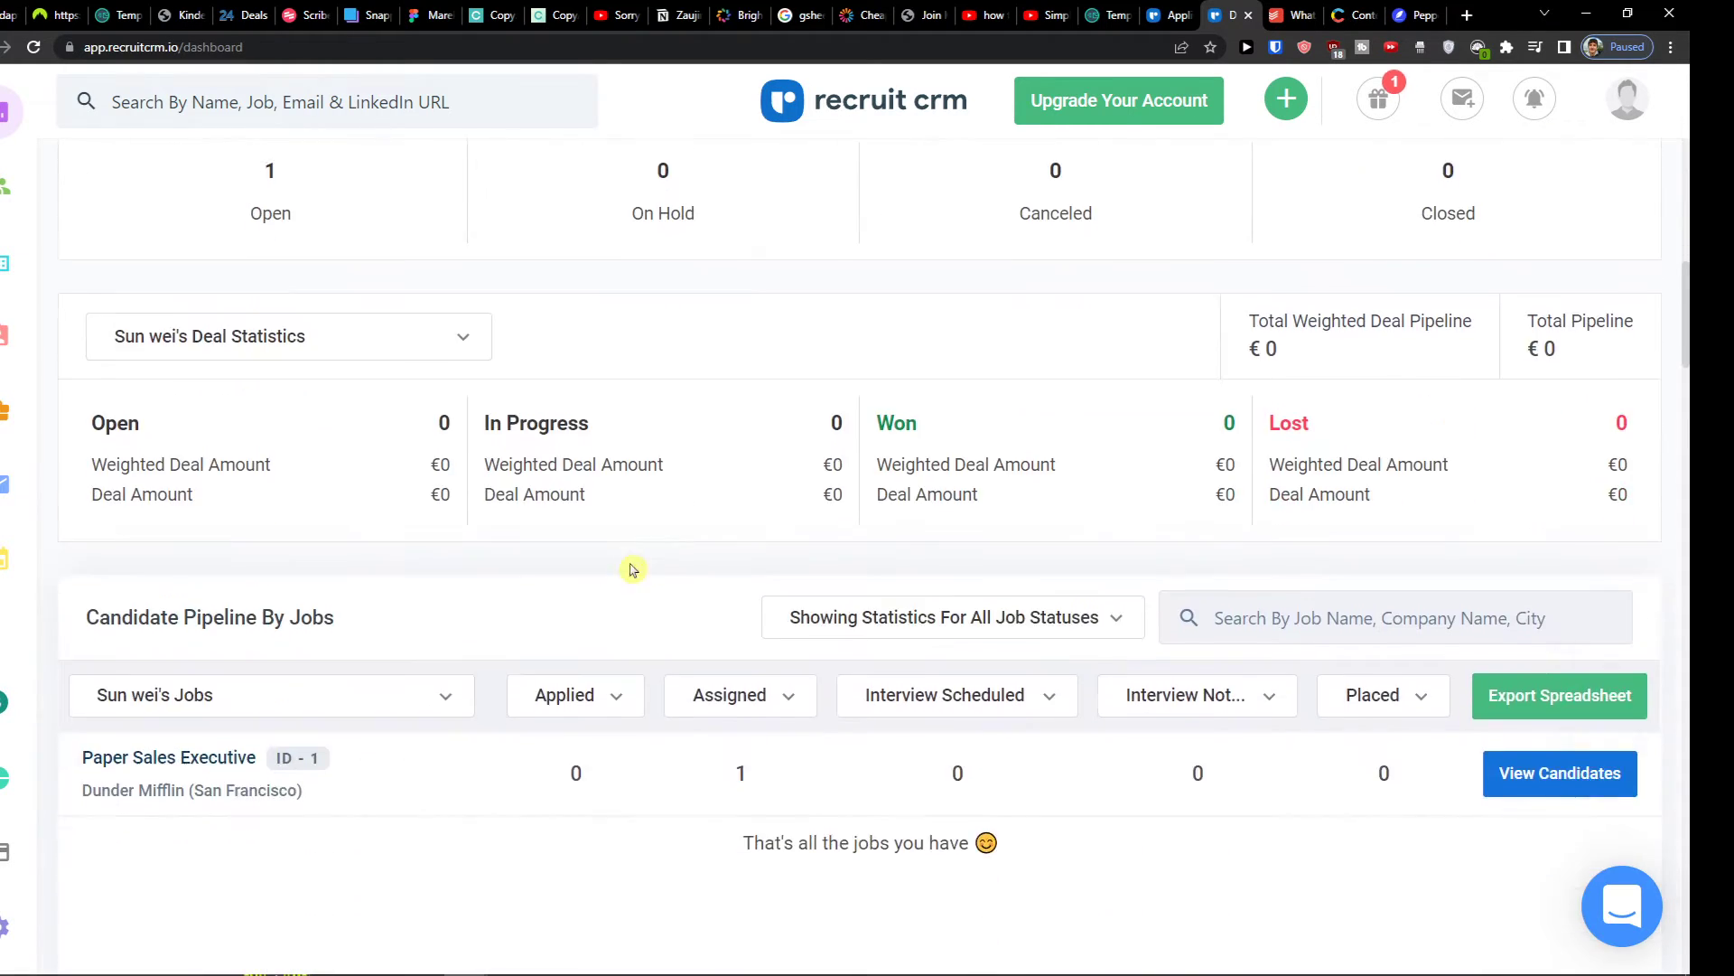
scroll(631, 569, up, 7)
scroll(659, 560, up, 1)
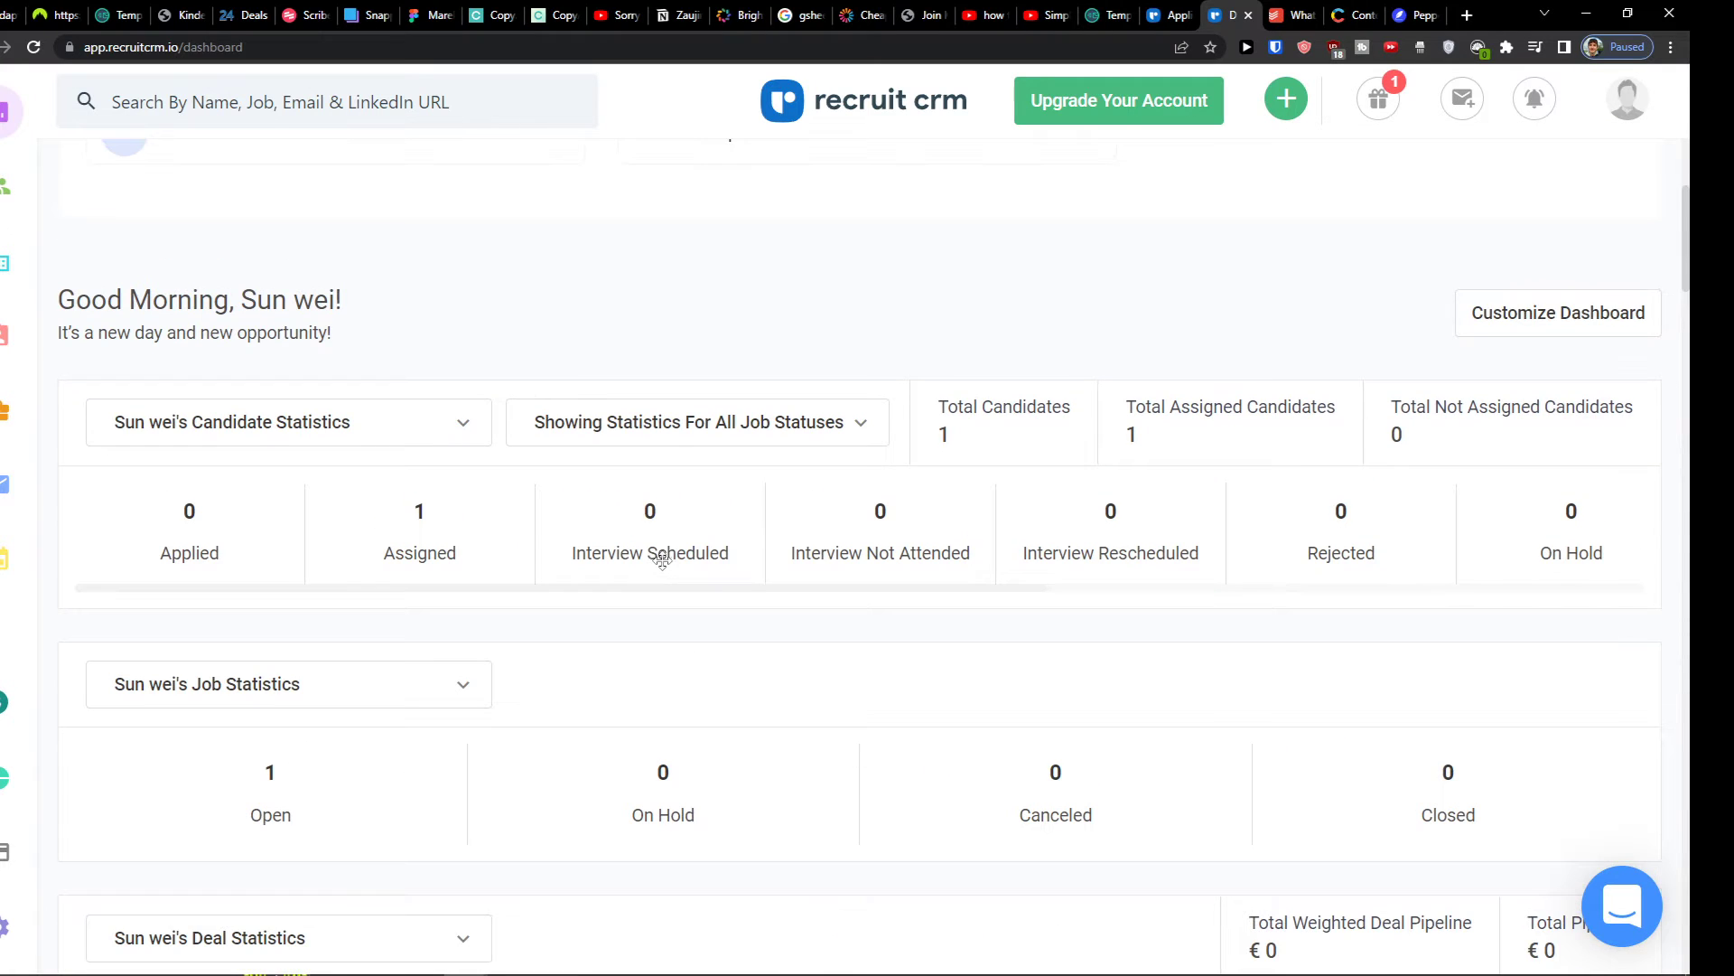
click(337, 445)
click(304, 574)
scroll(276, 637, down, 2)
scroll(303, 592, down, 2)
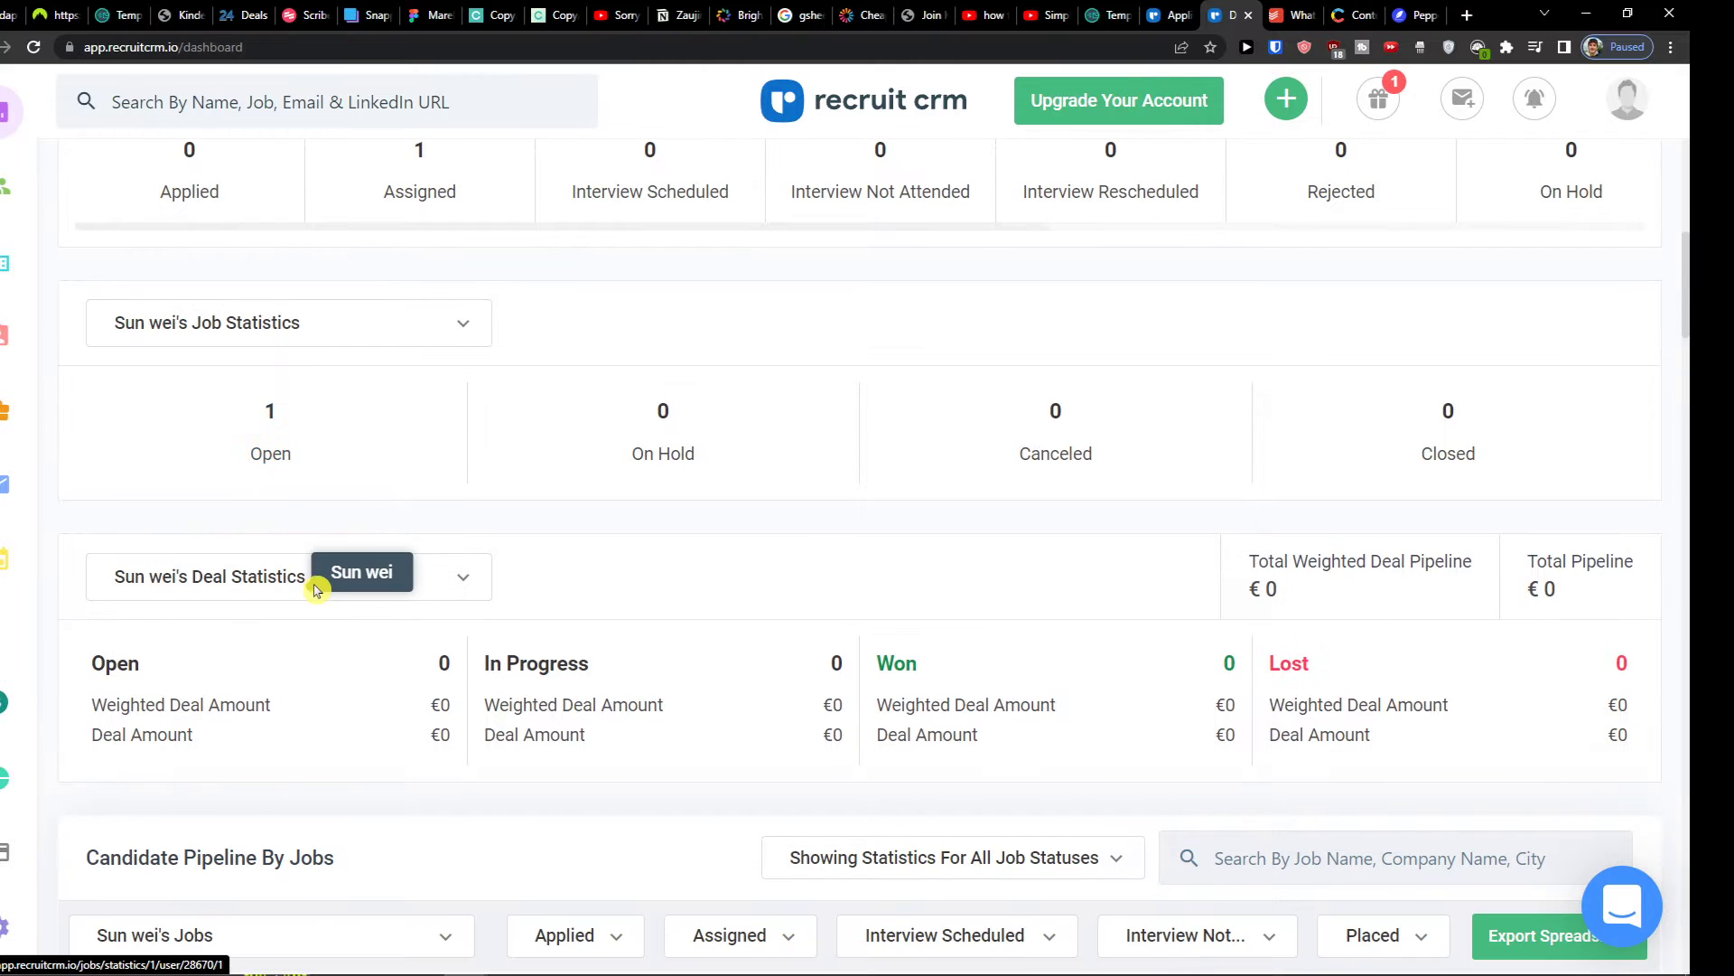
scroll(802, 414, up, 7)
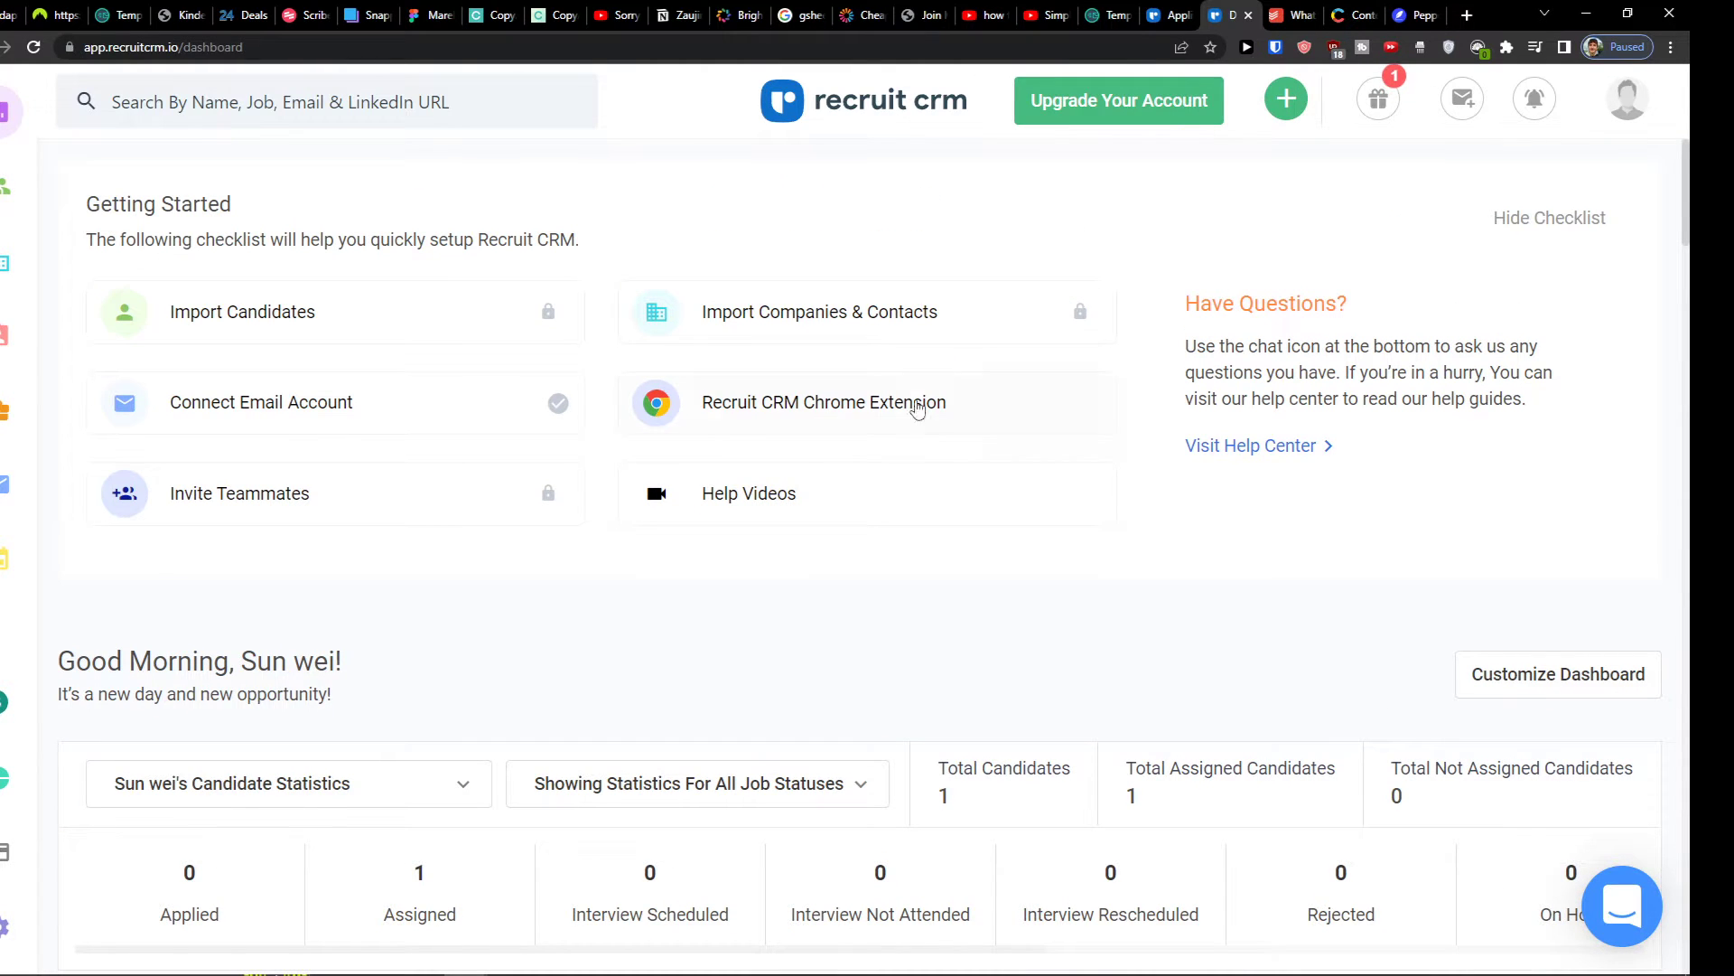
View the email account connection settings from the checklist, dismiss the support message, and return to the dashboard
click(386, 422)
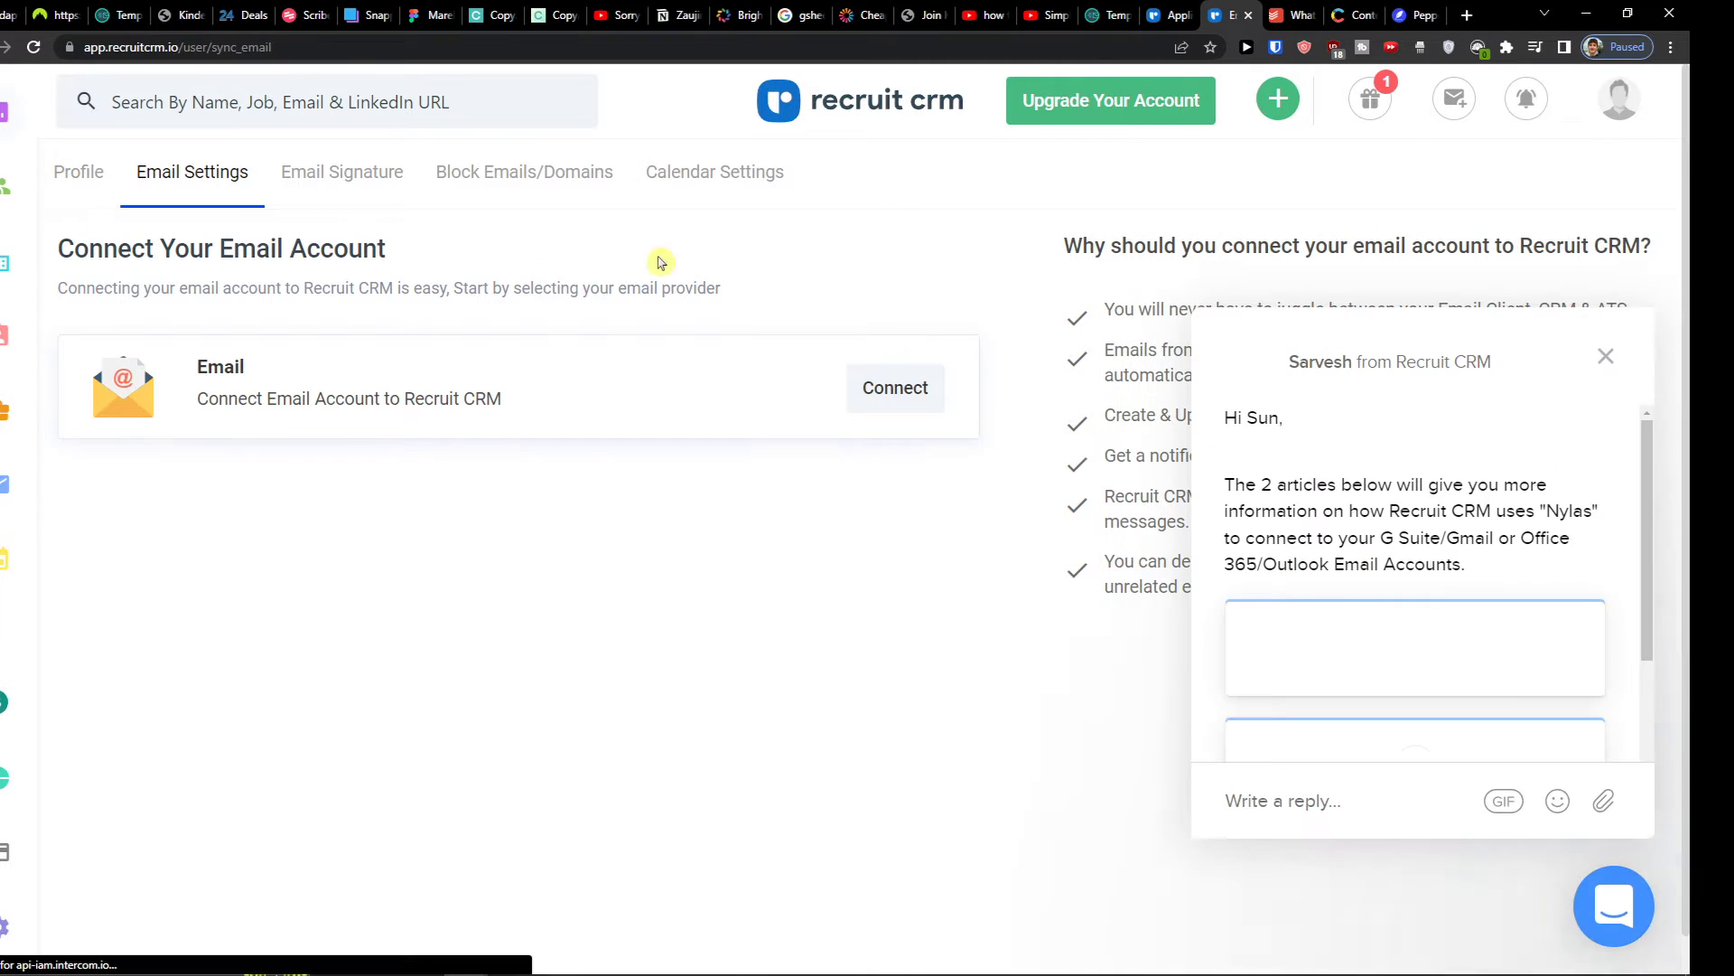
click(1605, 355)
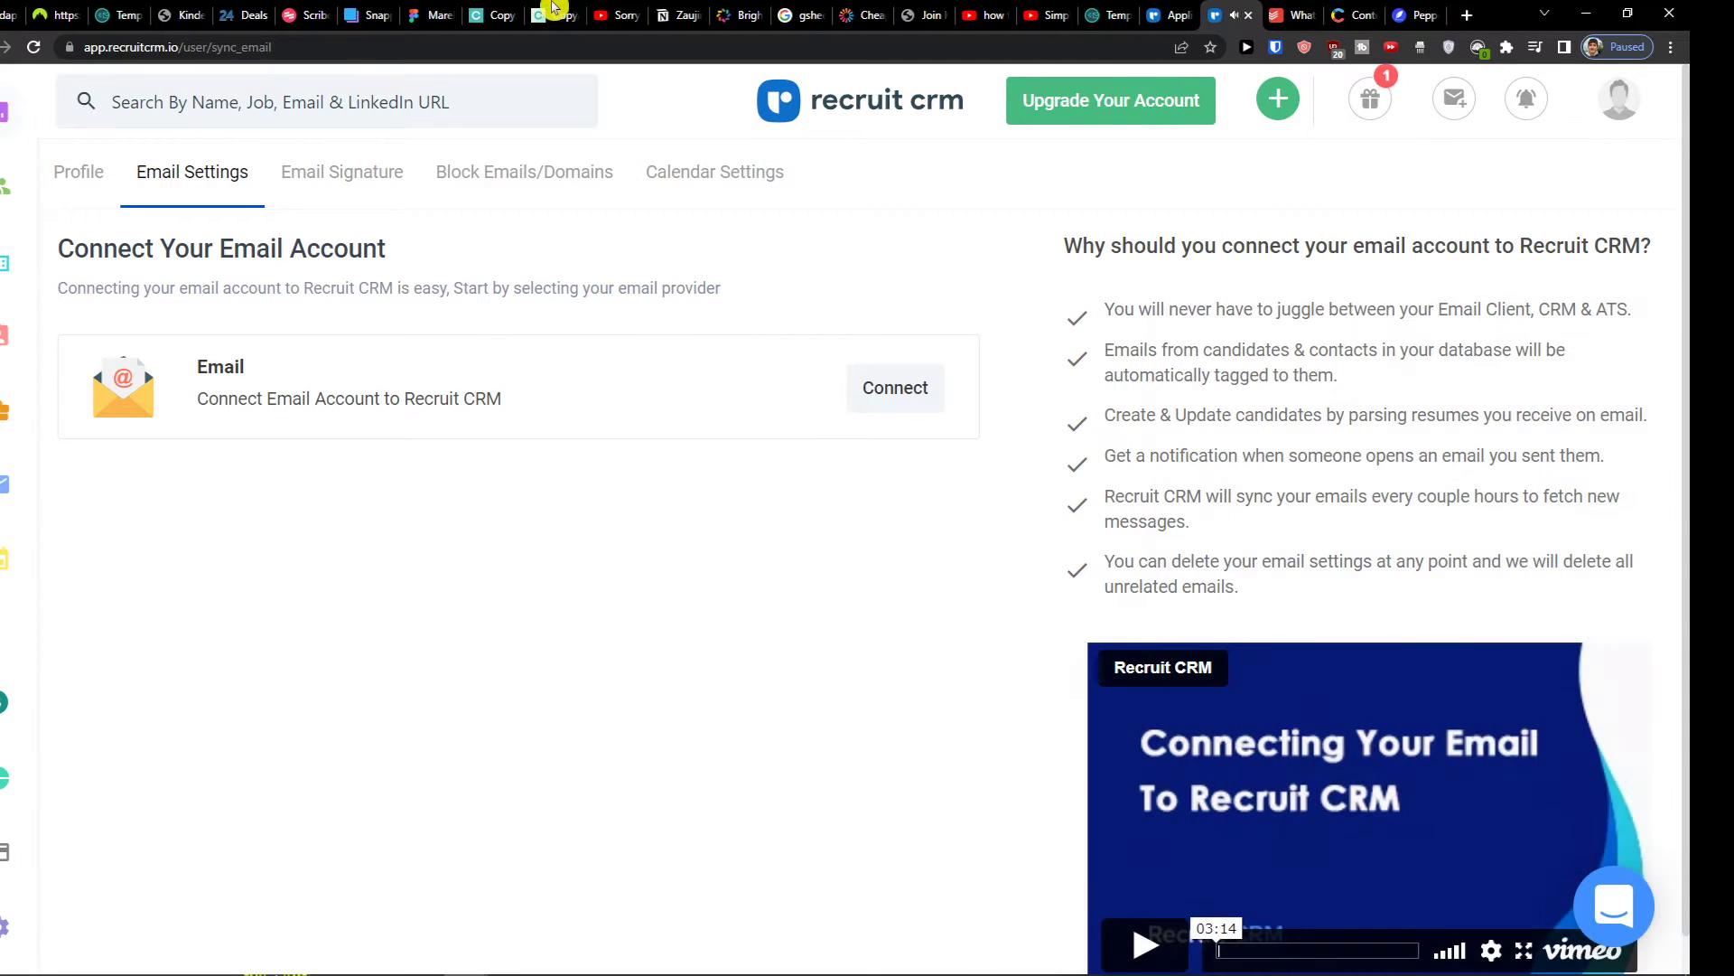
click(6, 47)
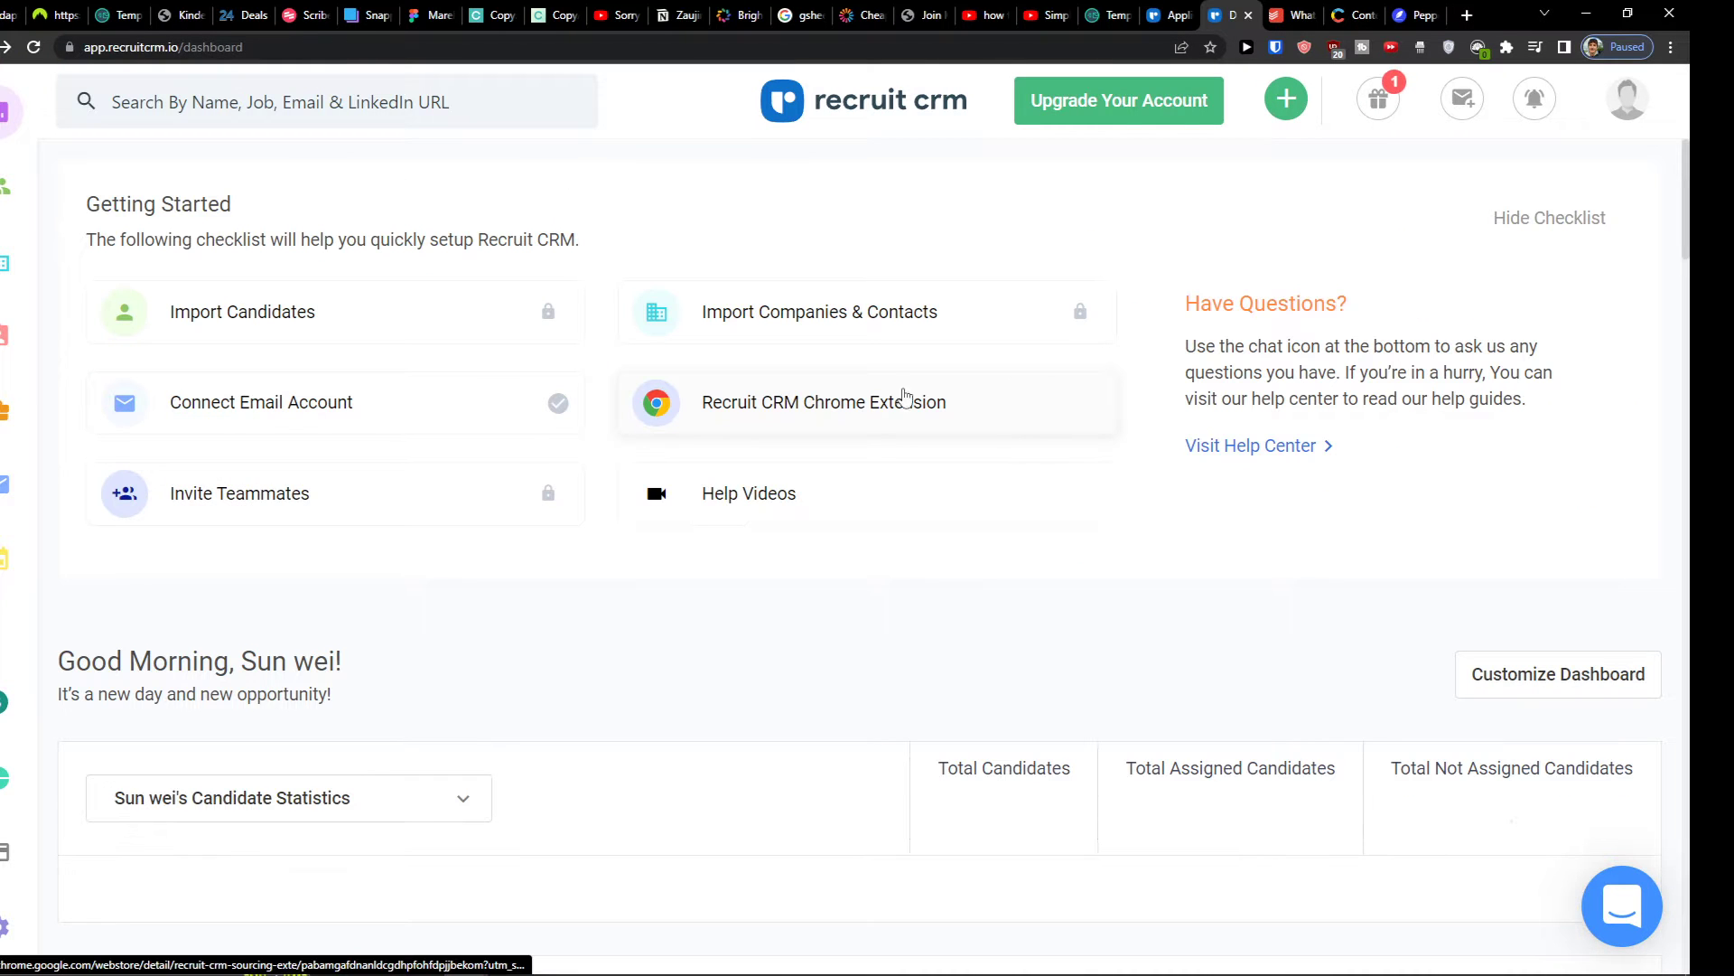
Try to open the teammate invitation form from the checklist and dismiss the email verification prompt
click(391, 496)
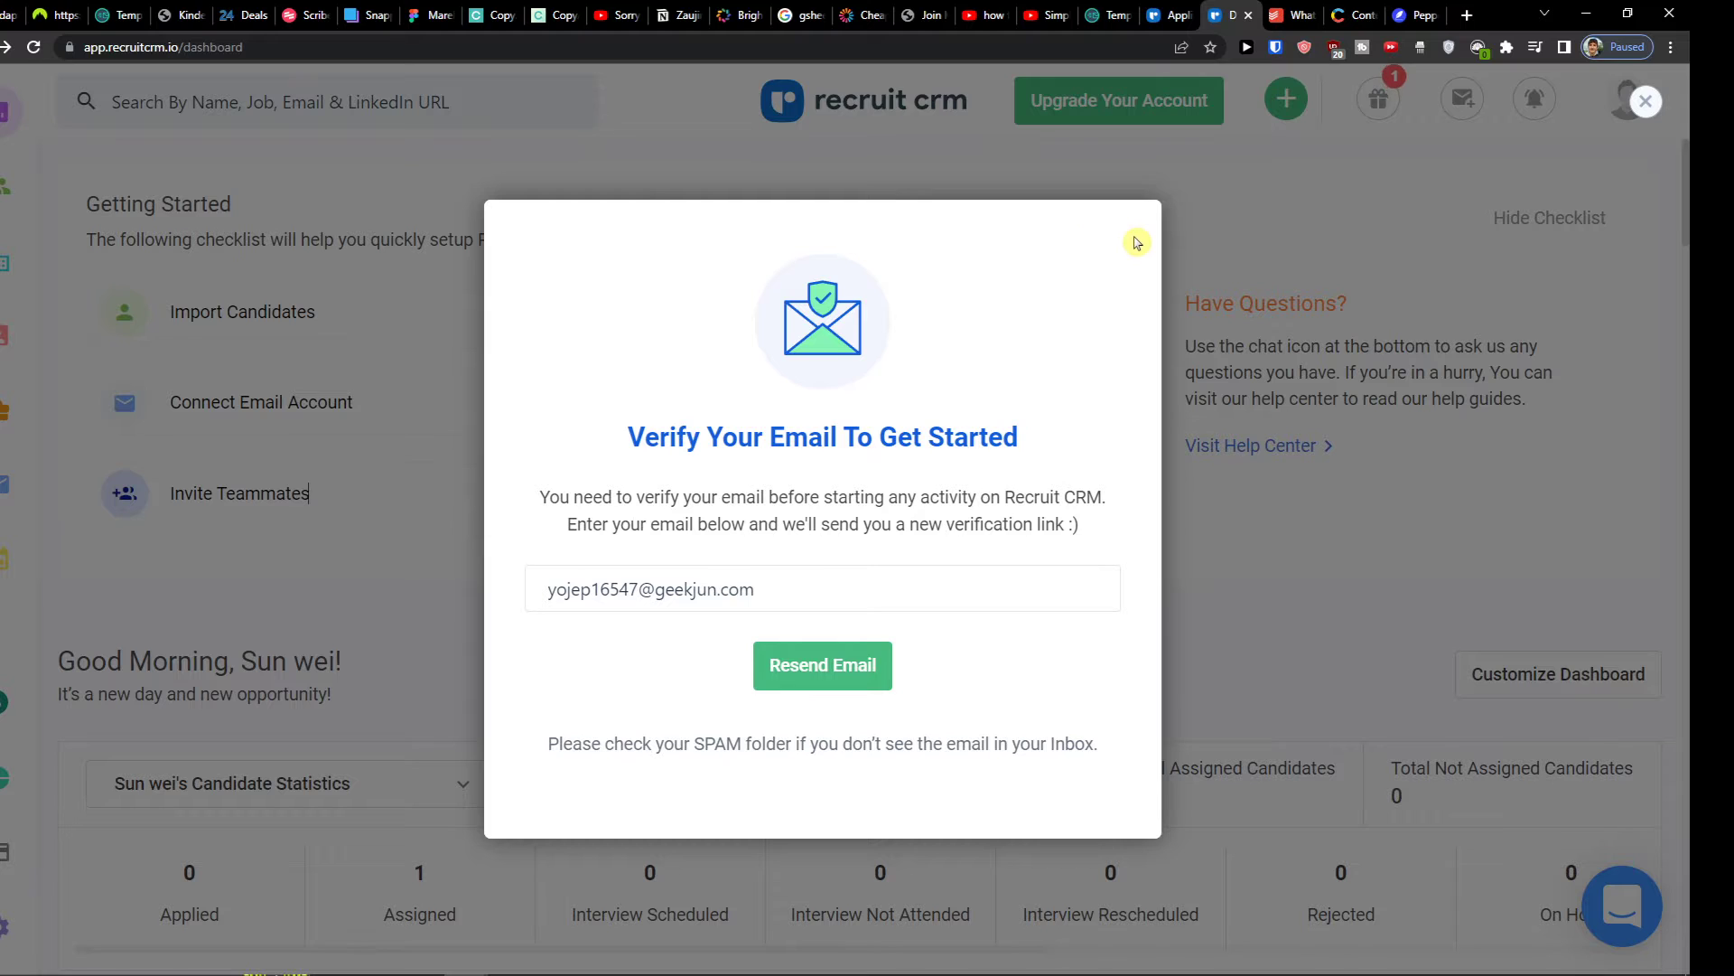
click(1278, 237)
Switch to the Temp Mail inbox, read the Recruit CRM welcome email, and return to the message list
click(1109, 15)
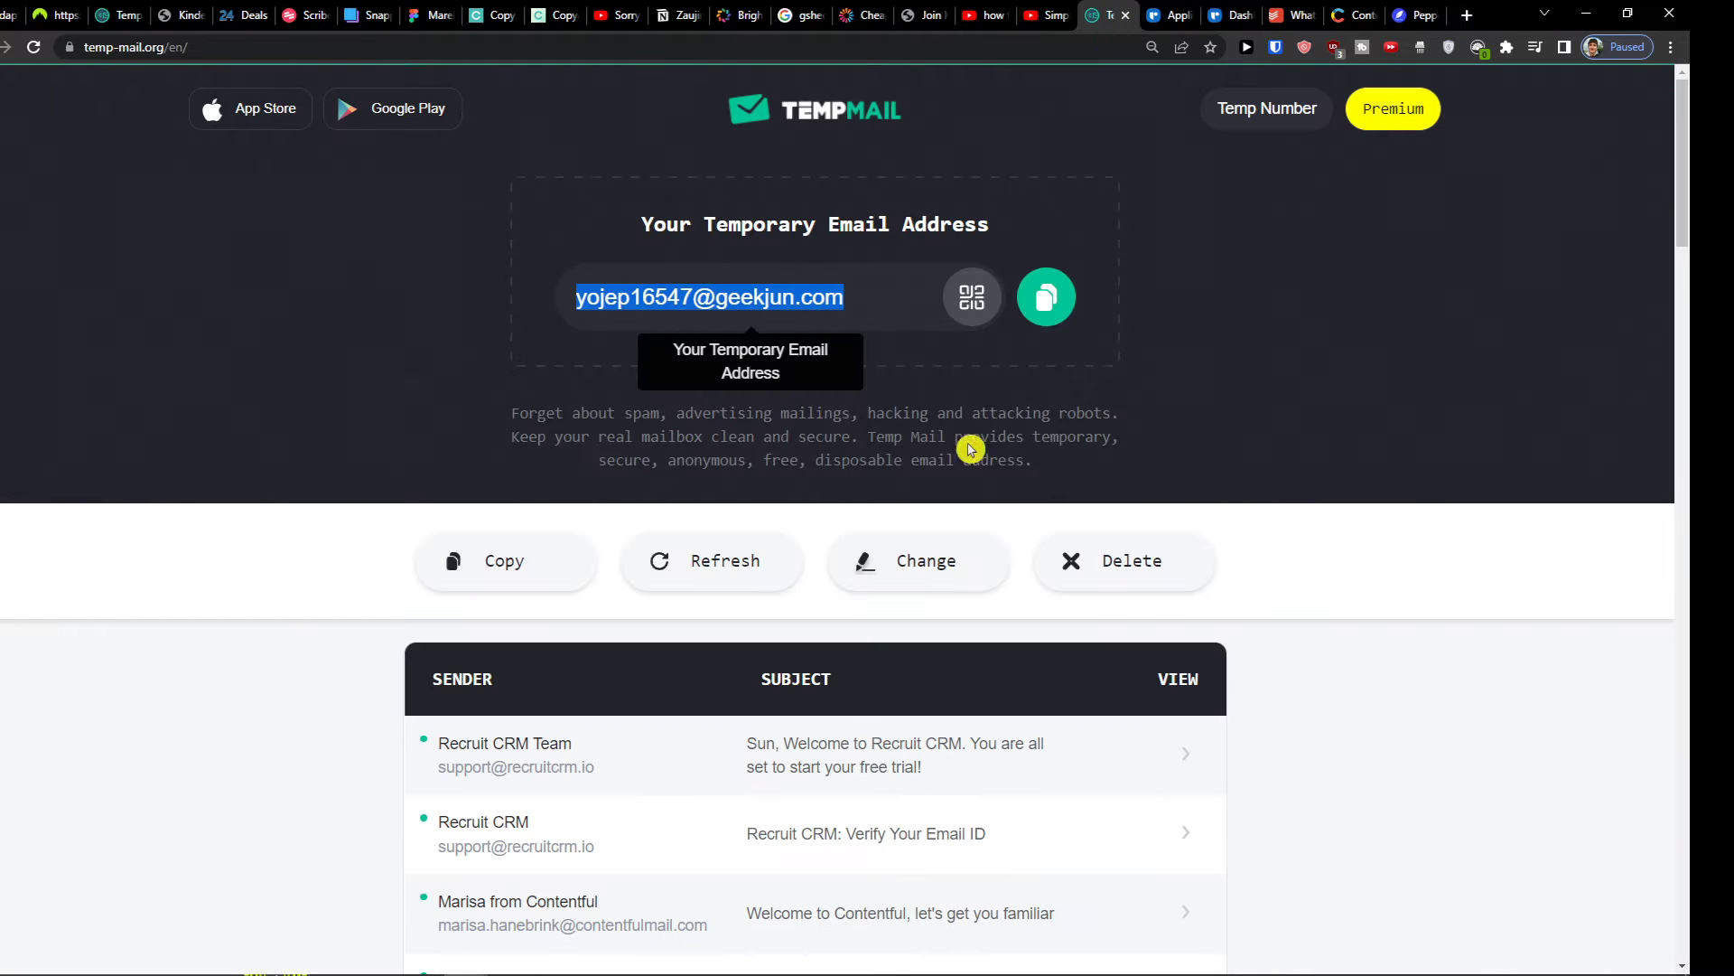
click(840, 778)
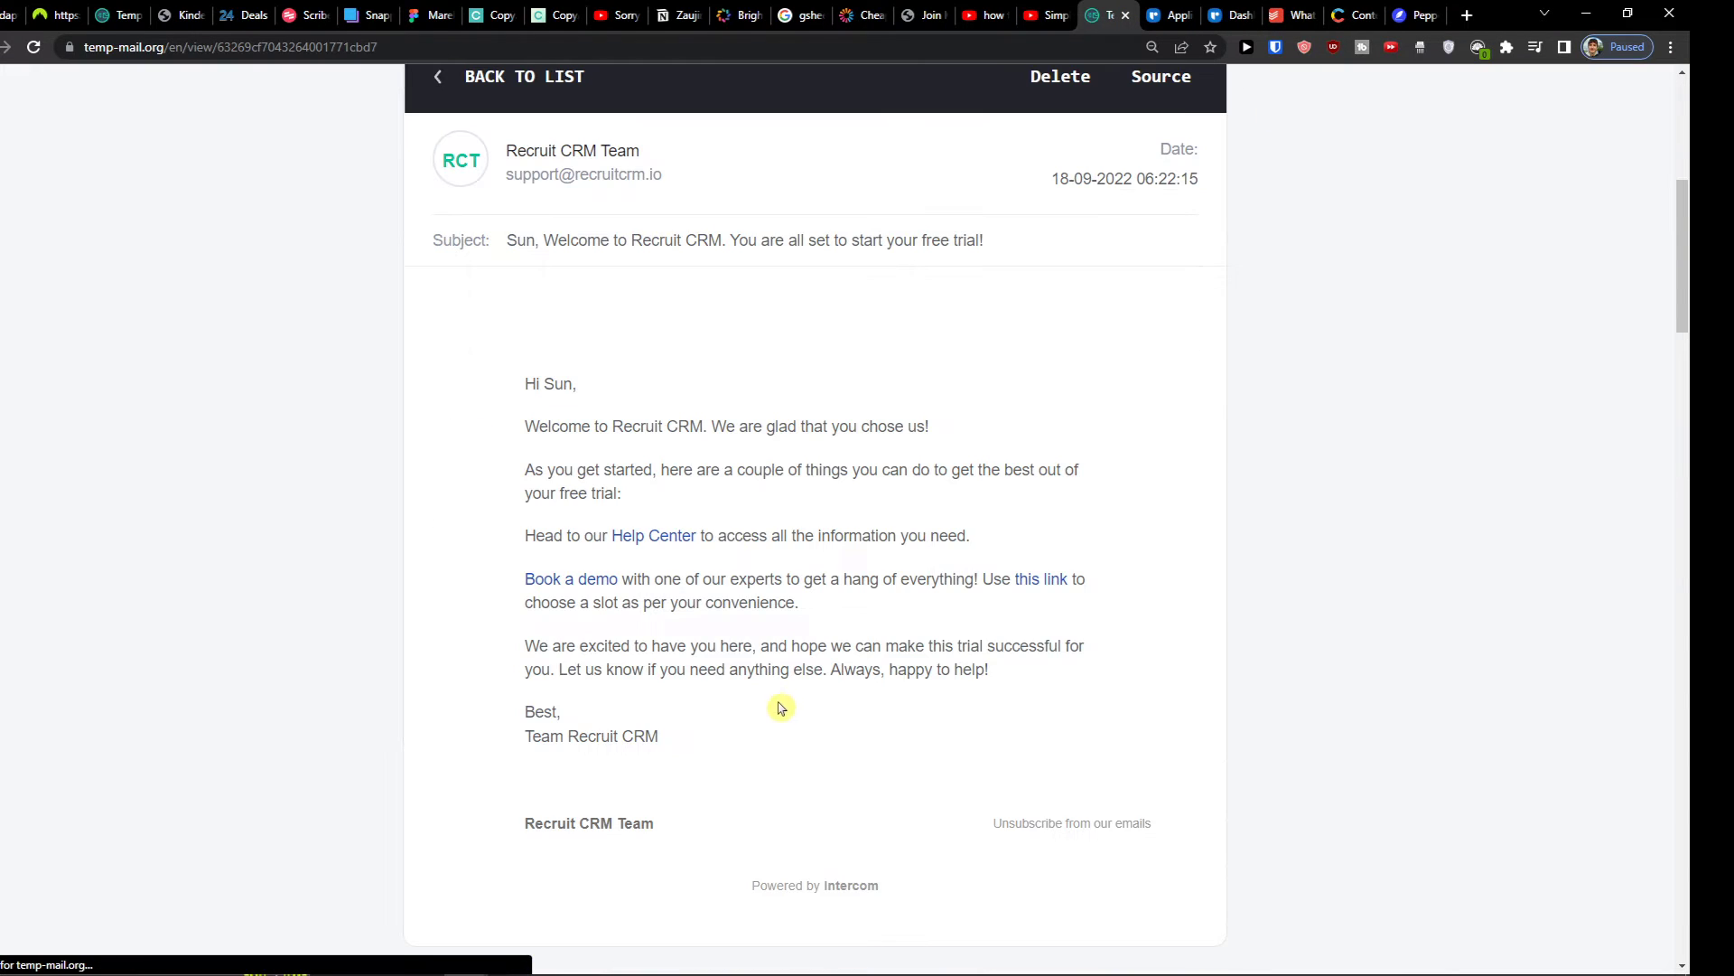
scroll(411, 289, up, 2)
click(446, 221)
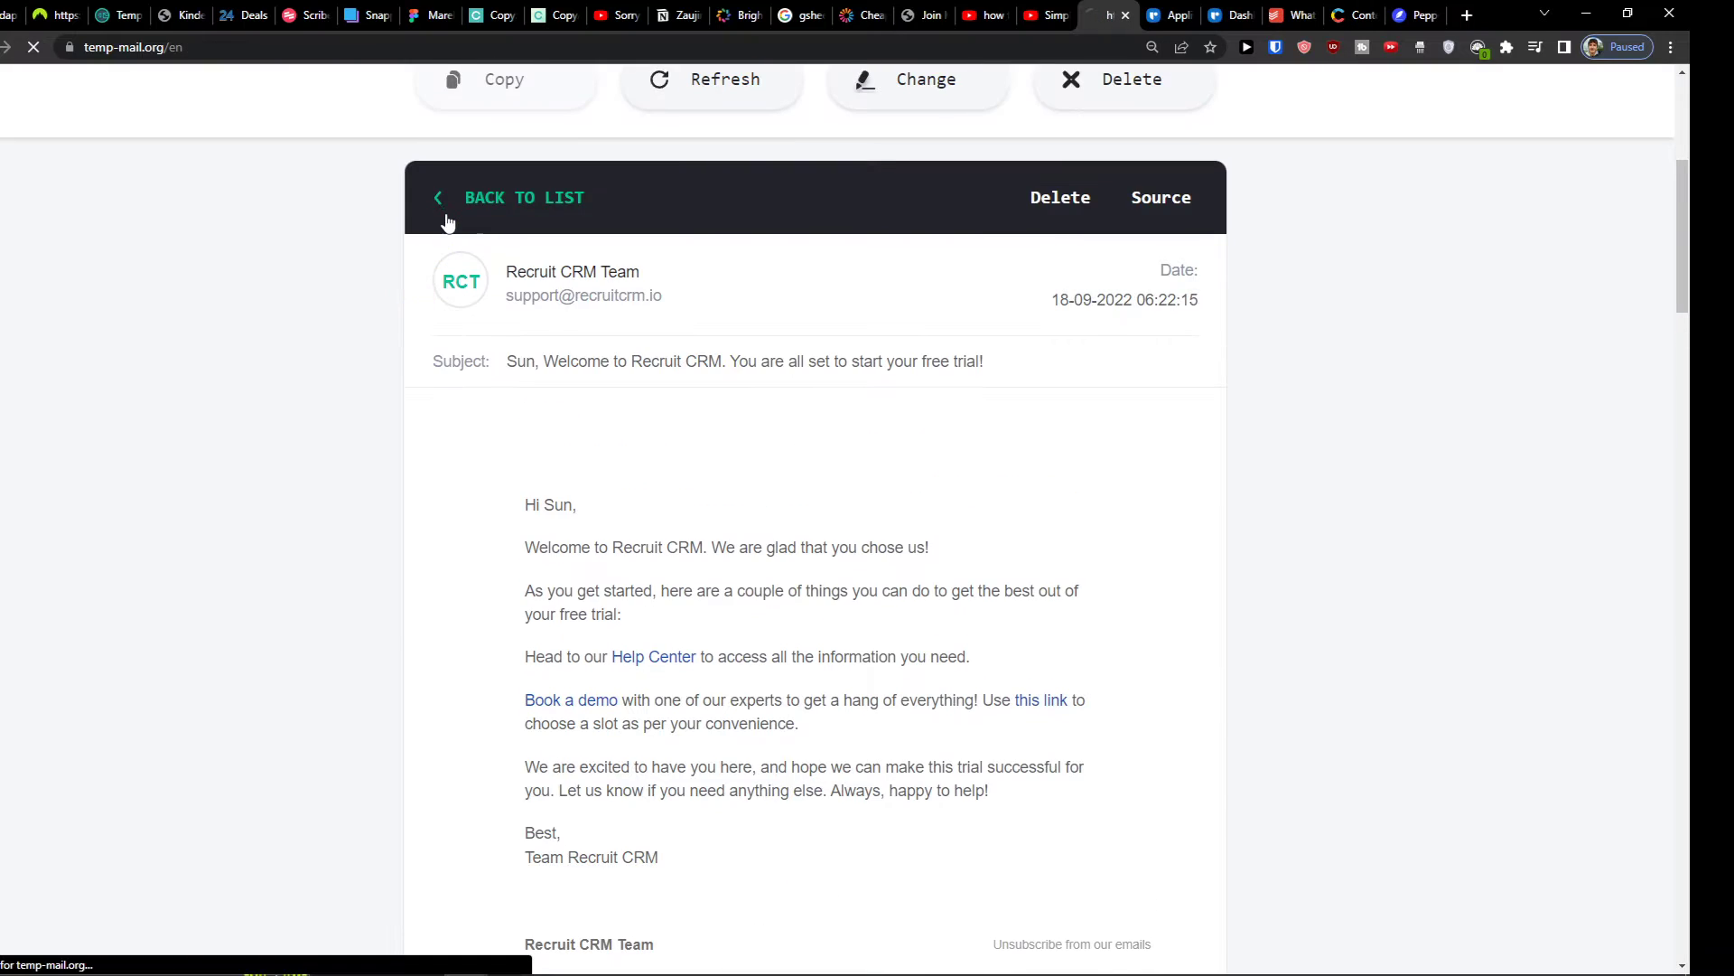
scroll(600, 668, down, 4)
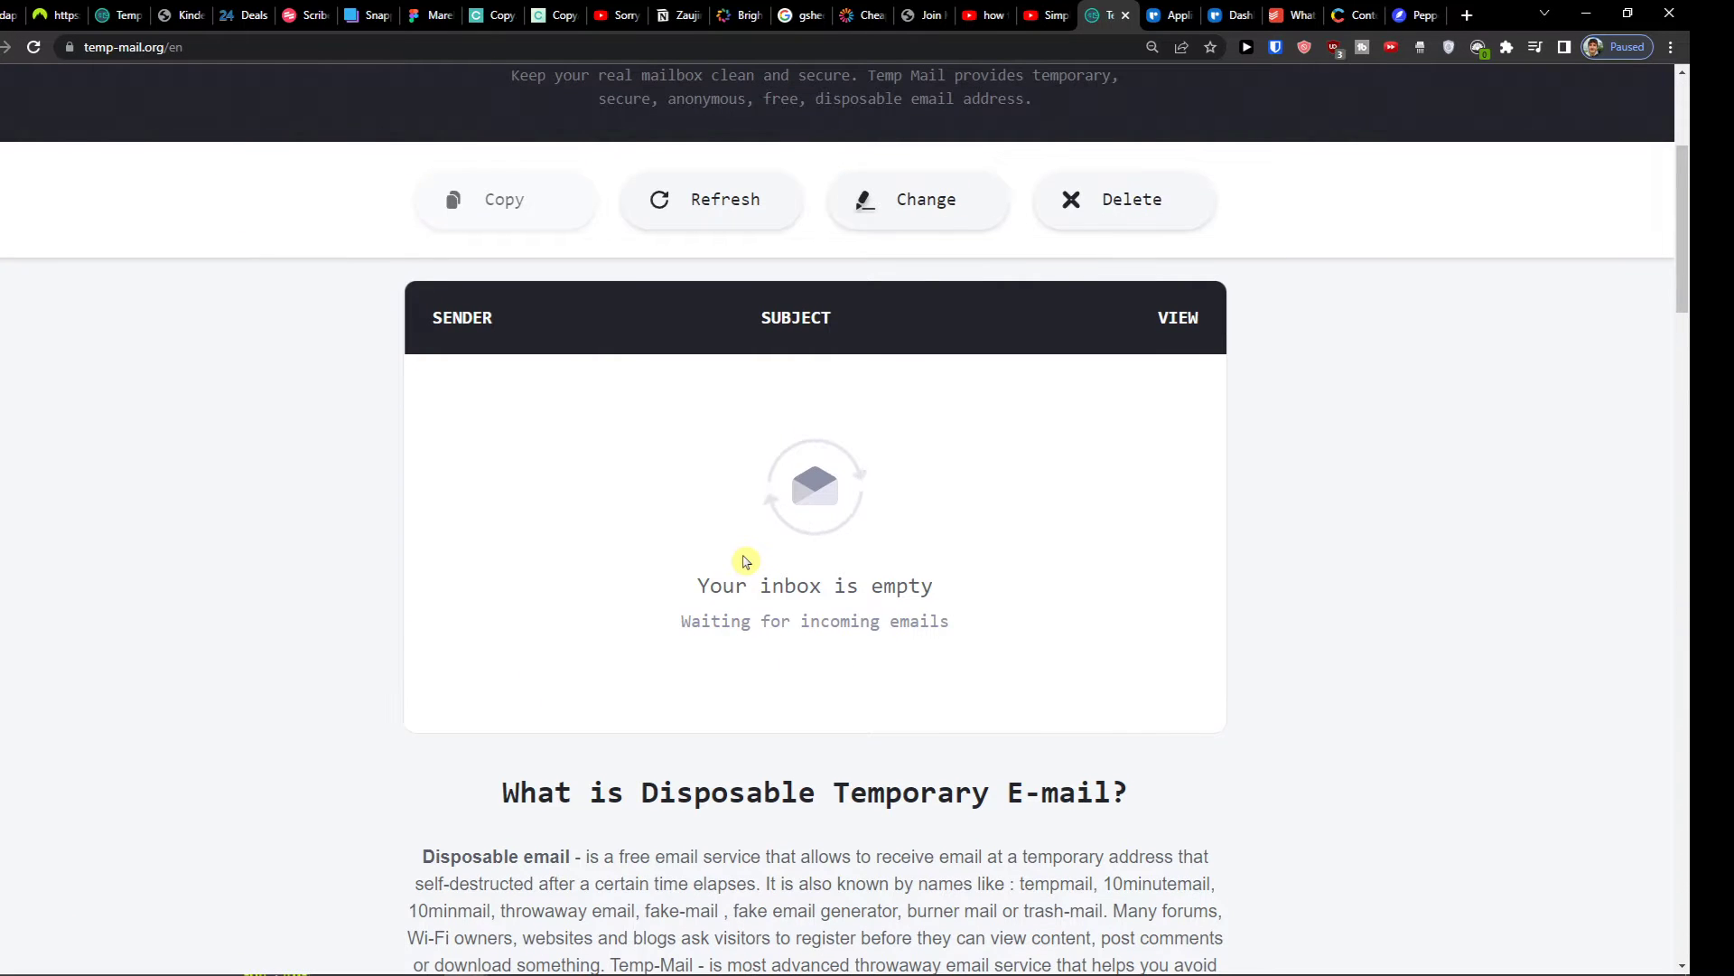
scroll(774, 522, down, 3)
scroll(904, 271, up, 3)
Return to the Recruit CRM dashboard and move its browser tab beside the Temp Mail tab
click(1175, 15)
click(1228, 16)
drag(1222, 8, 1165, 12)
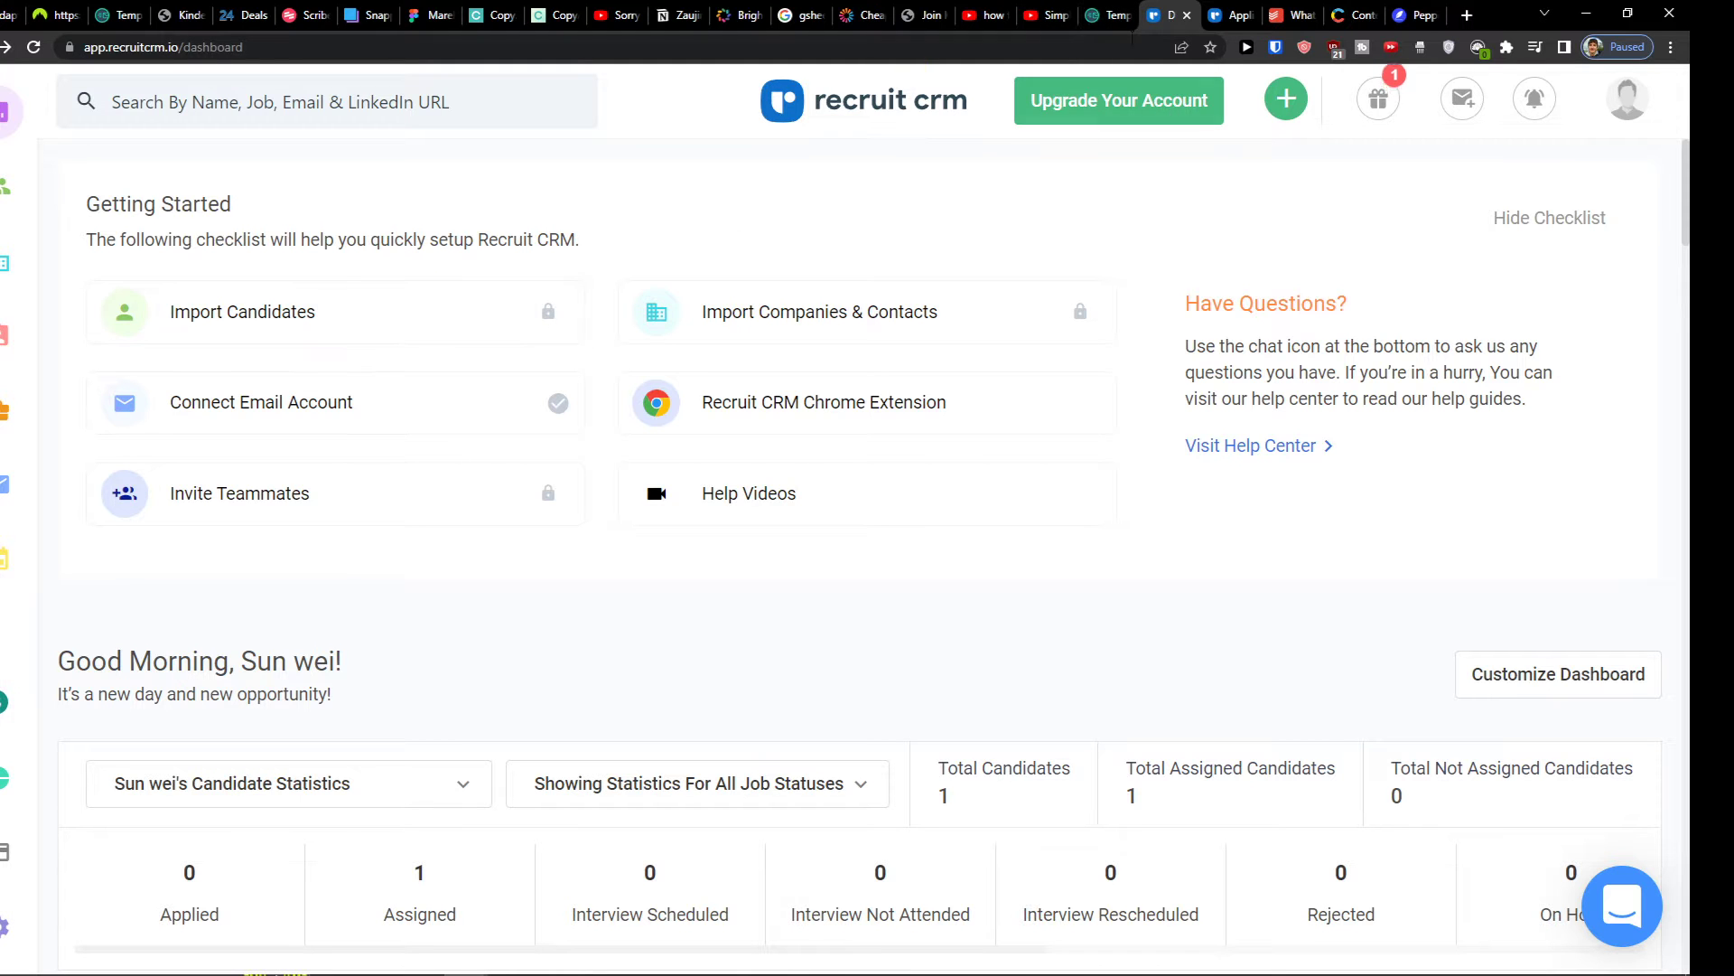
Verify the account through the Recruit CRM "Verify Your Email ID" message in Temp Mail and dismiss the add-records tour
click(1109, 16)
click(807, 486)
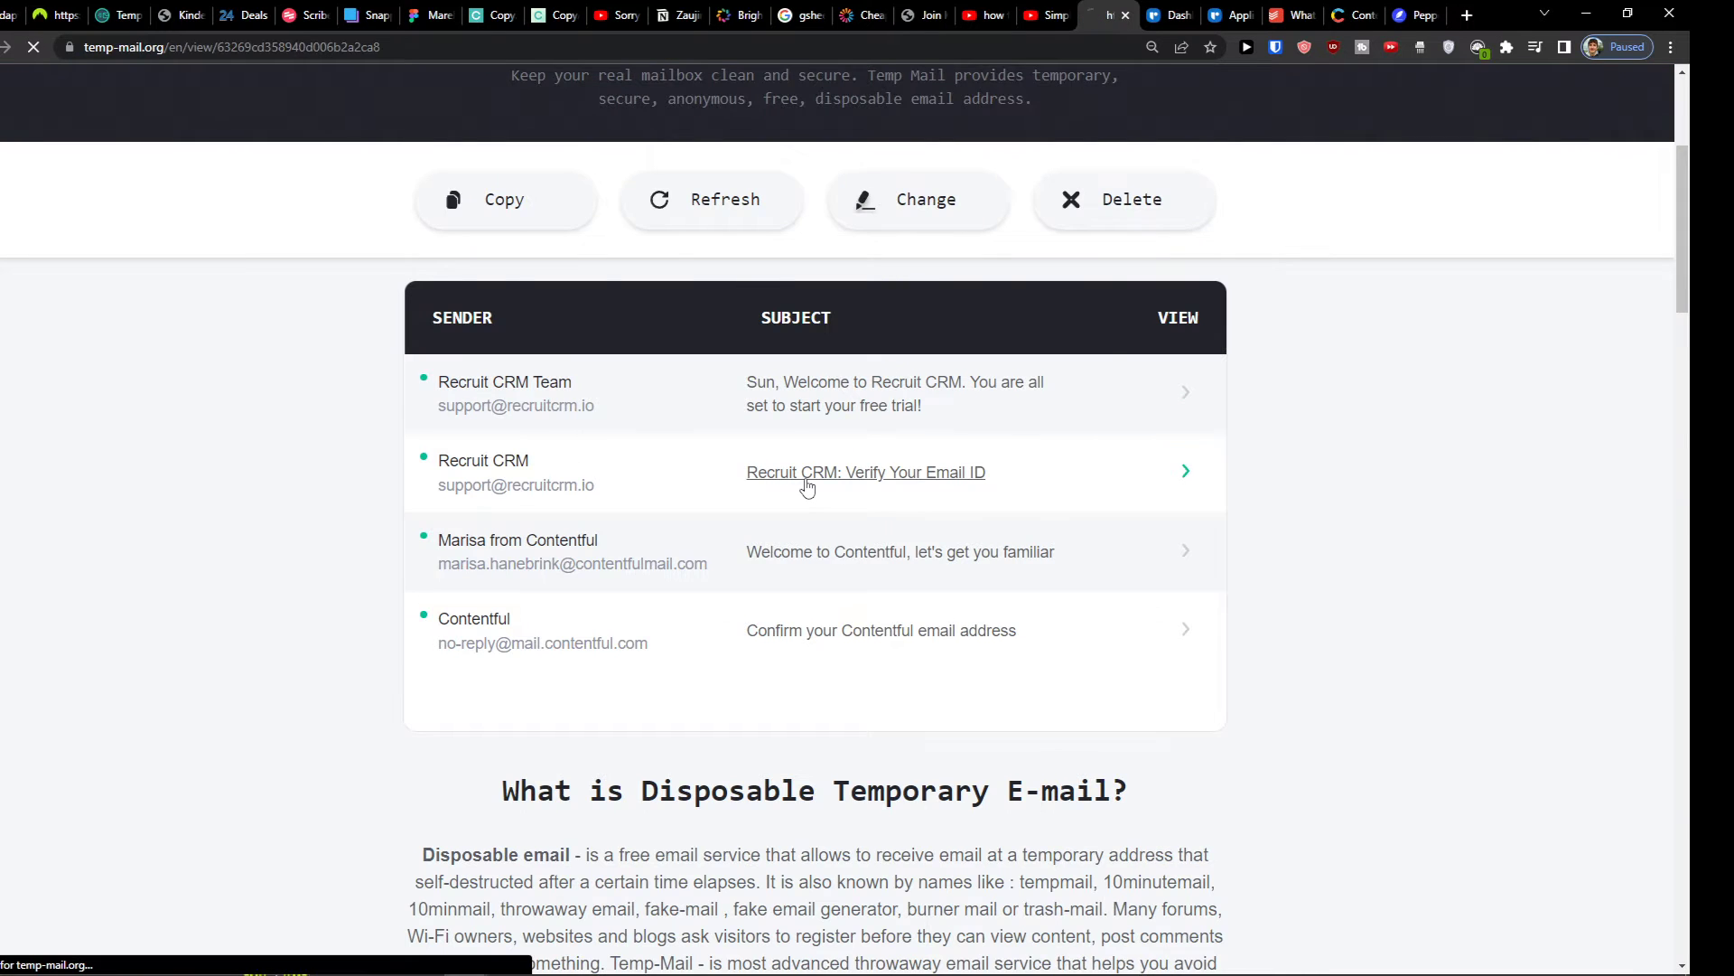
scroll(659, 570, down, 5)
click(567, 531)
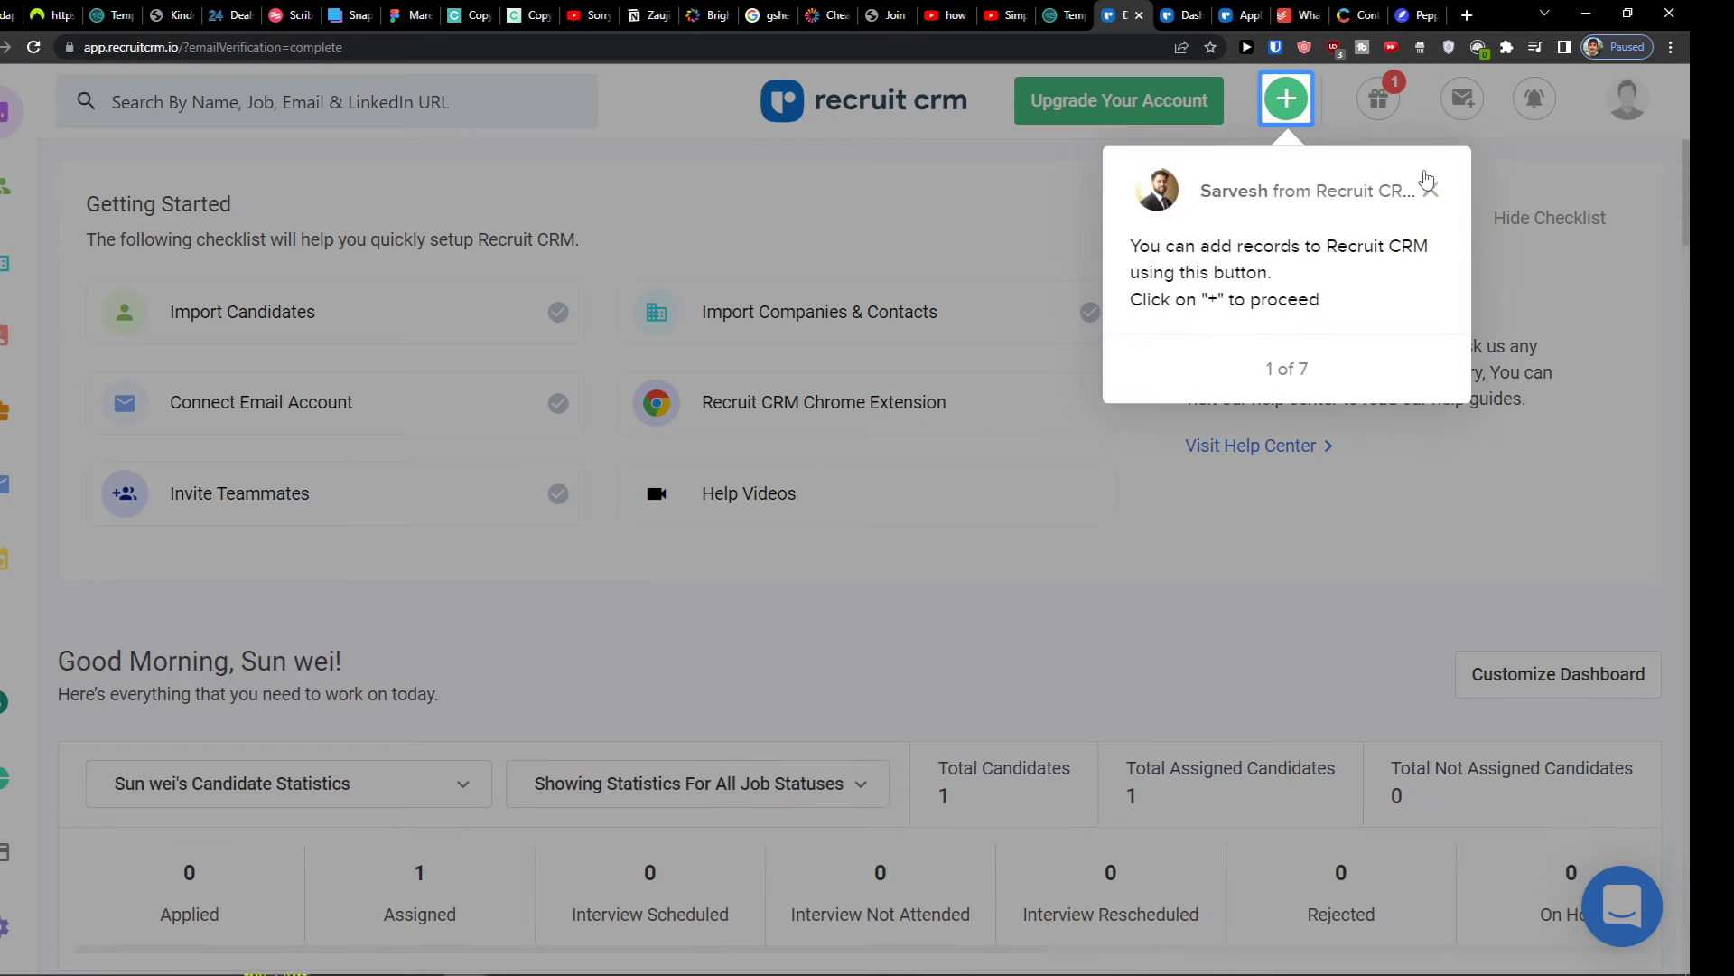
click(1432, 189)
Start inviting a teammate from the checklist and fill in the teammate's email address
click(280, 495)
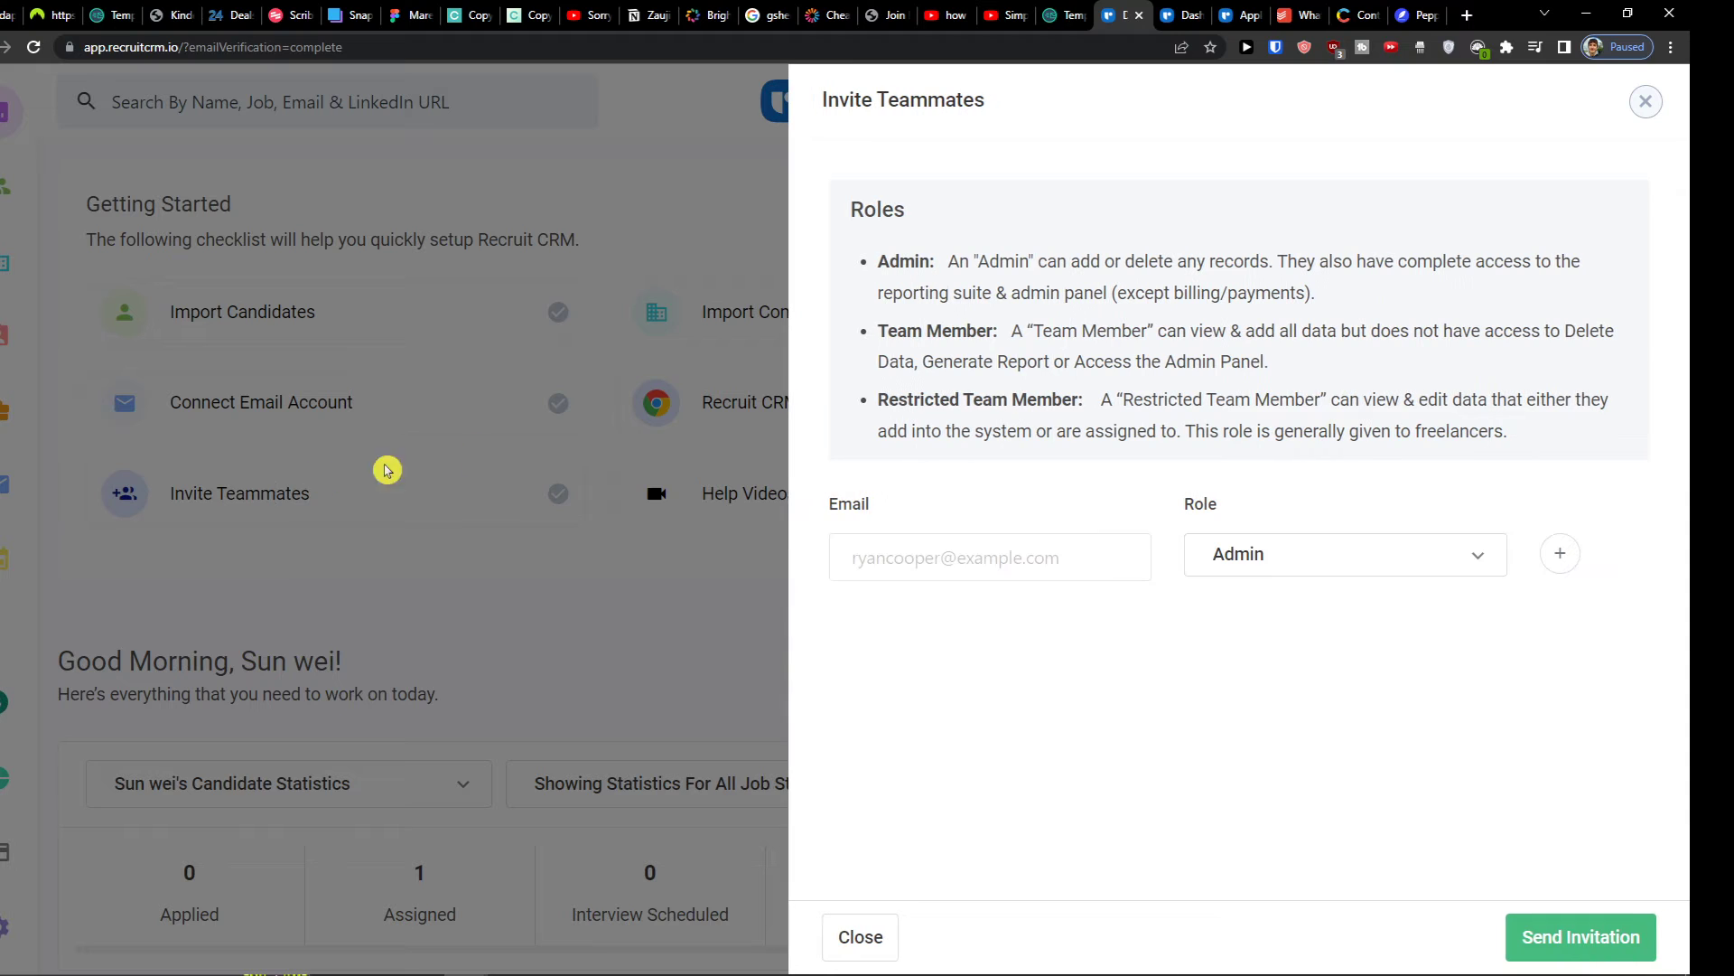
click(977, 566)
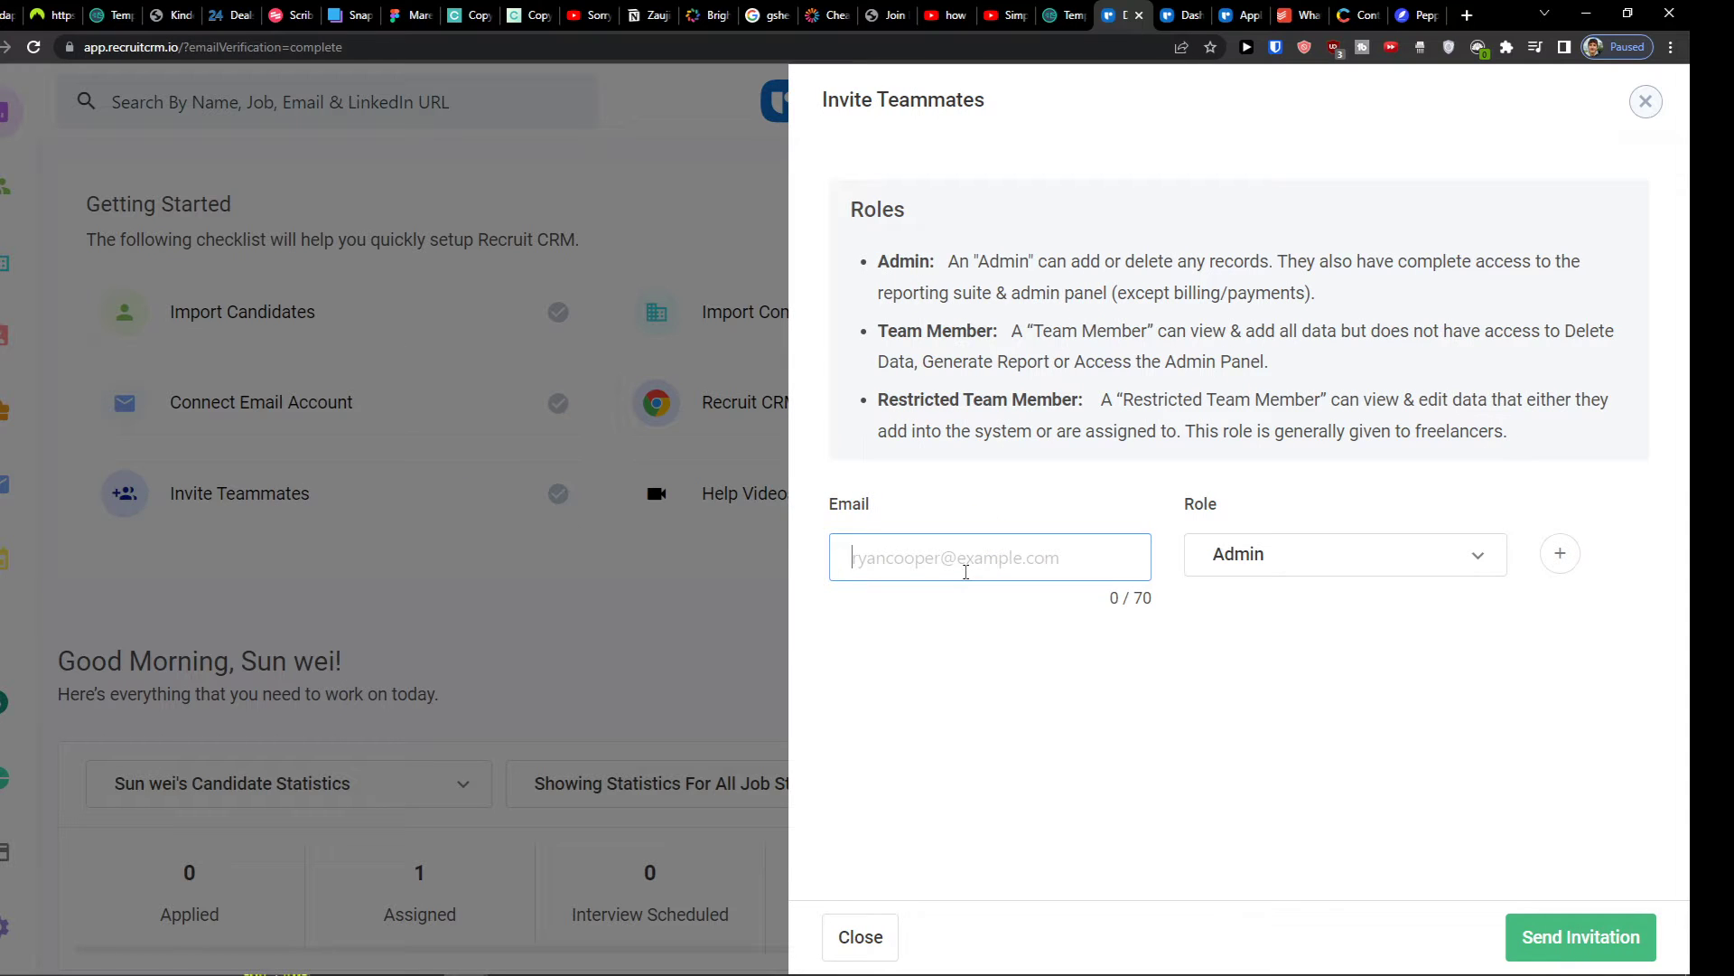
key(ctrl+v)
click(933, 557)
text(8)
Assign the Admin role to the invited teammate and send the invitation
click(1383, 562)
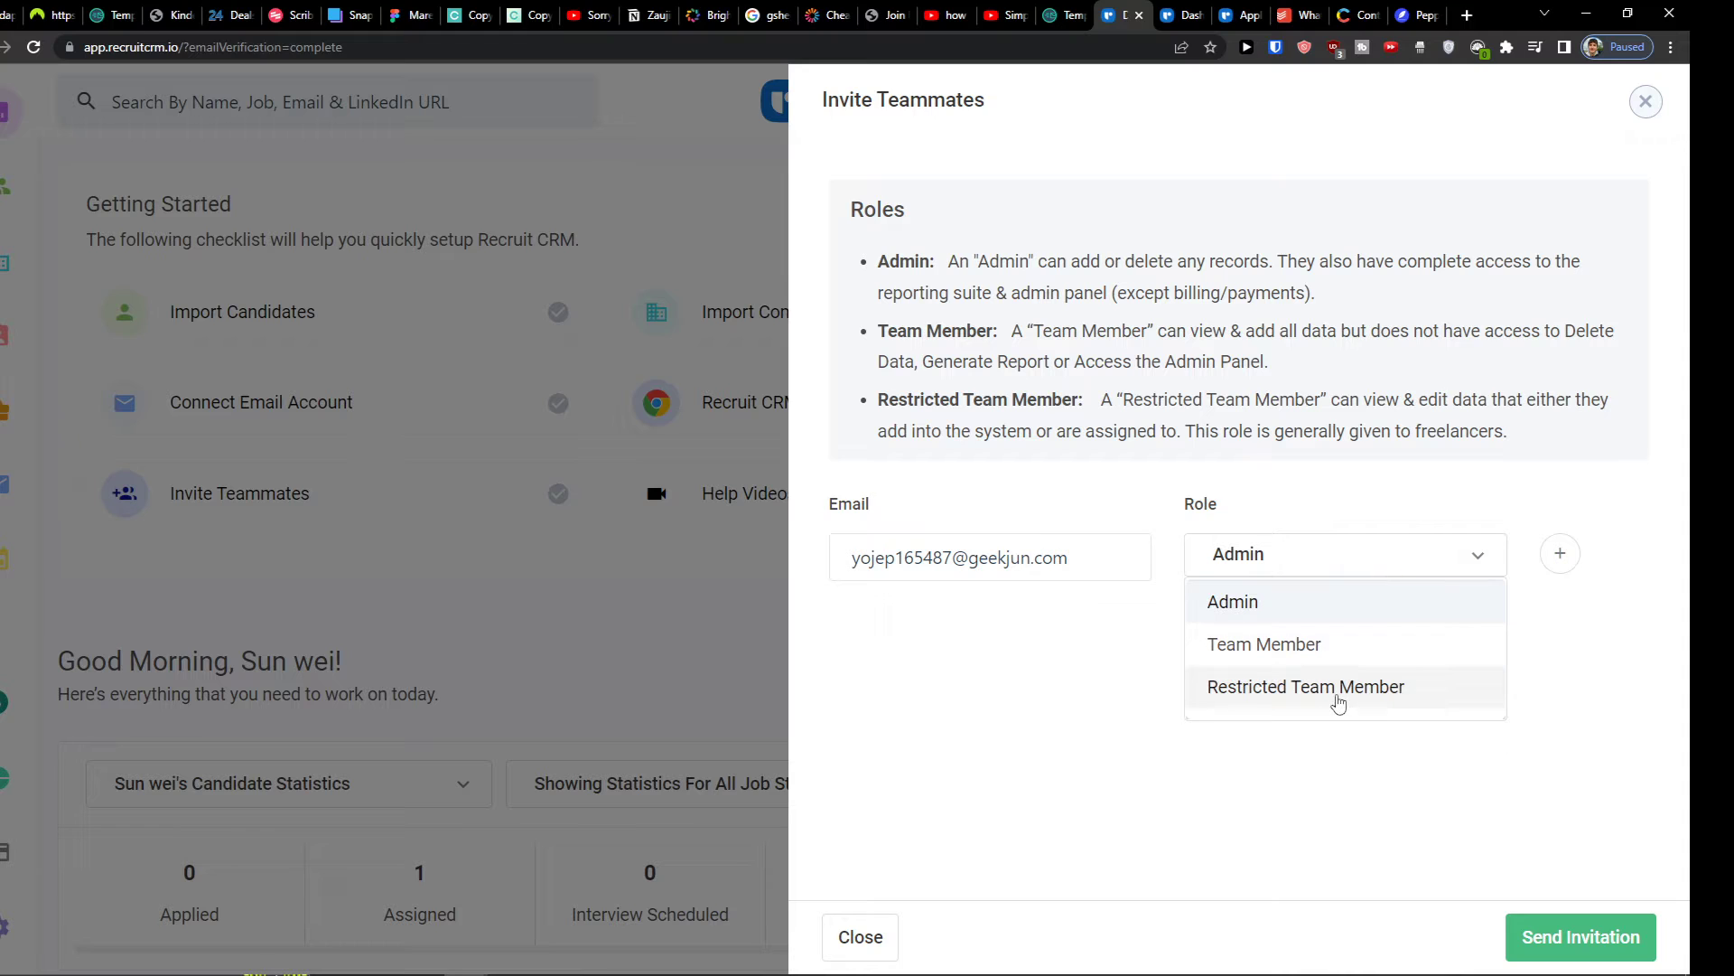
click(1306, 618)
click(1301, 568)
click(1298, 601)
click(1554, 937)
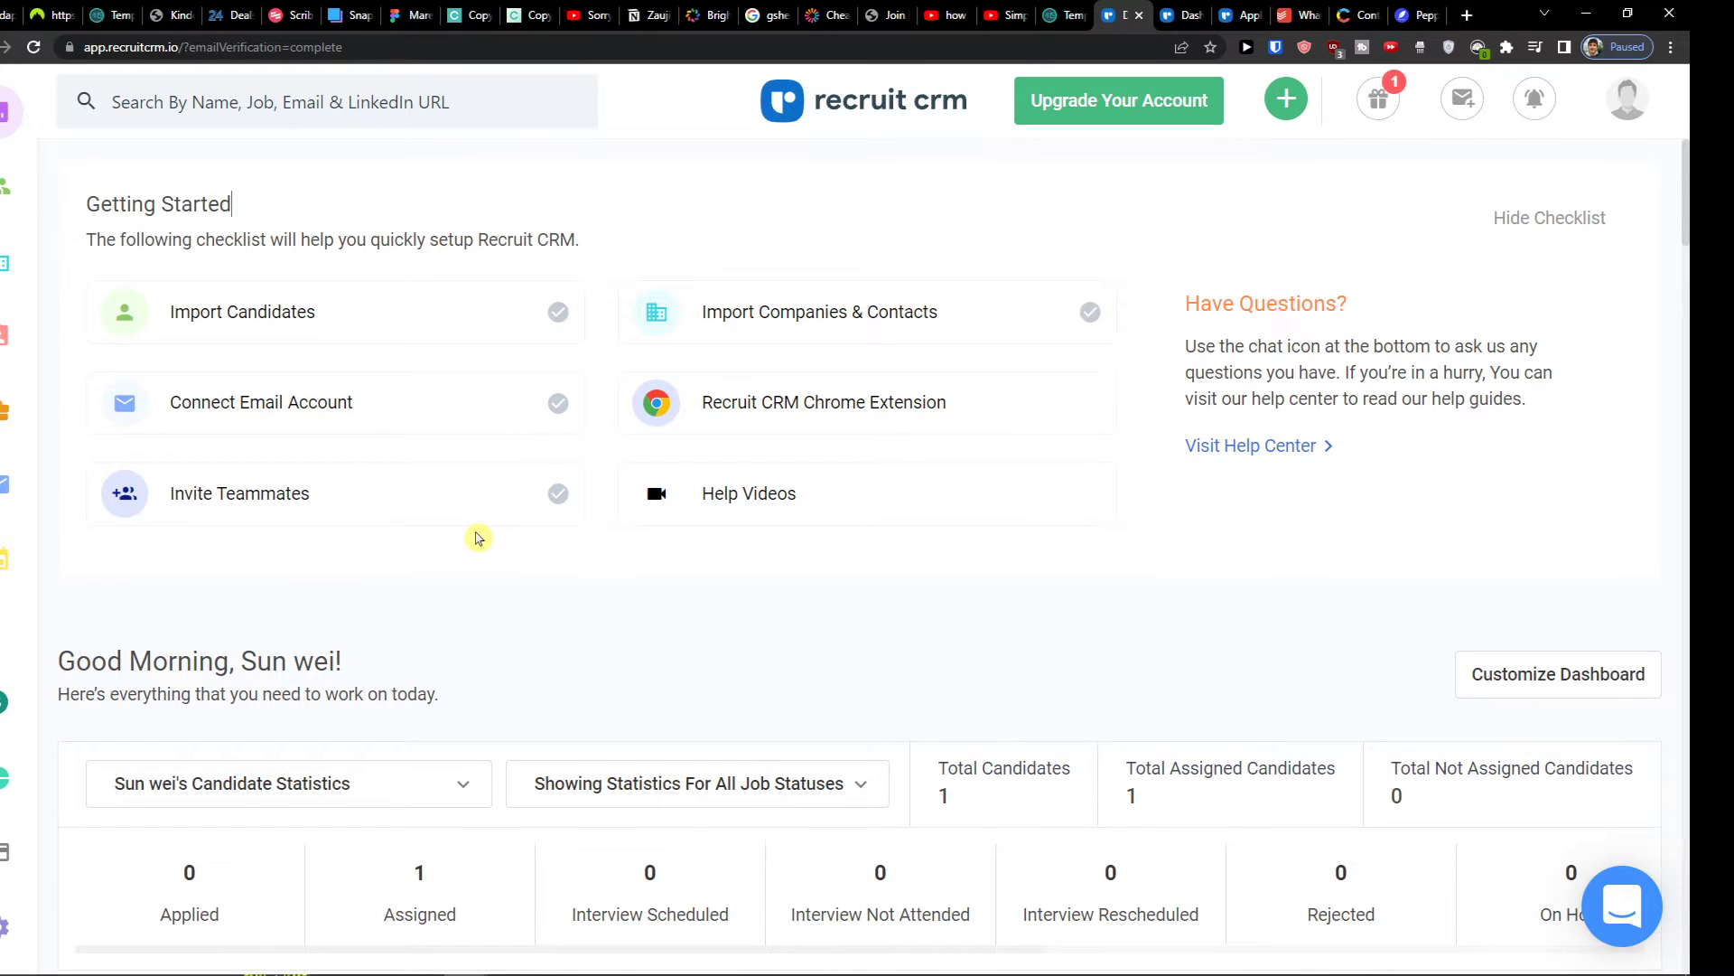
Go to the candidate list, dismiss the Advanced Search introduction, and view the options for adding records
click(11, 188)
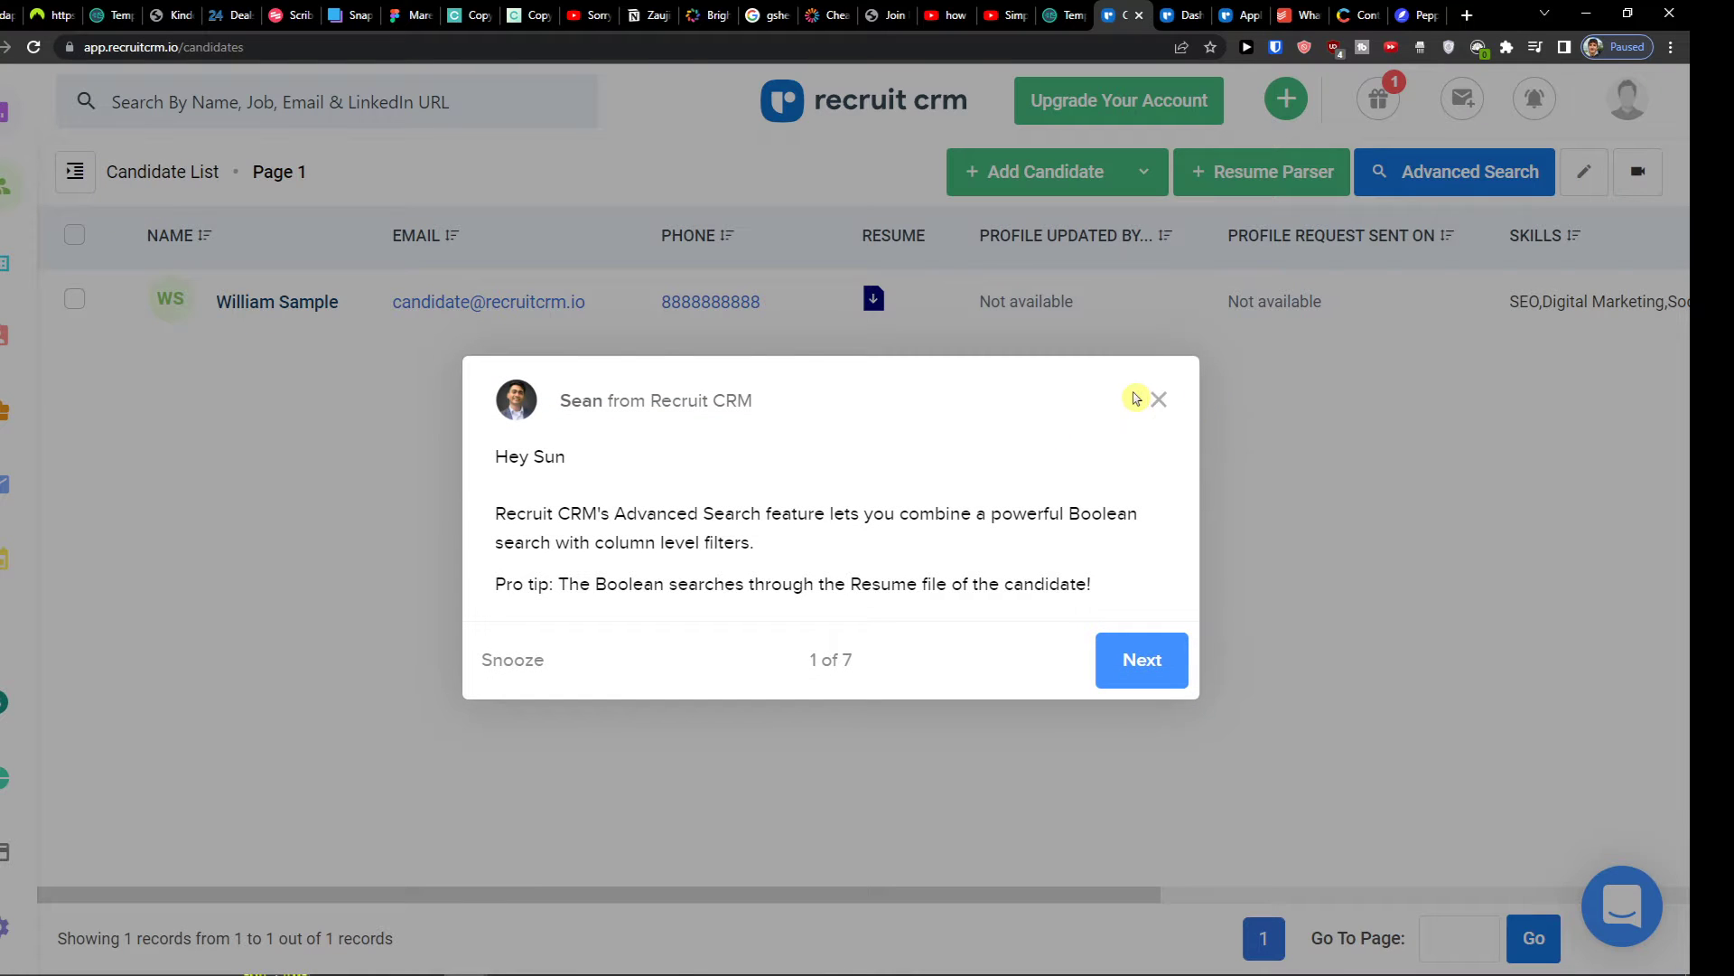
click(1161, 398)
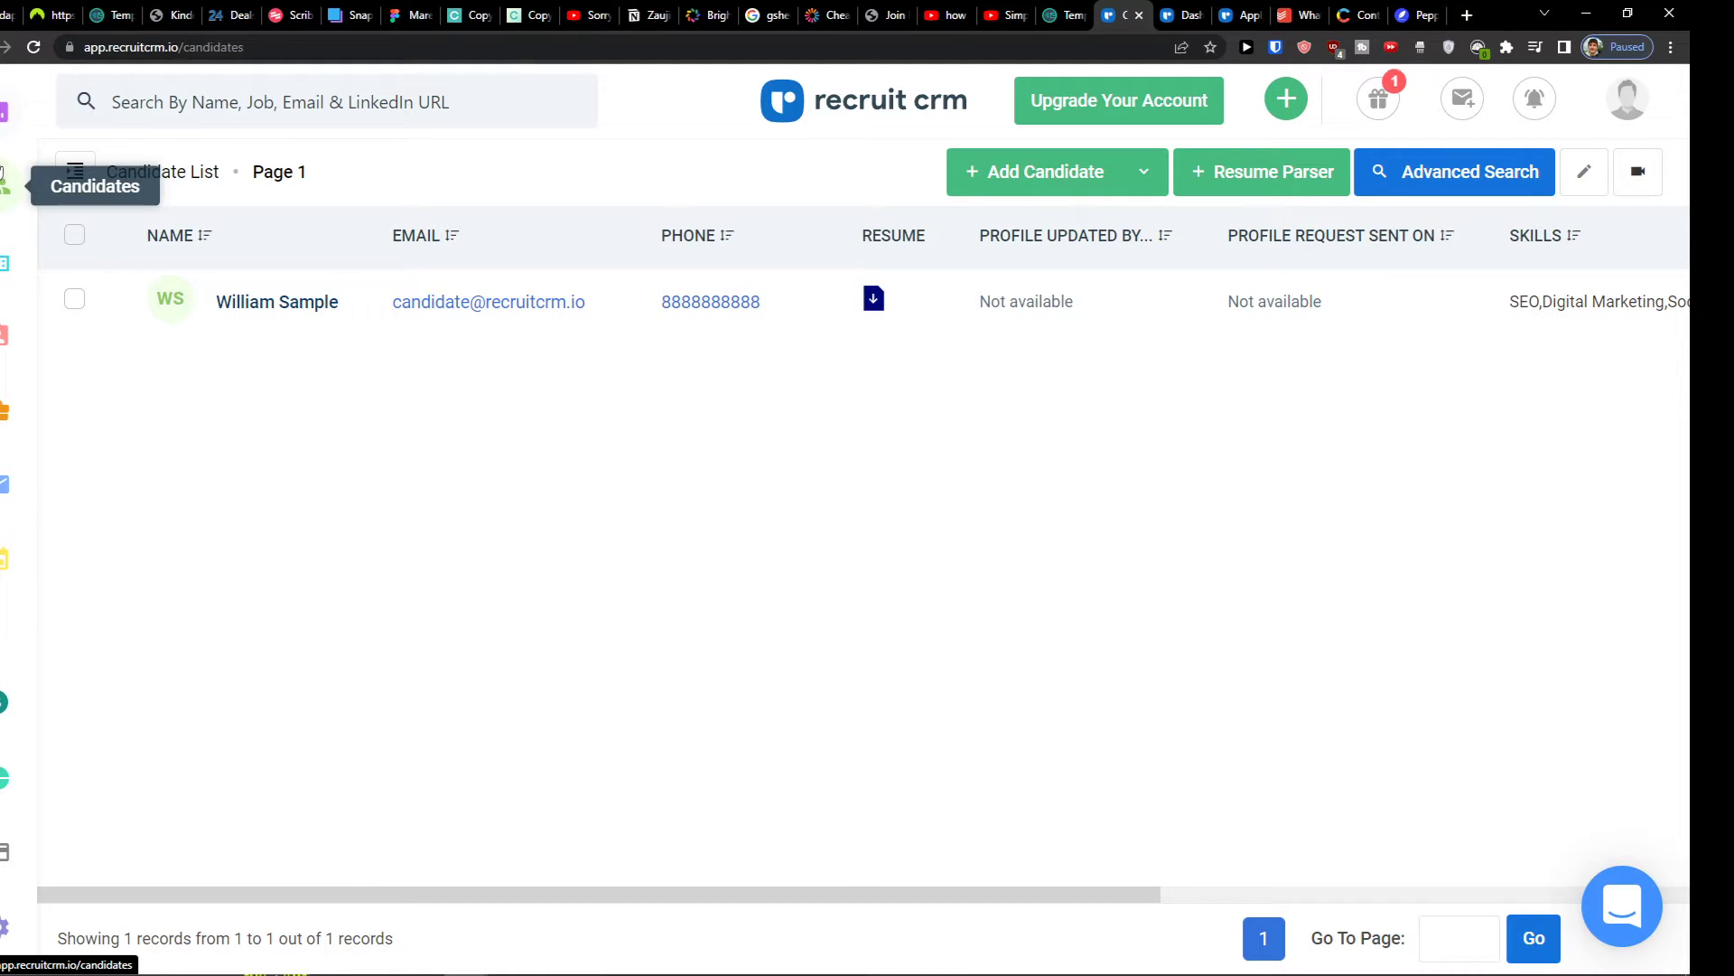
click(1287, 97)
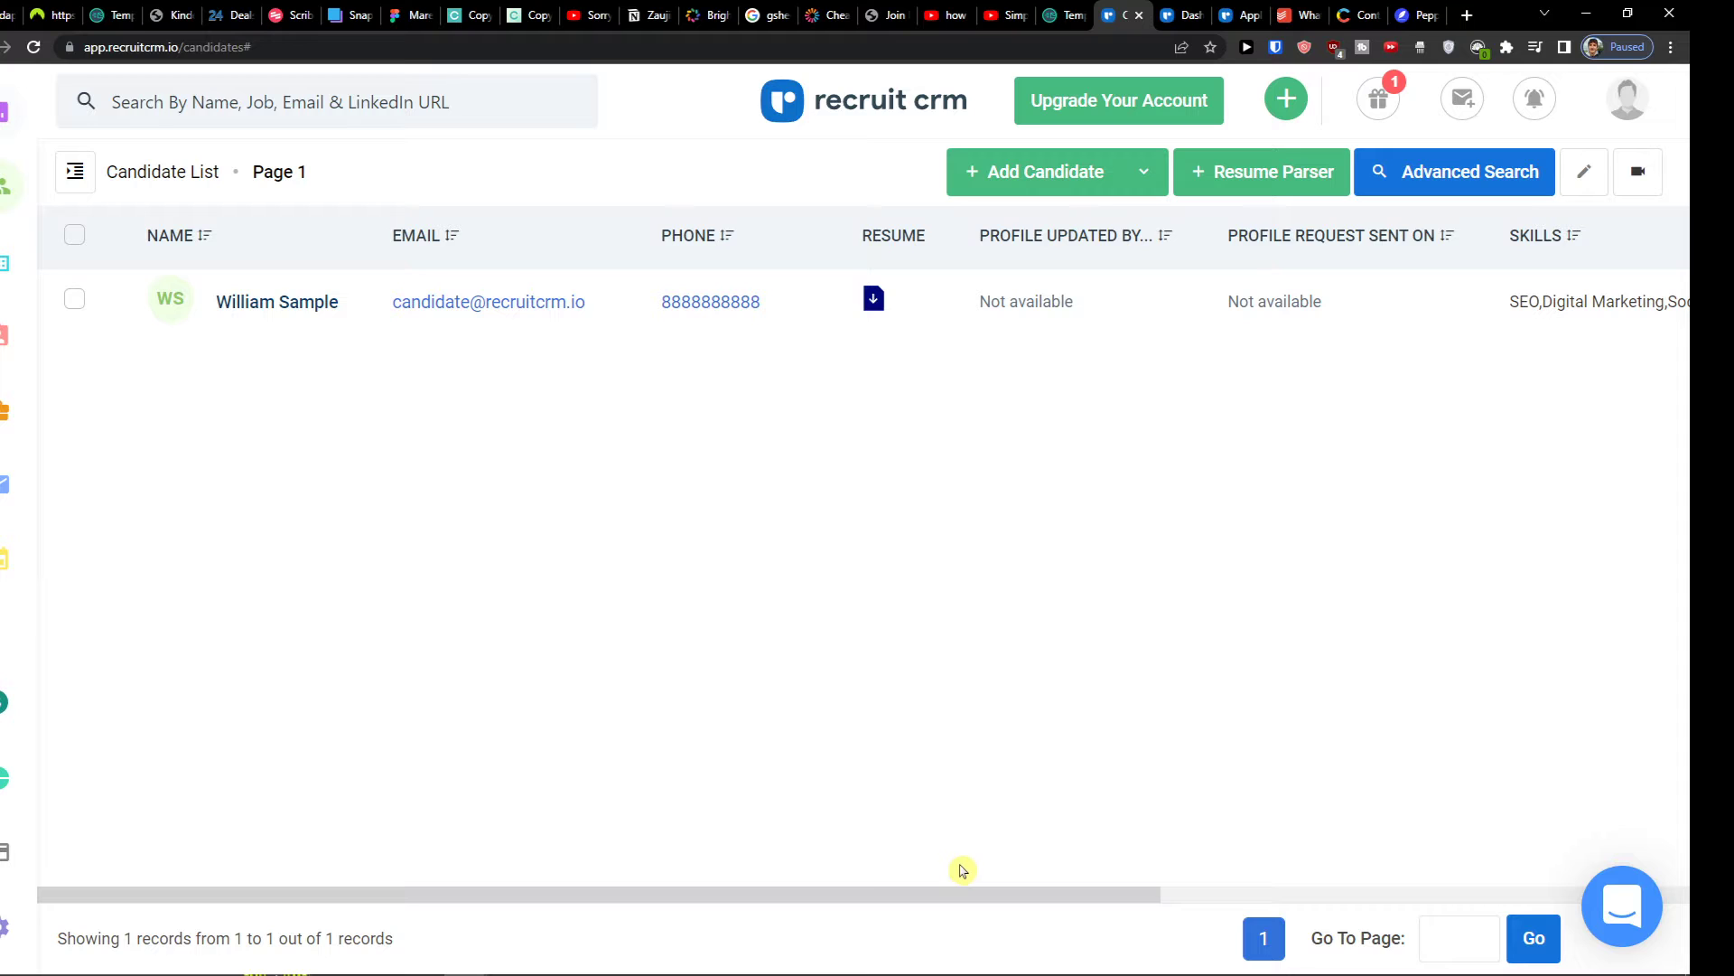
Start a new candidate and fill in the candidate's first name, last name and email address
click(1064, 184)
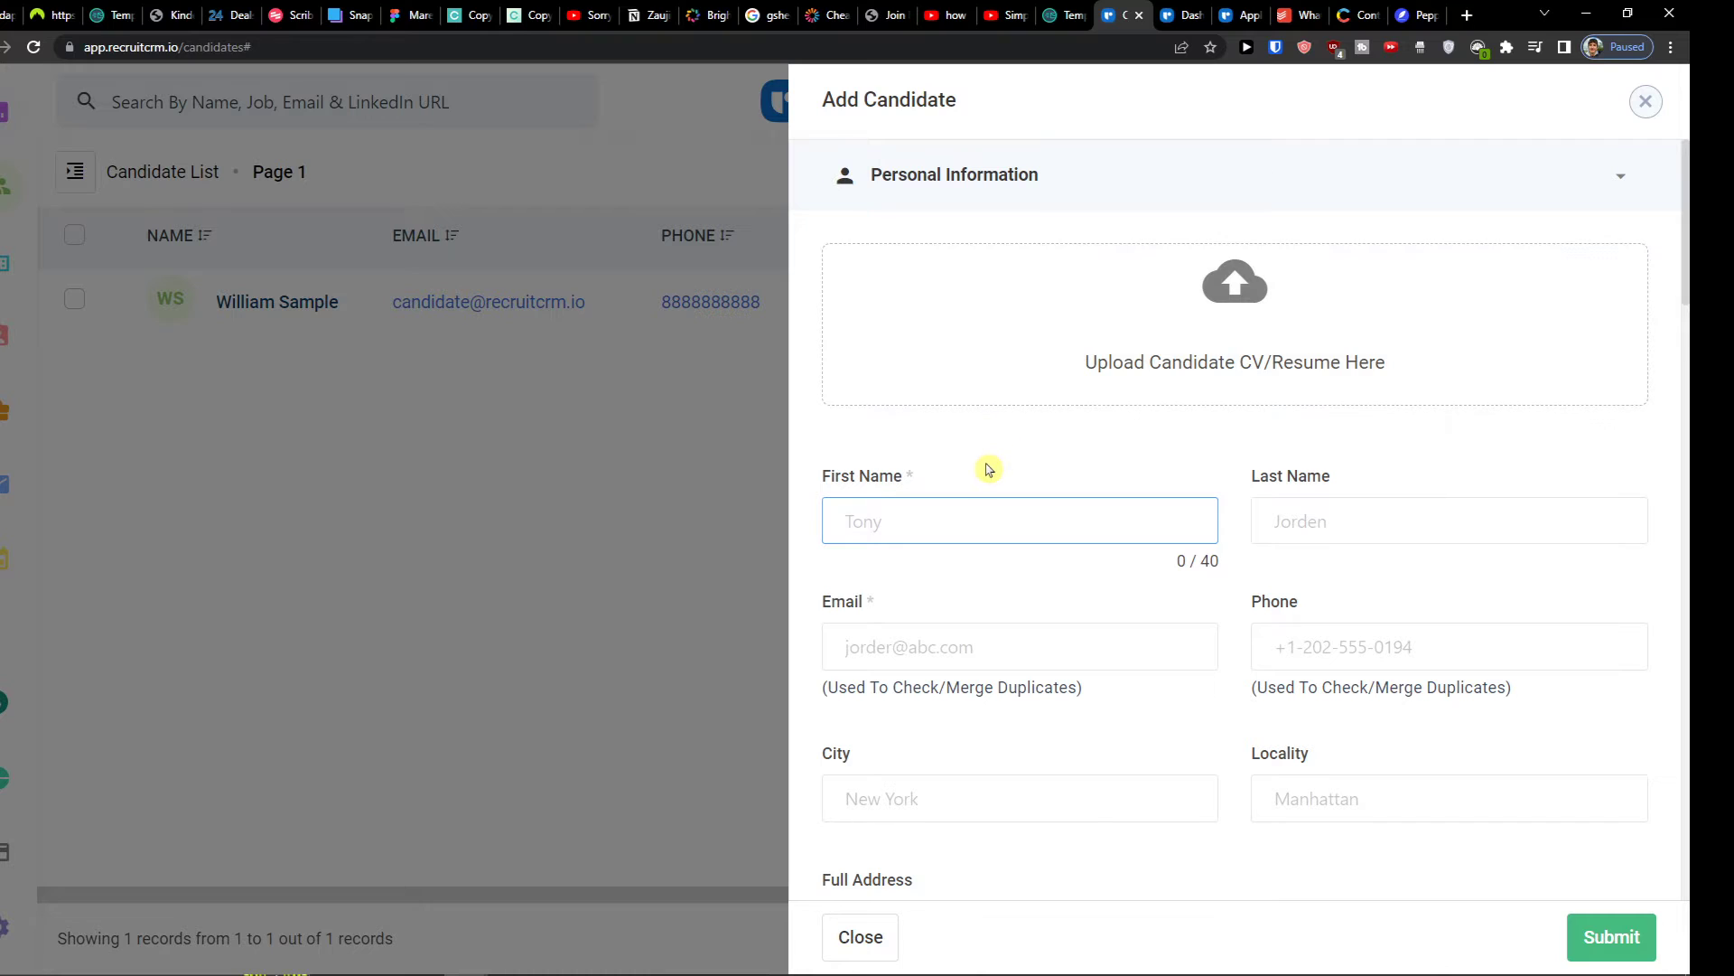
text(s)
key(Tab)
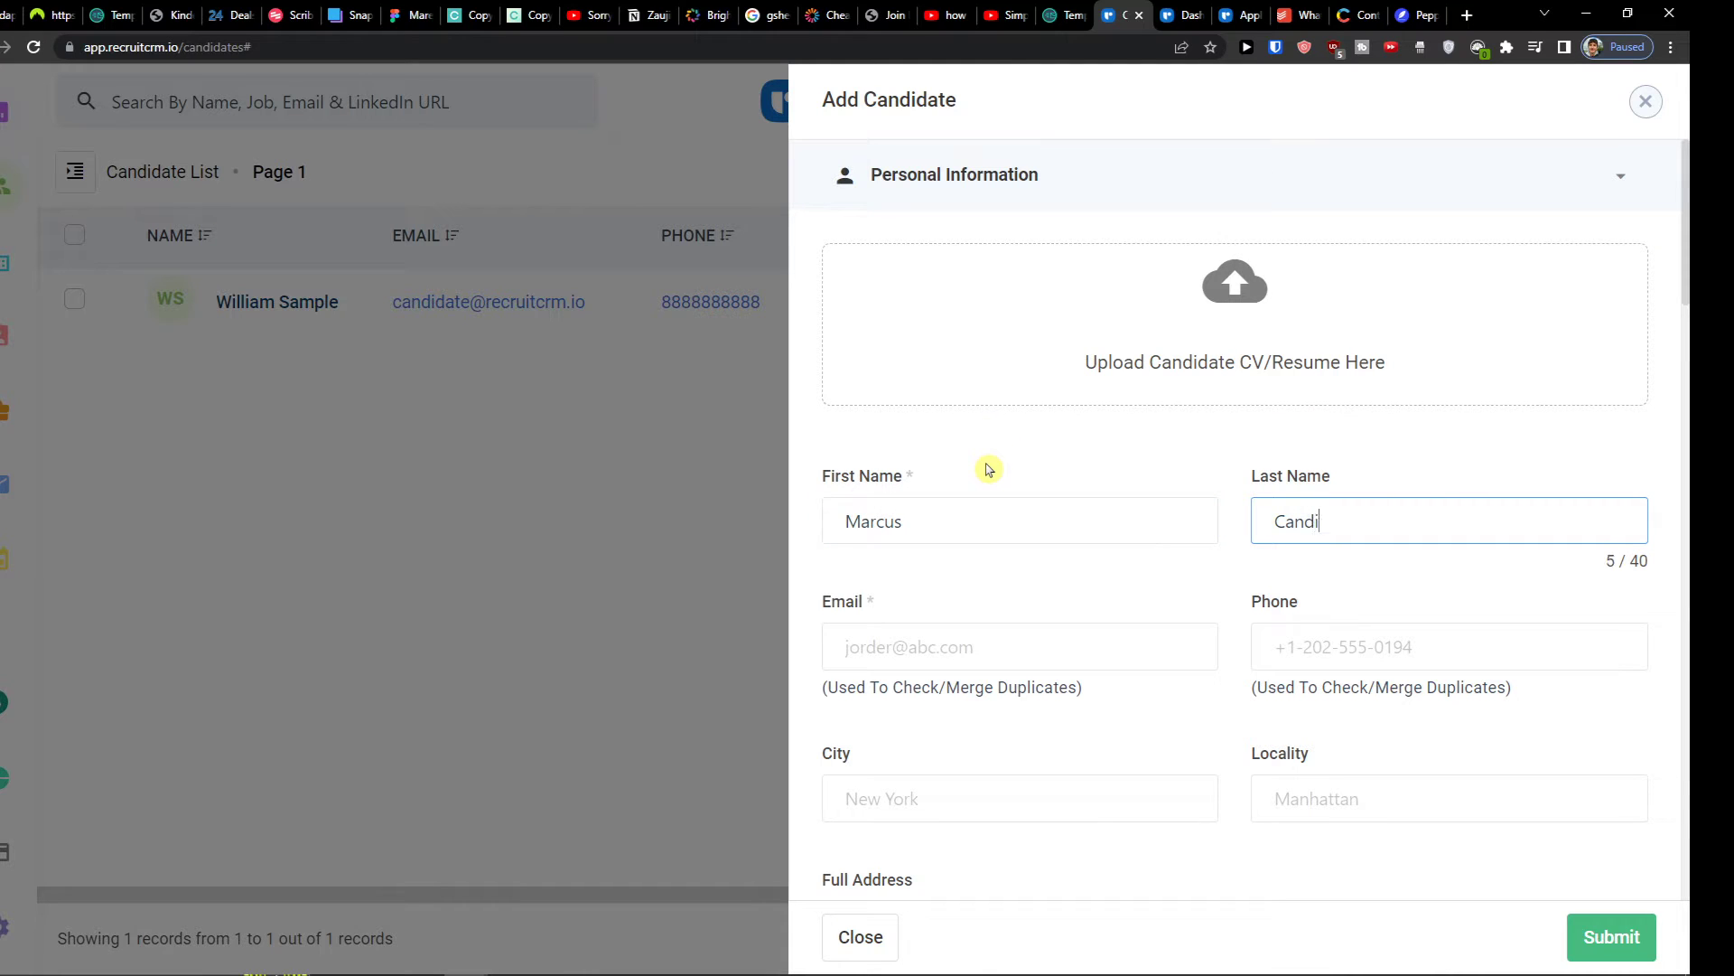
key(ctrl+v)
key(ctrl+v)
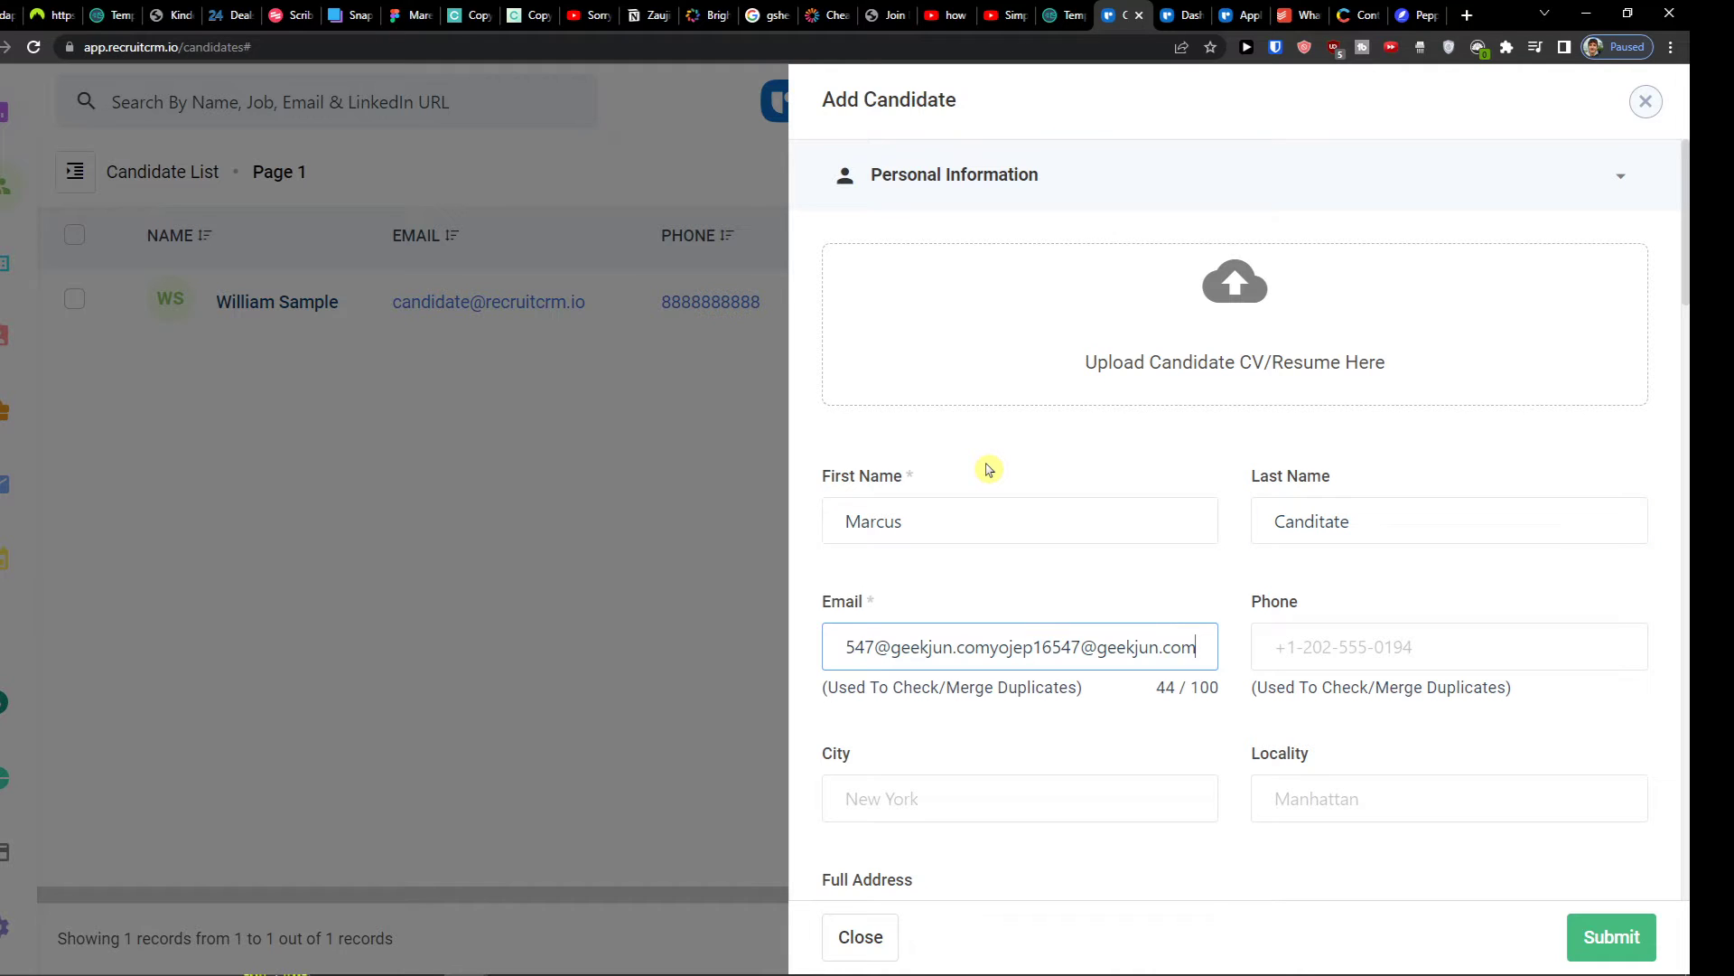
click(988, 469)
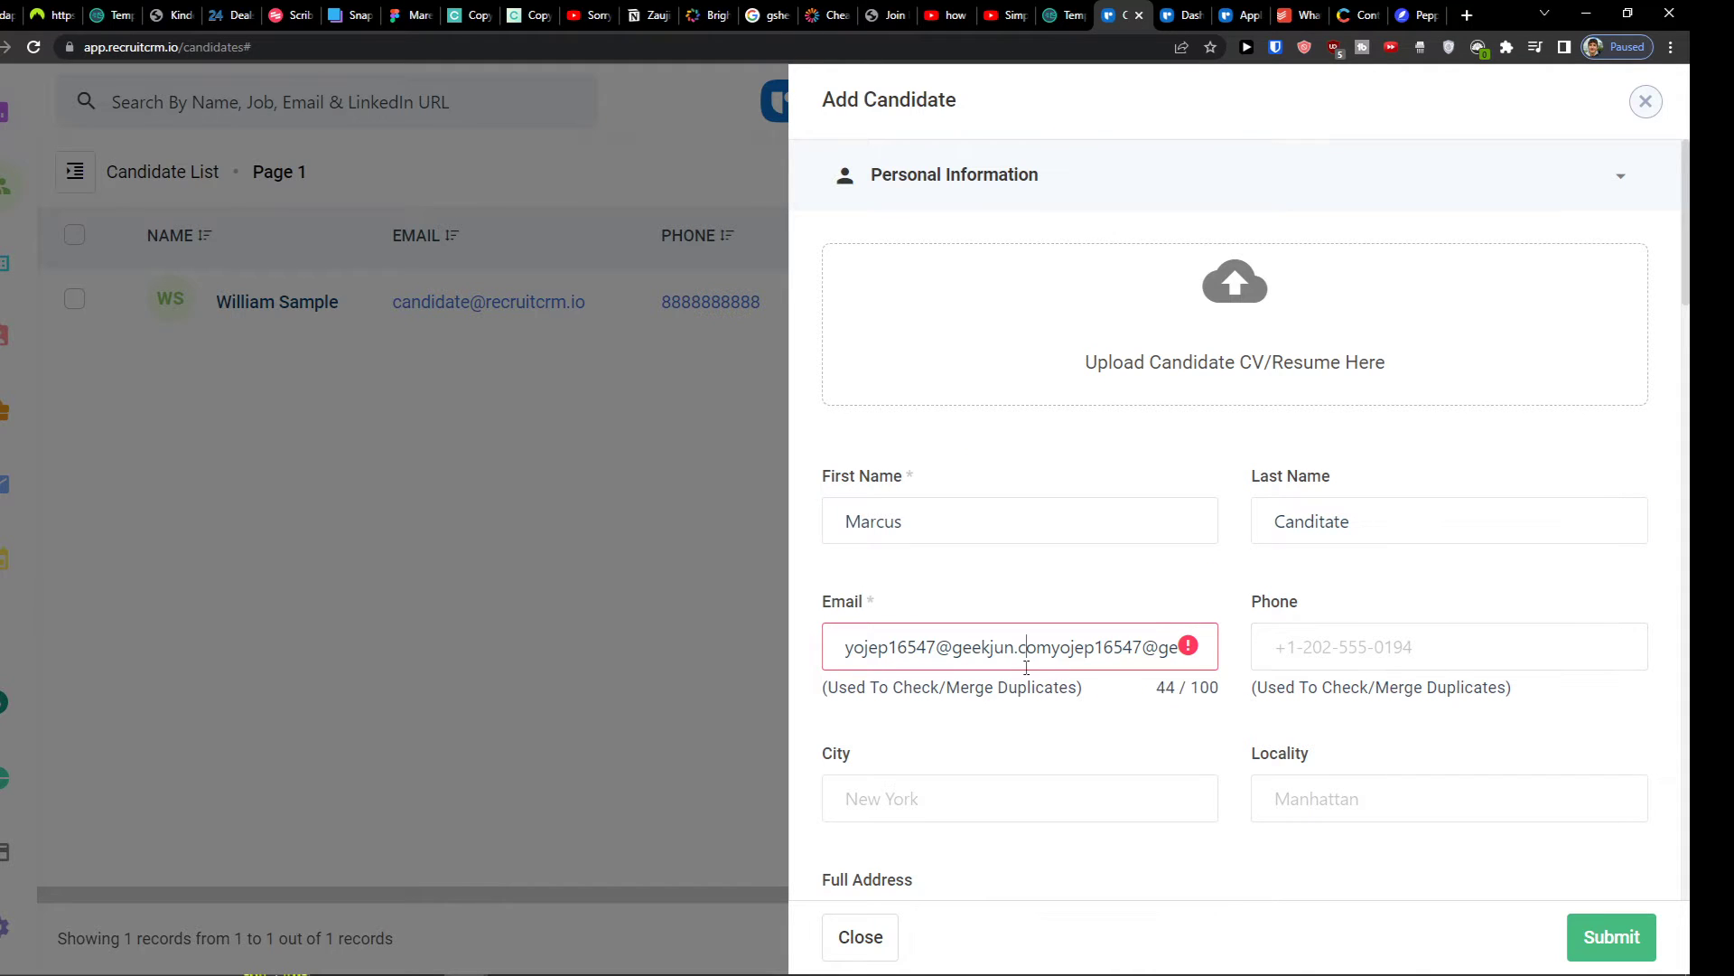
key(ctrl+z)
click(921, 658)
text(/)
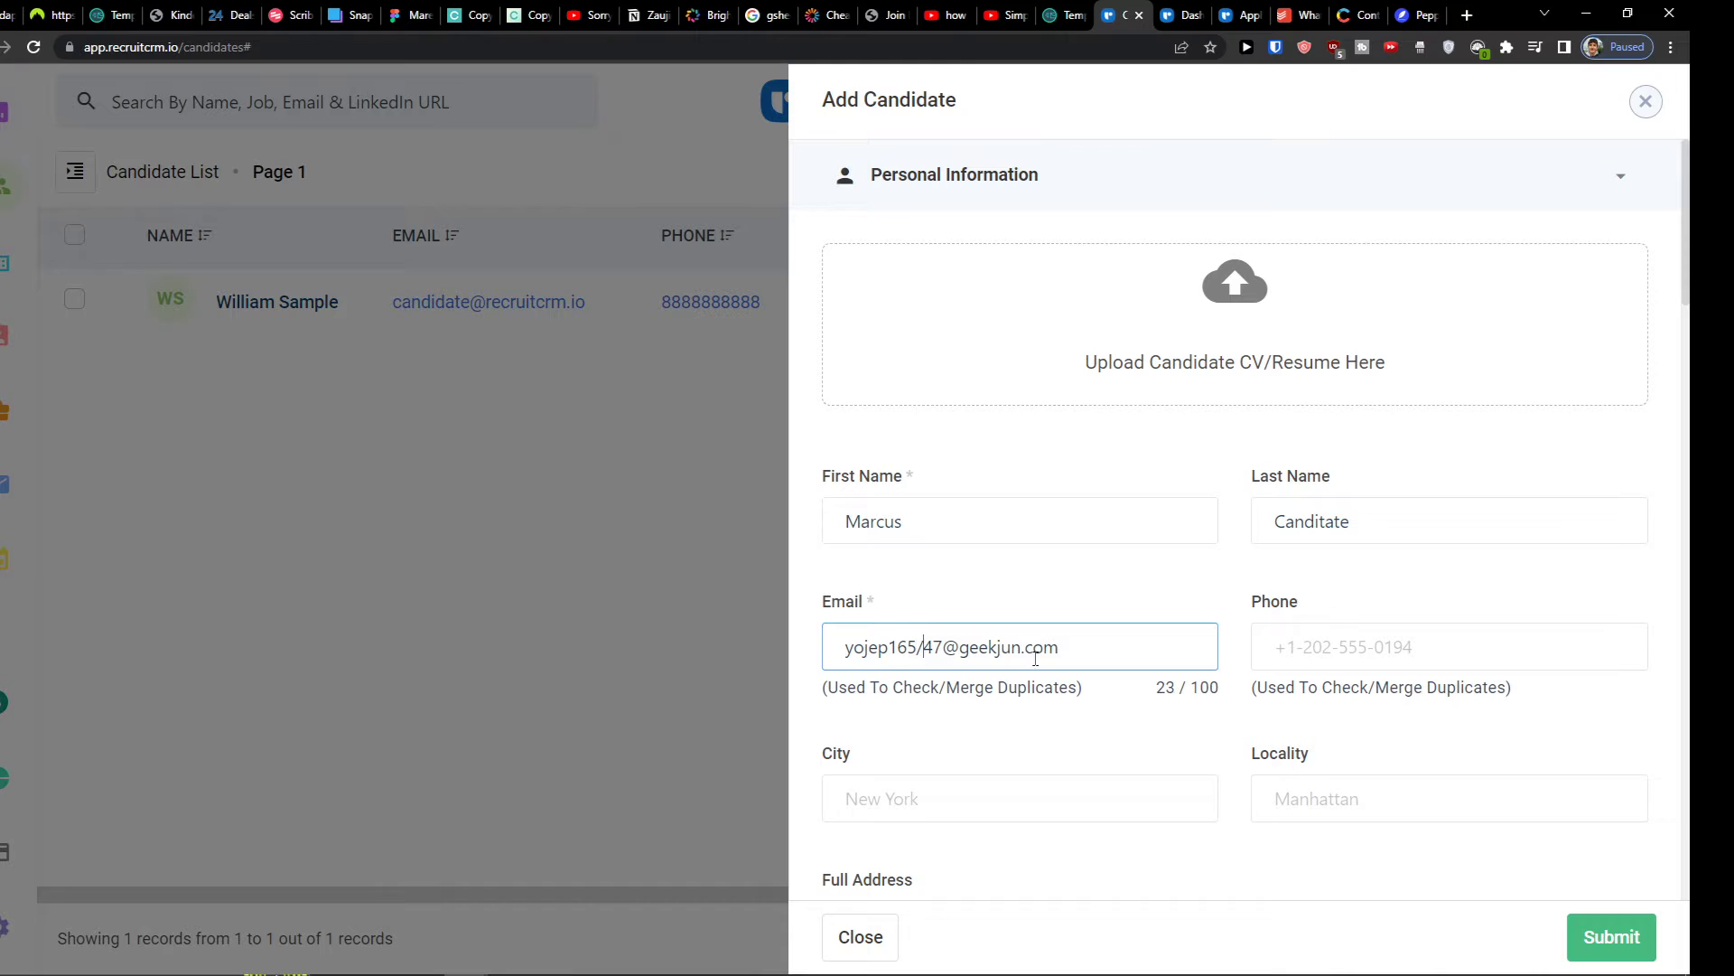
Leave the phone and city blank and set the candidate's educational qualification to High School Dropout
click(1367, 654)
scroll(1367, 659, down, 1)
click(1213, 669)
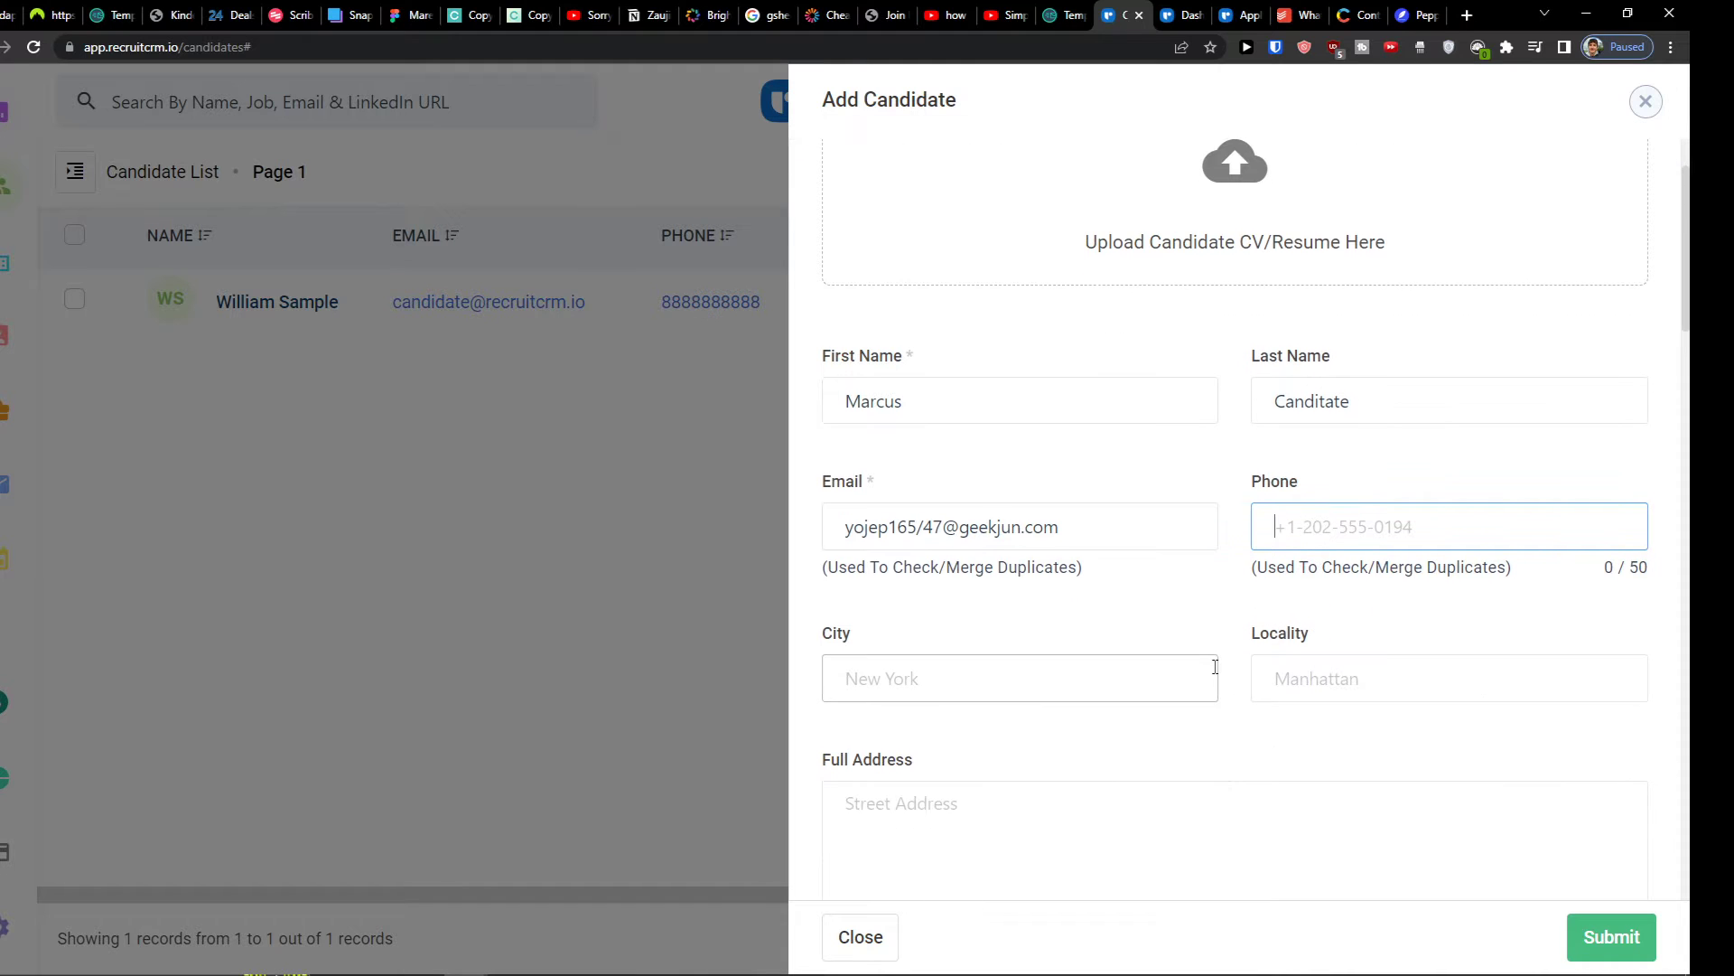
scroll(1204, 679, down, 6)
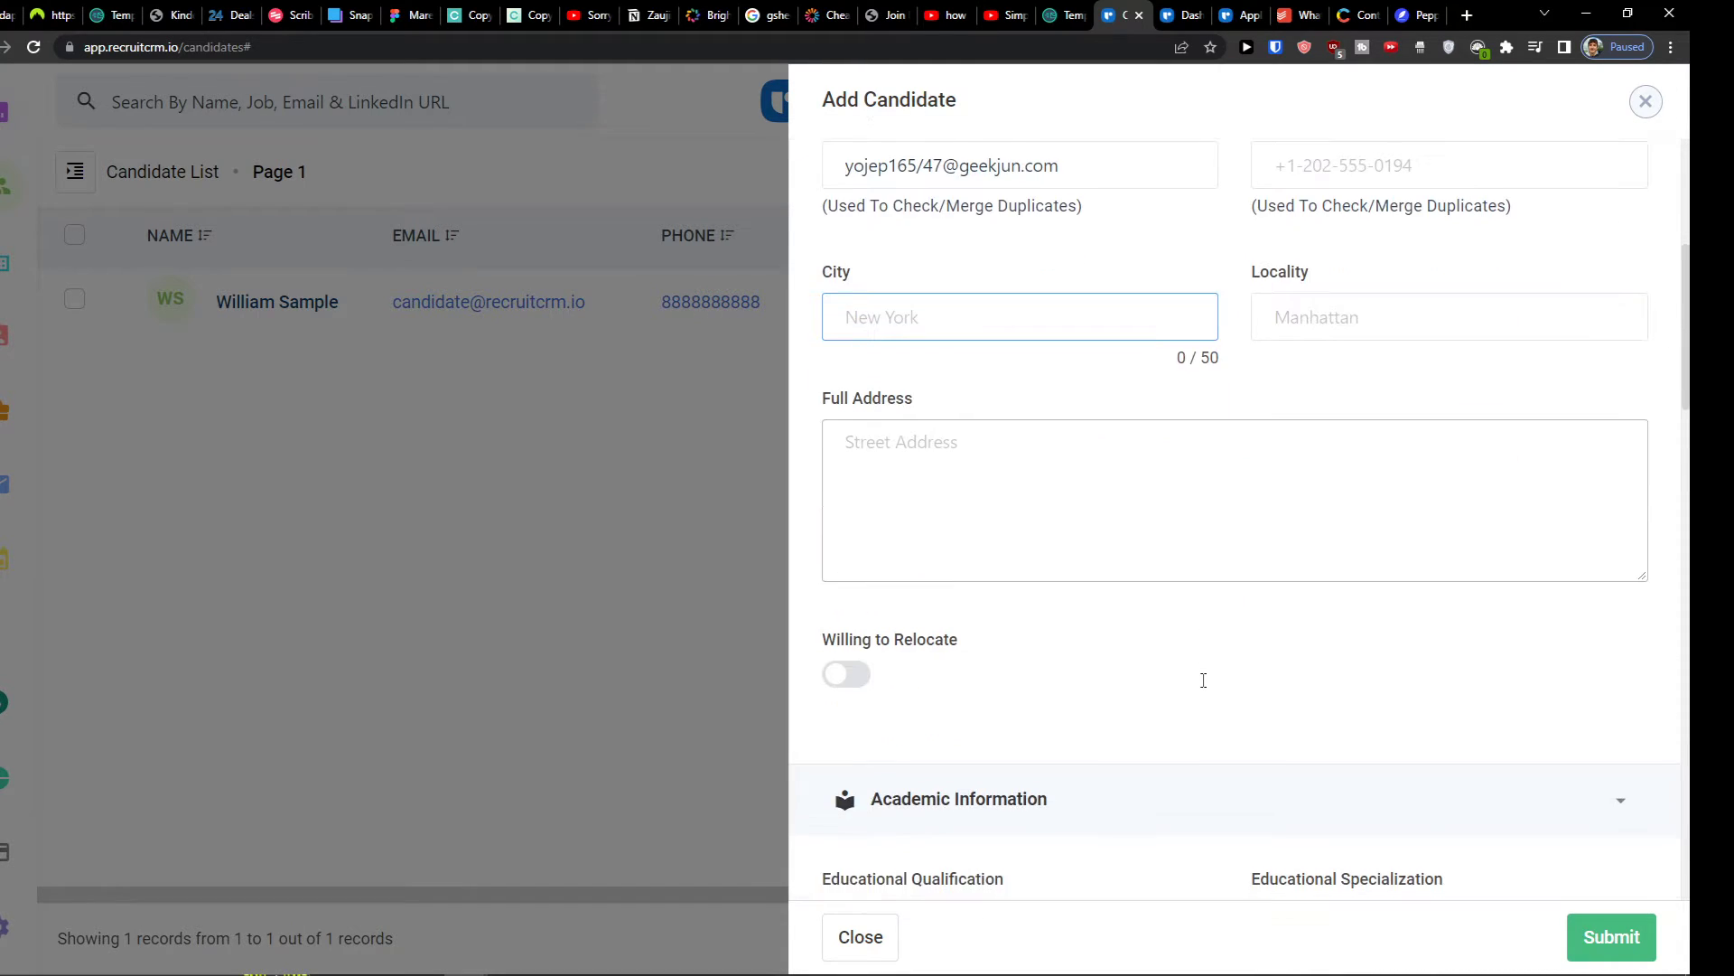
click(1066, 576)
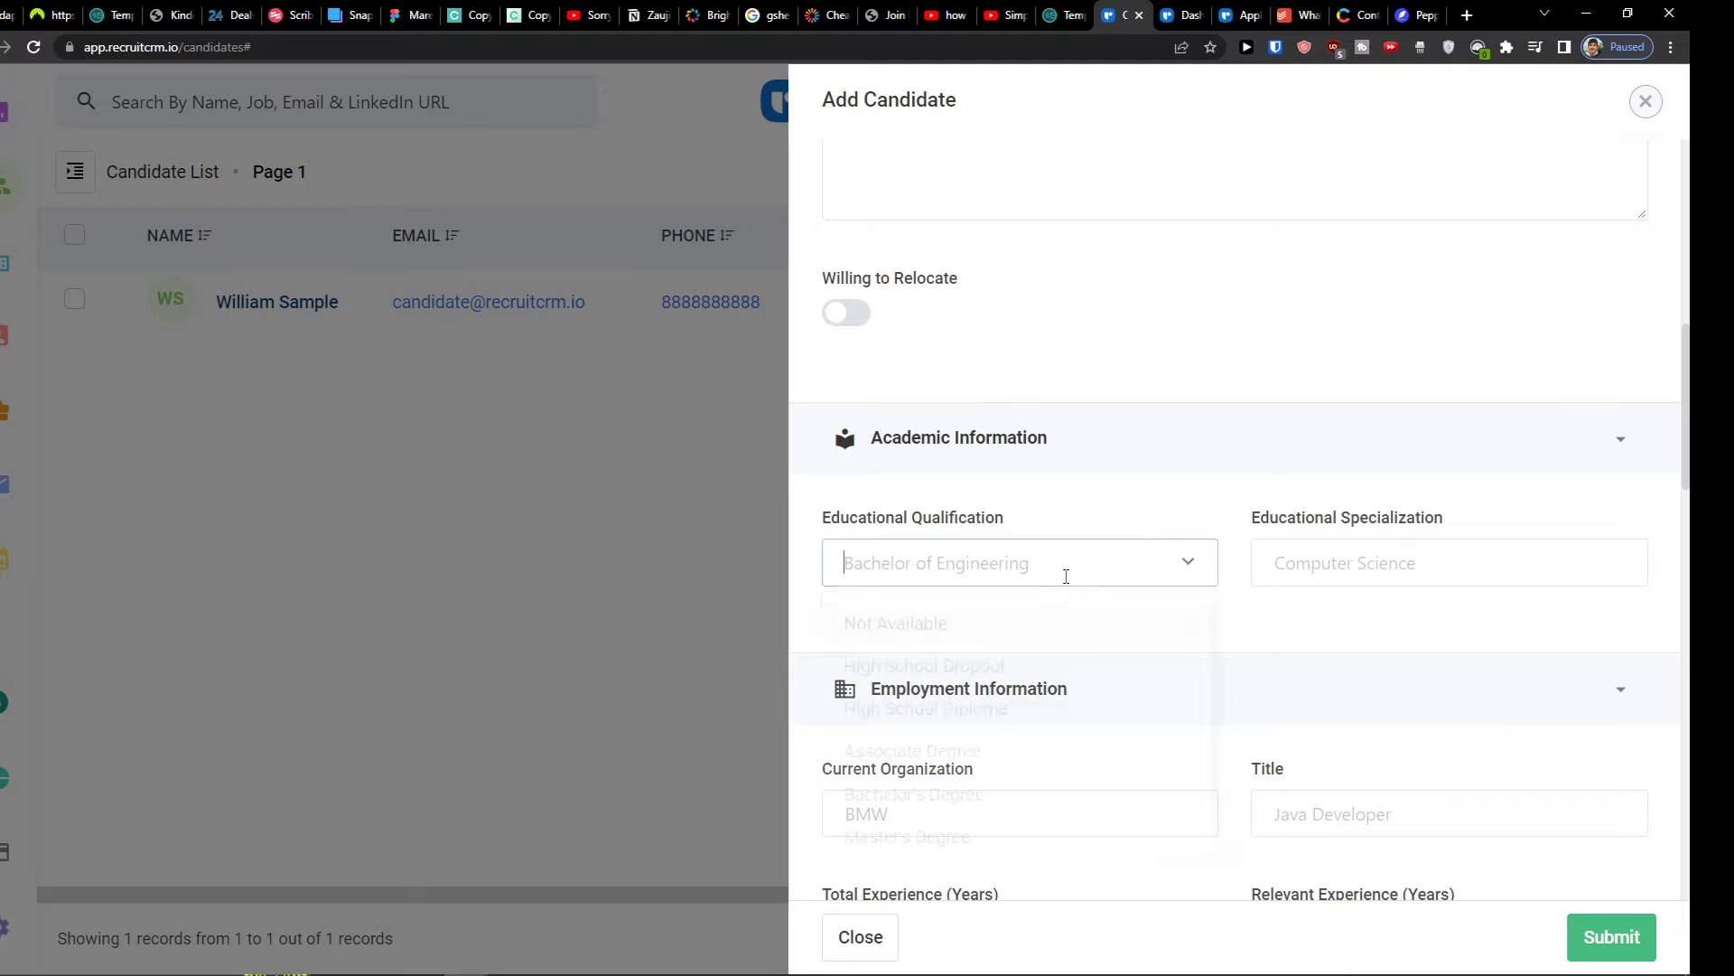
click(1009, 669)
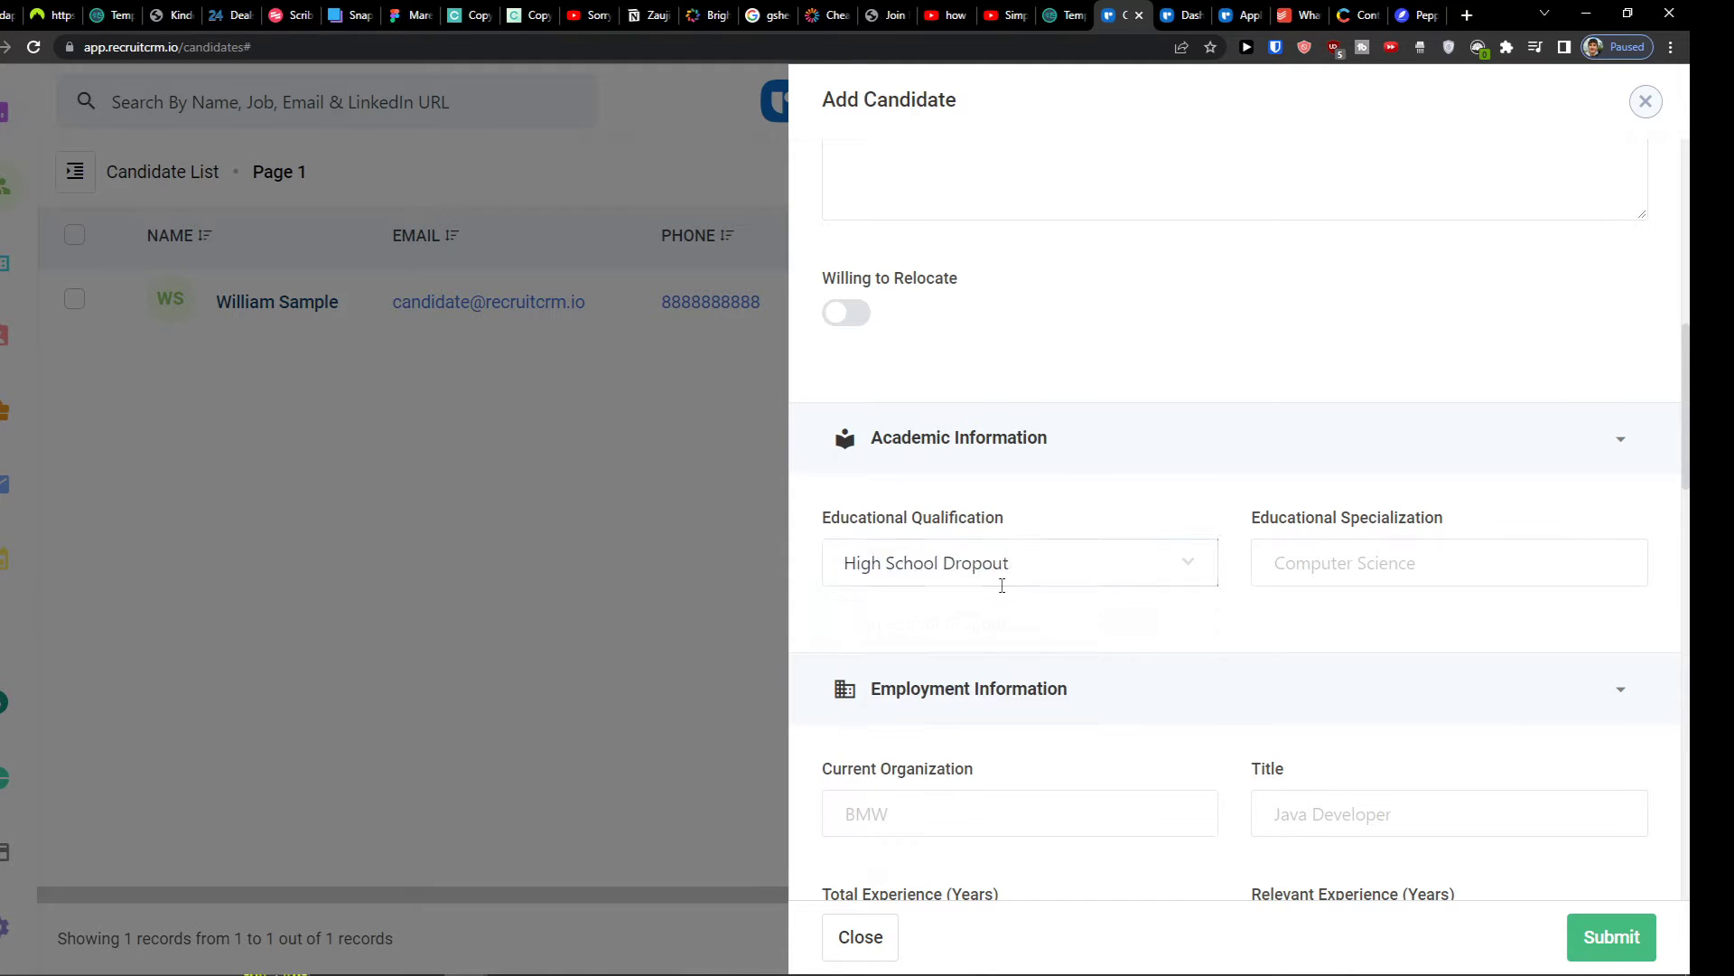
click(1317, 583)
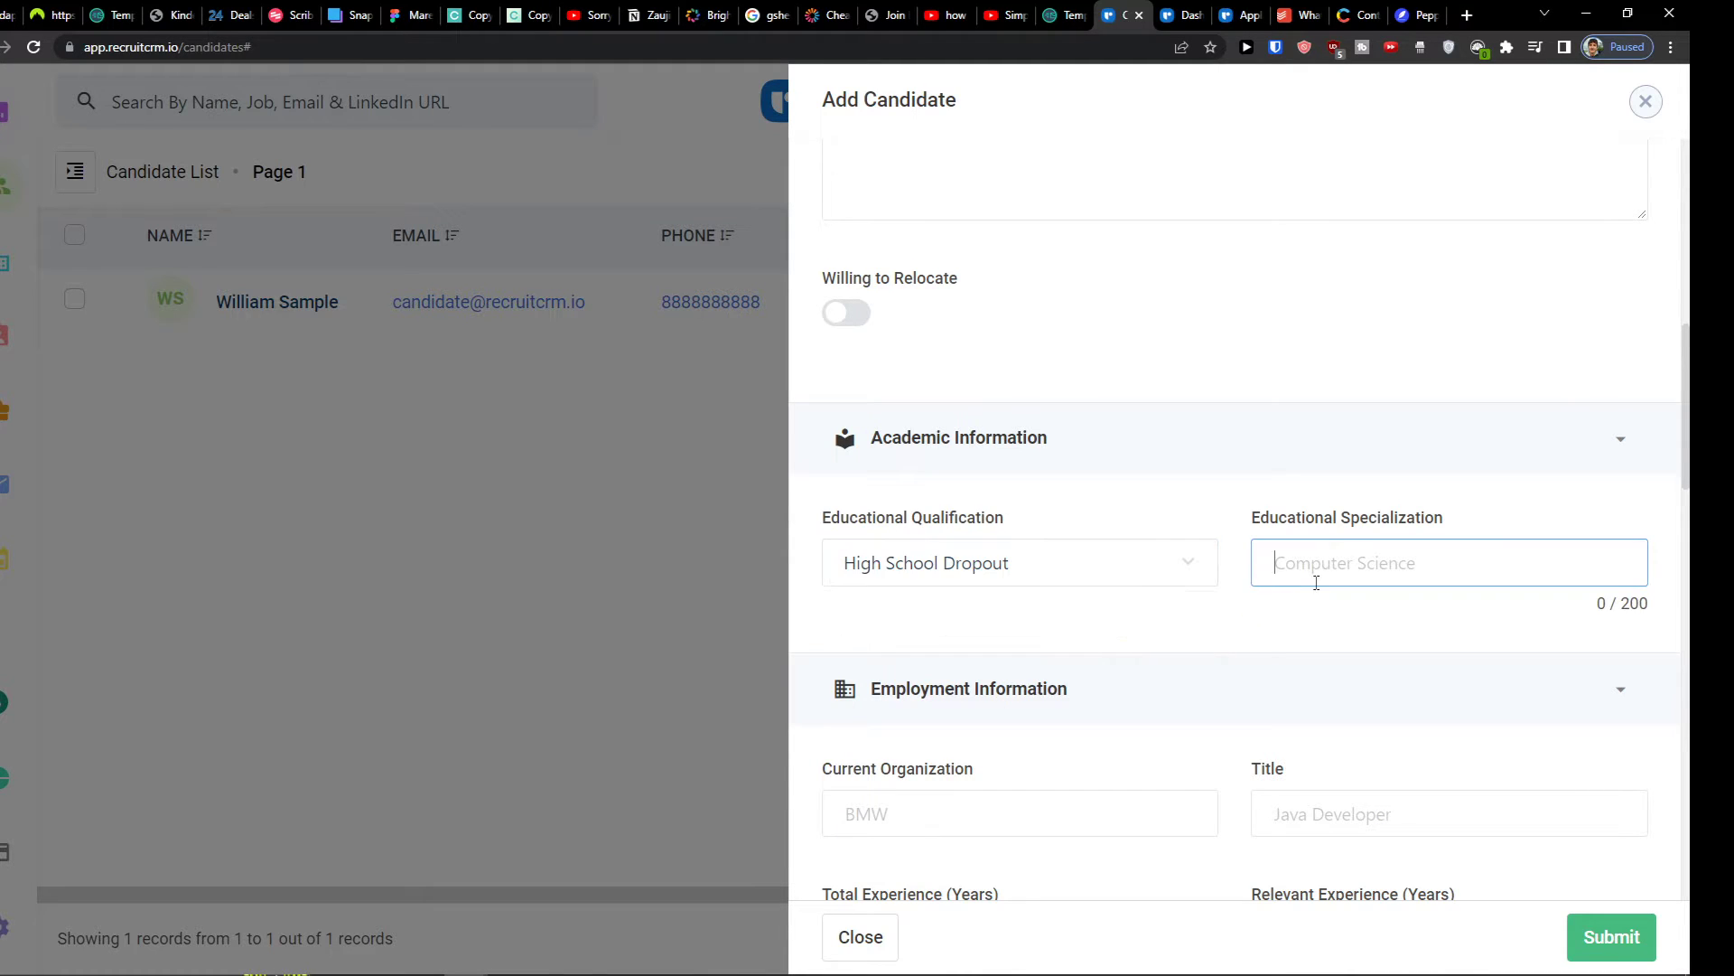
Examine the candidate form's employment, skills, language, social profile and custom field sections, including the total experience choices
scroll(1323, 583, down, 1)
scroll(1323, 594, down, 2)
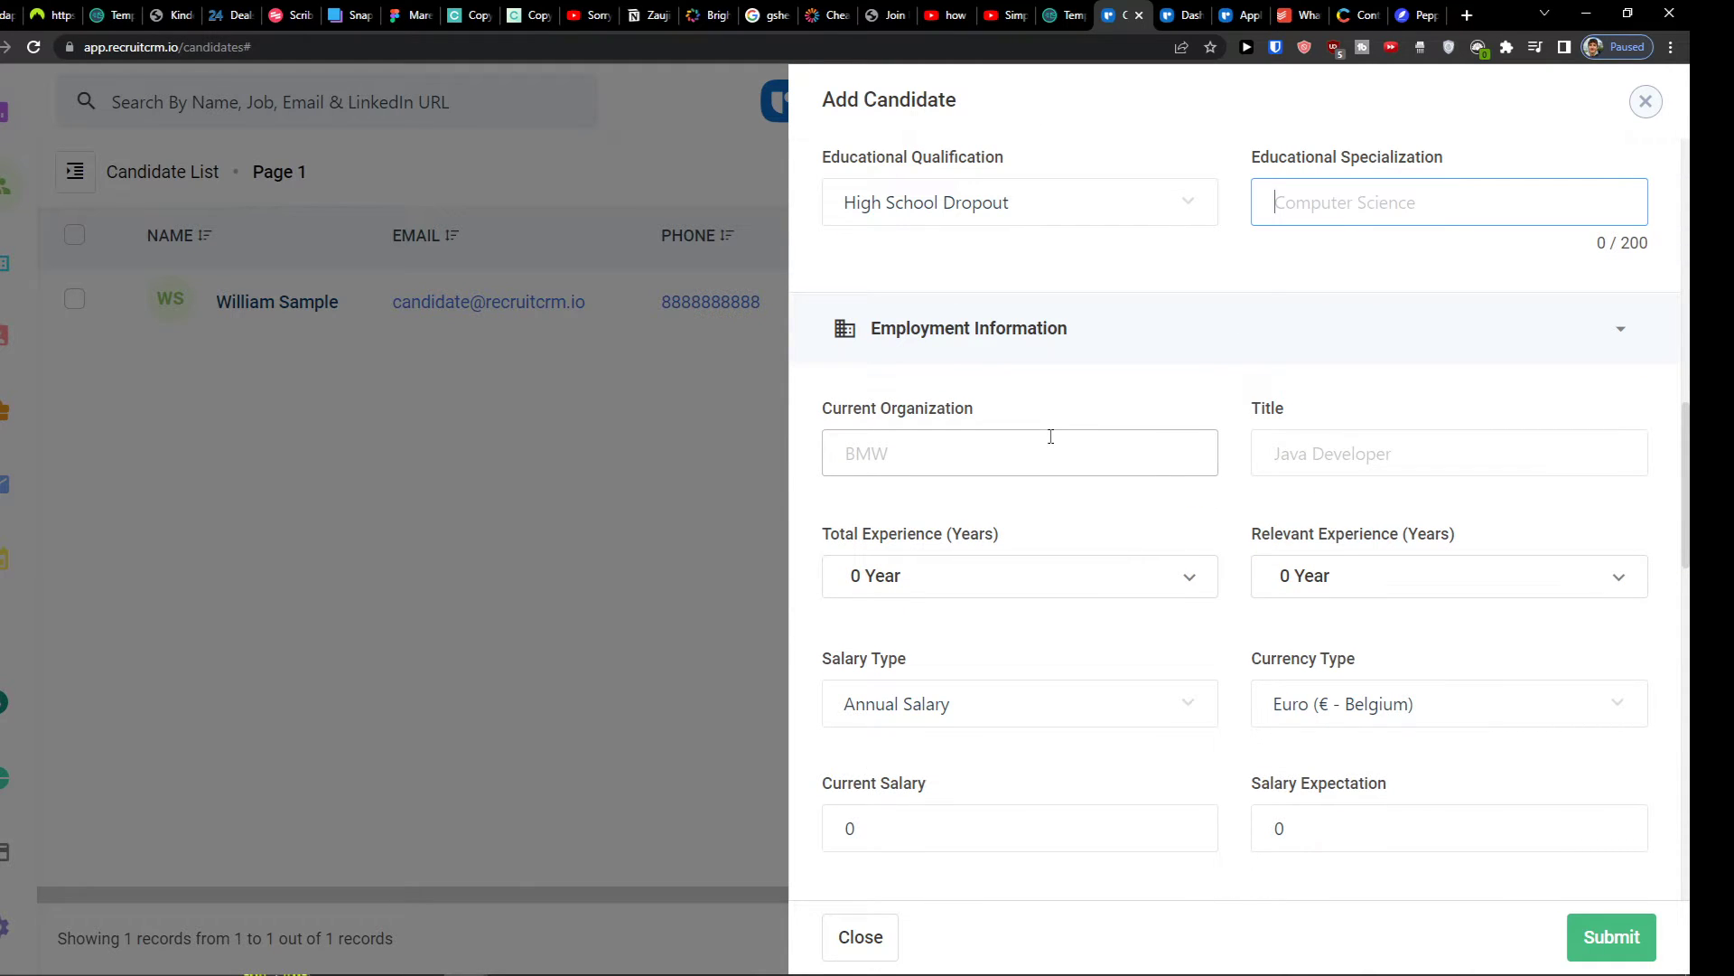
scroll(1050, 436, down, 2)
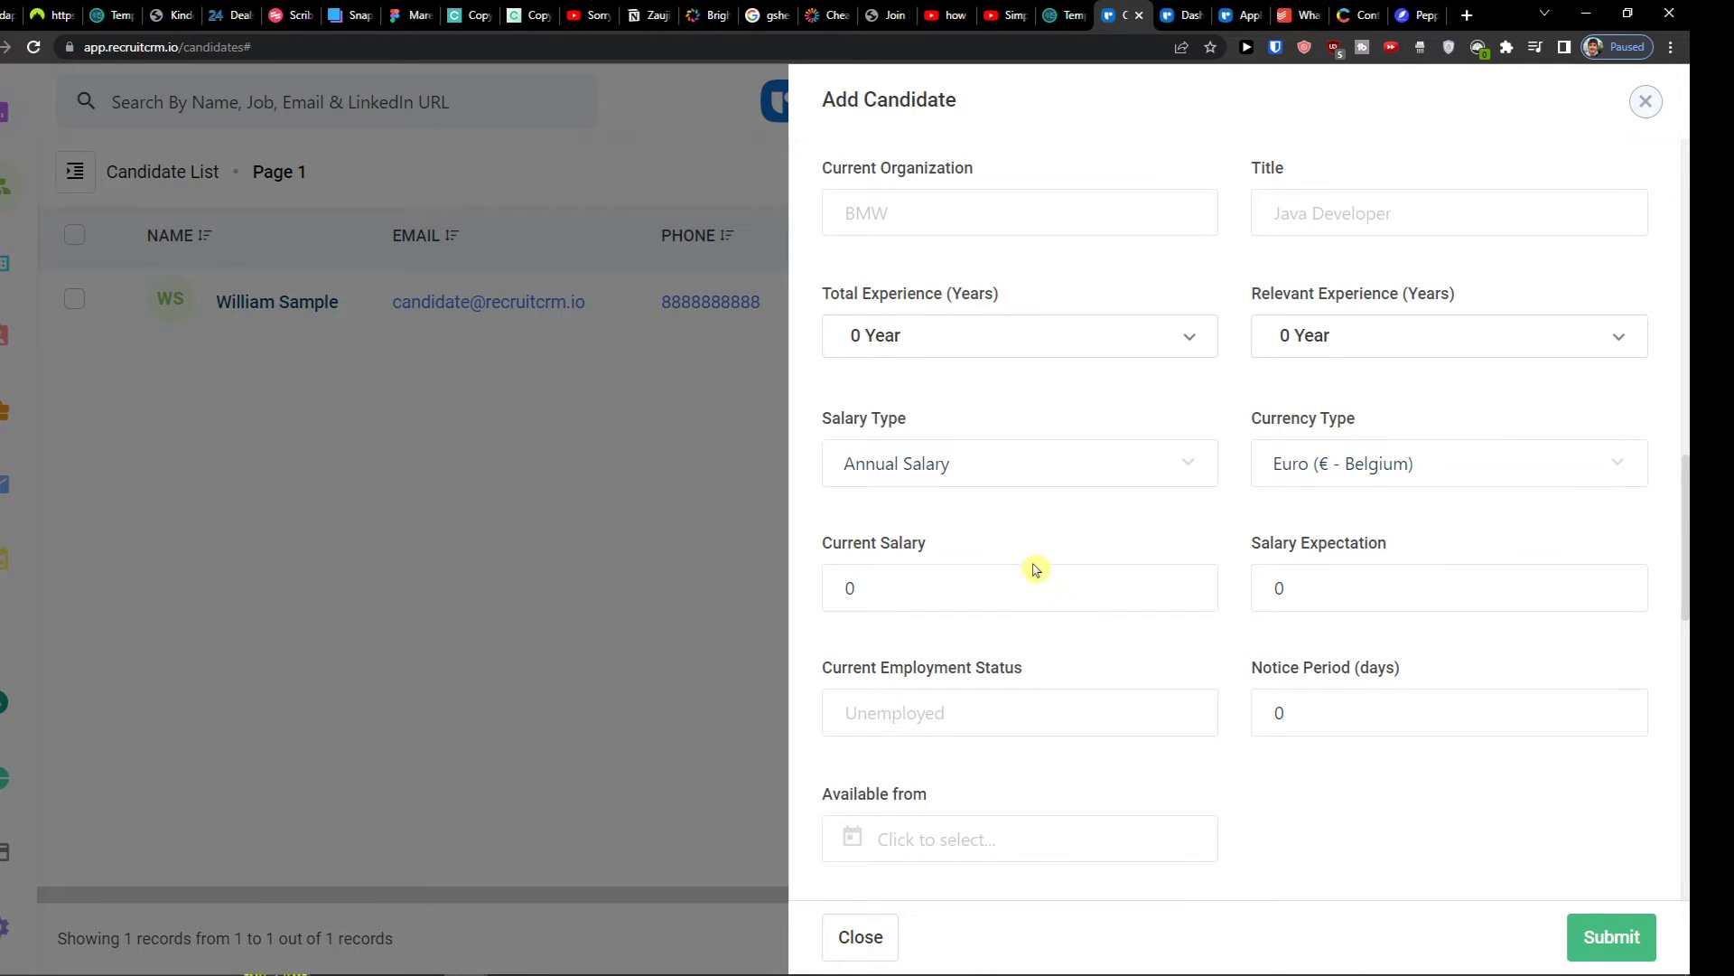
scroll(1147, 452, up, 1)
click(1118, 469)
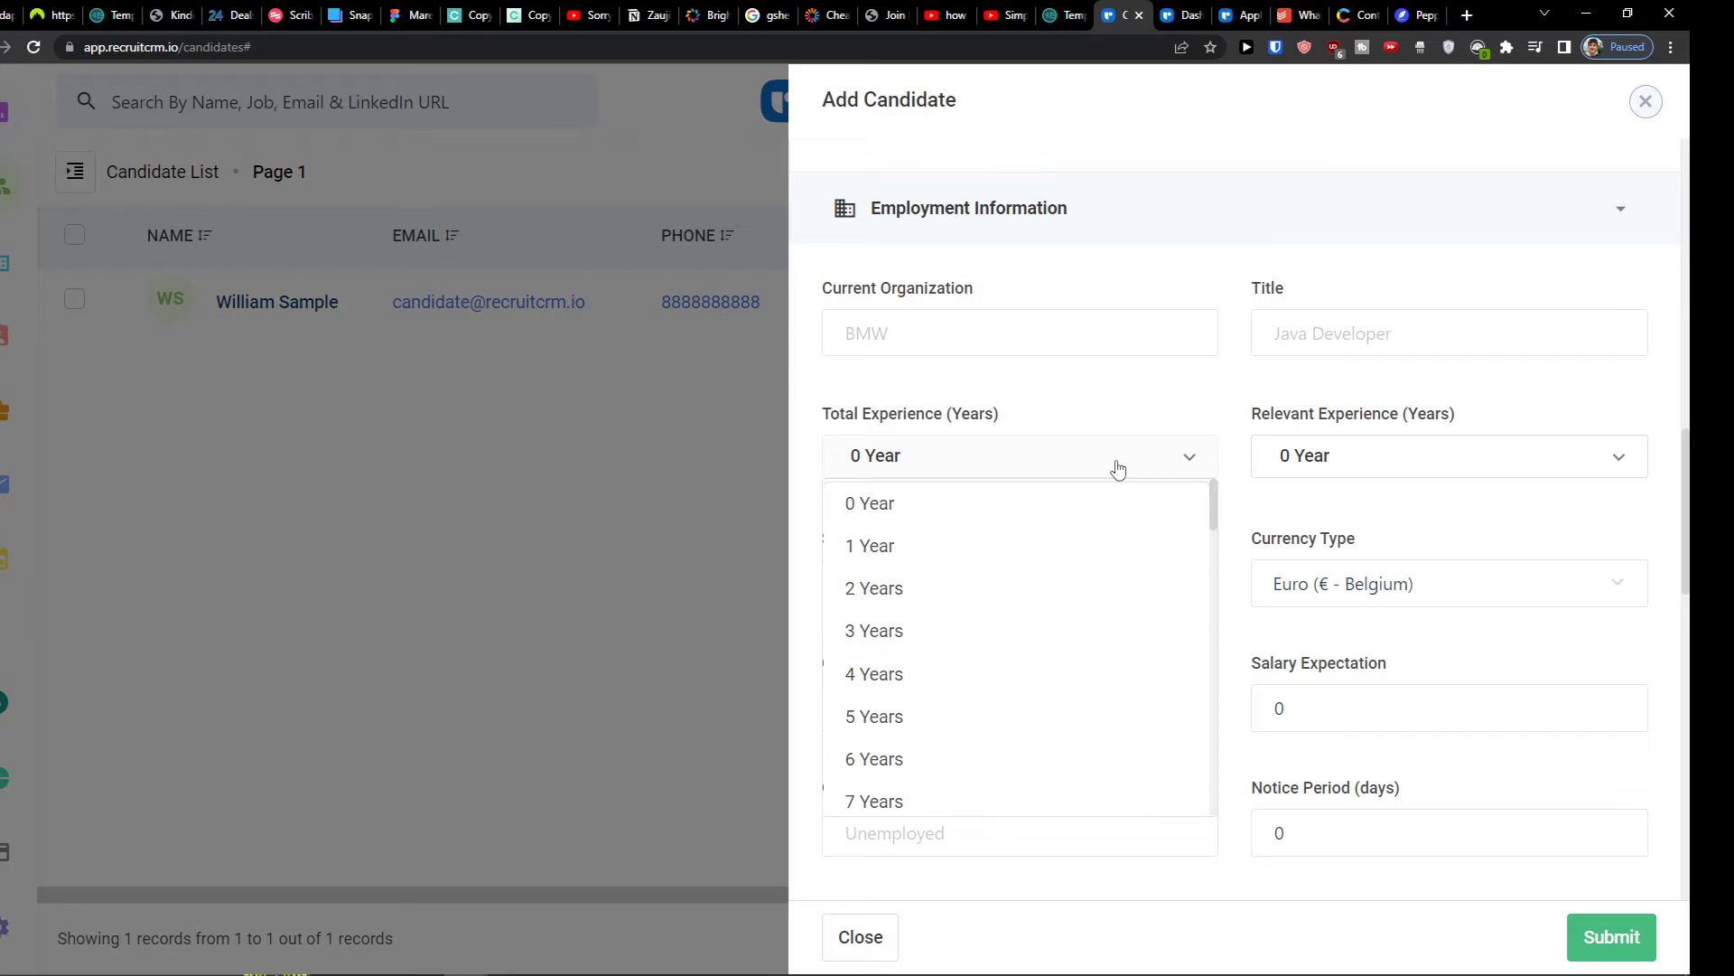
click(1119, 467)
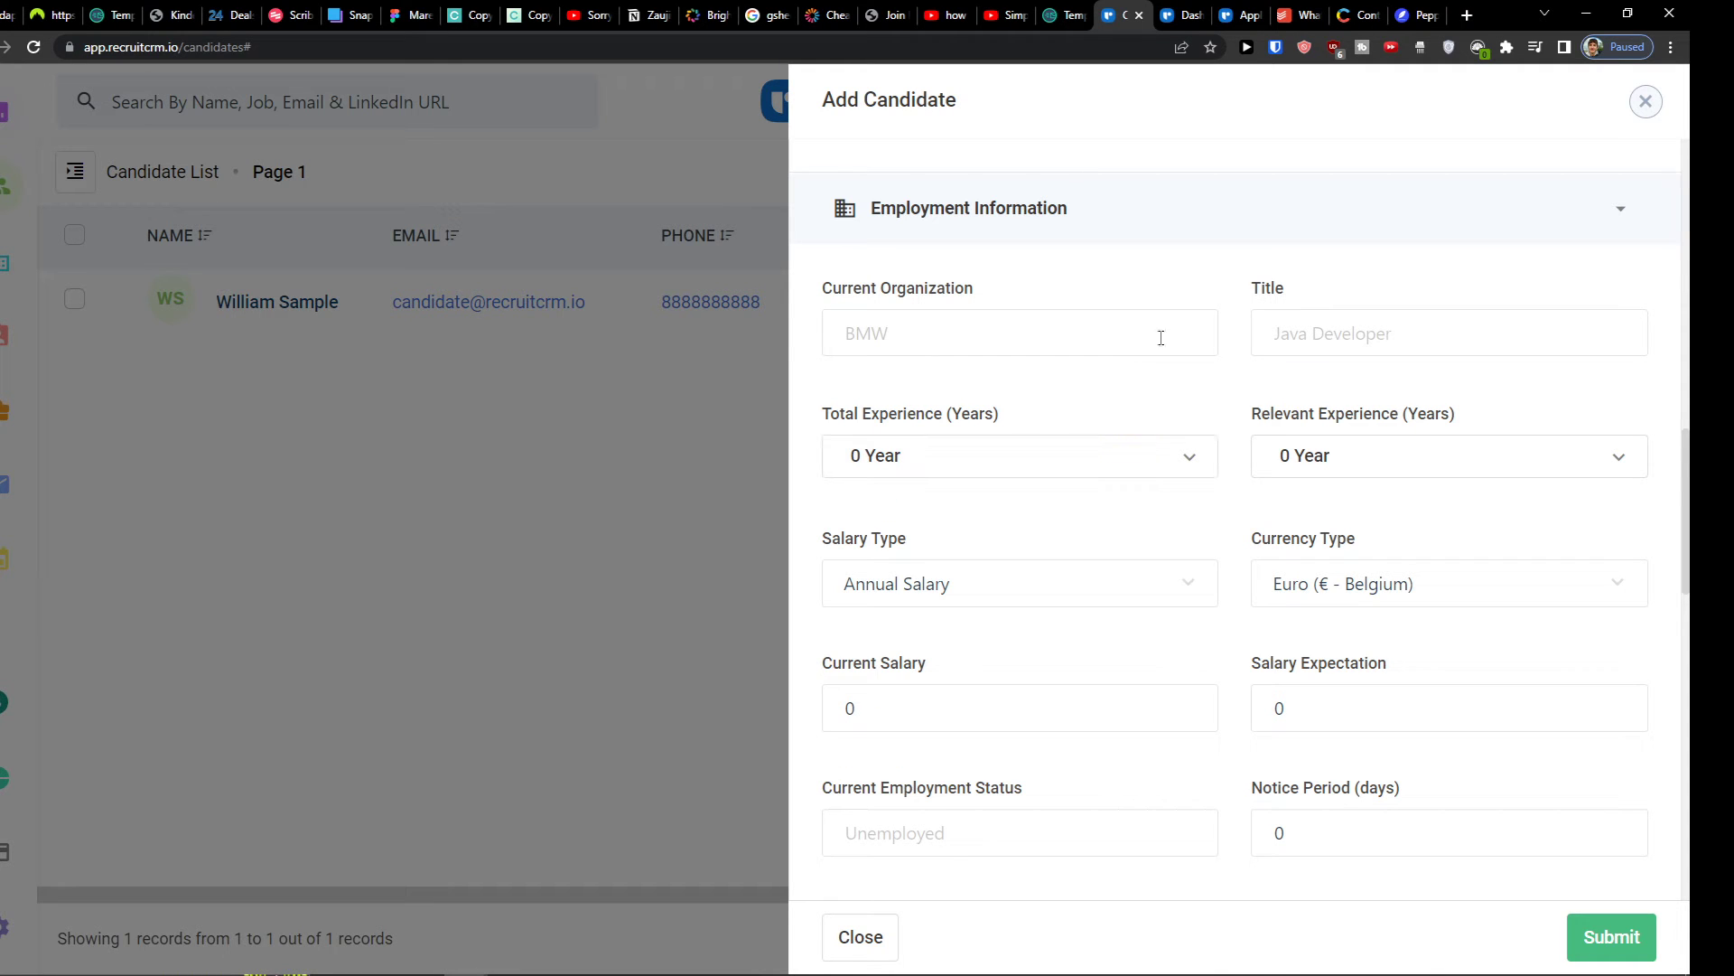
scroll(1173, 587, down, 5)
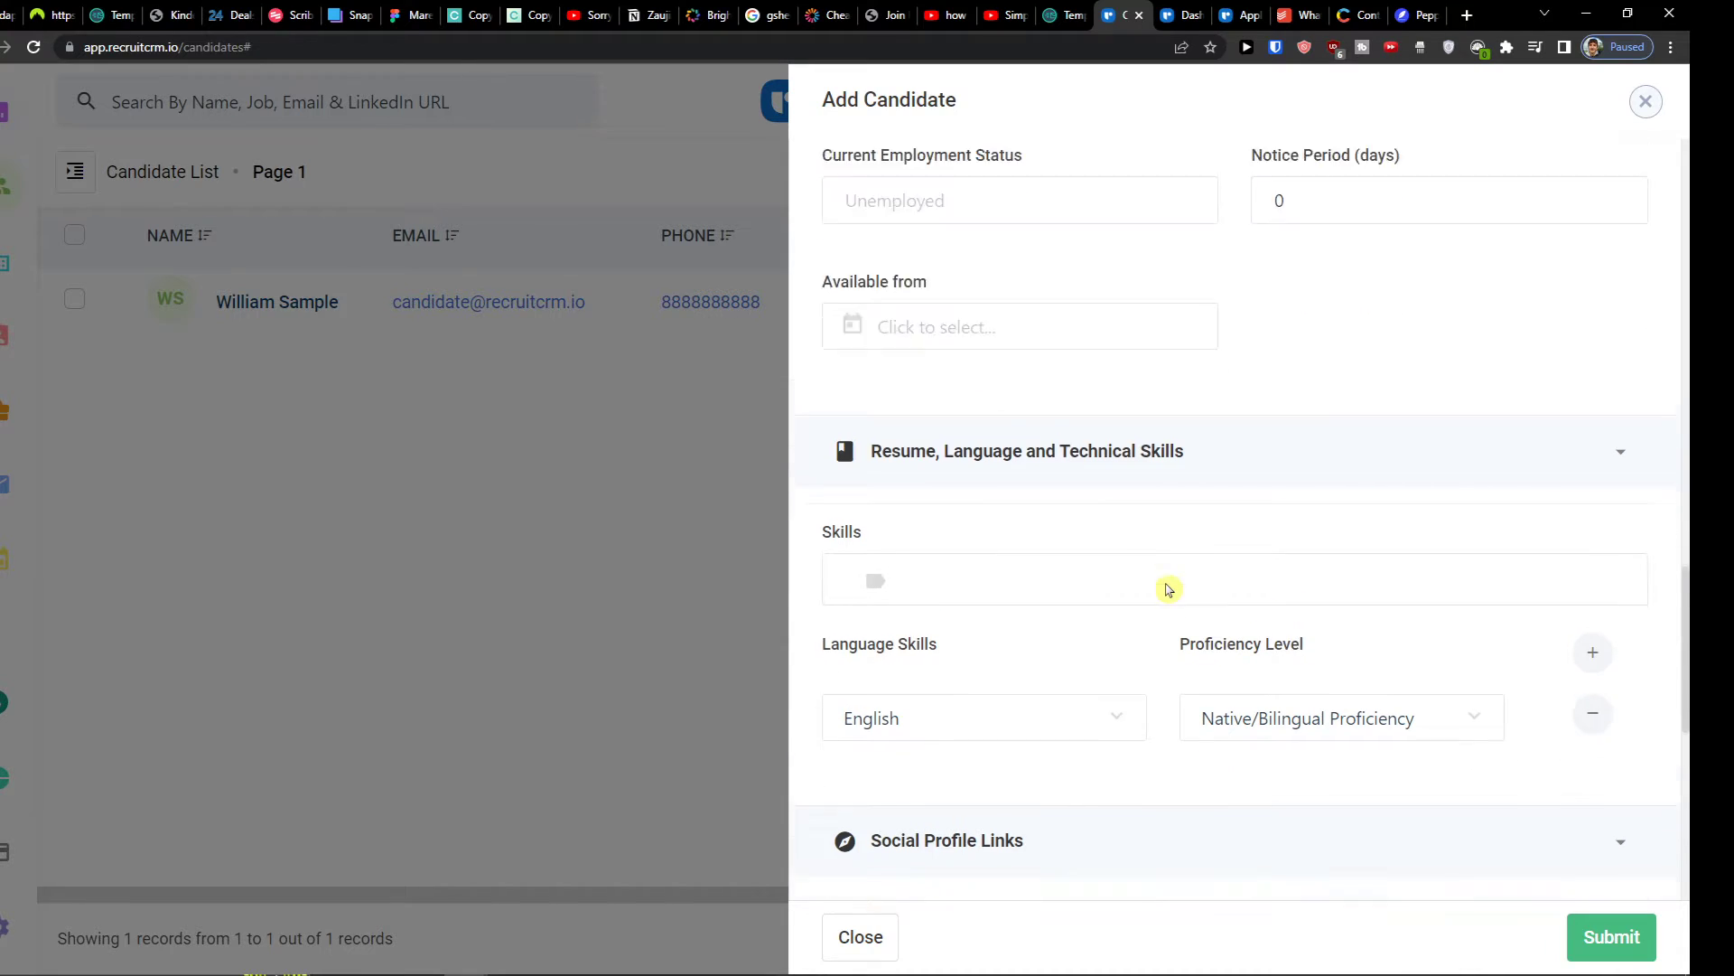
scroll(1165, 588, down, 1)
click(955, 487)
scroll(1252, 604, down, 3)
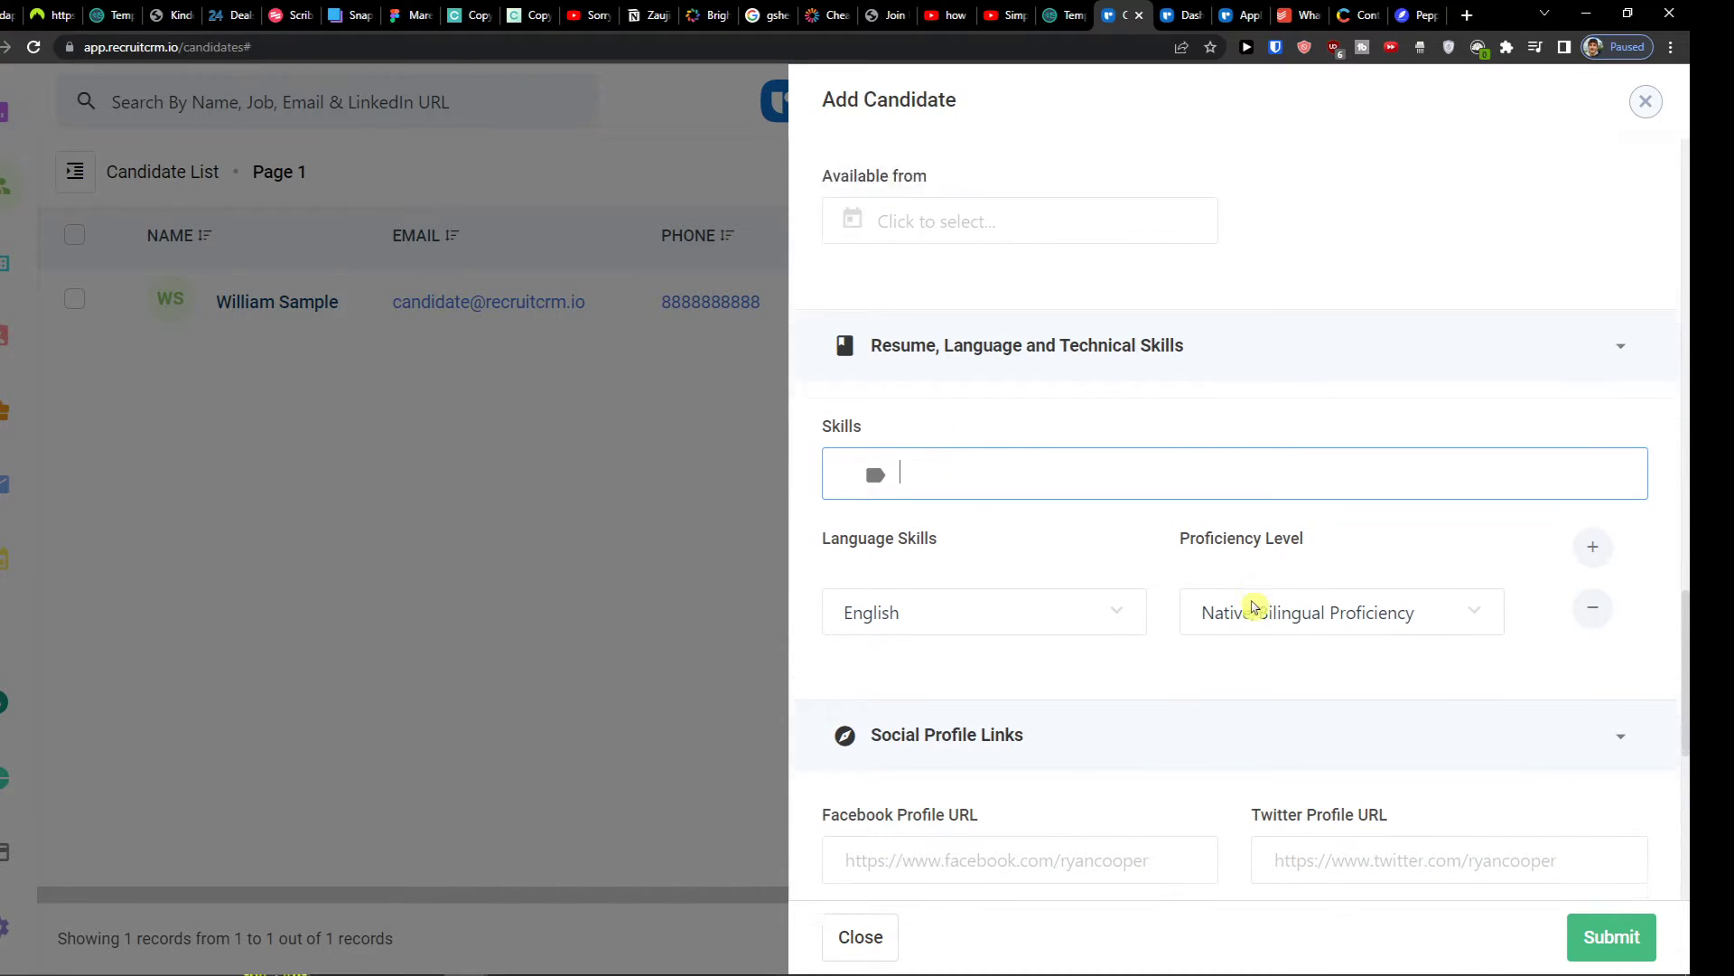
scroll(1254, 606, down, 3)
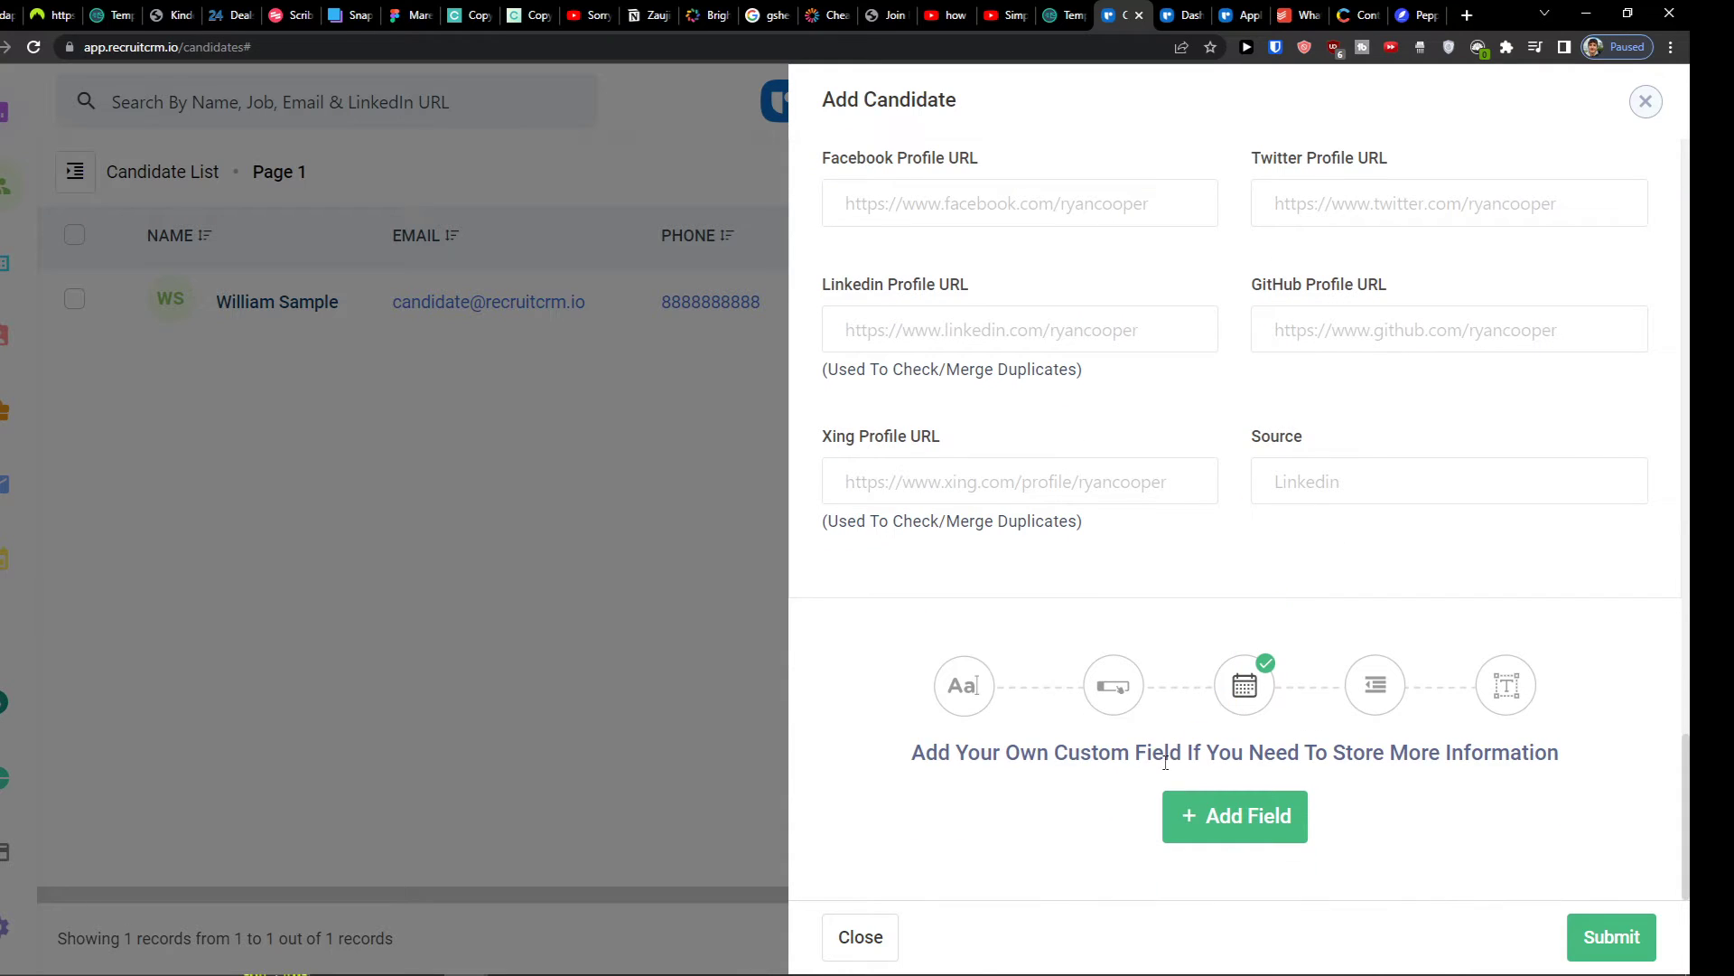
Submit the new candidate record with the remaining fields at their defaults
scroll(1237, 817, up, 1)
scroll(1229, 858, down, 1)
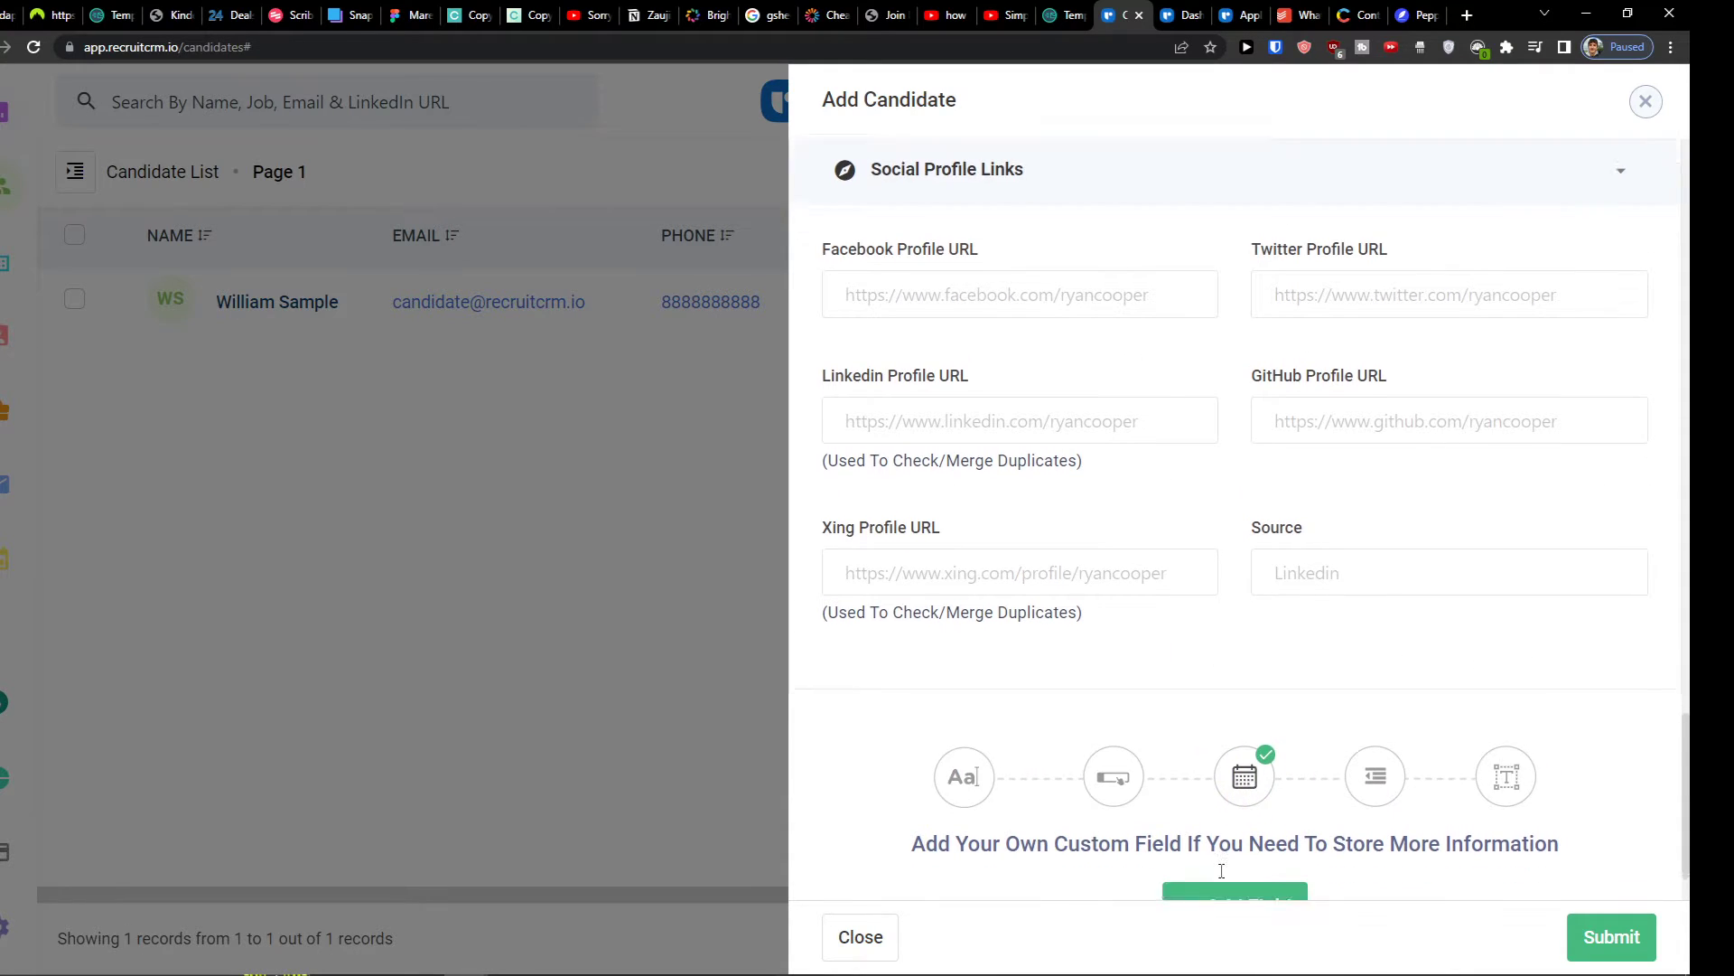
scroll(1208, 720, up, 10)
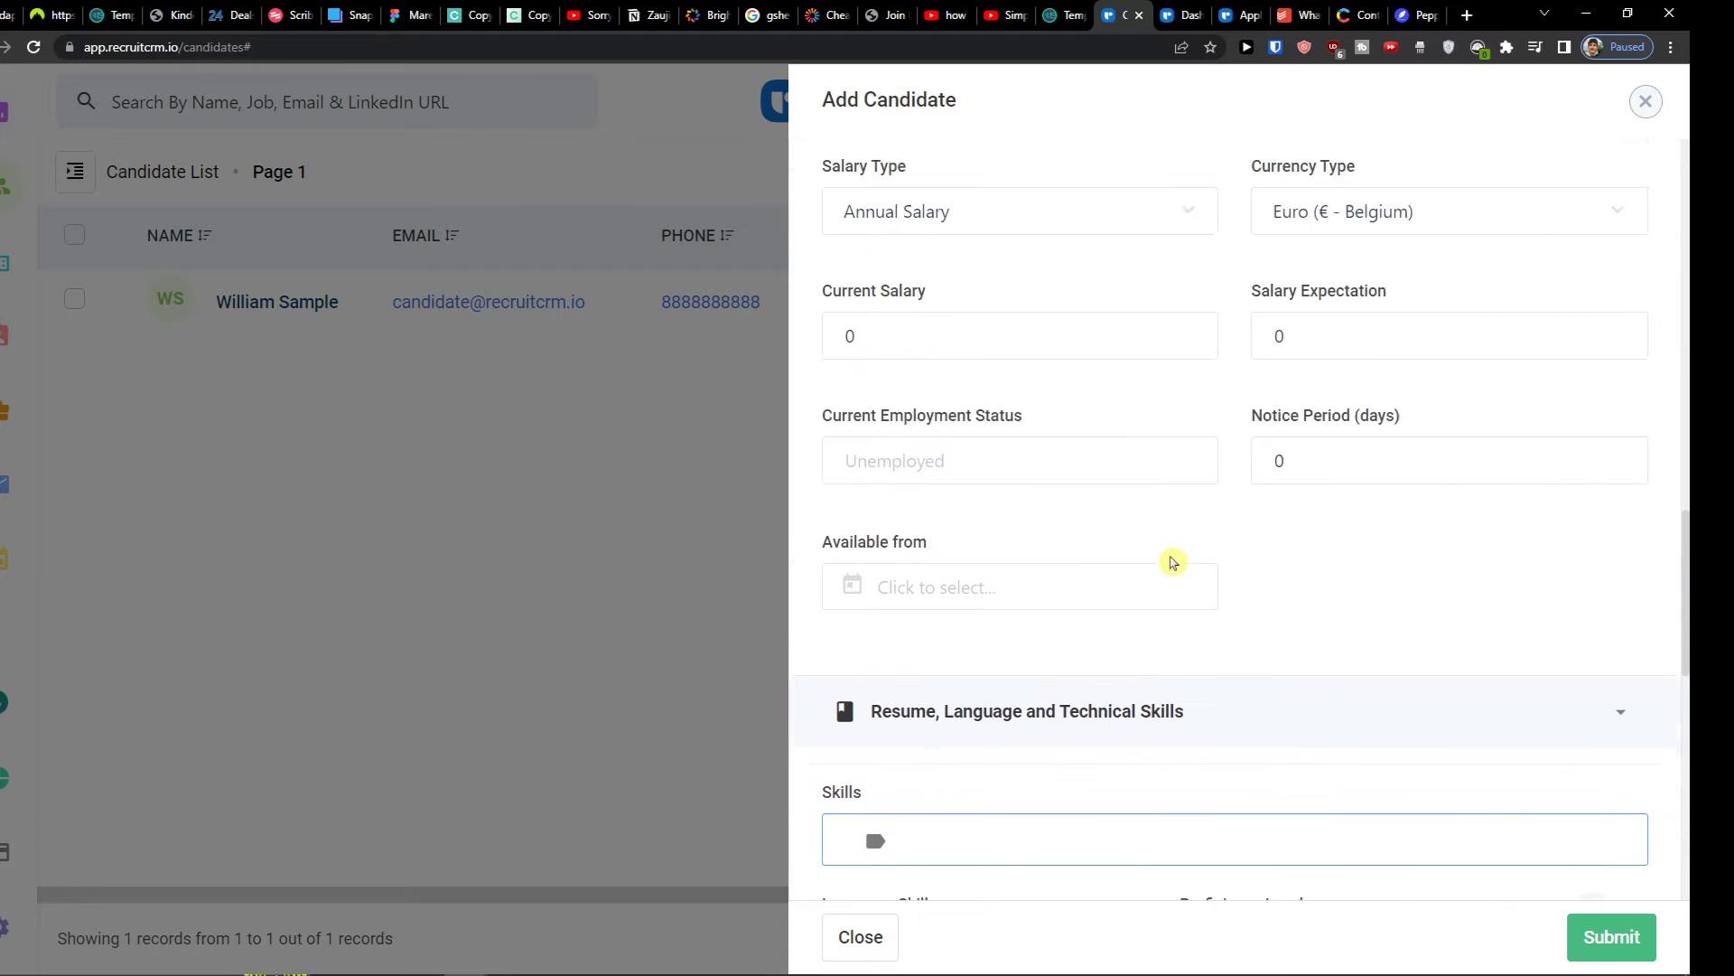
click(1599, 939)
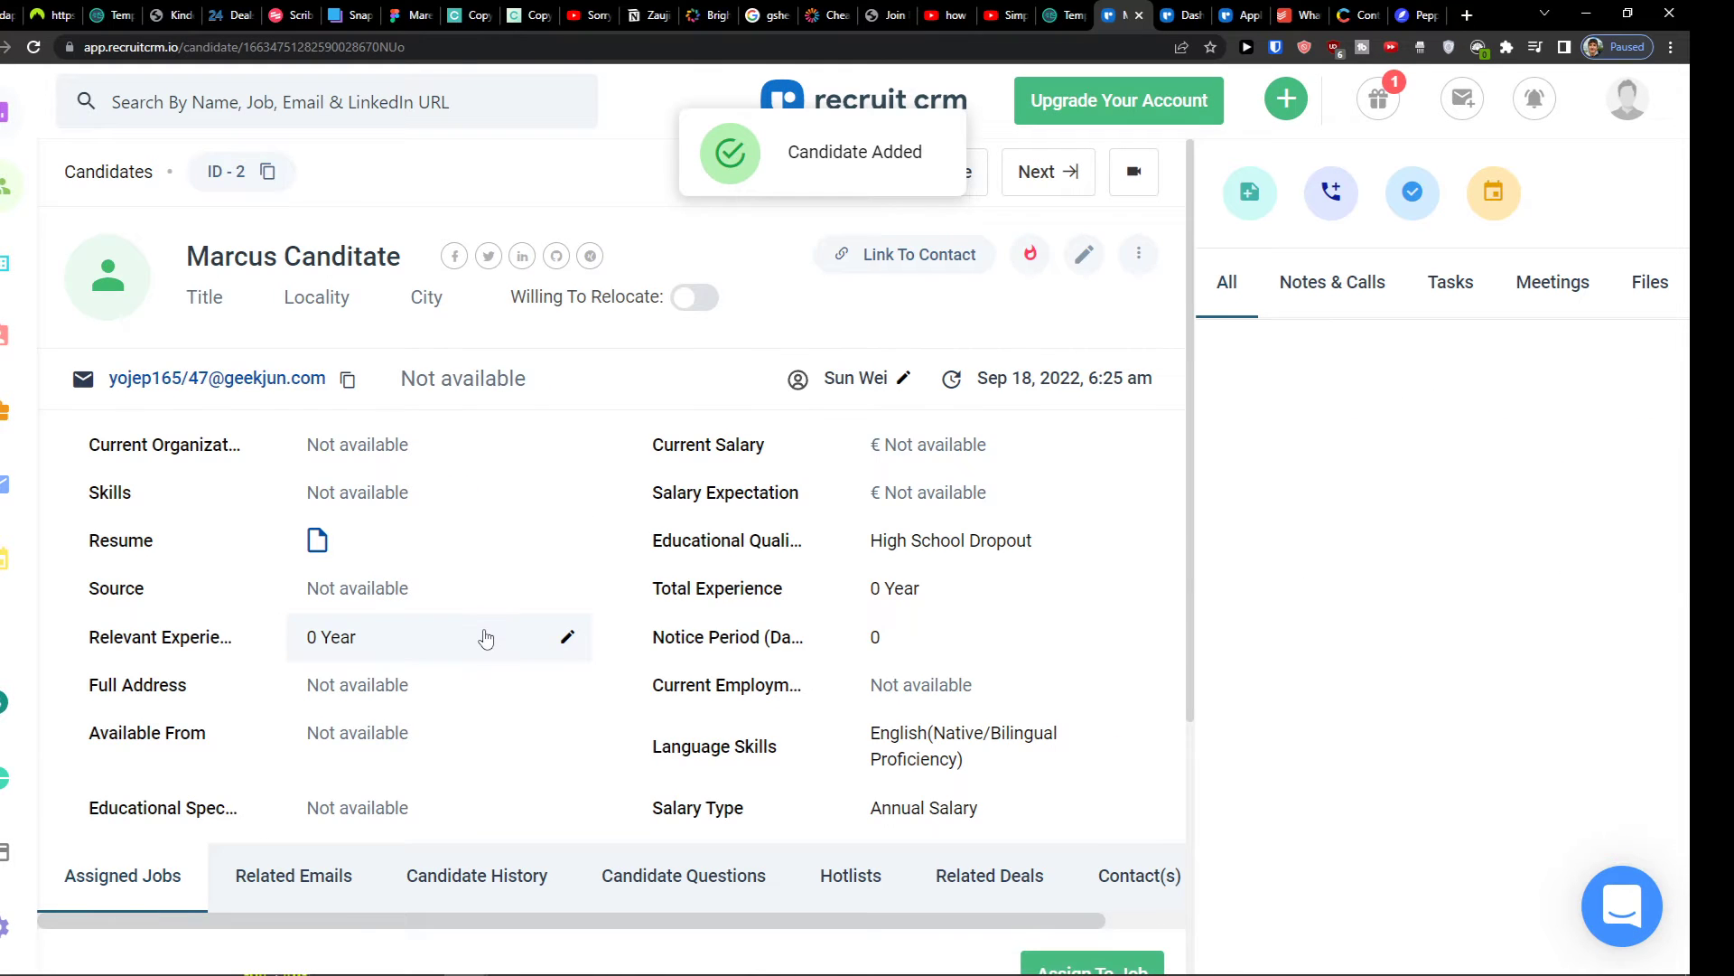
Look over the new candidate's record and open the sample candidate's record from the candidate list
scroll(486, 638, down, 4)
scroll(495, 627, up, 4)
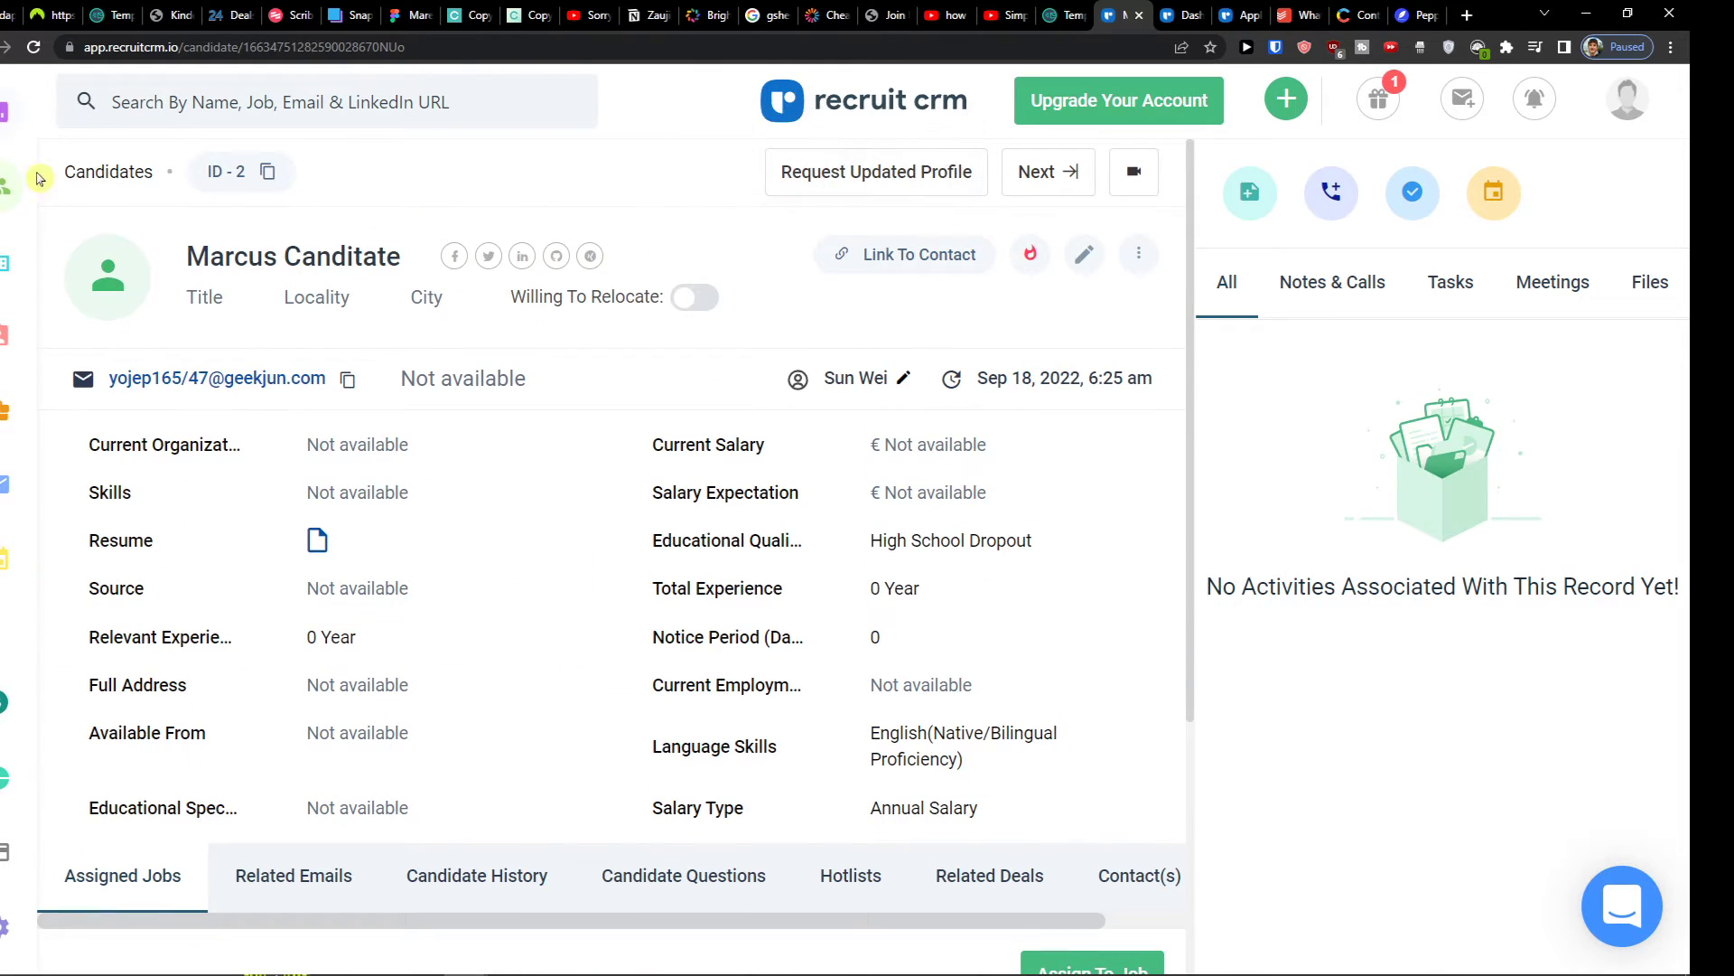
click(6, 185)
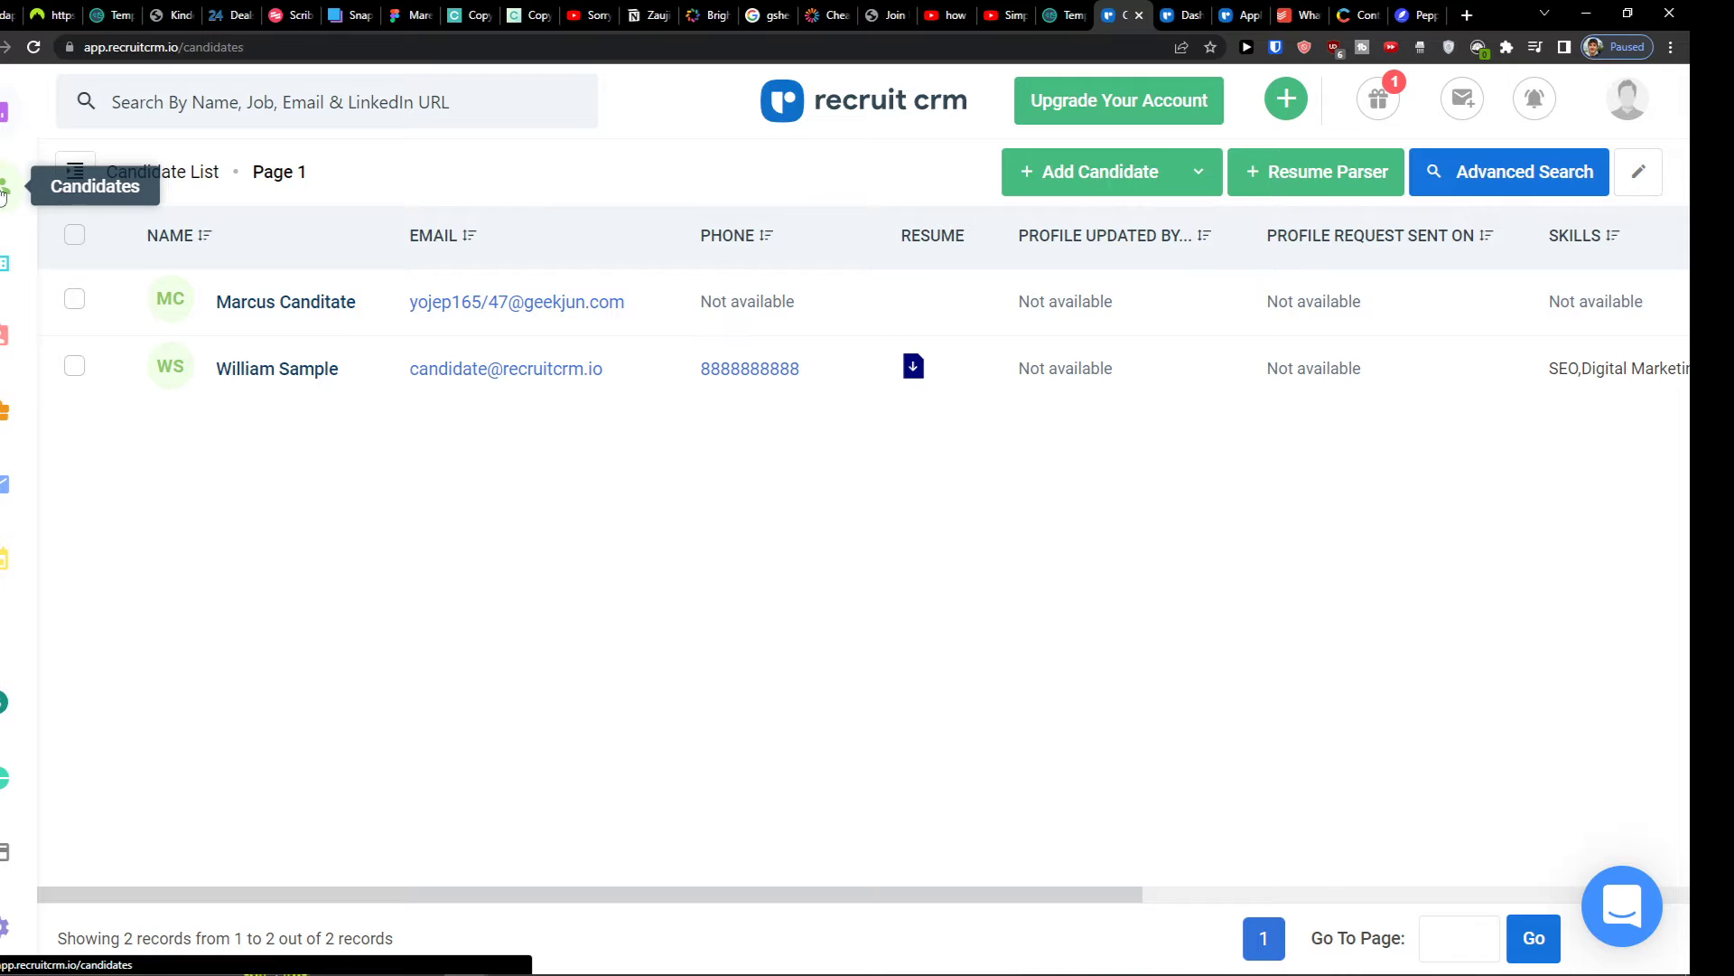
click(261, 371)
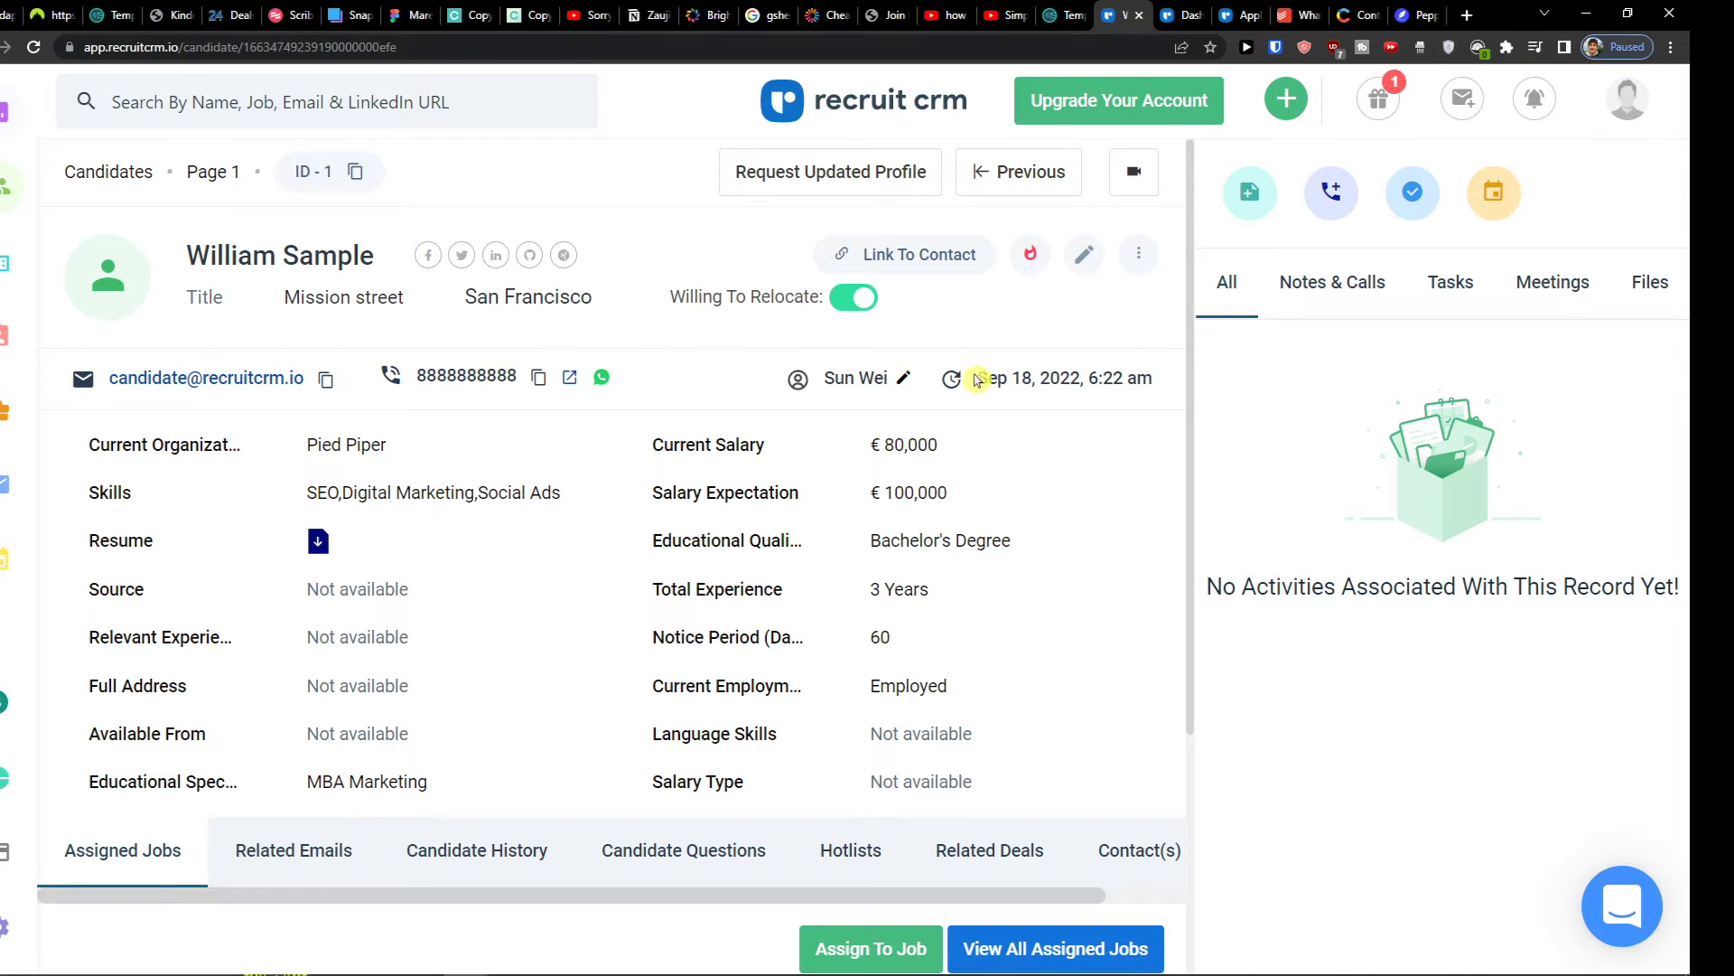
Examine the sample candidate's profile details, assigned jobs, related emails and candidate history
scroll(722, 479, down, 4)
click(302, 536)
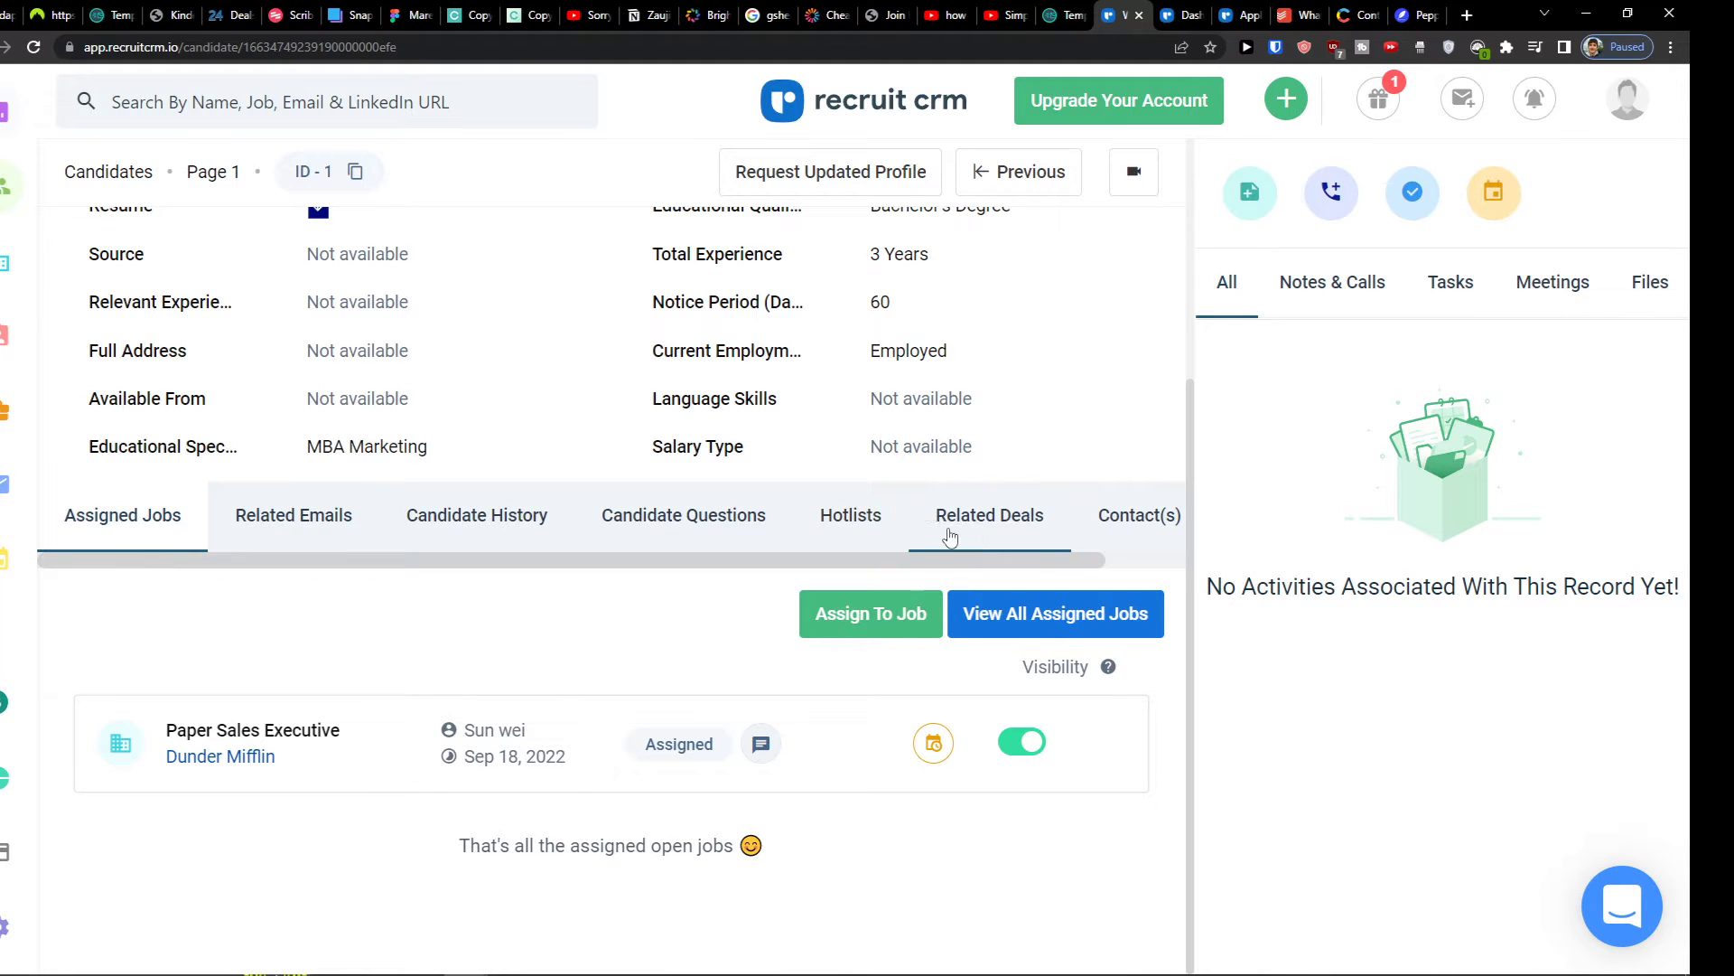
drag(891, 562, 669, 559)
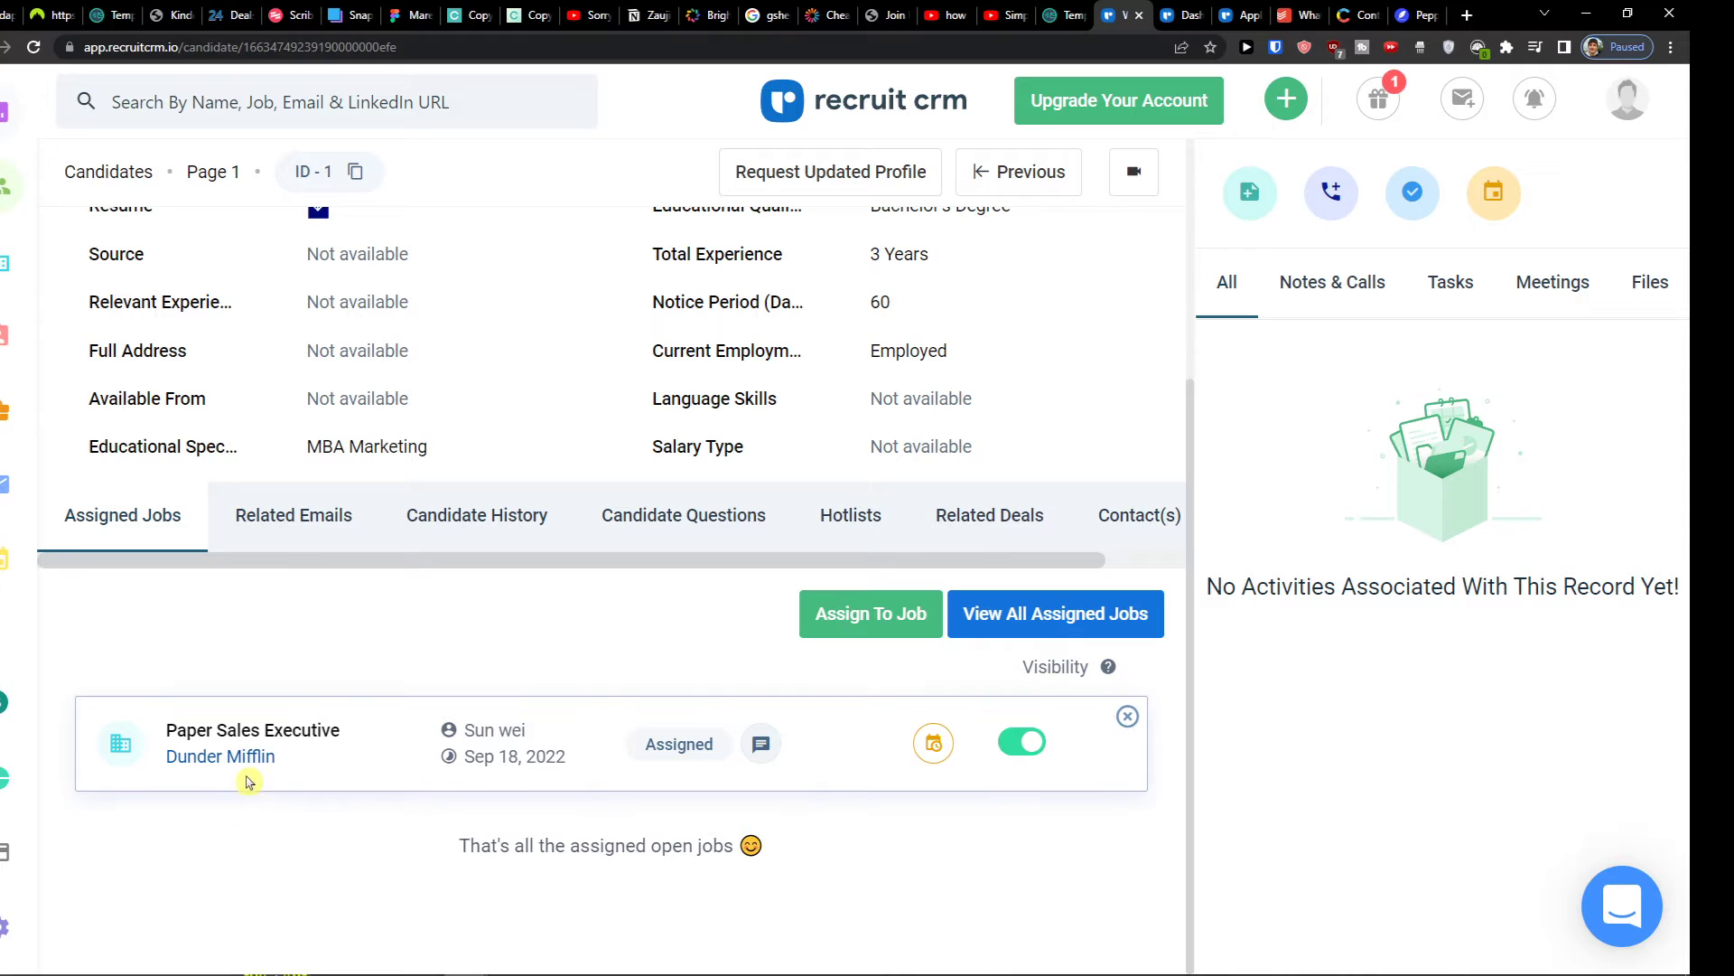
click(293, 513)
click(160, 521)
click(477, 515)
click(131, 513)
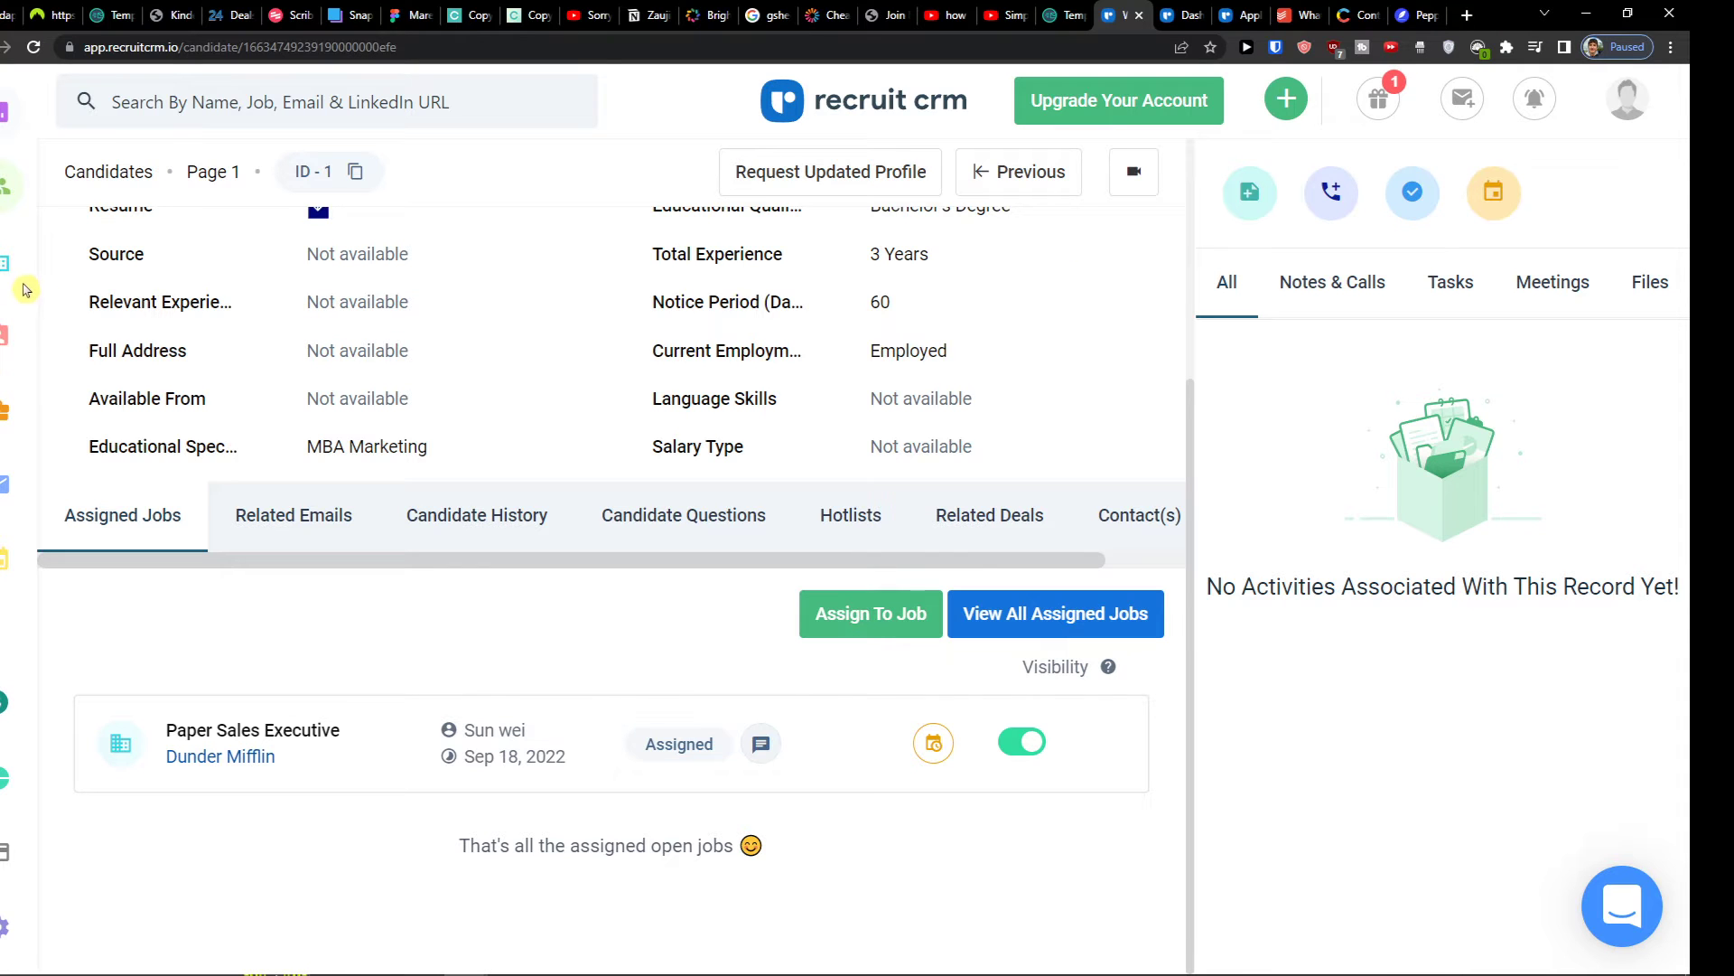
Look through the blank task, call log and meeting forms for the sample candidate, closing each without saving
click(1413, 193)
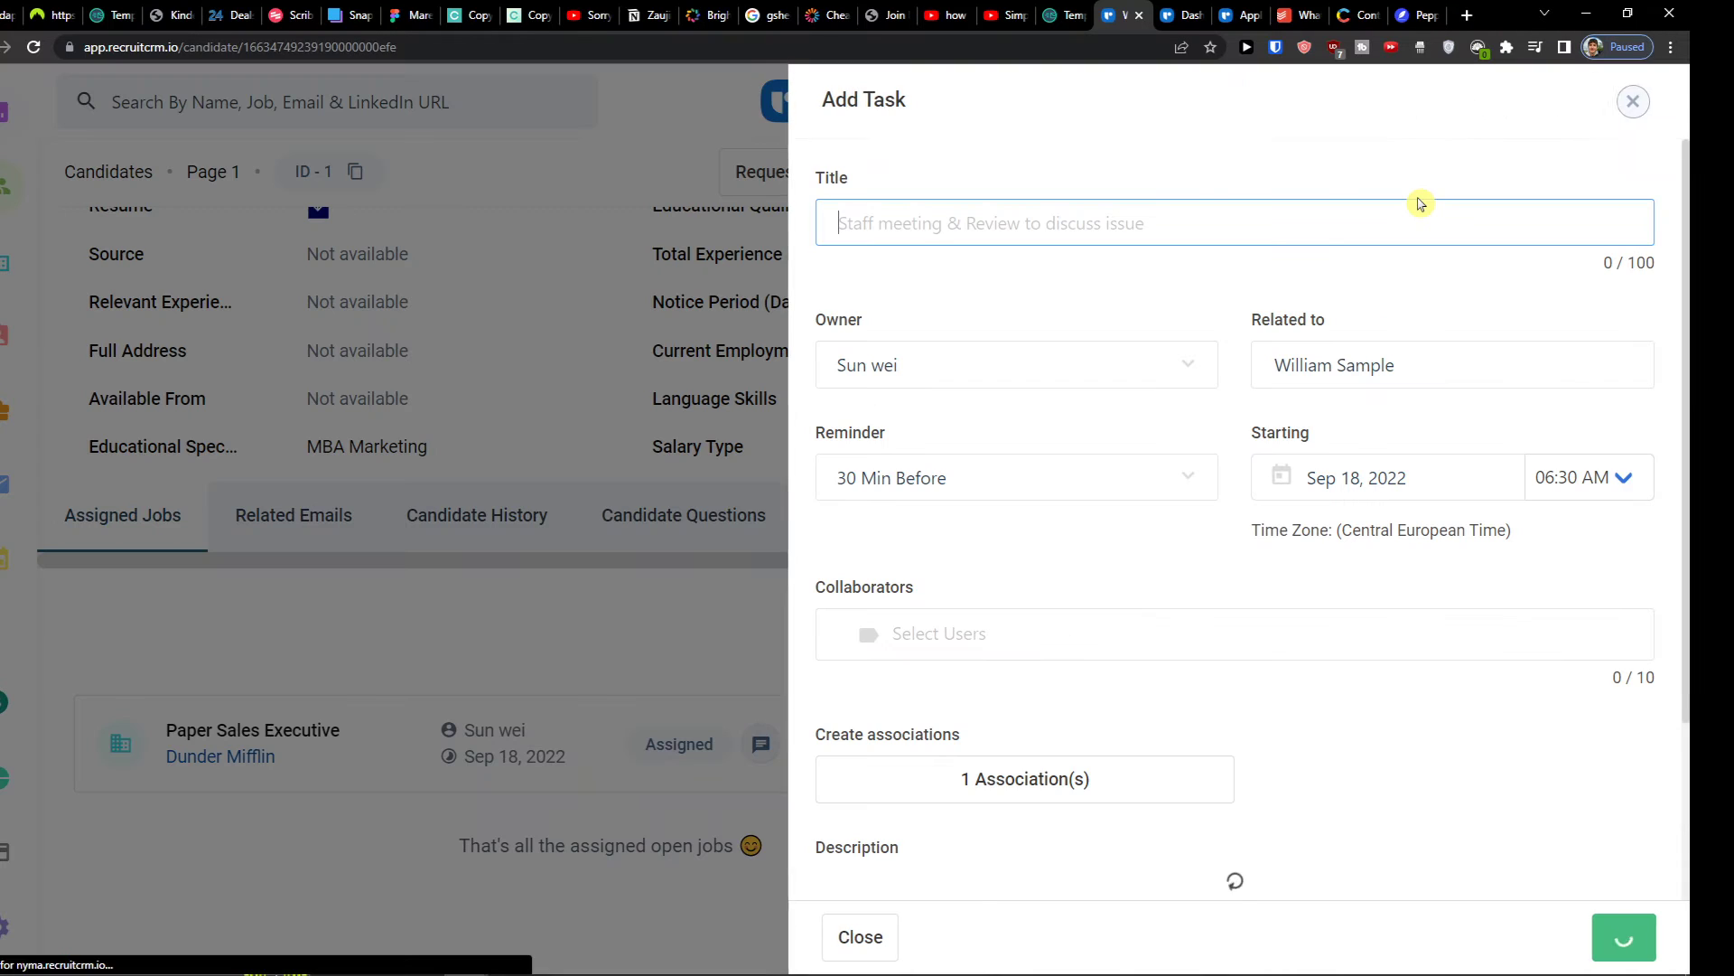
click(1641, 106)
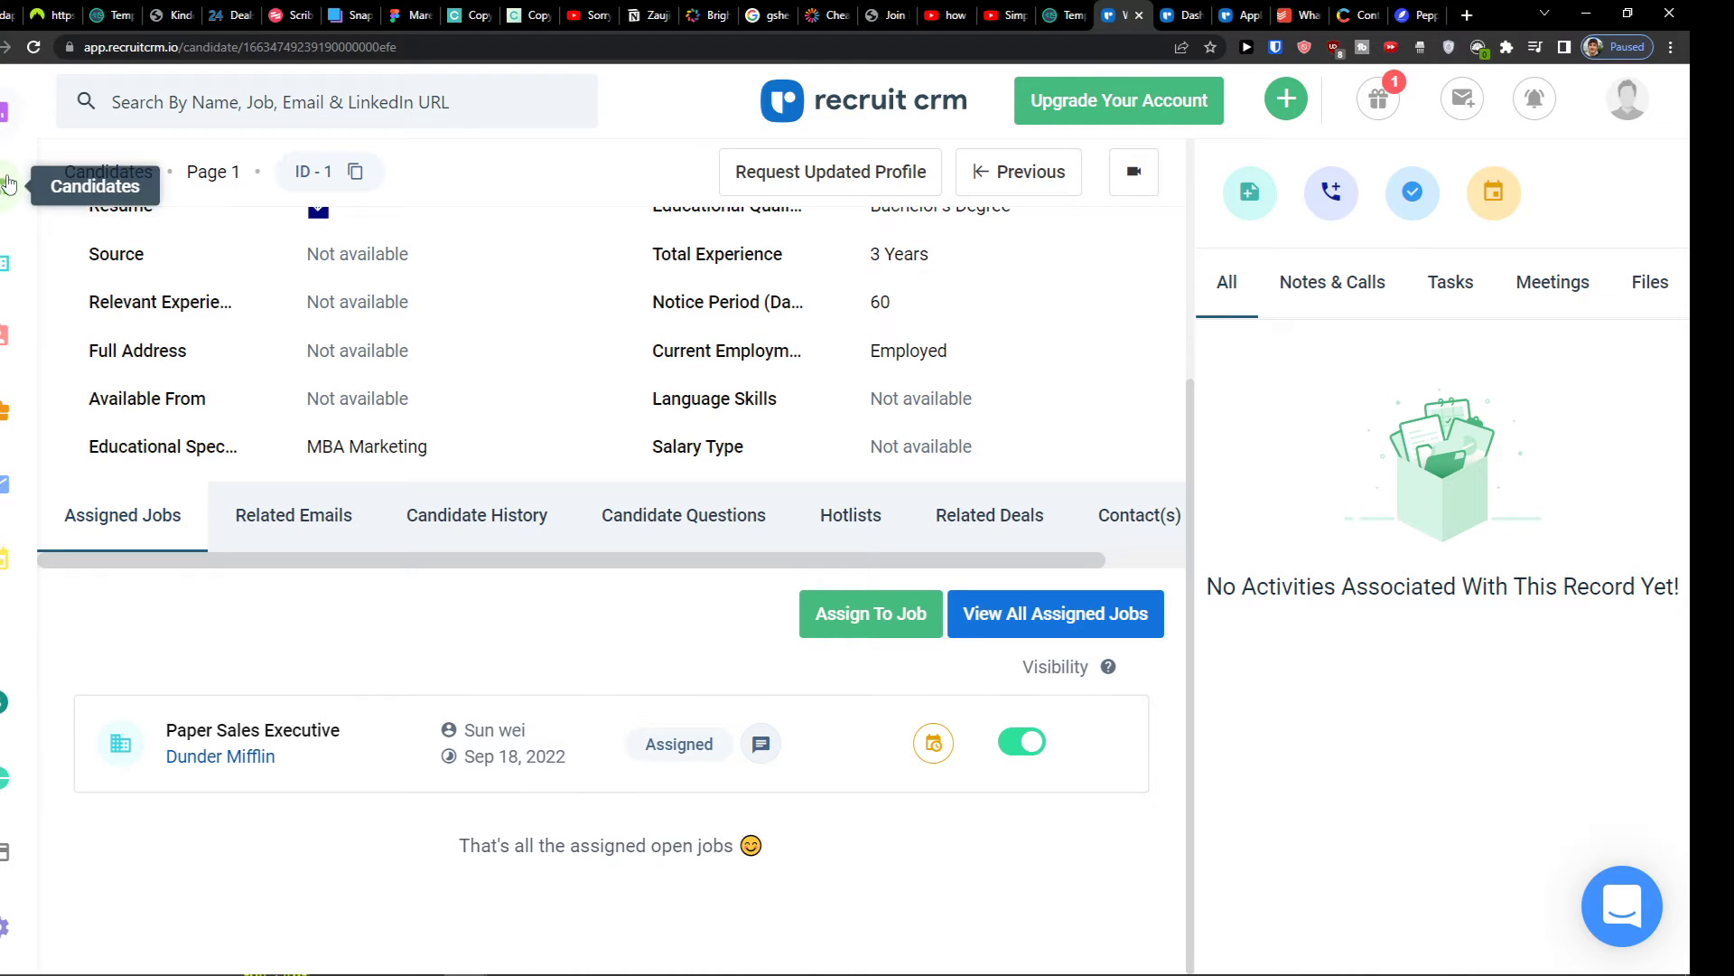
click(1330, 193)
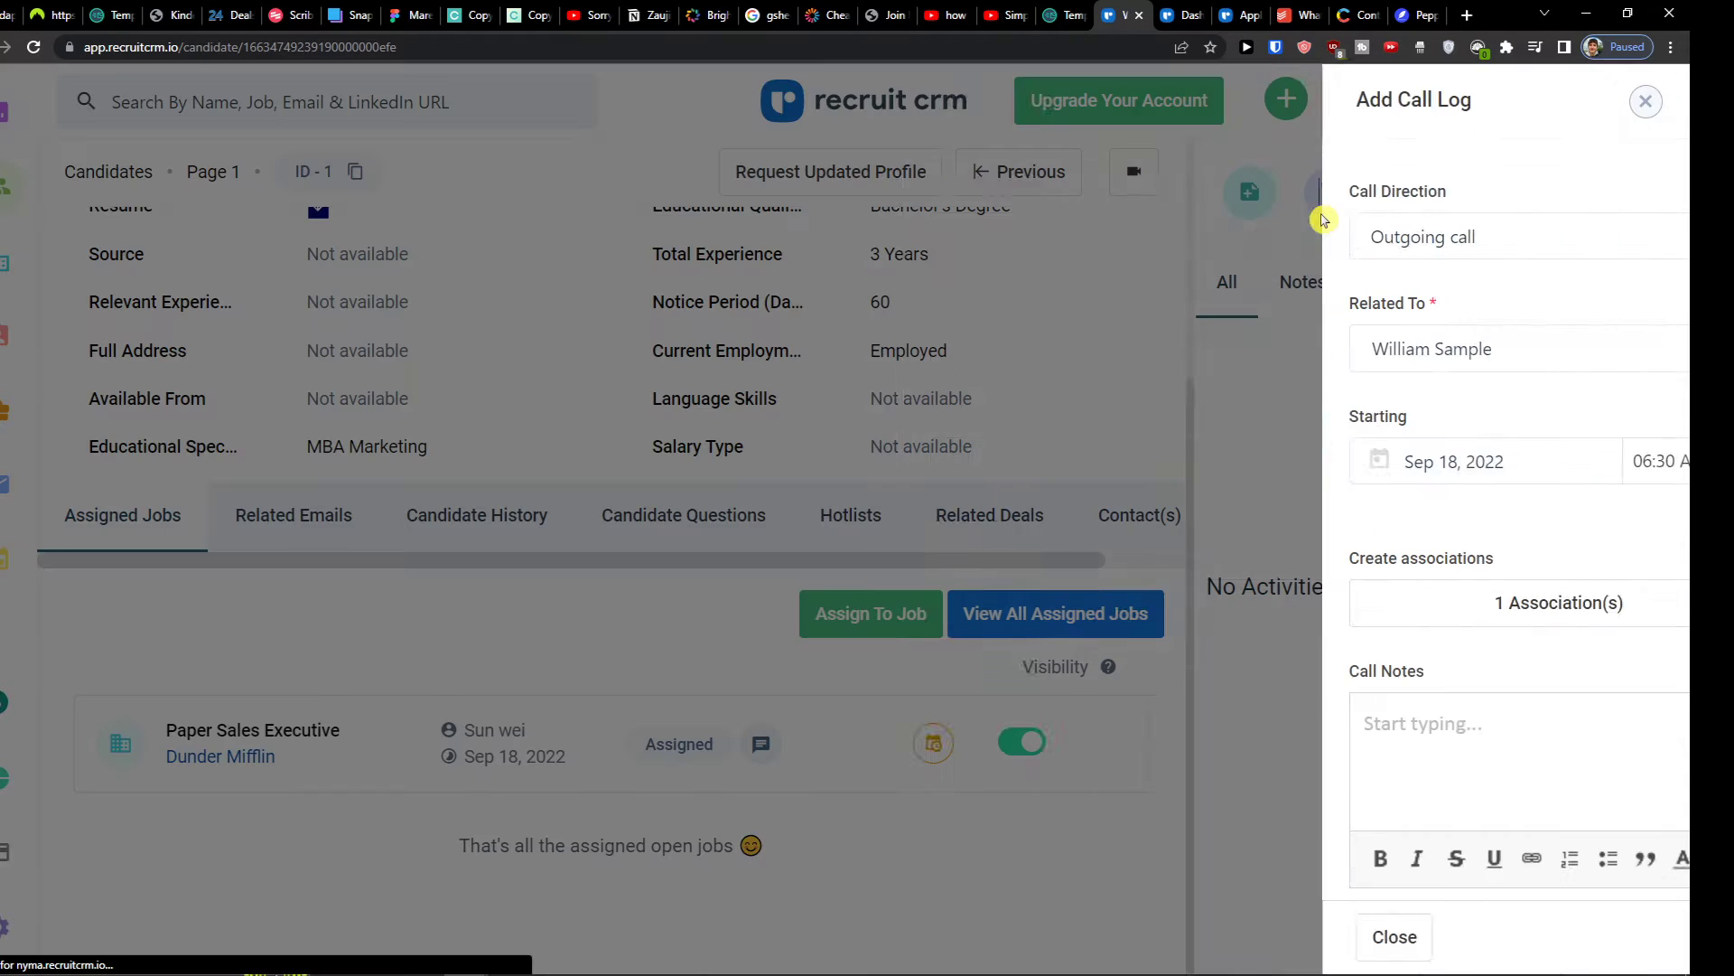
scroll(894, 635, down, 1)
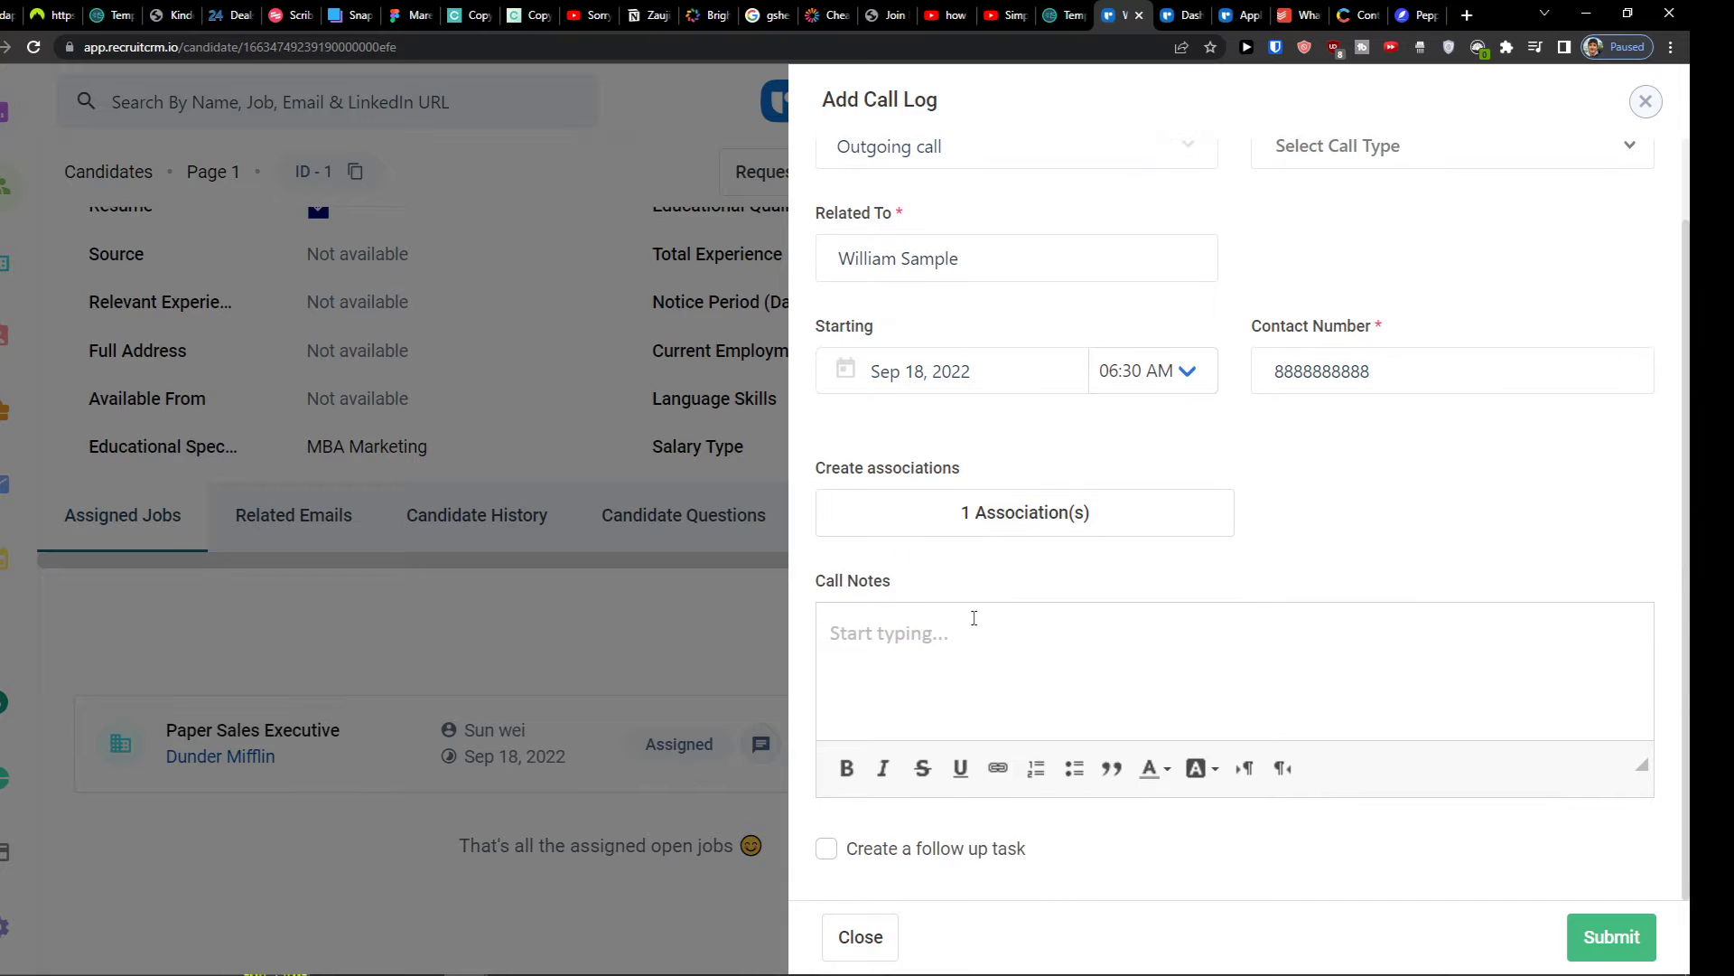
click(1645, 102)
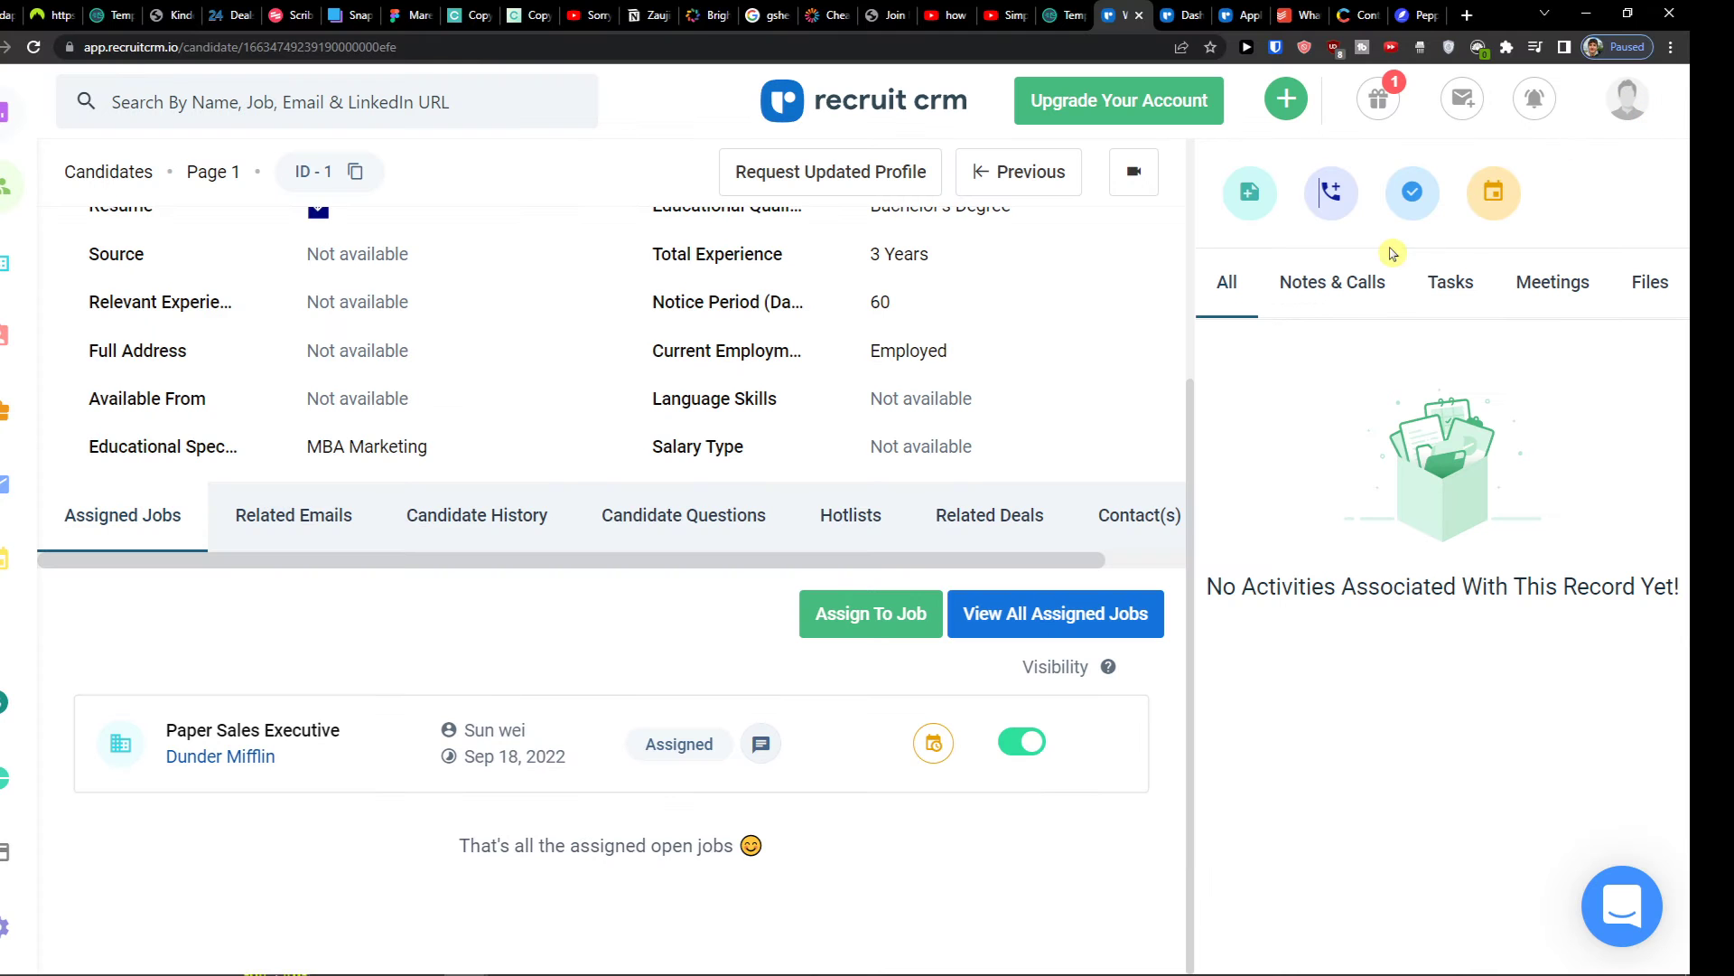
click(1486, 192)
scroll(1147, 266, down, 2)
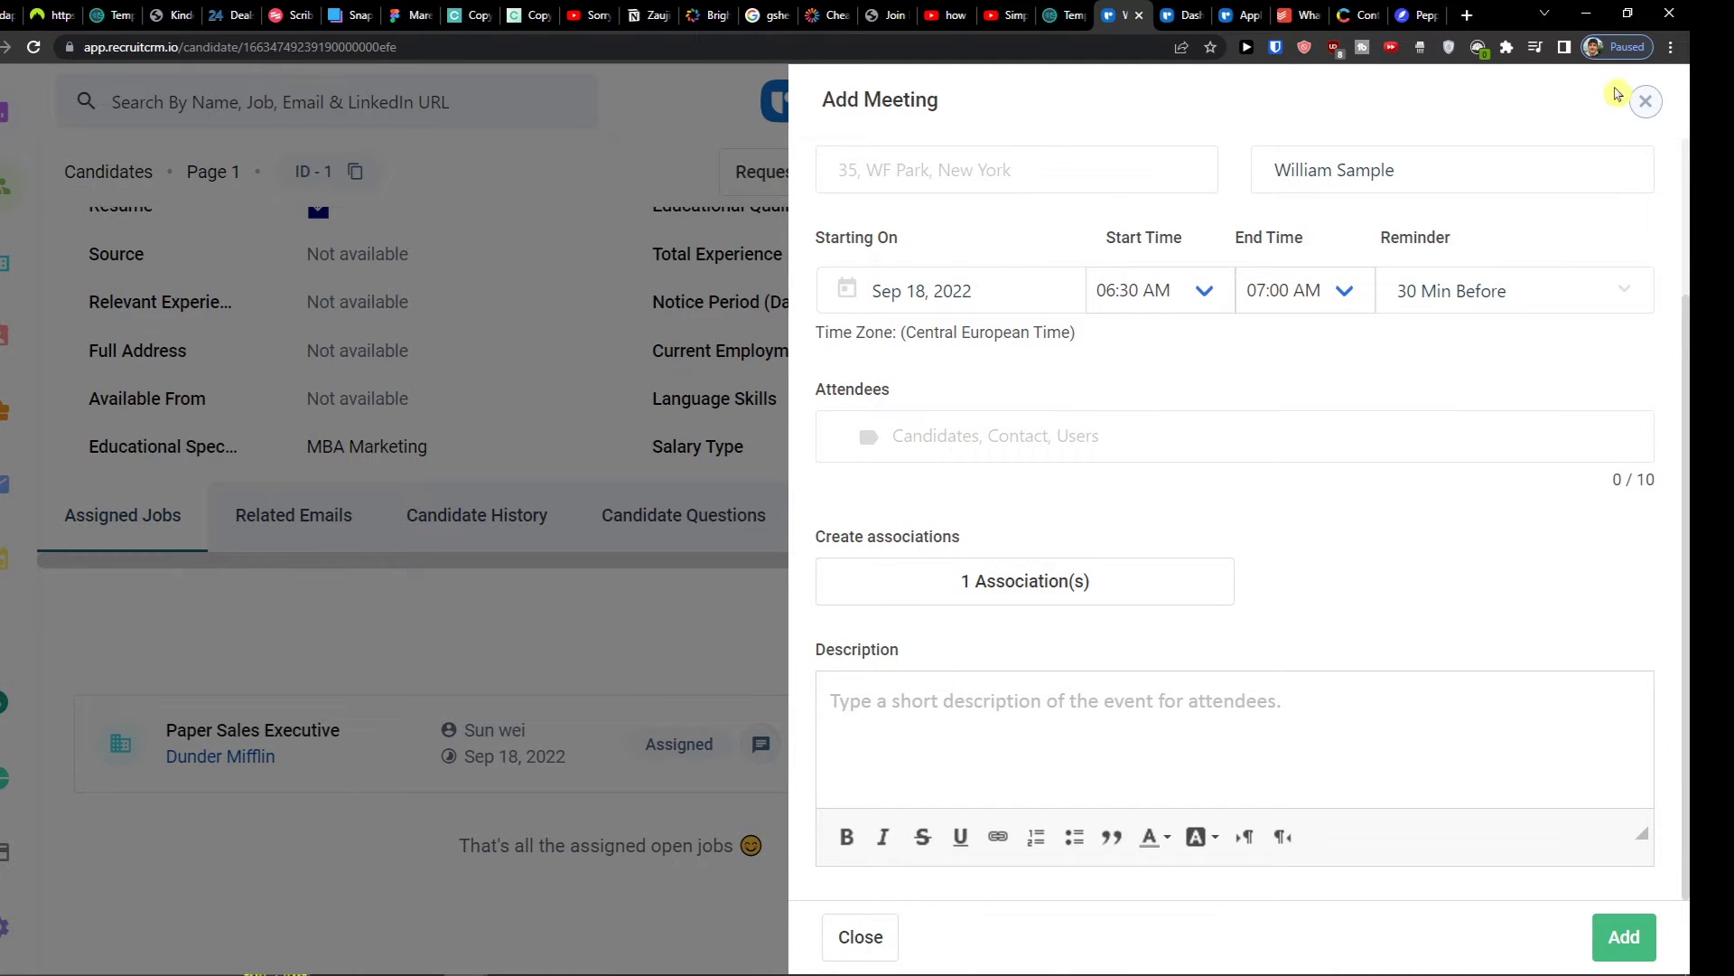
click(1644, 102)
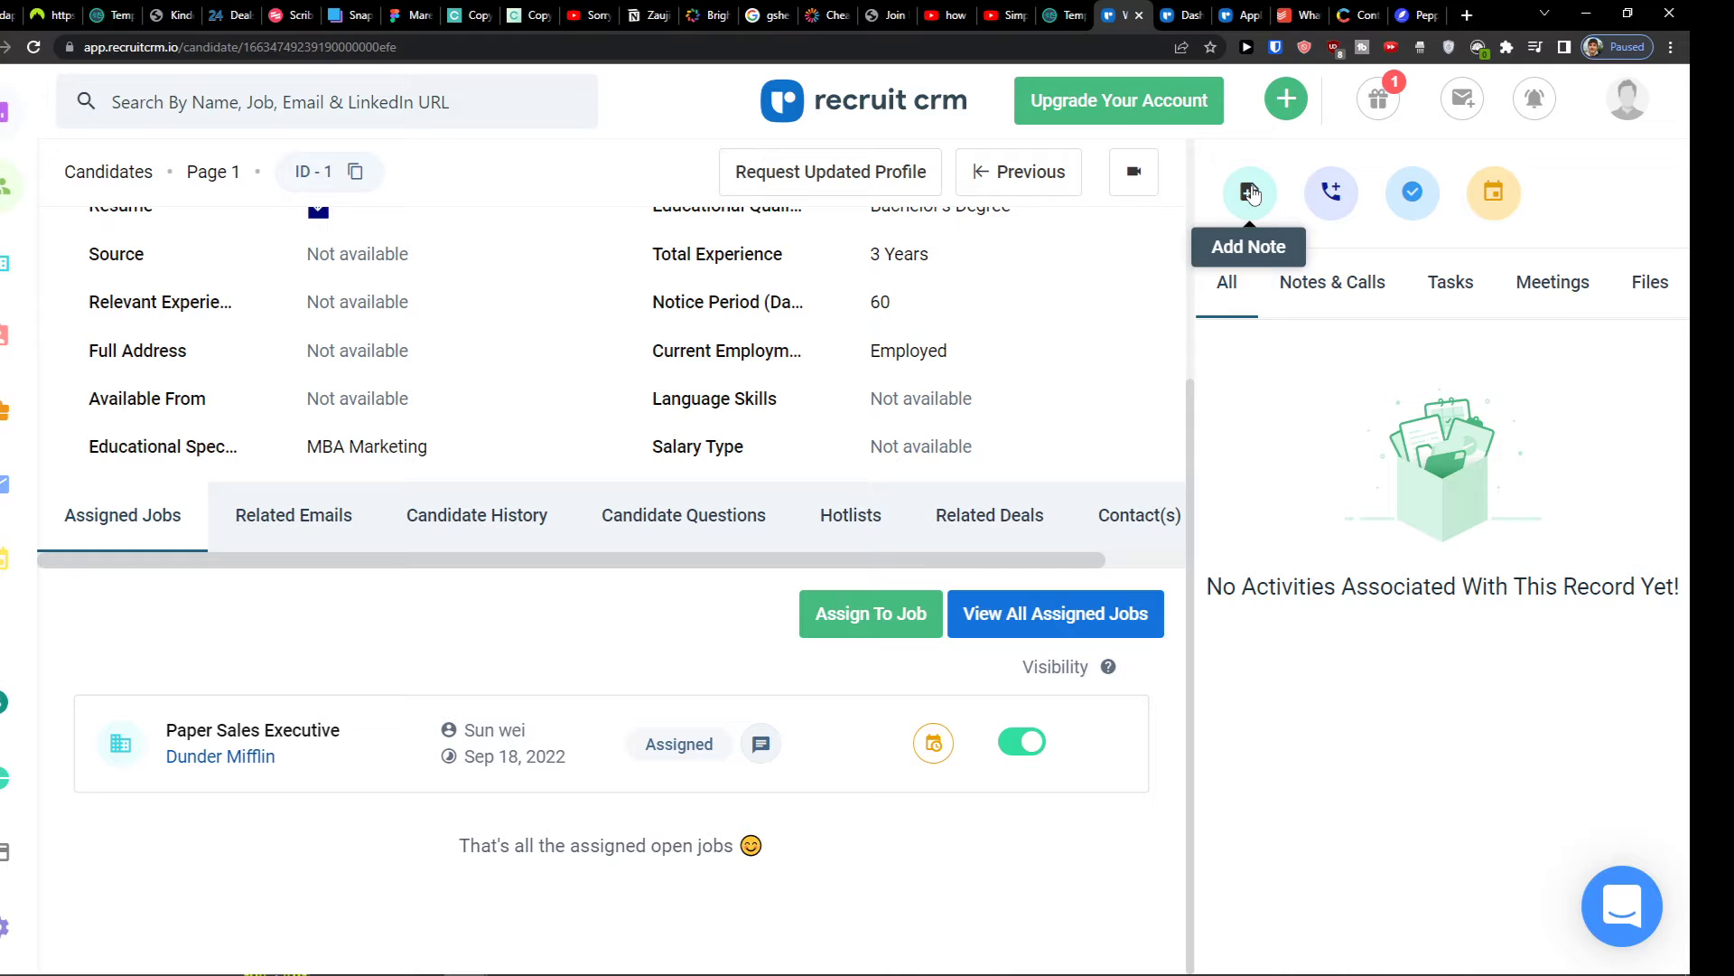
Start a new task for the sample candidate titled "have a meetup with" and set its owner to None
click(1350, 283)
click(1464, 286)
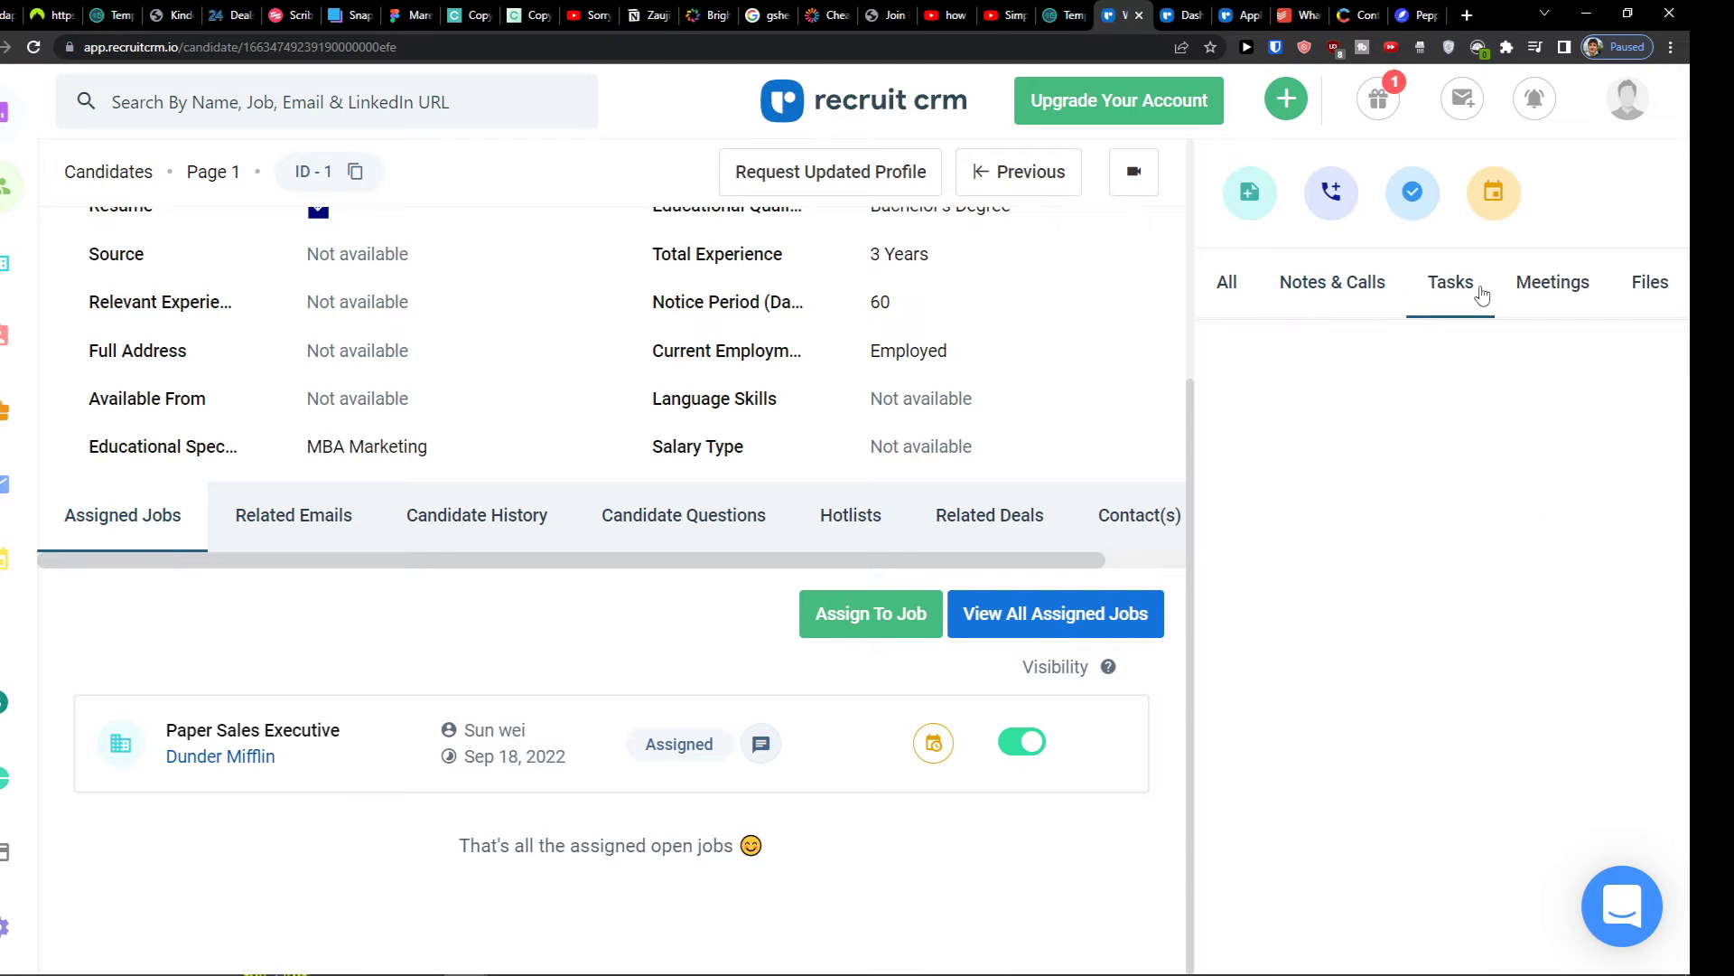
click(1404, 200)
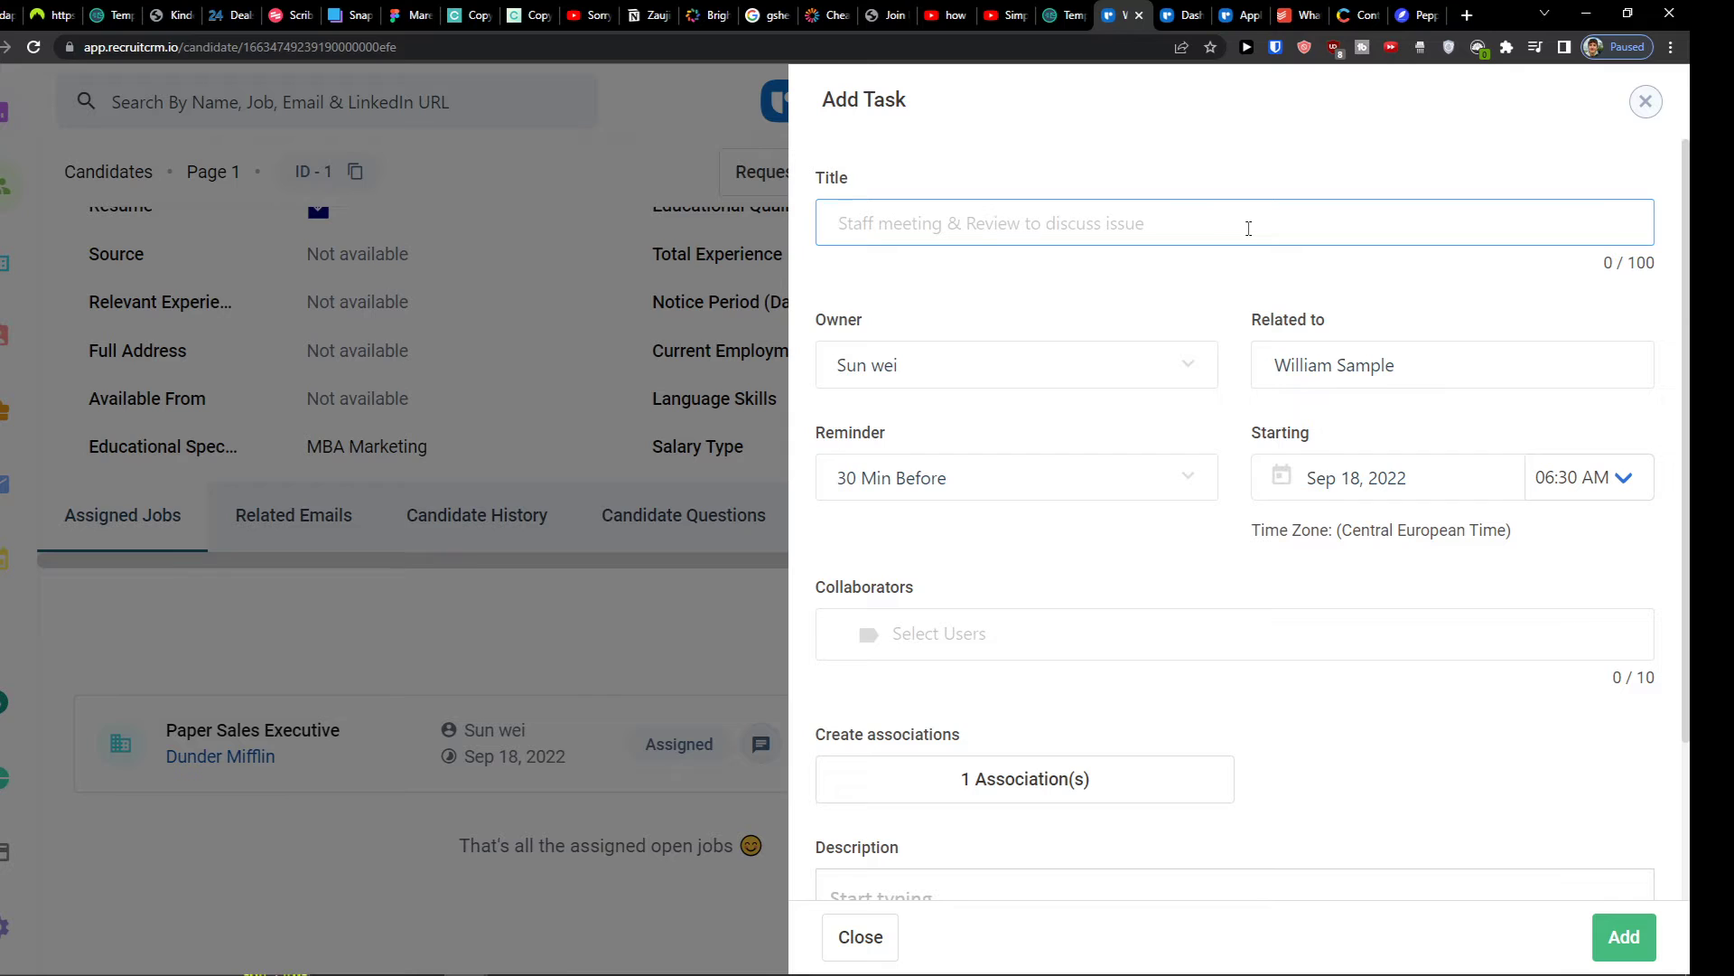
text(T)
key(BackSpace)
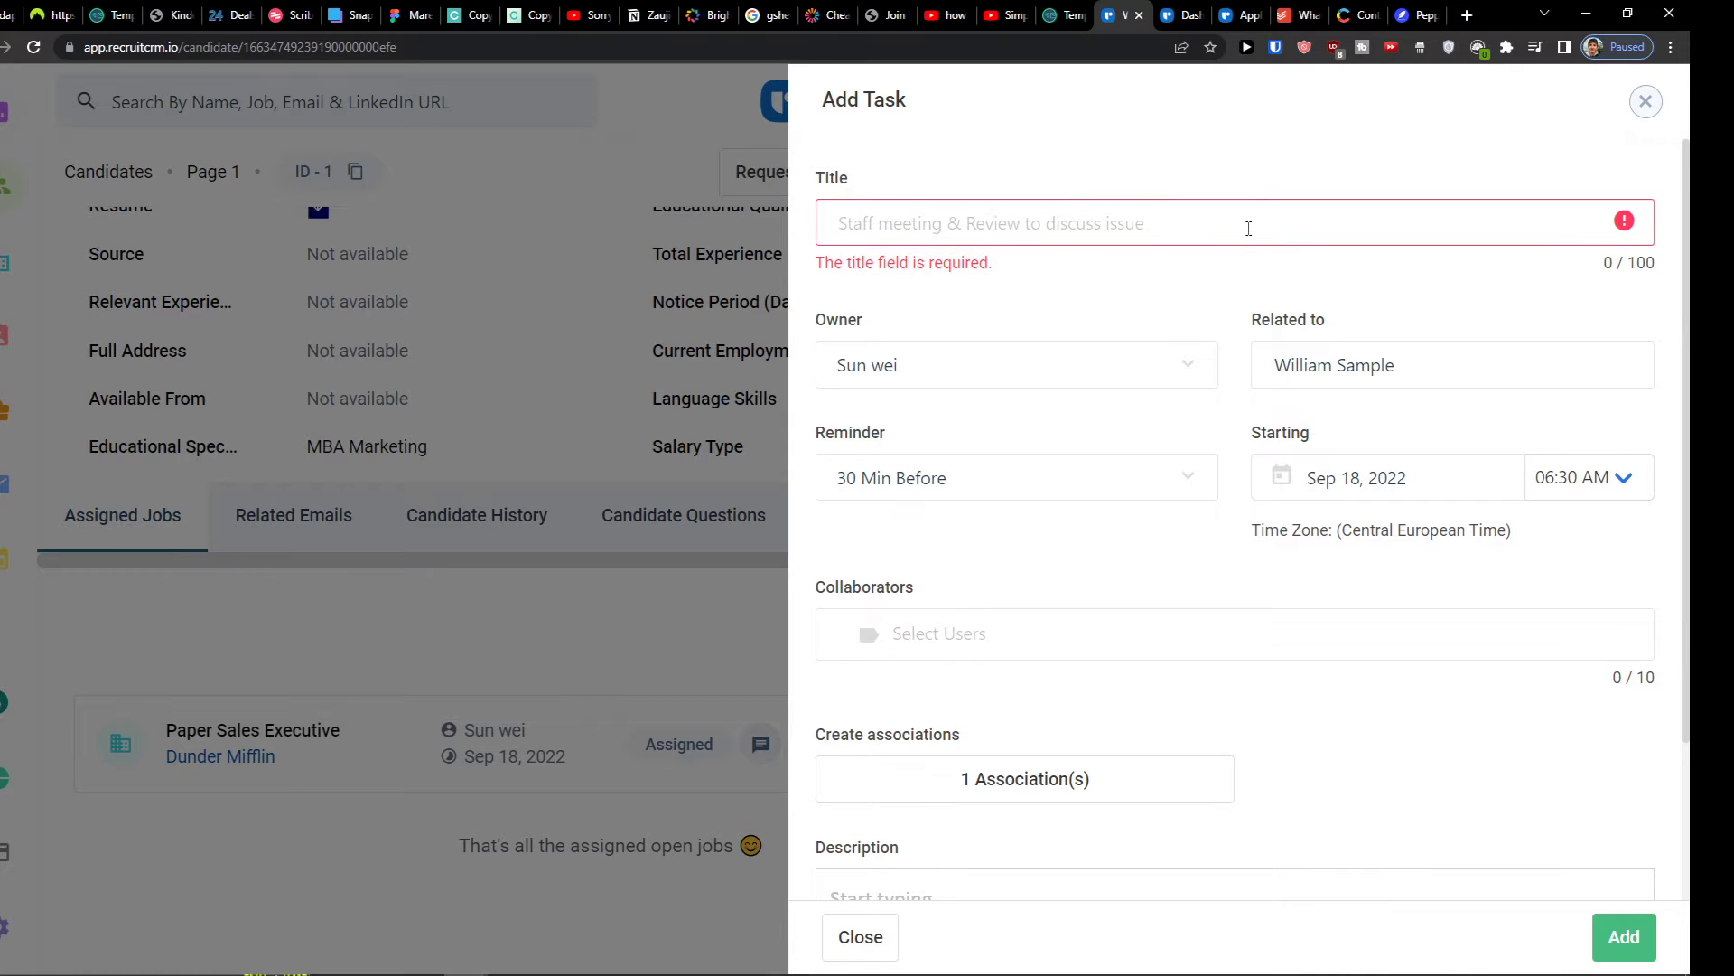
text(have a m)
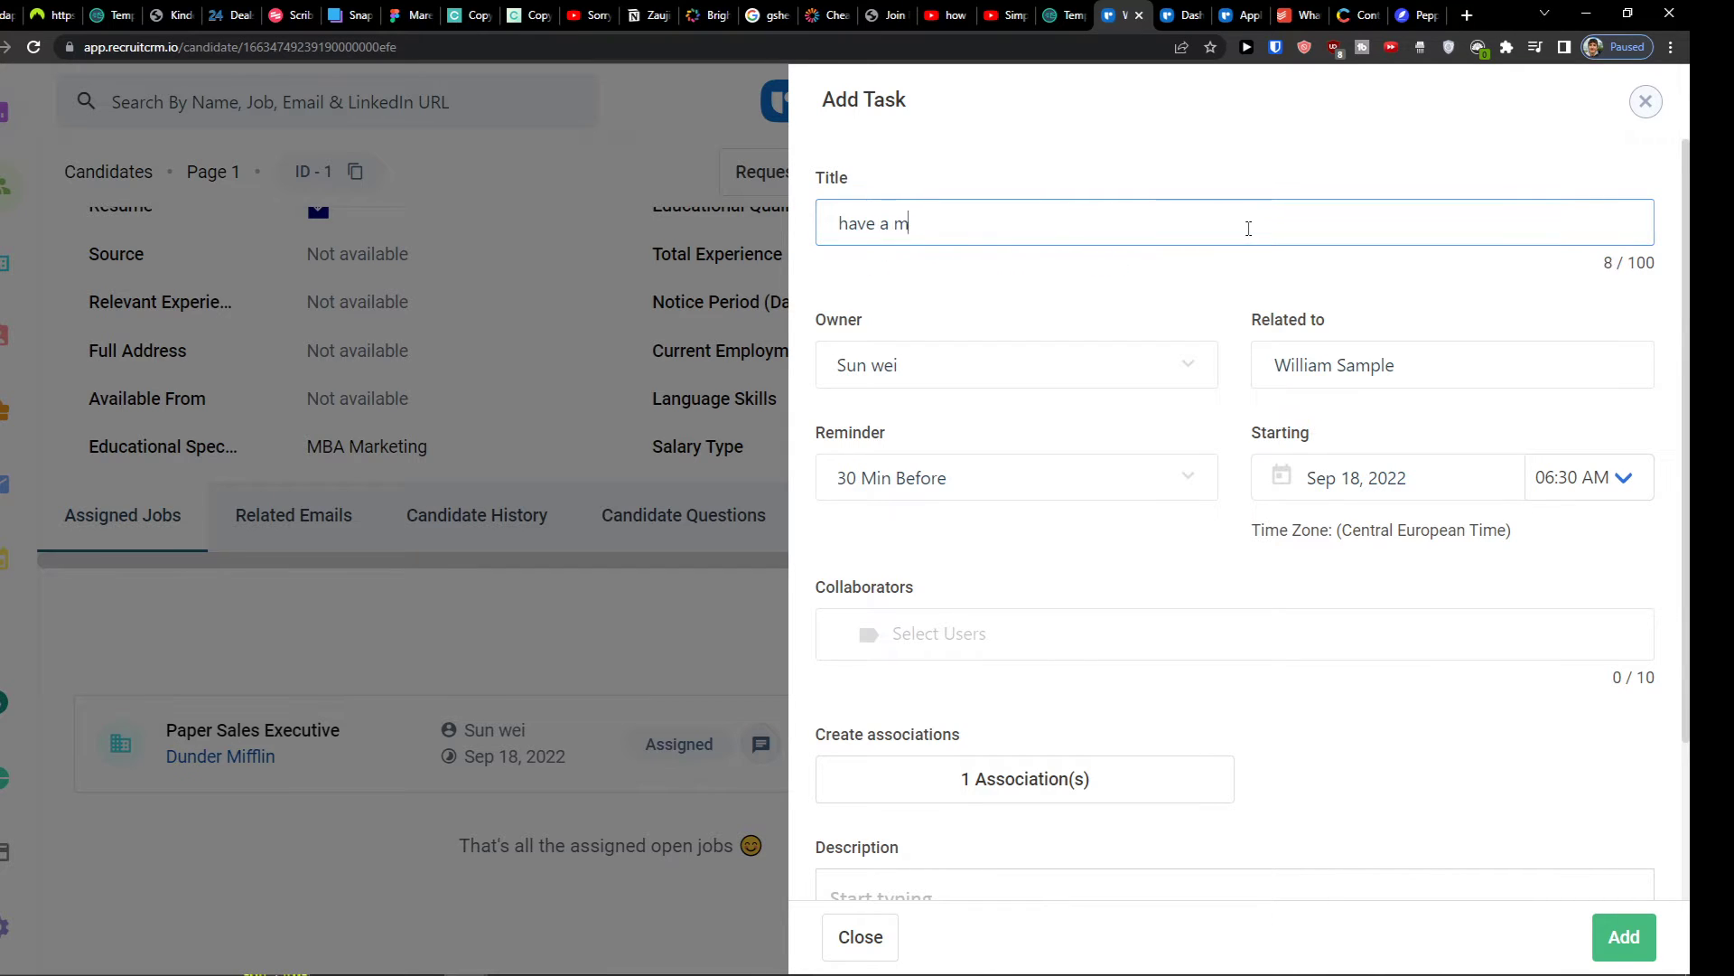
text(eetup with)
key(Tab)
key(Tab)
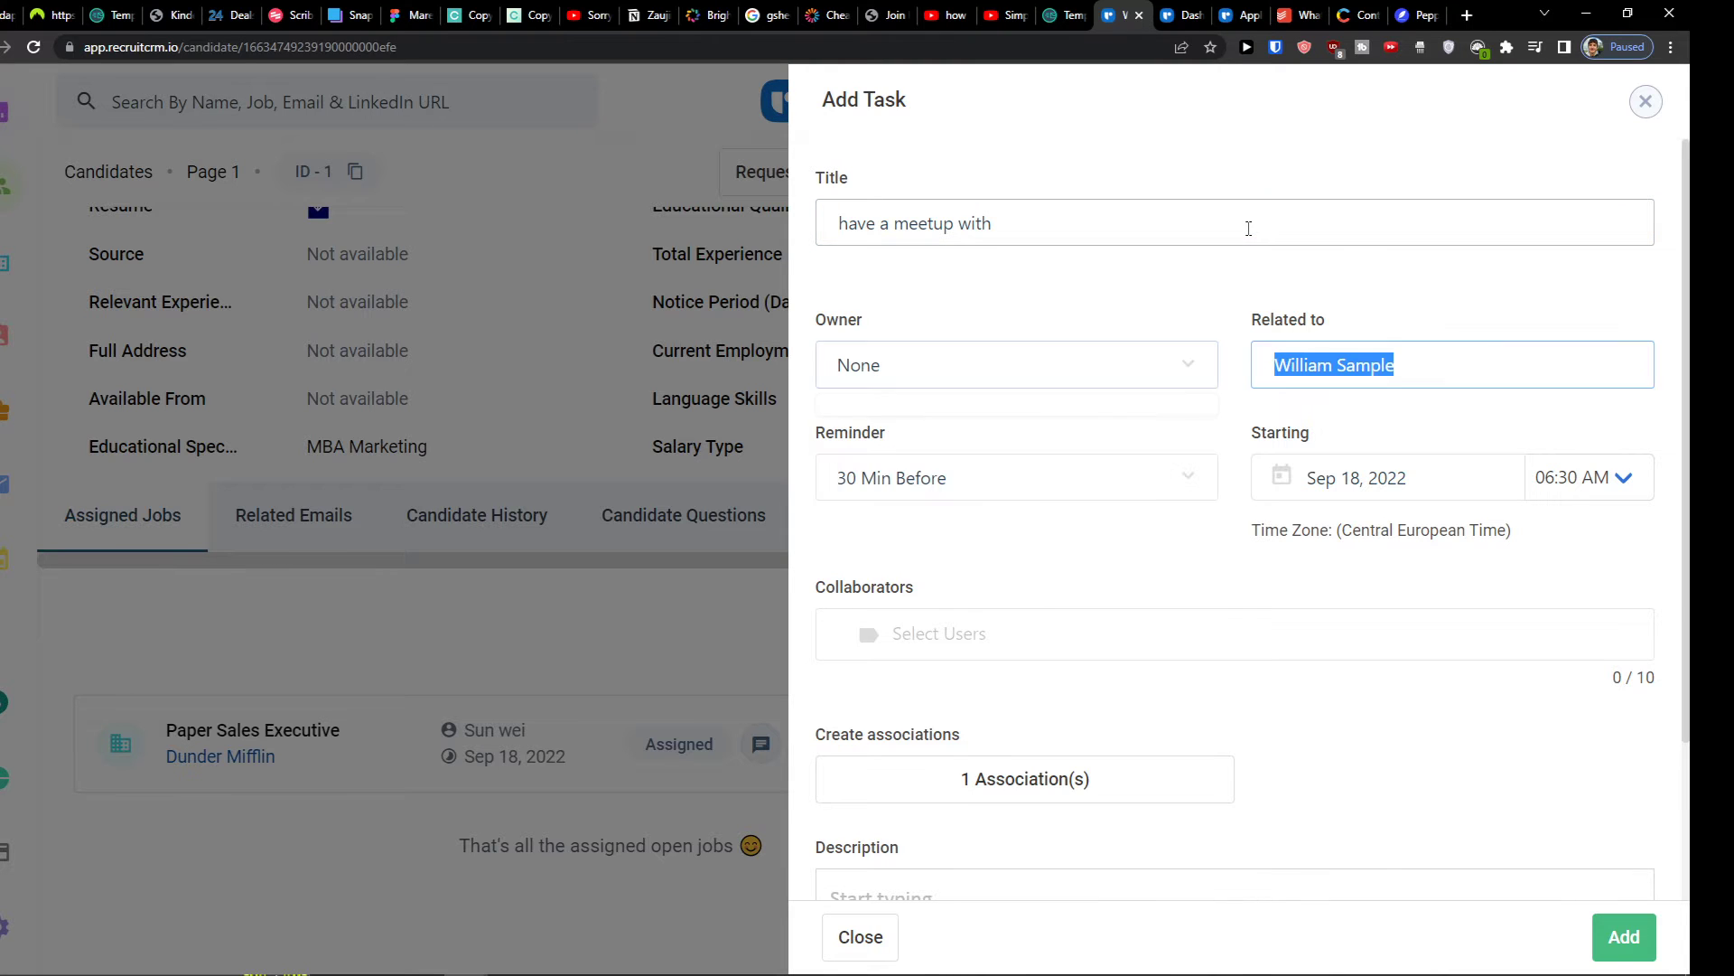
Enter the task description "we gonna have a meeting" and add the task to the candidate
scroll(1018, 654, down, 2)
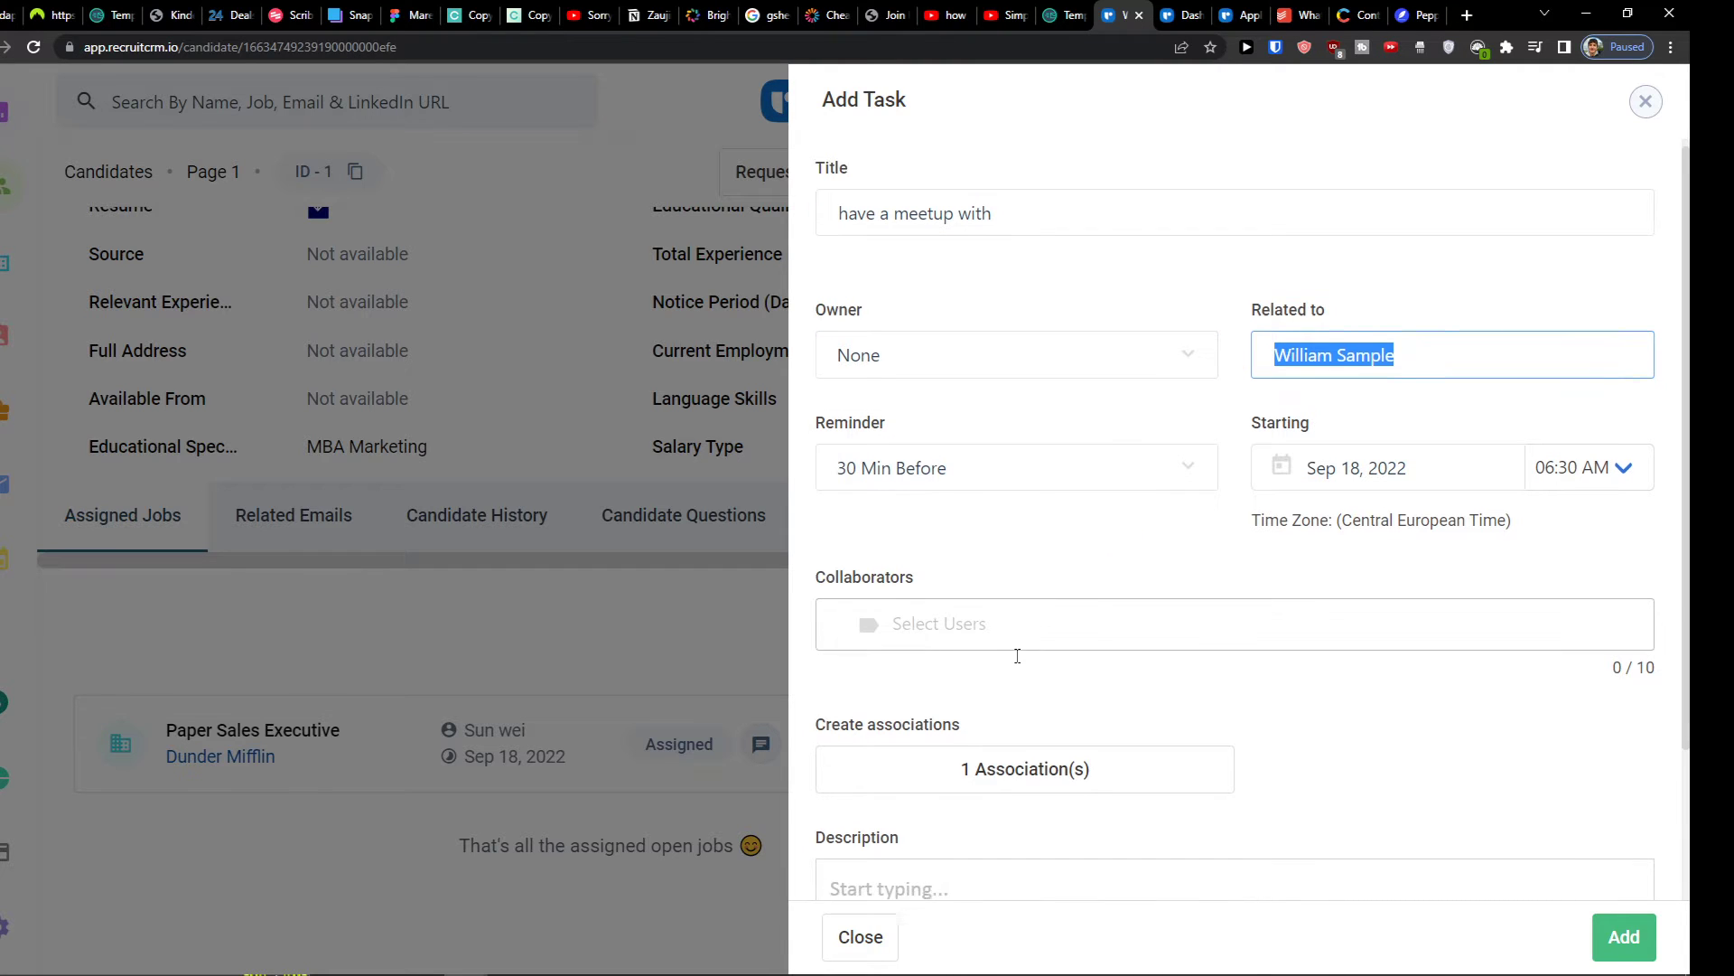
click(1018, 687)
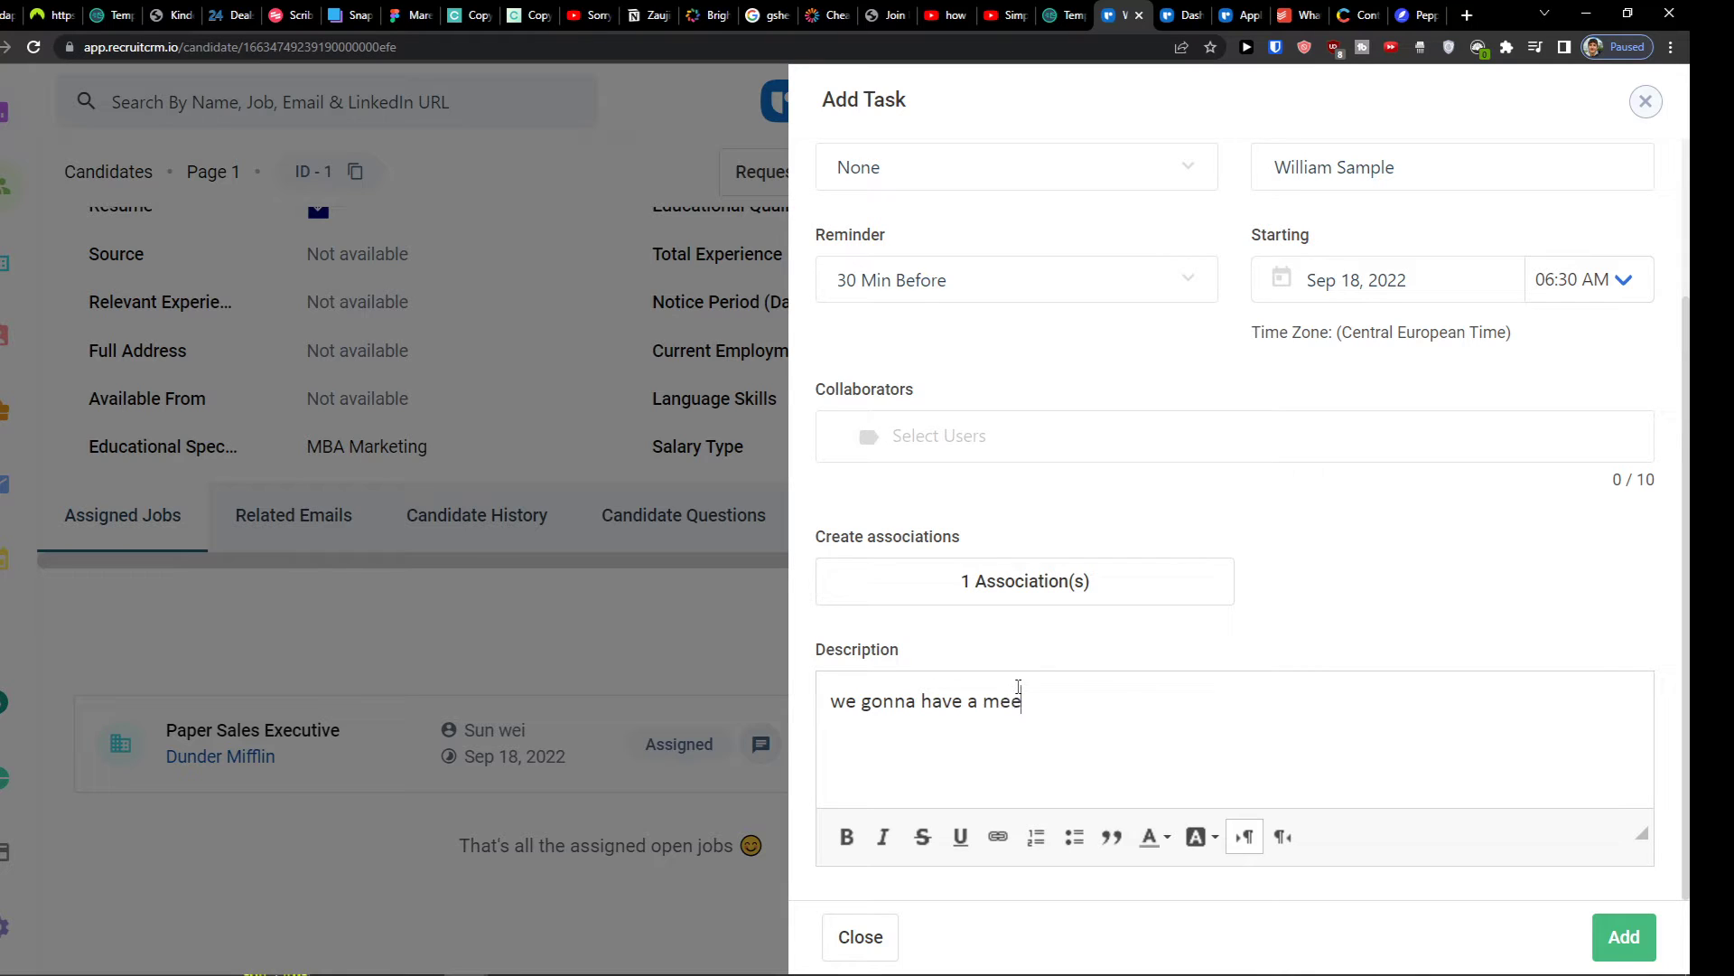
click(1617, 947)
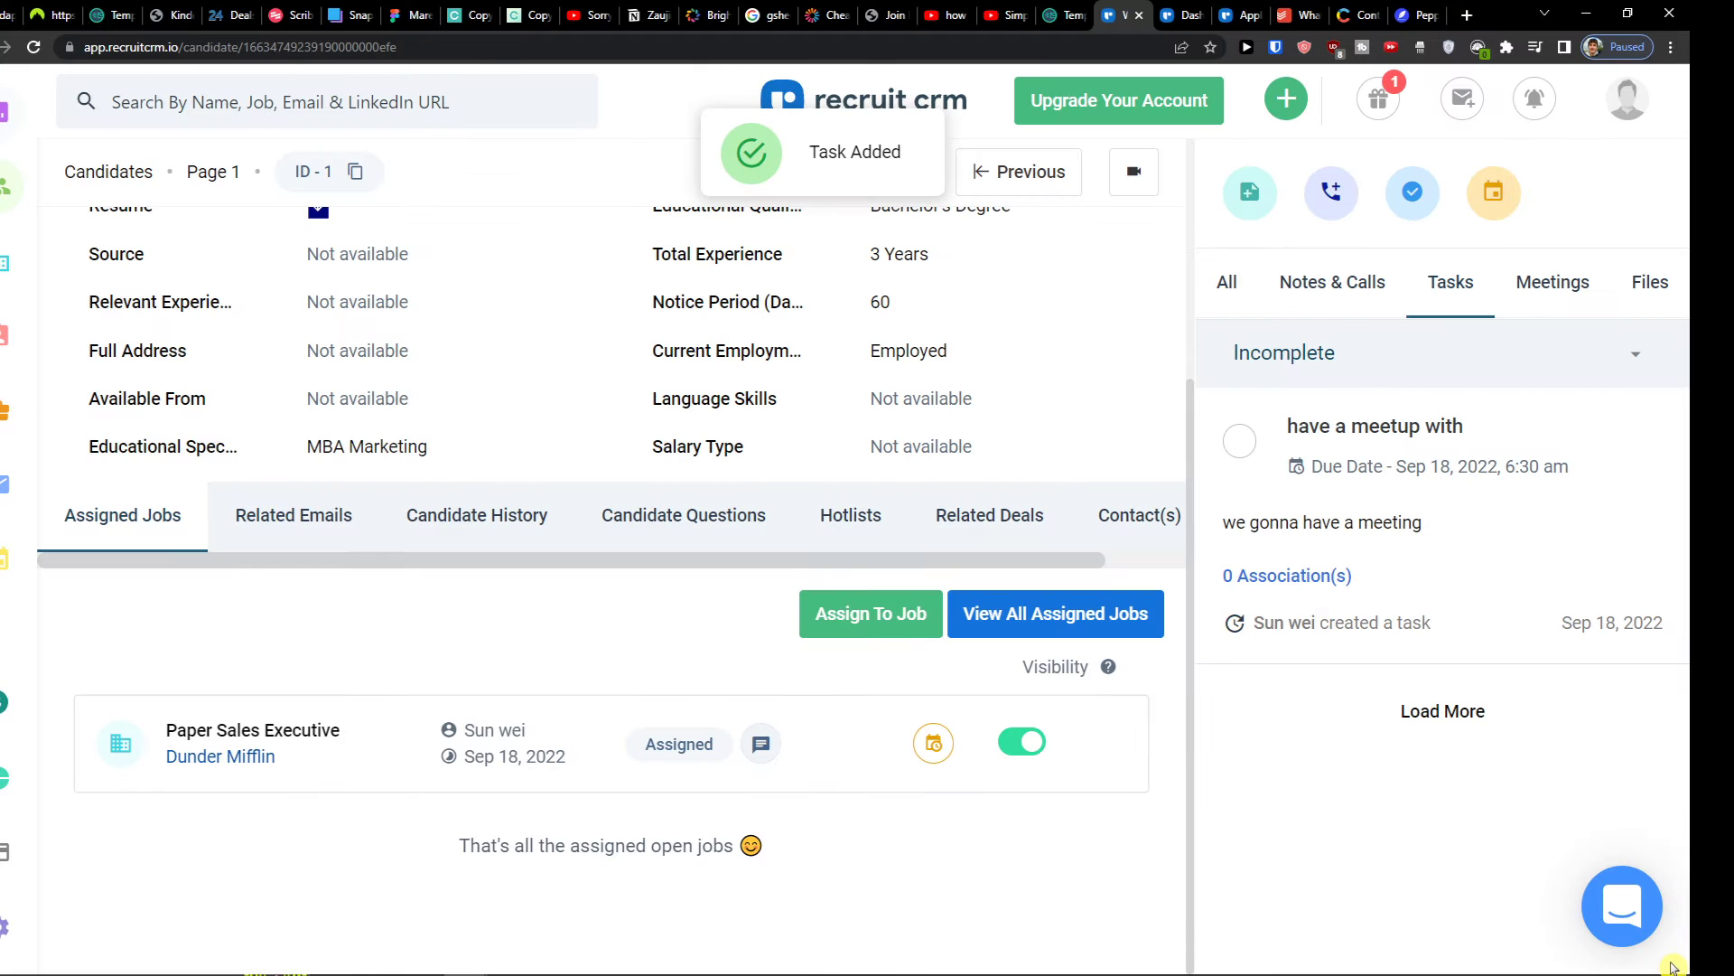
Examine the new meeting form's schedule, attendee and description fields, and close it without adding a meeting
click(1493, 194)
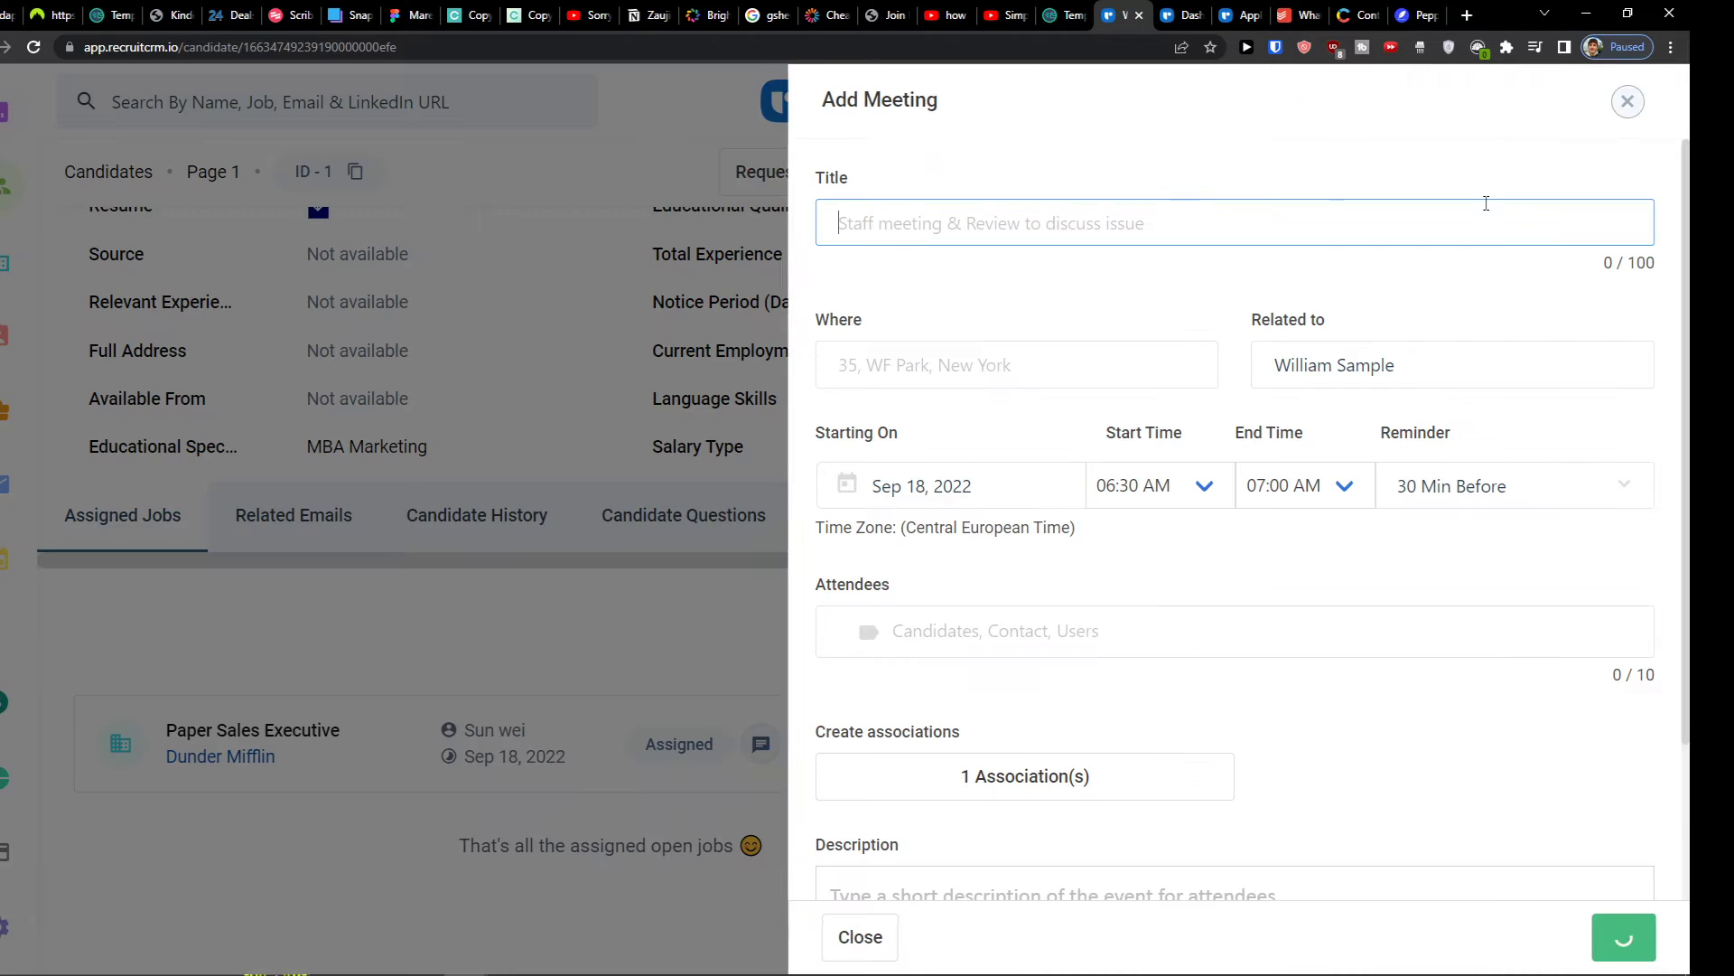
scroll(1321, 366, down, 2)
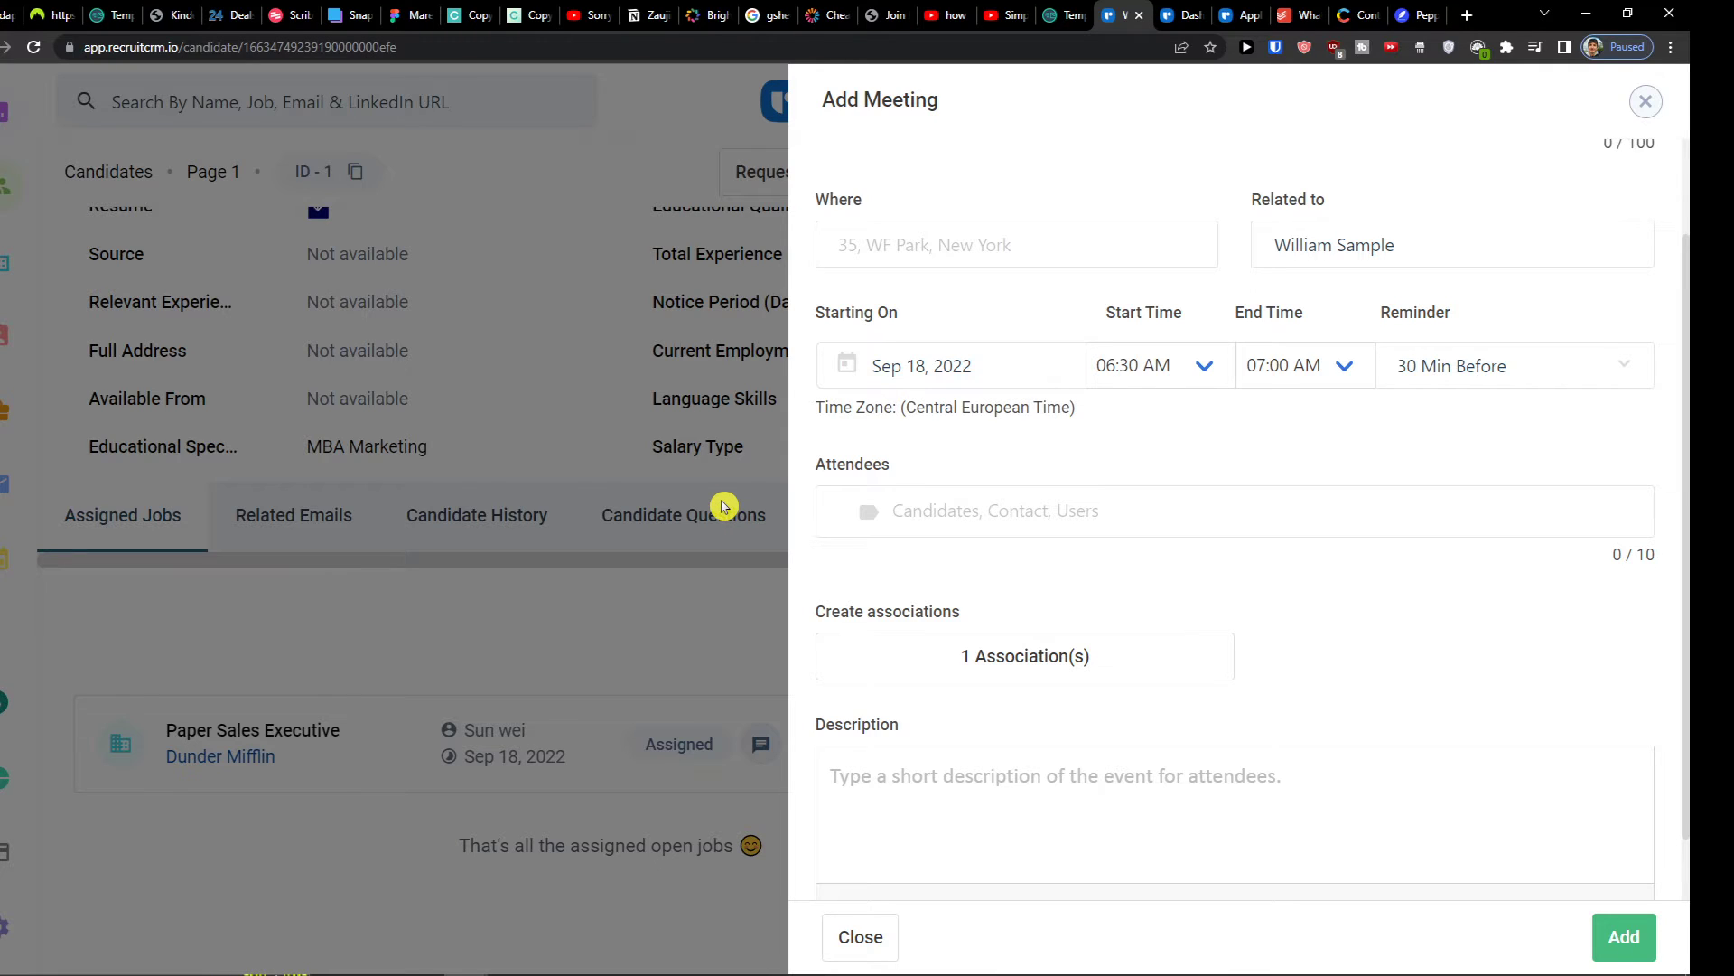
scroll(916, 314, down, 1)
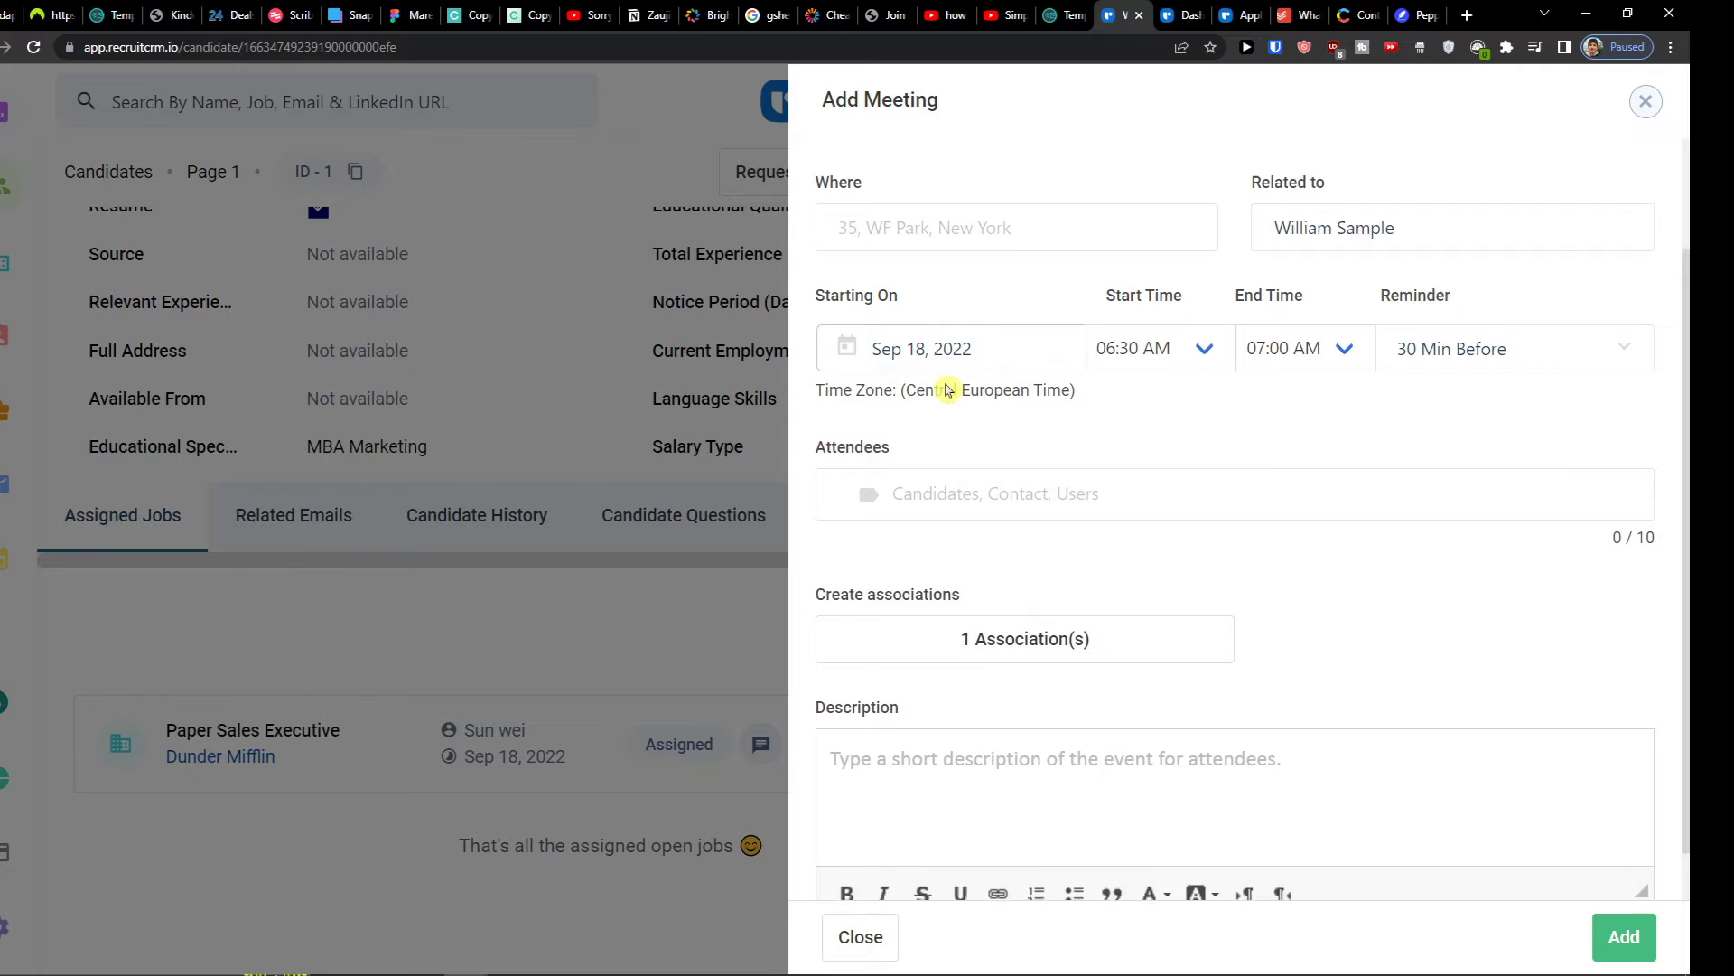
click(675, 334)
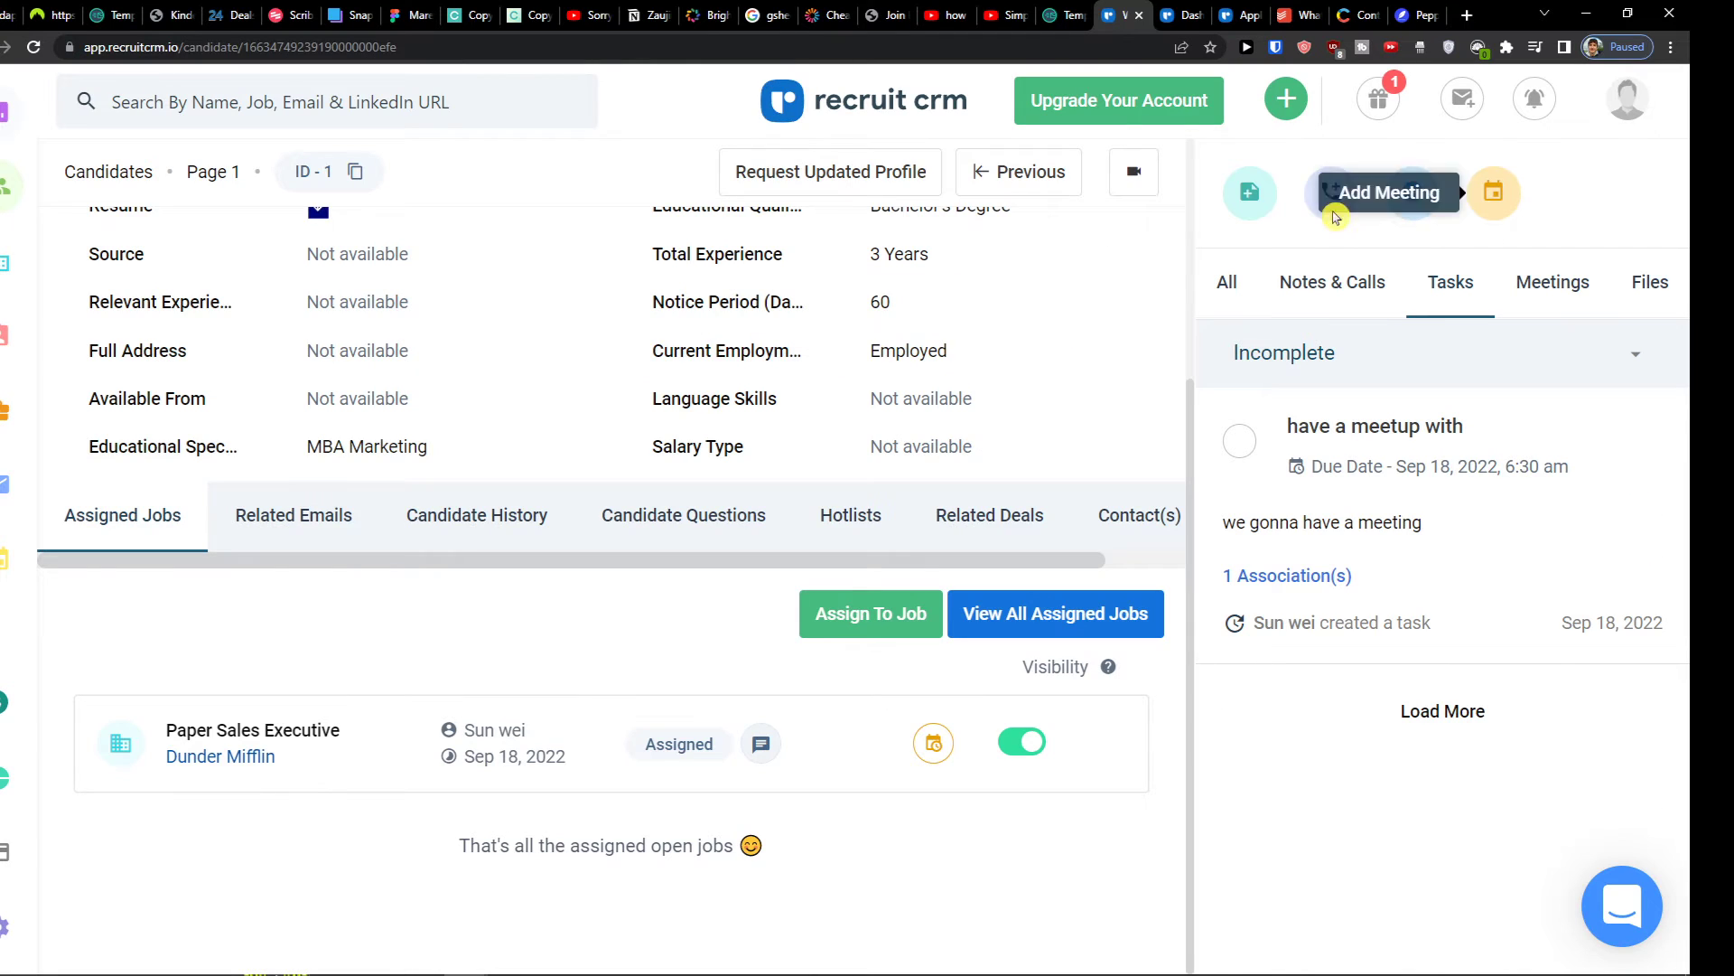
scroll(630, 313, up, 4)
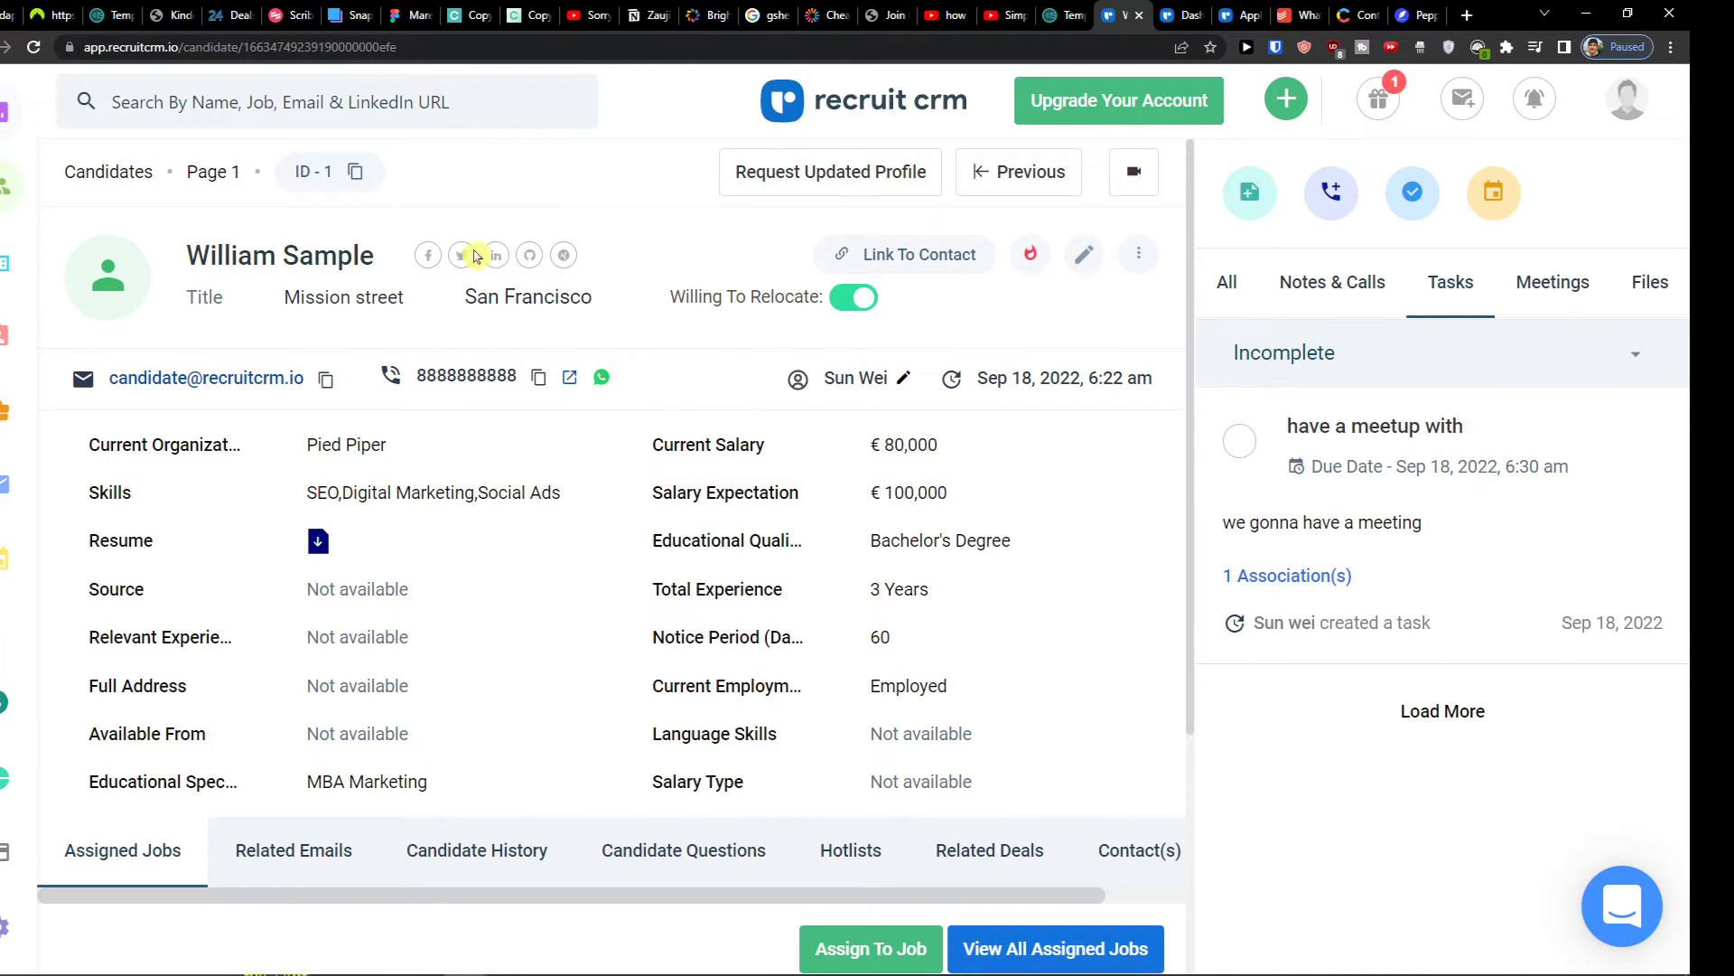
Go to the companies list and start a new company record named BMW
click(11, 188)
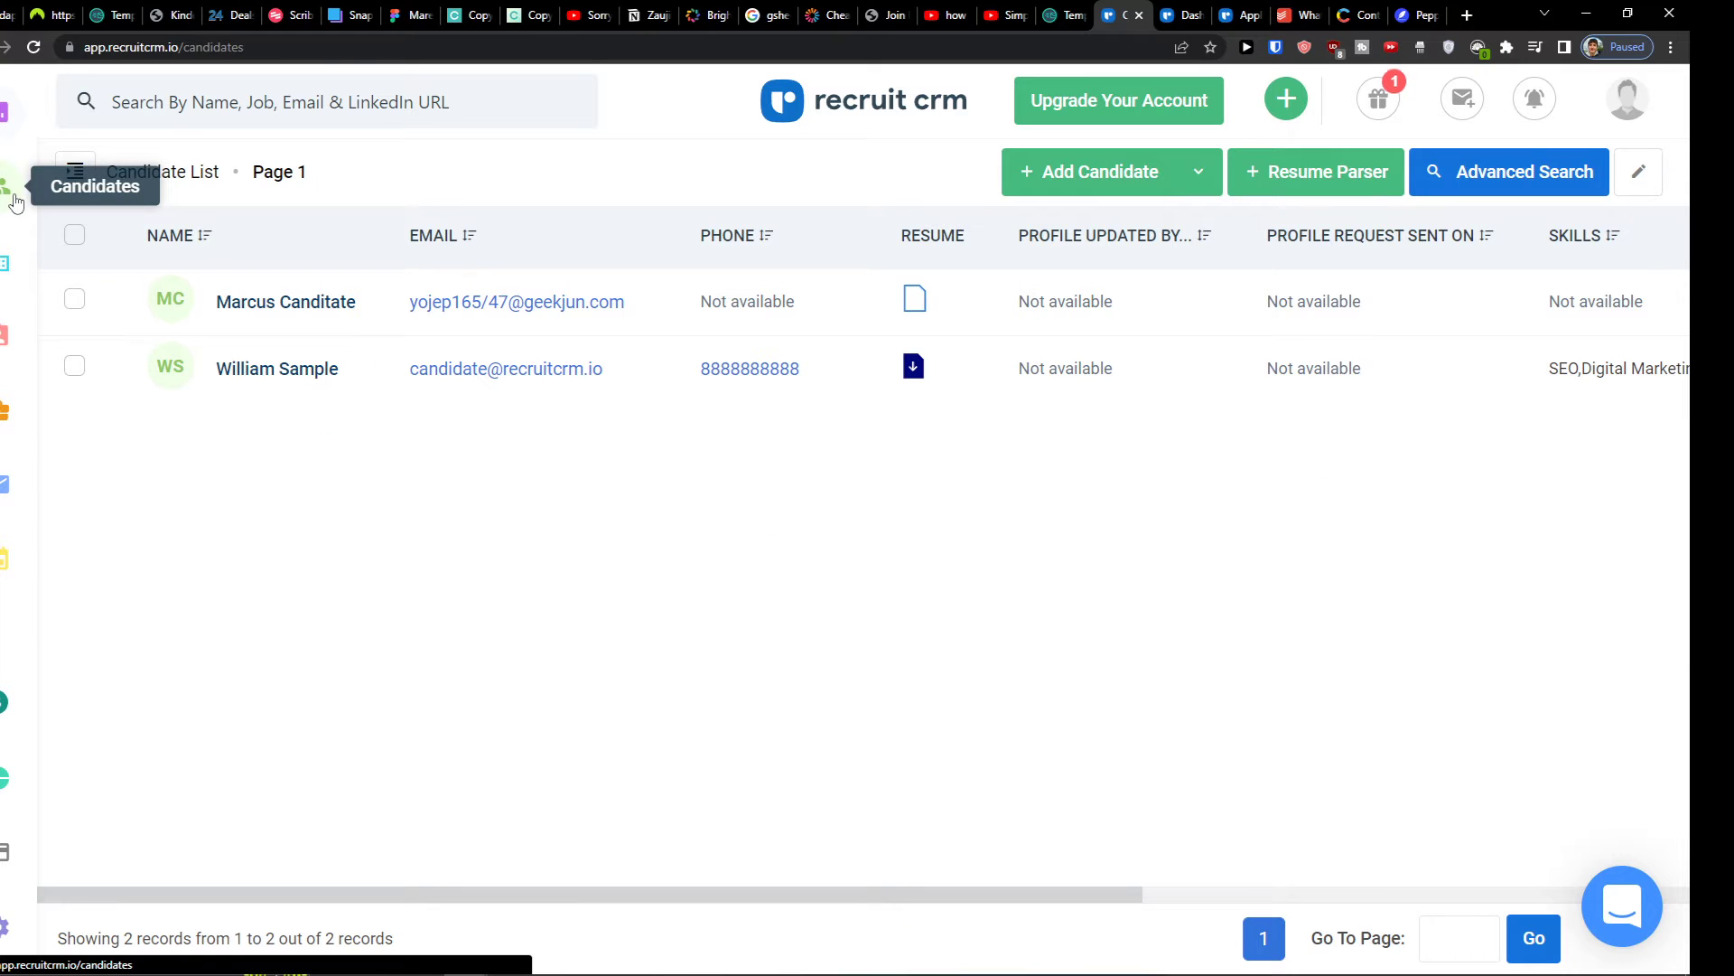
click(15, 274)
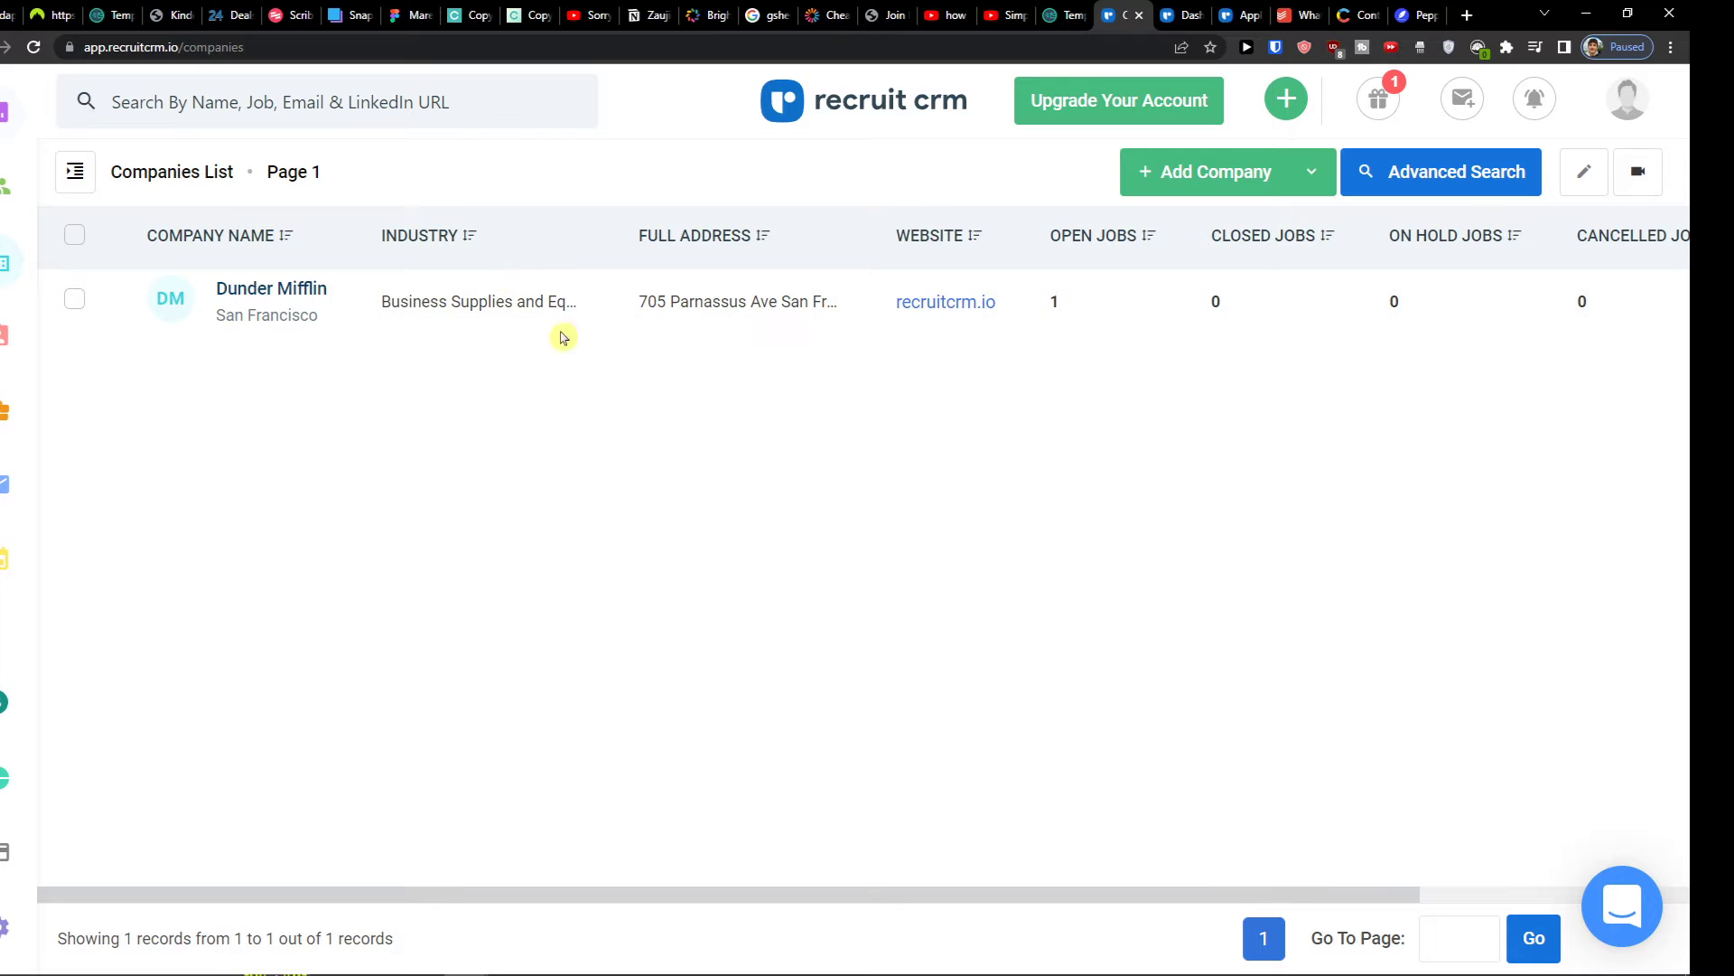
click(1310, 171)
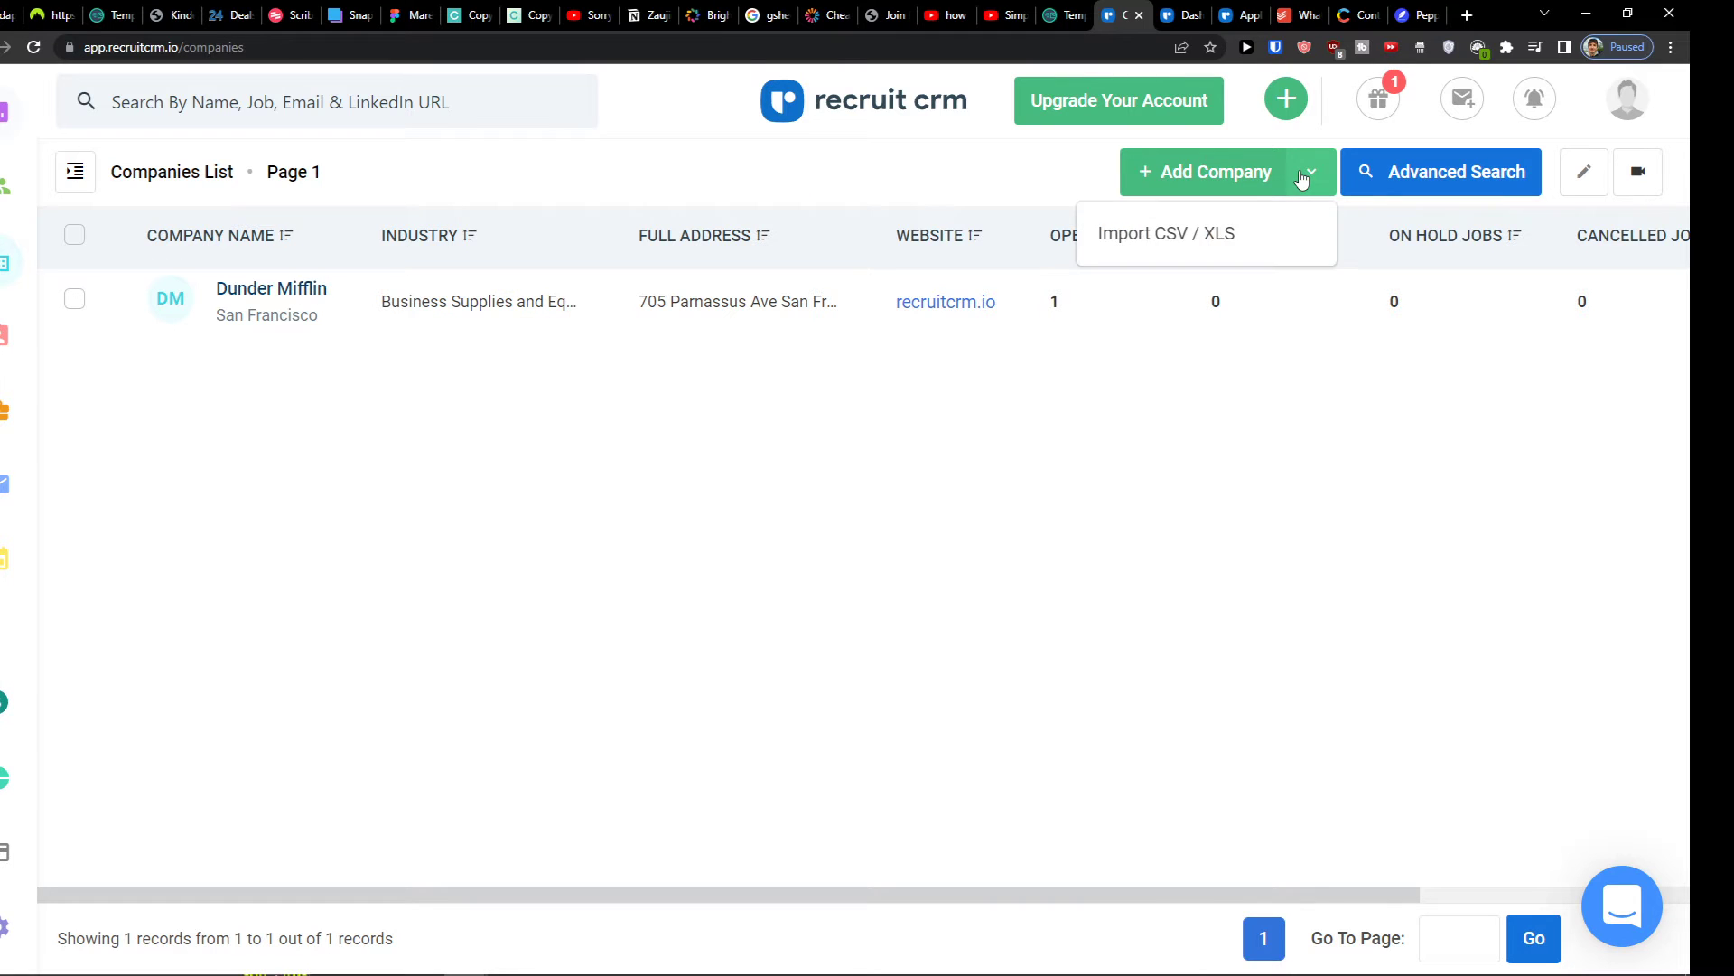
click(1246, 173)
click(954, 299)
text(MM)
key(BackSpace)
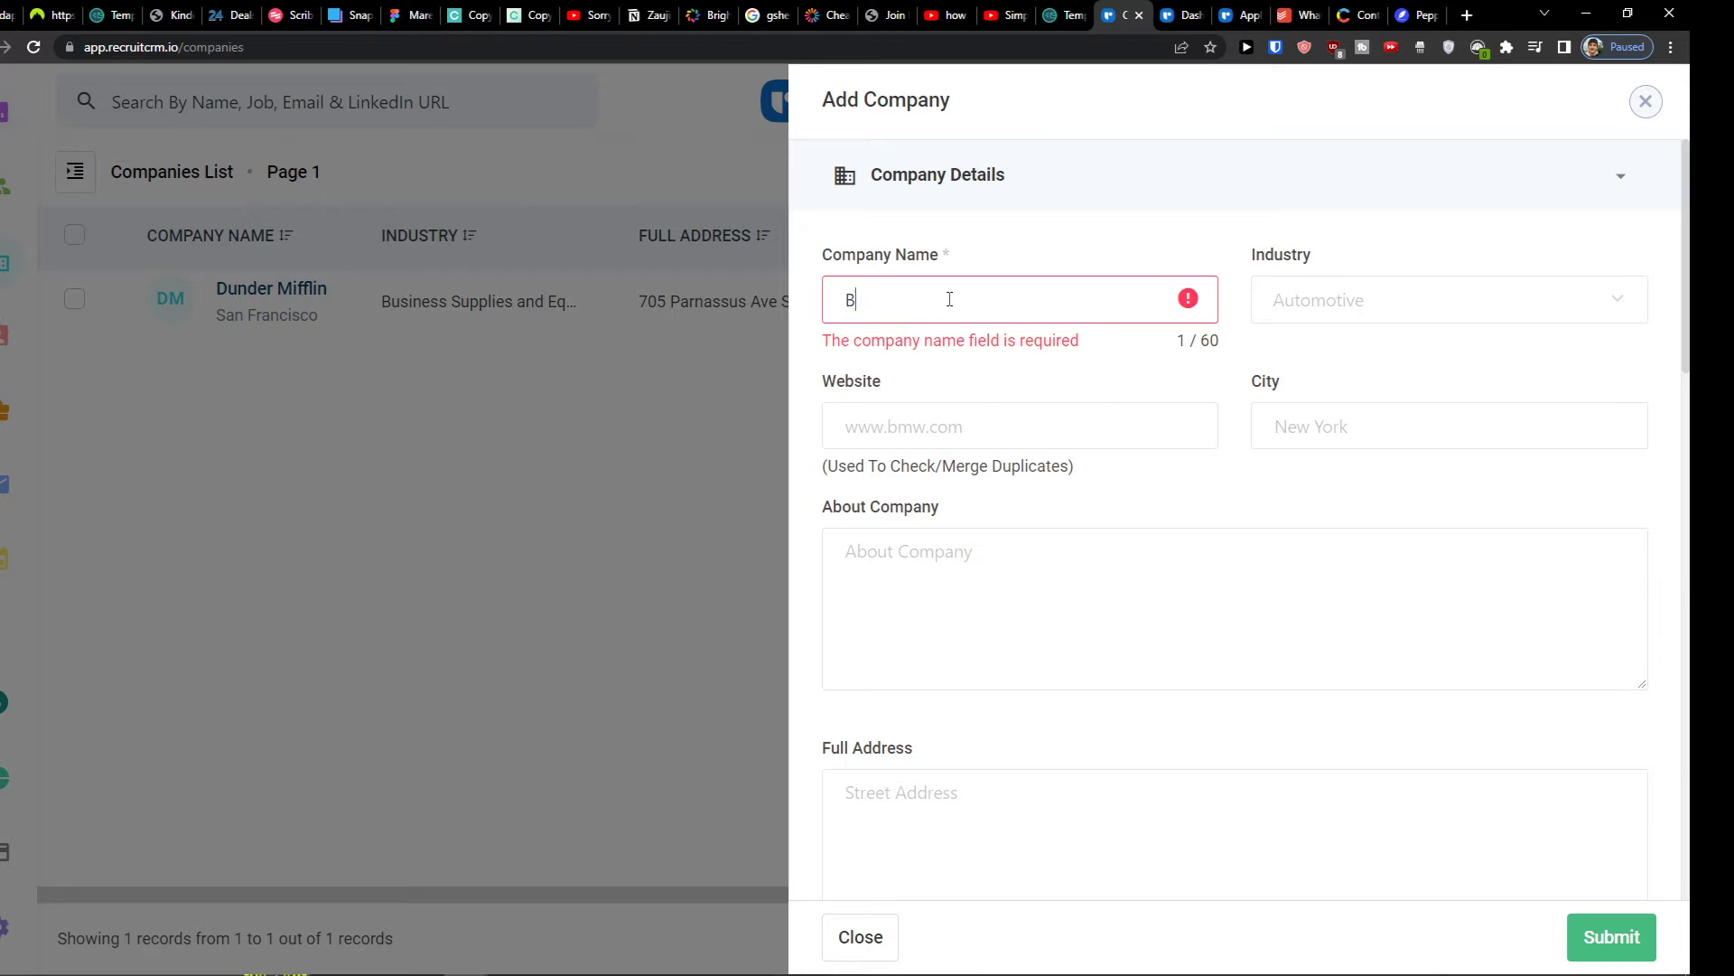
text(MW)
Set the company's industry to Automotive and describe it as "they are making cars", leaving the website, city, address and social profiles blank
click(1302, 280)
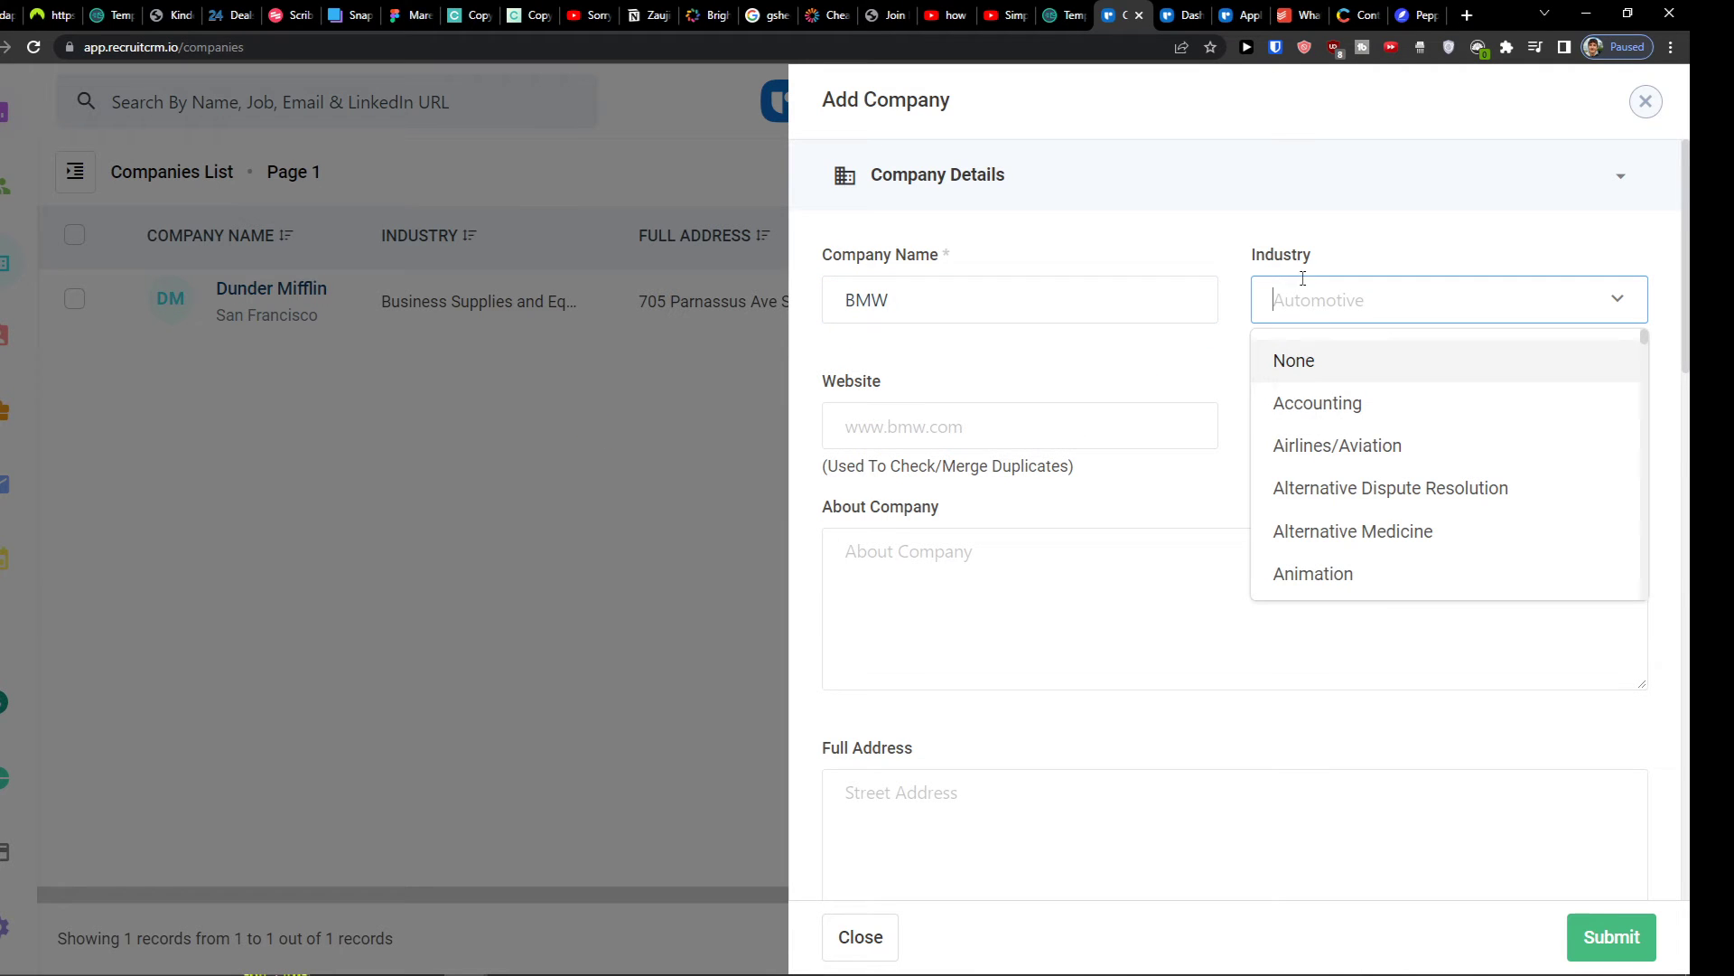
text(auto)
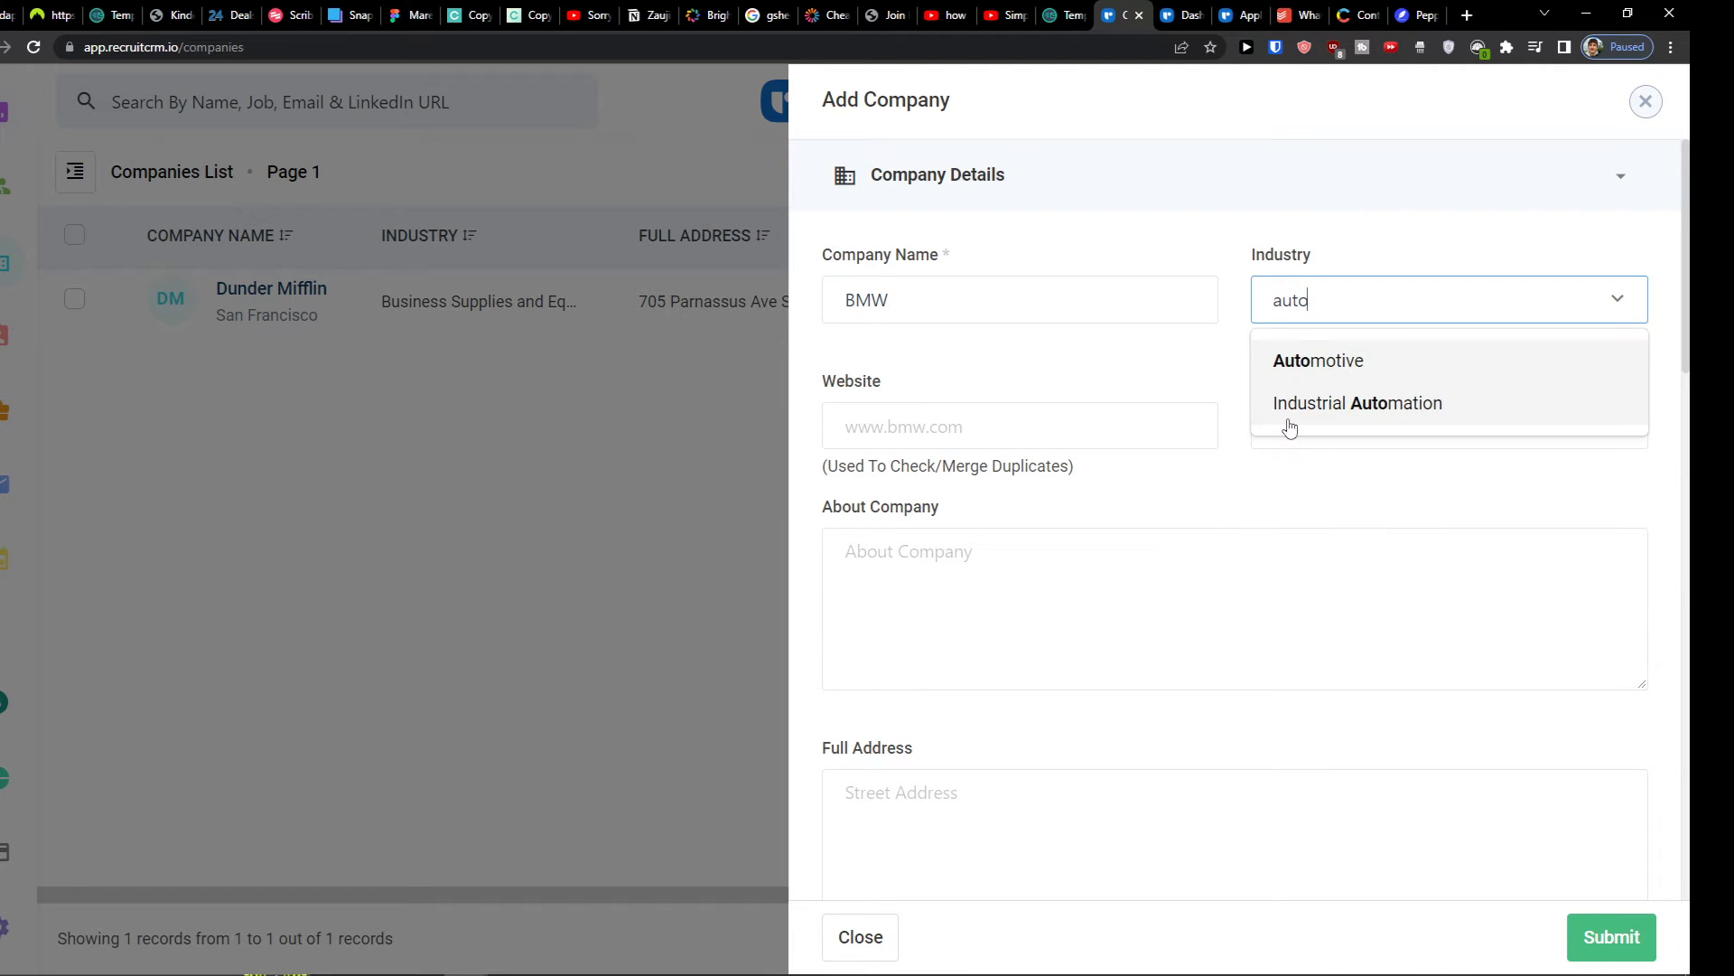
click(1331, 360)
click(1088, 612)
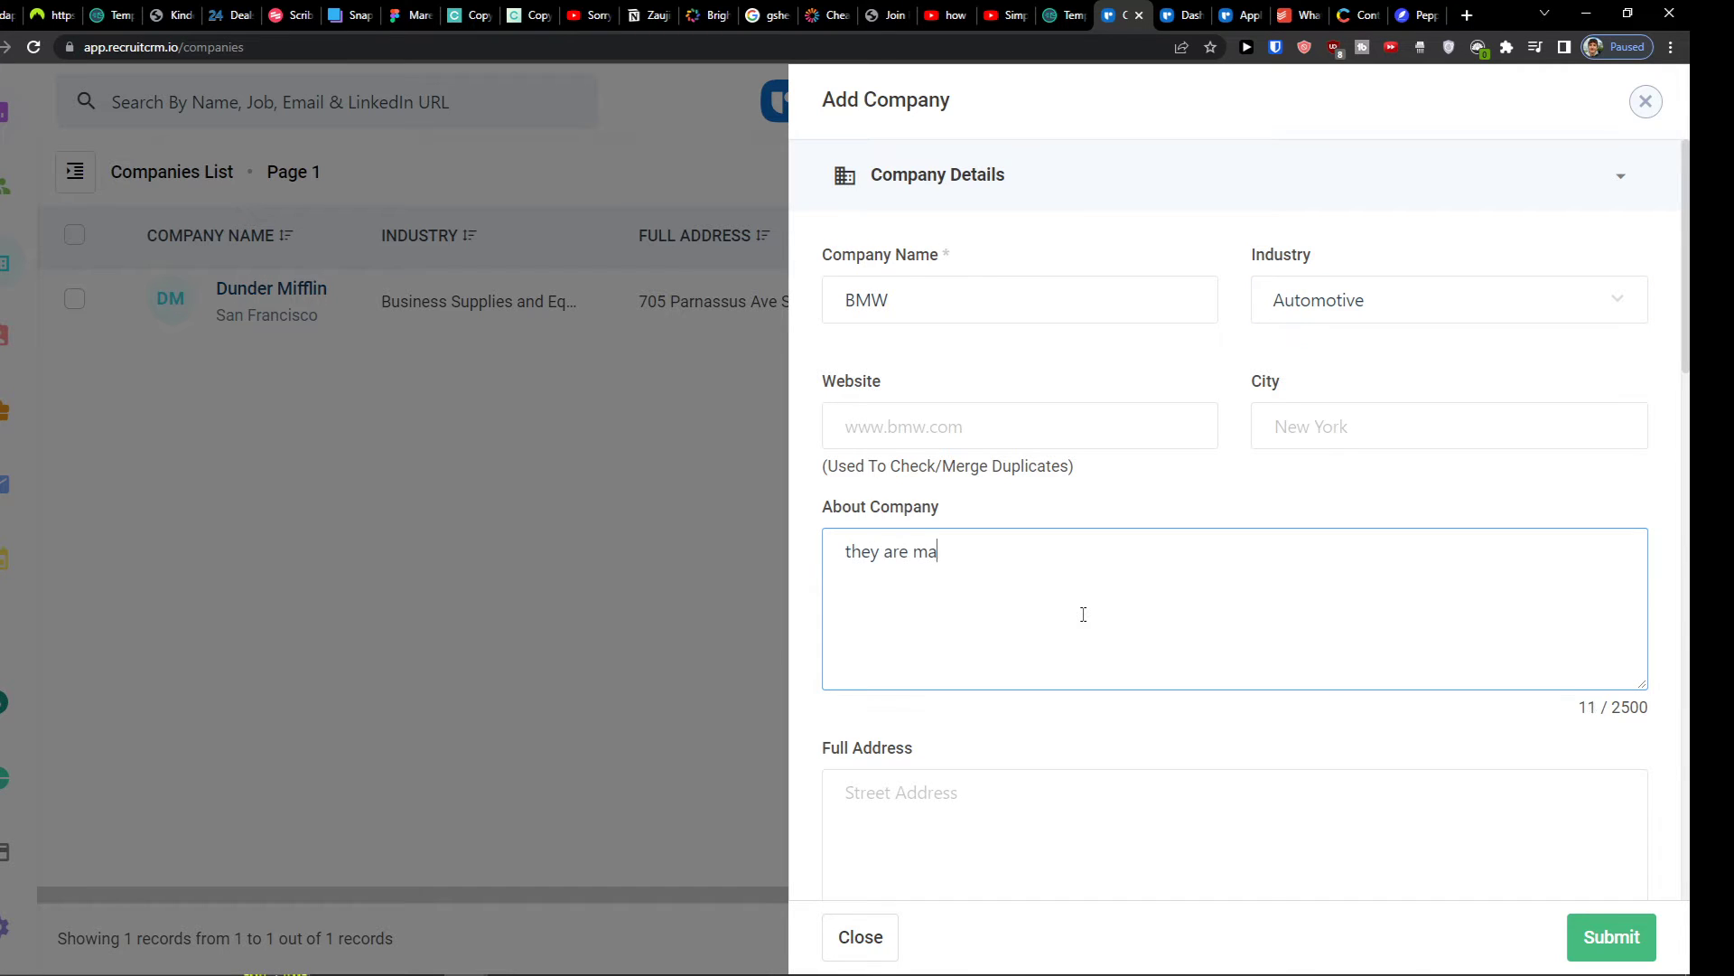
scroll(1083, 615, down, 6)
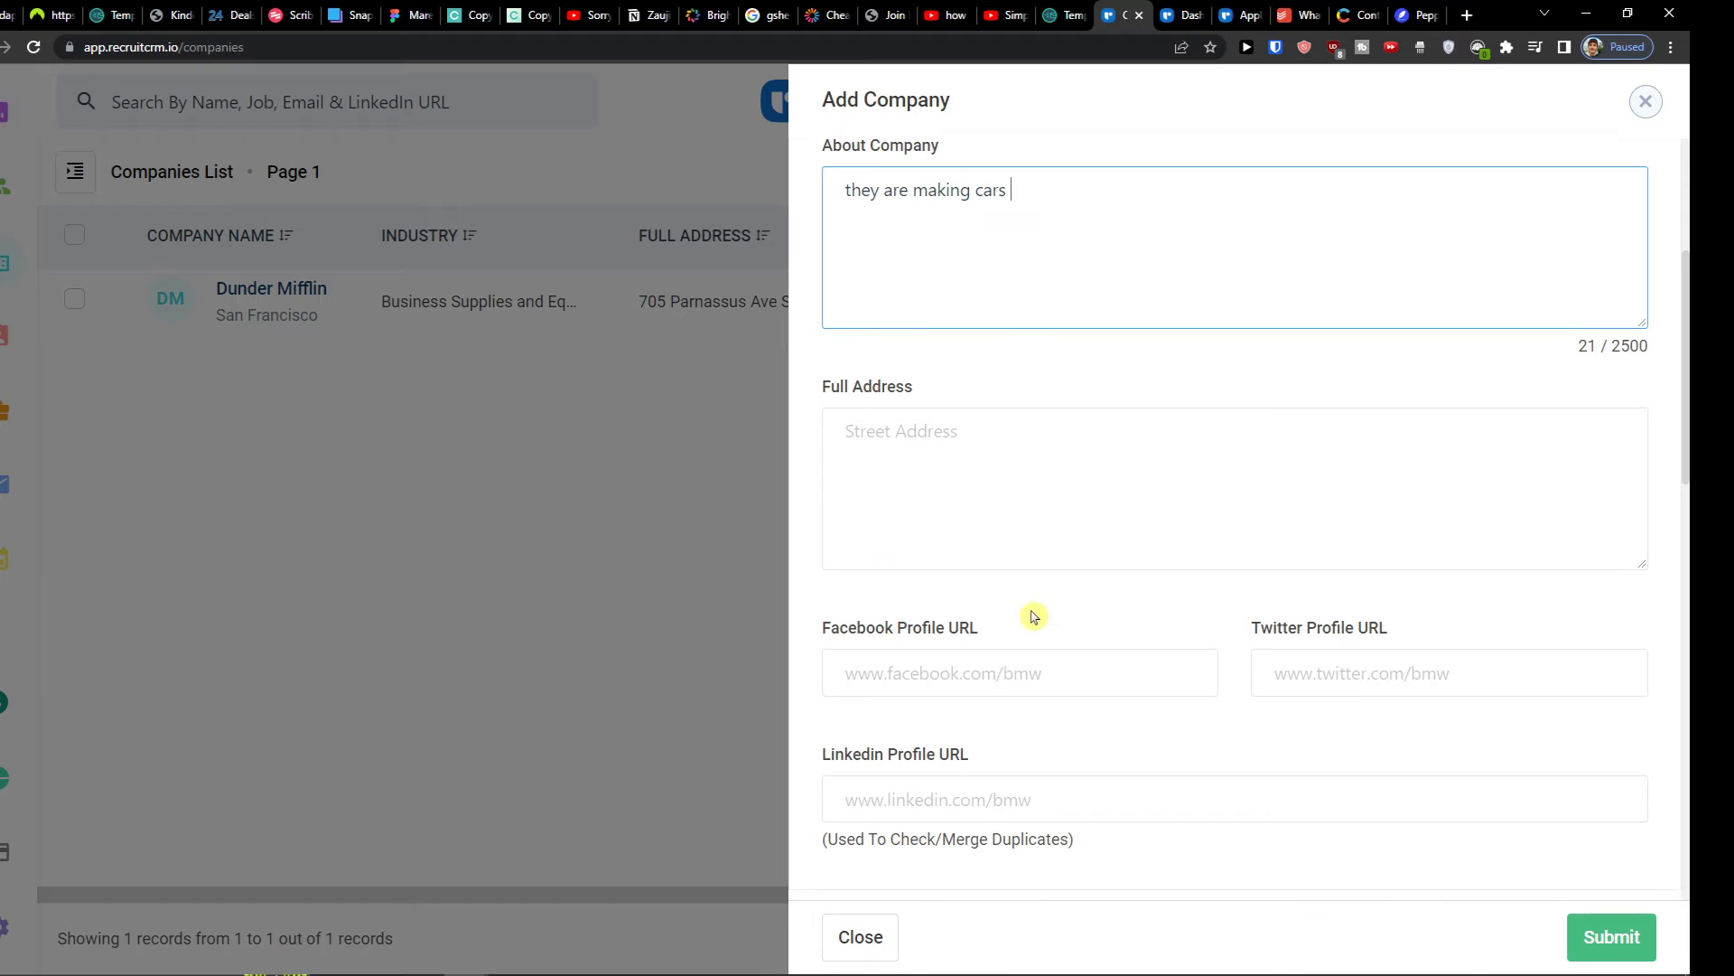
scroll(1024, 632, down, 4)
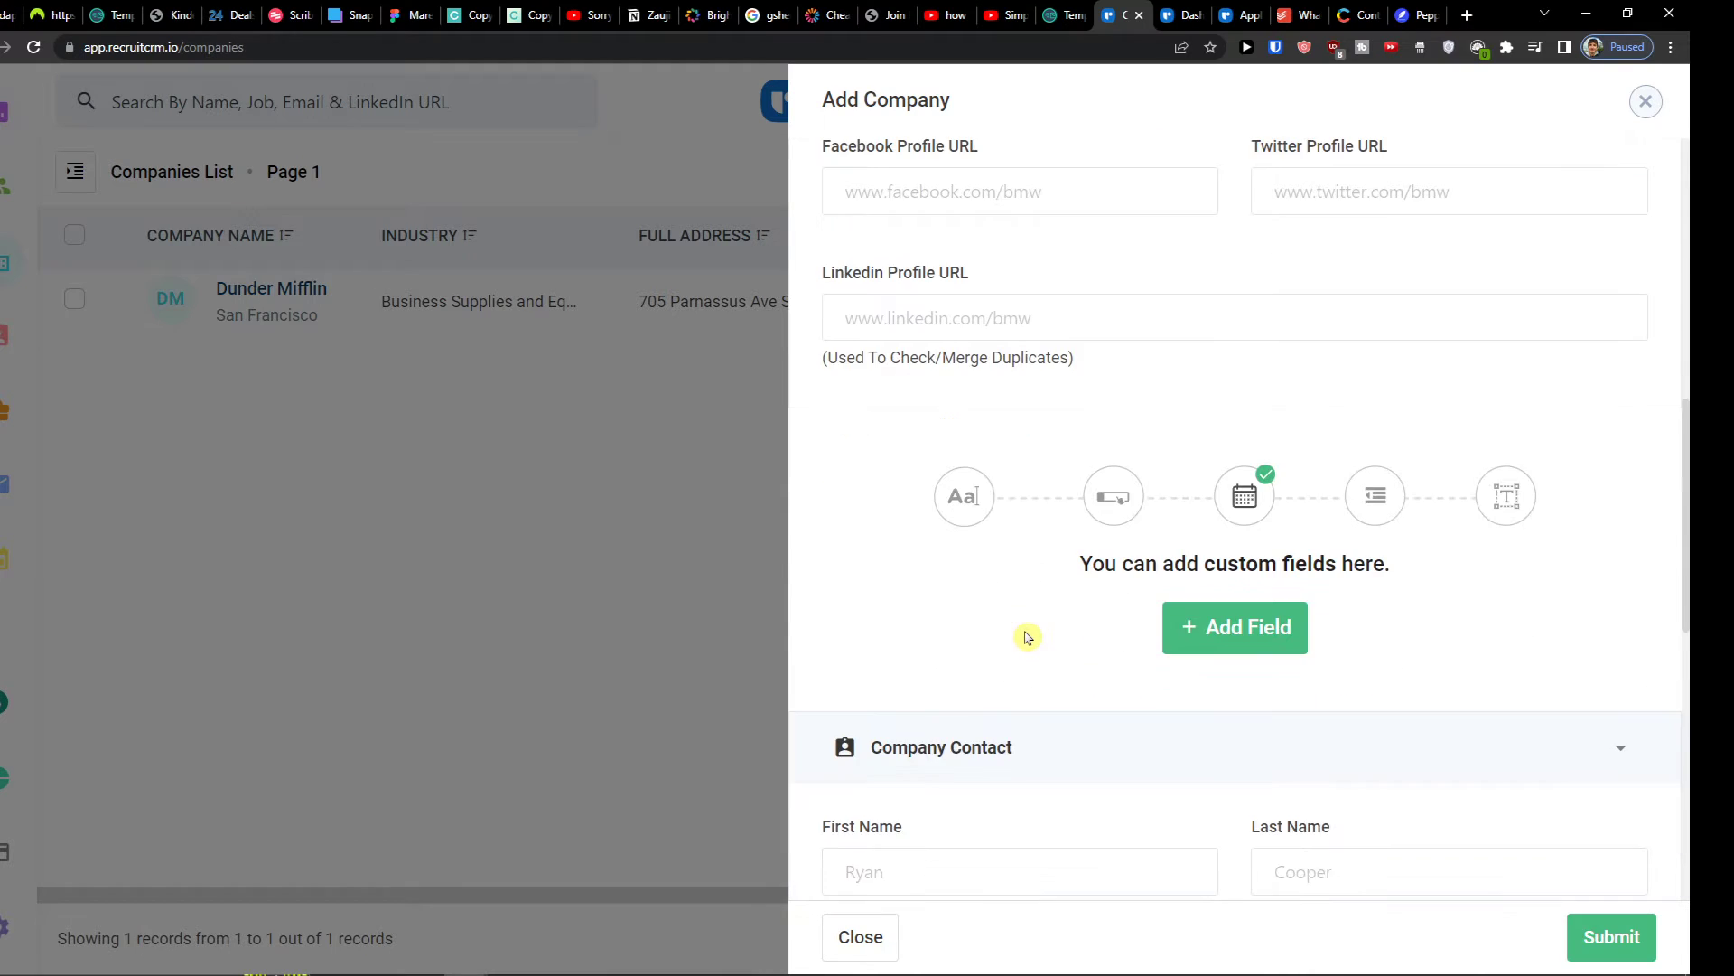
Enter the company contact's first and last name and set the contact's title to HR manager
scroll(1027, 637, up, 10)
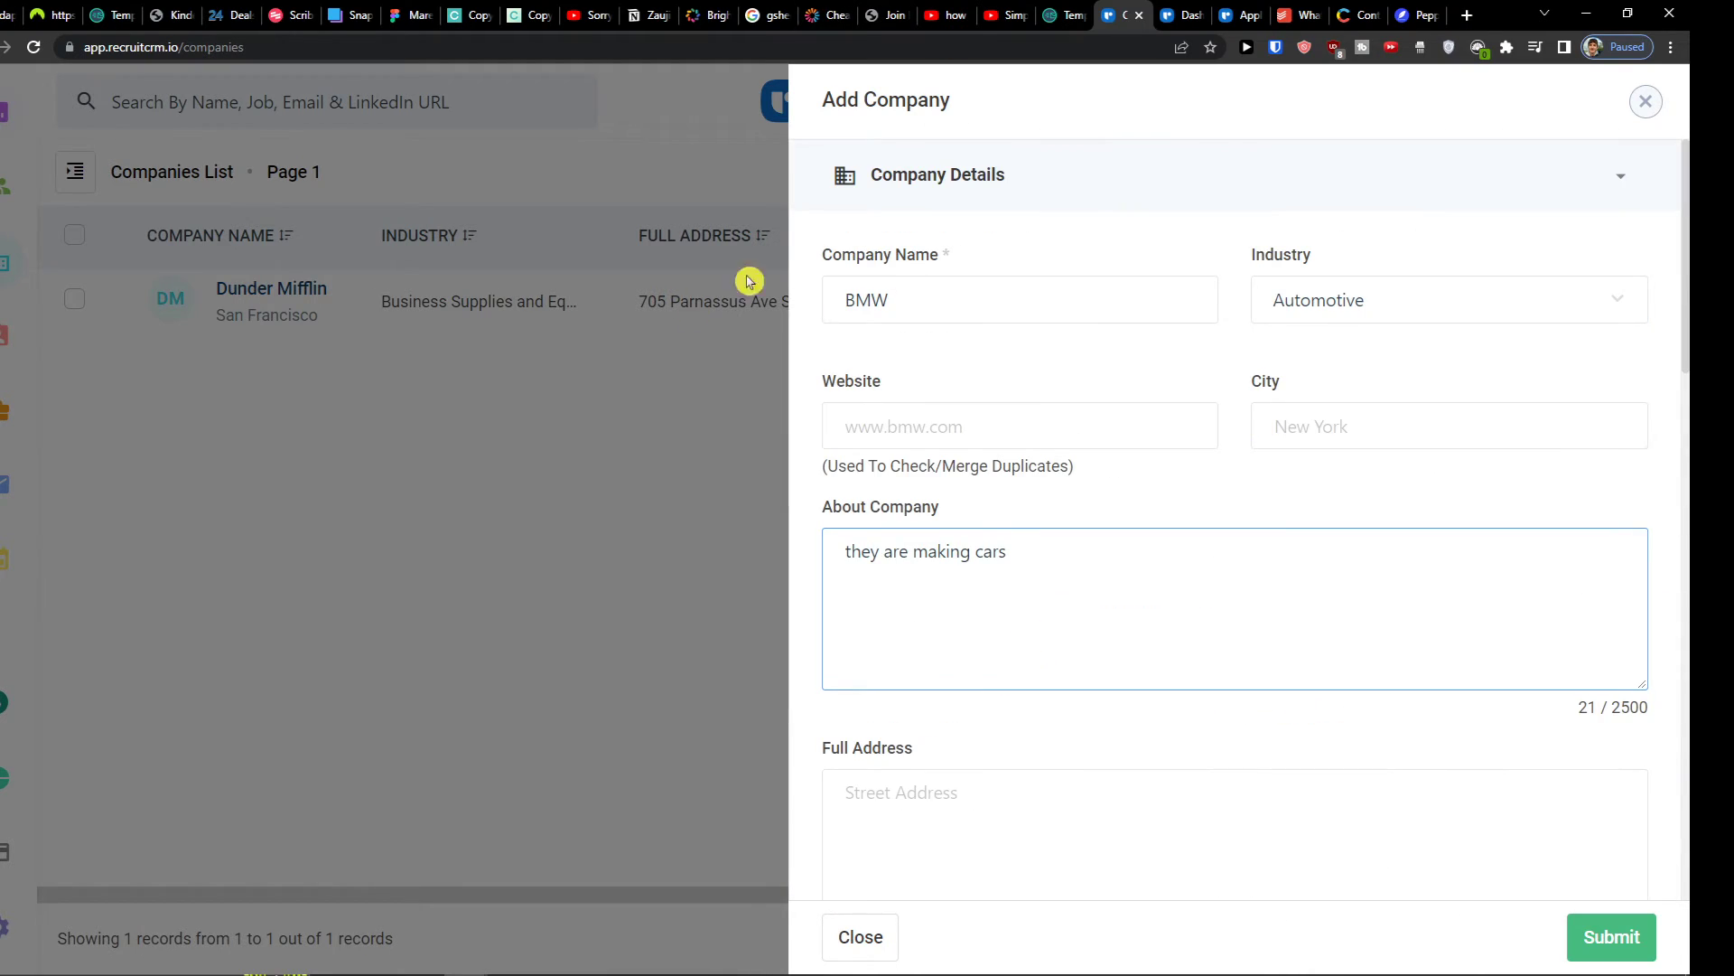
scroll(1123, 480, down, 8)
scroll(1058, 481, down, 5)
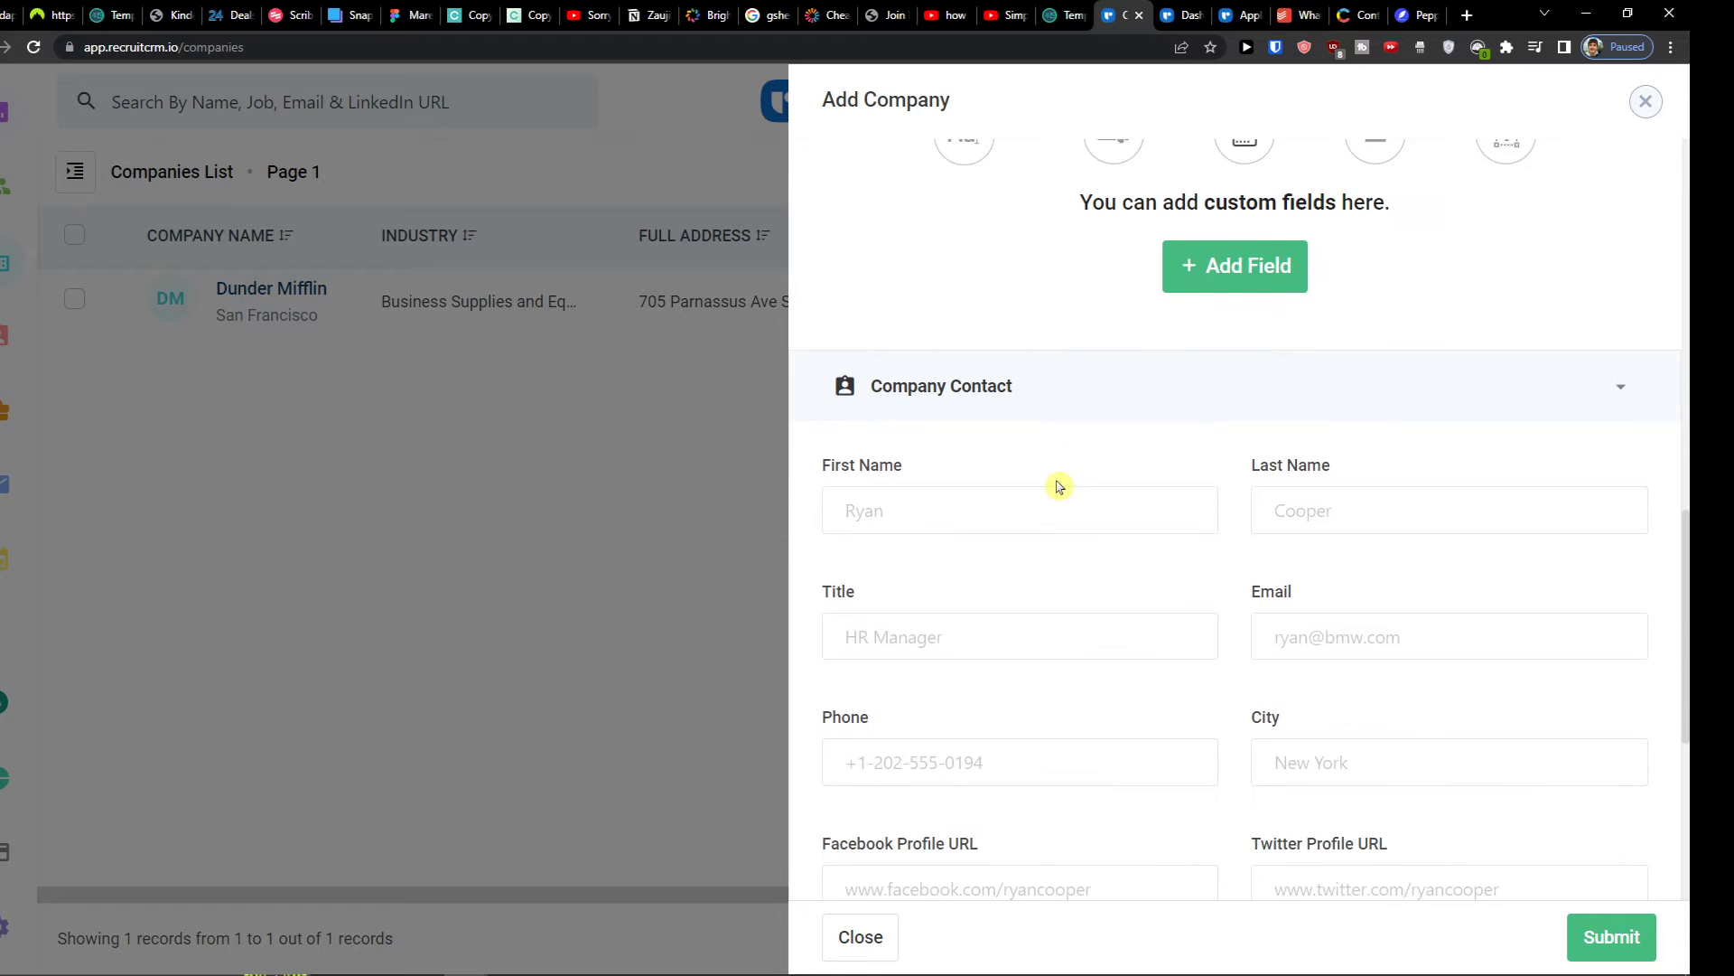
scroll(1060, 486, down, 1)
click(965, 398)
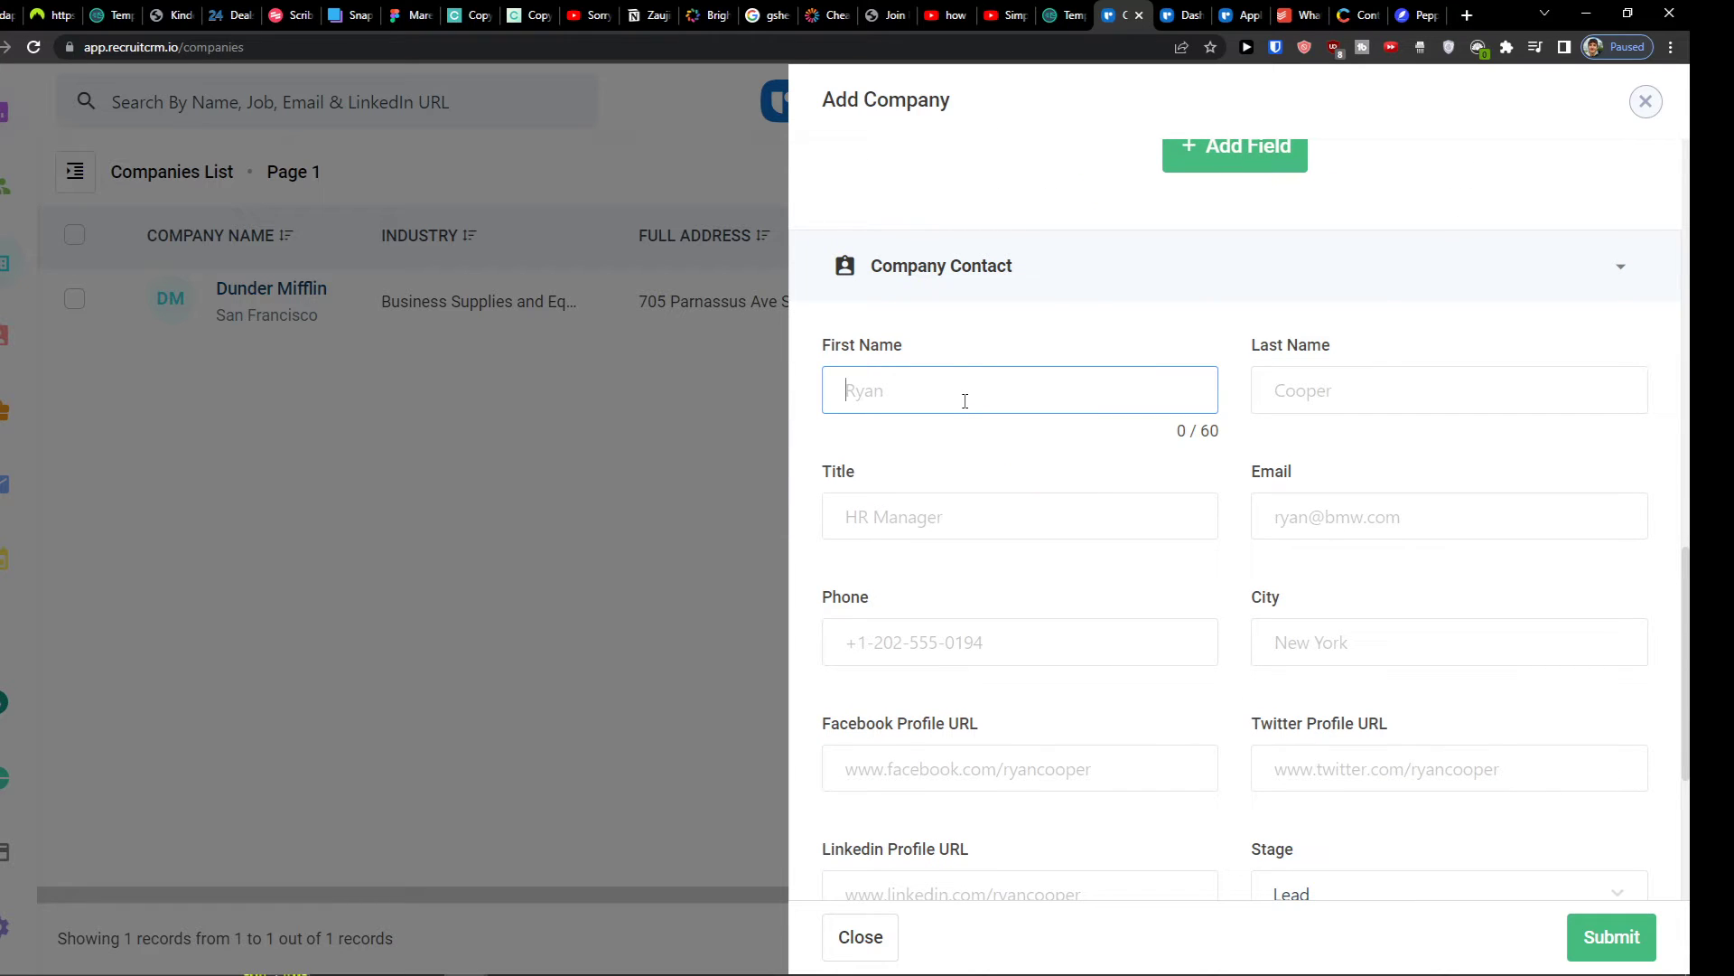
key(Tab)
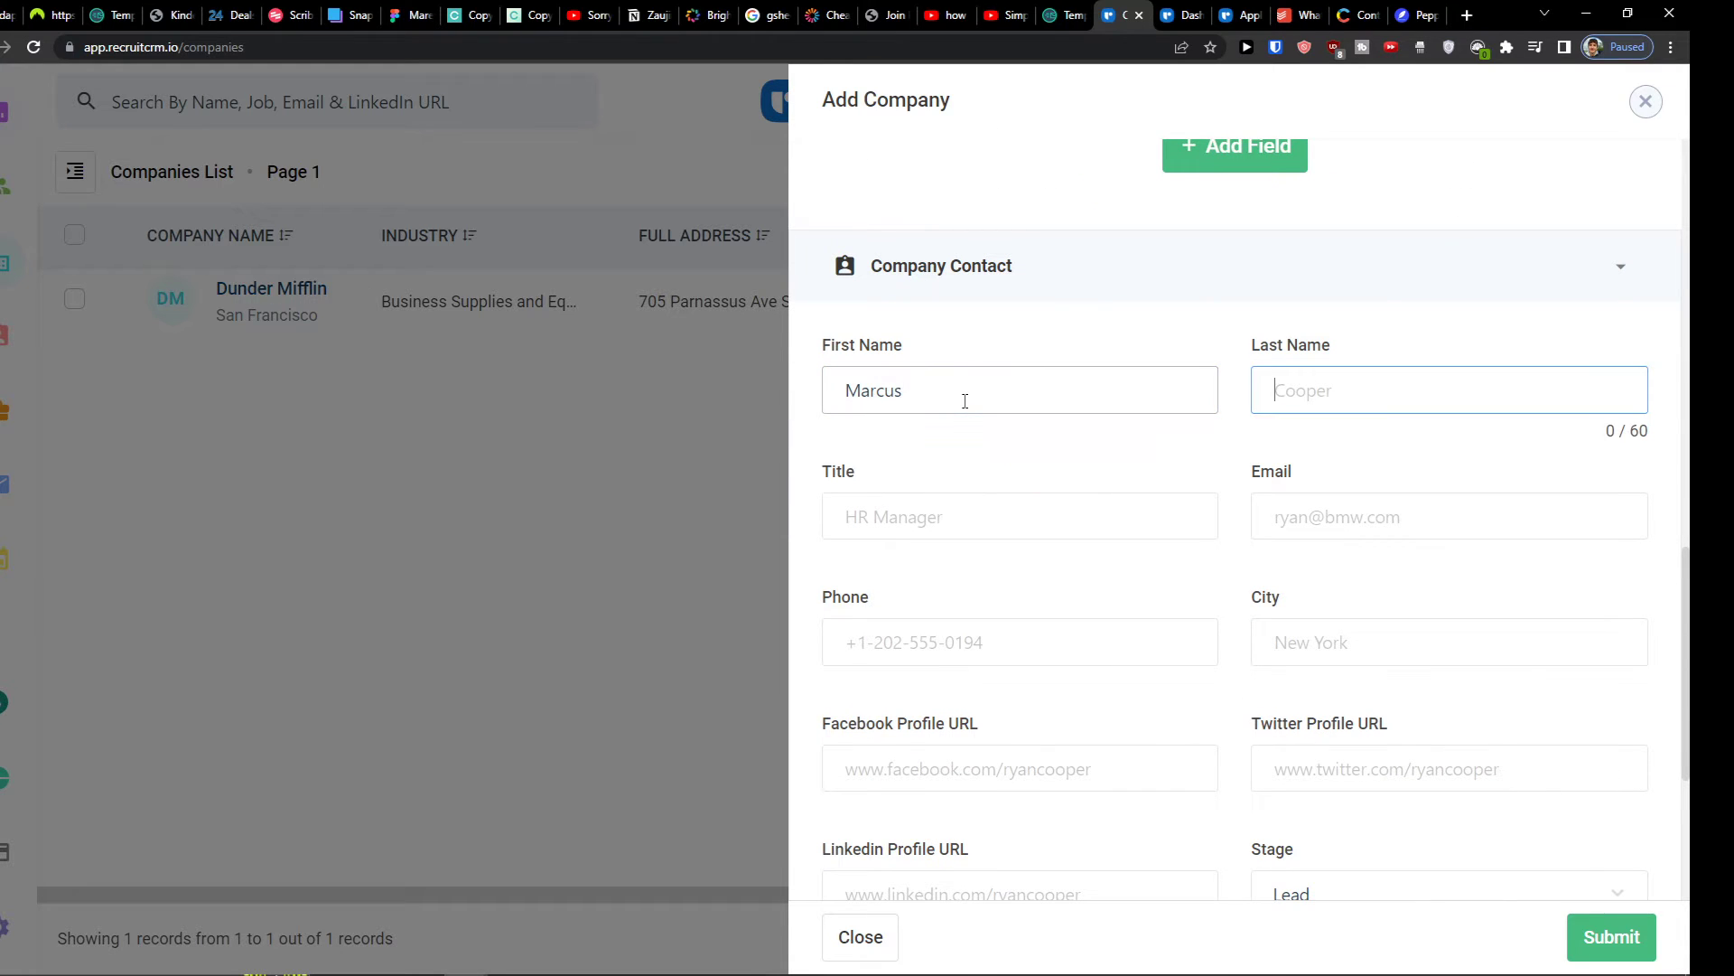
key(Tab)
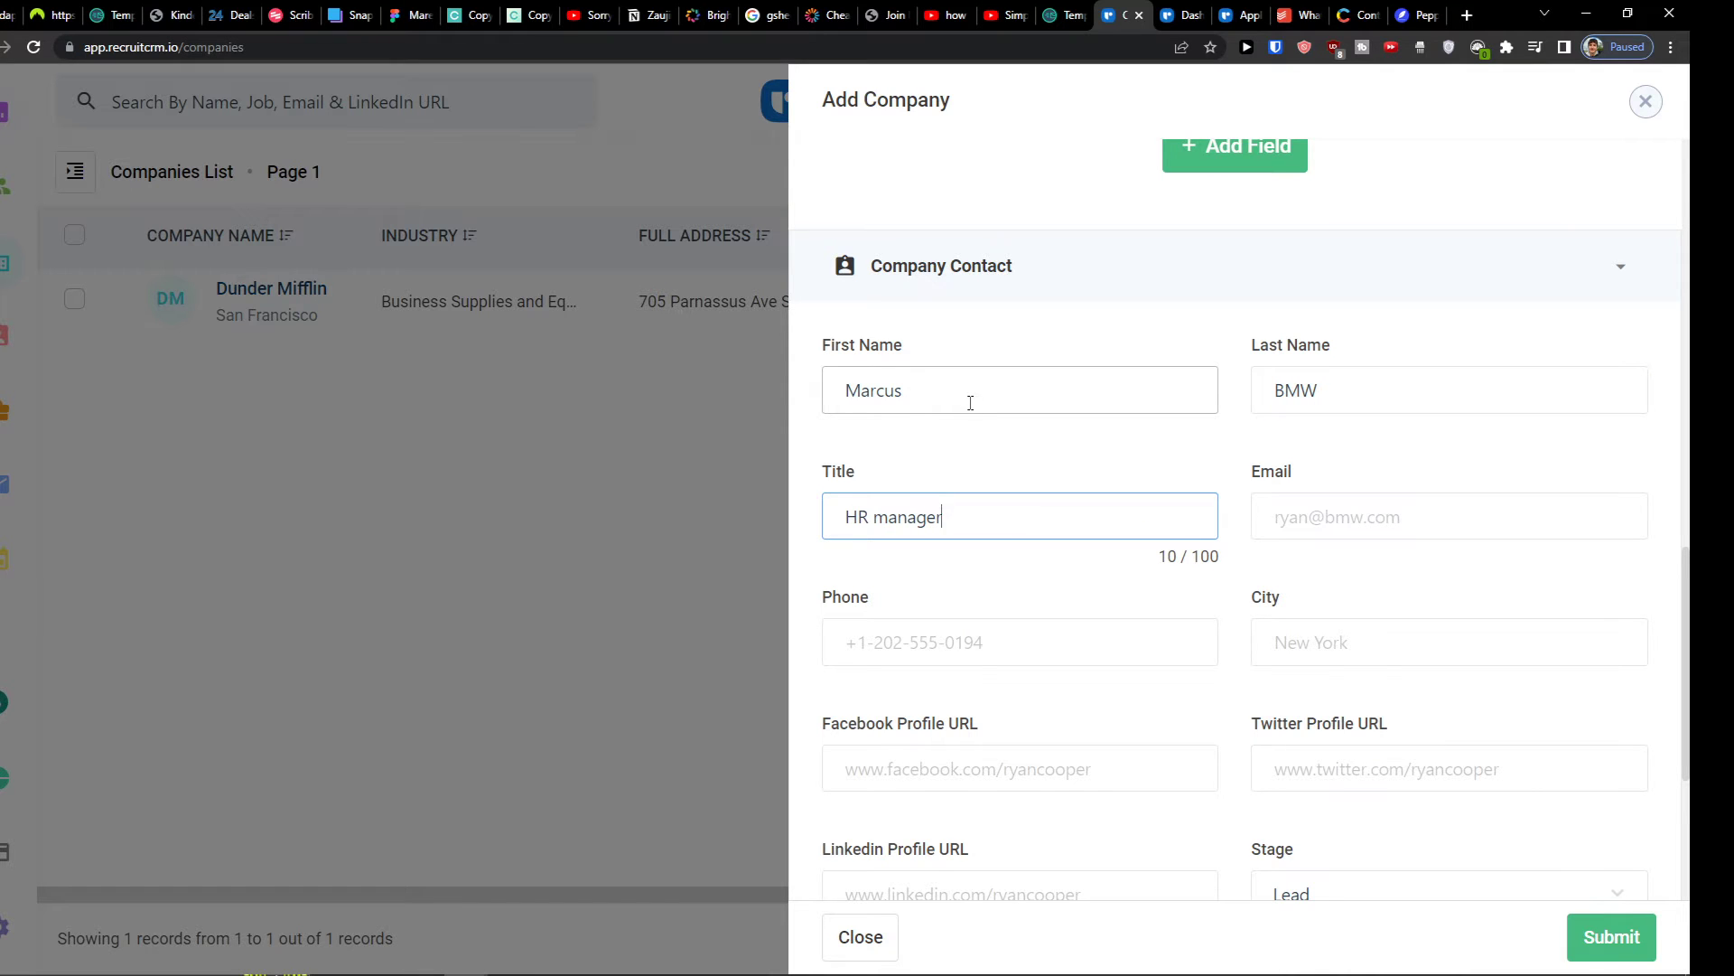
Review the remaining contact and company fields, and submit the new BMW company record
scroll(976, 415, down, 3)
scroll(1013, 481, up, 7)
scroll(1012, 479, up, 3)
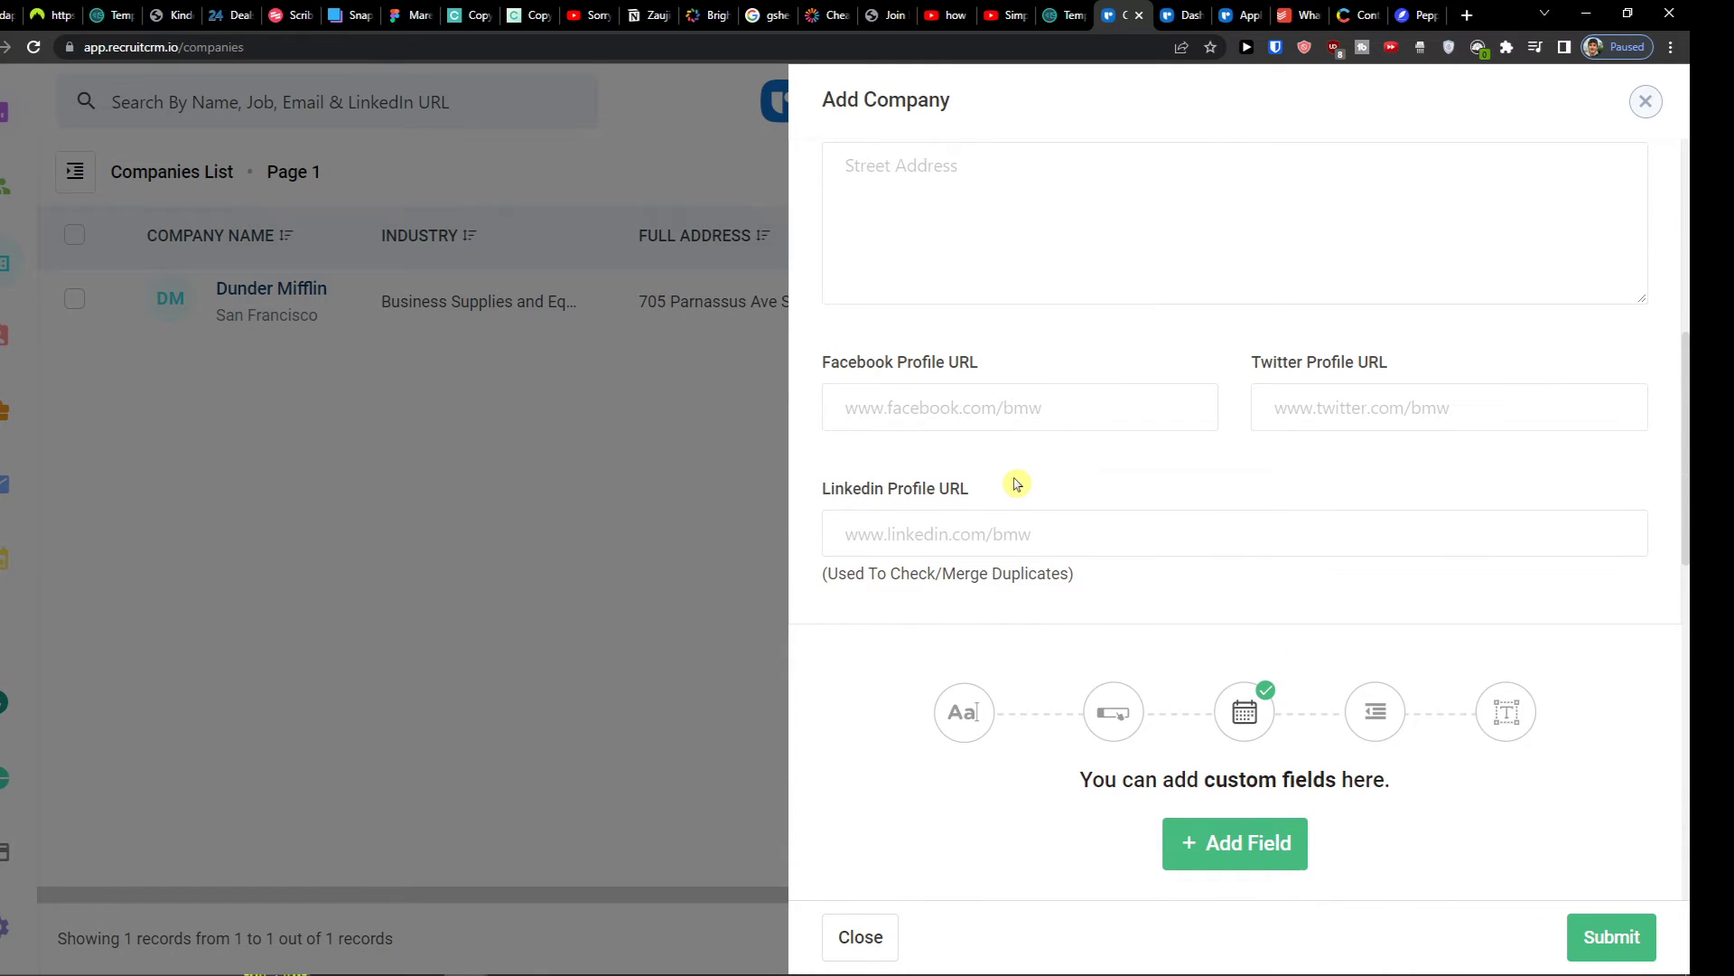
scroll(1014, 483, up, 6)
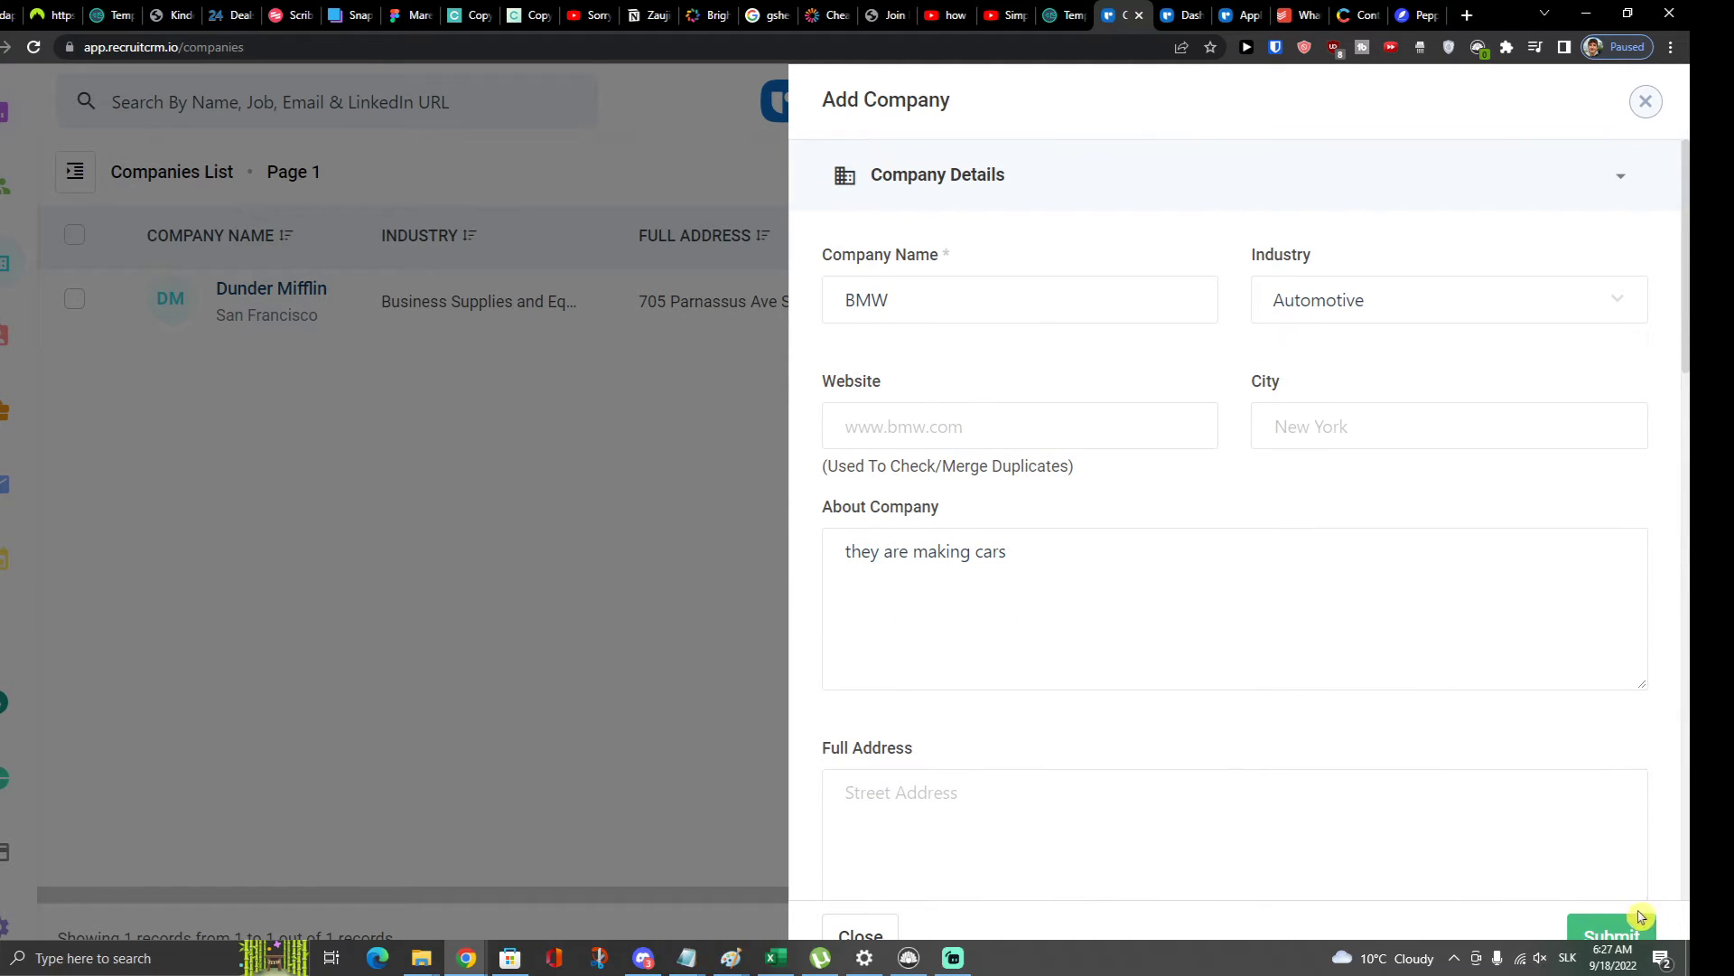
click(1596, 940)
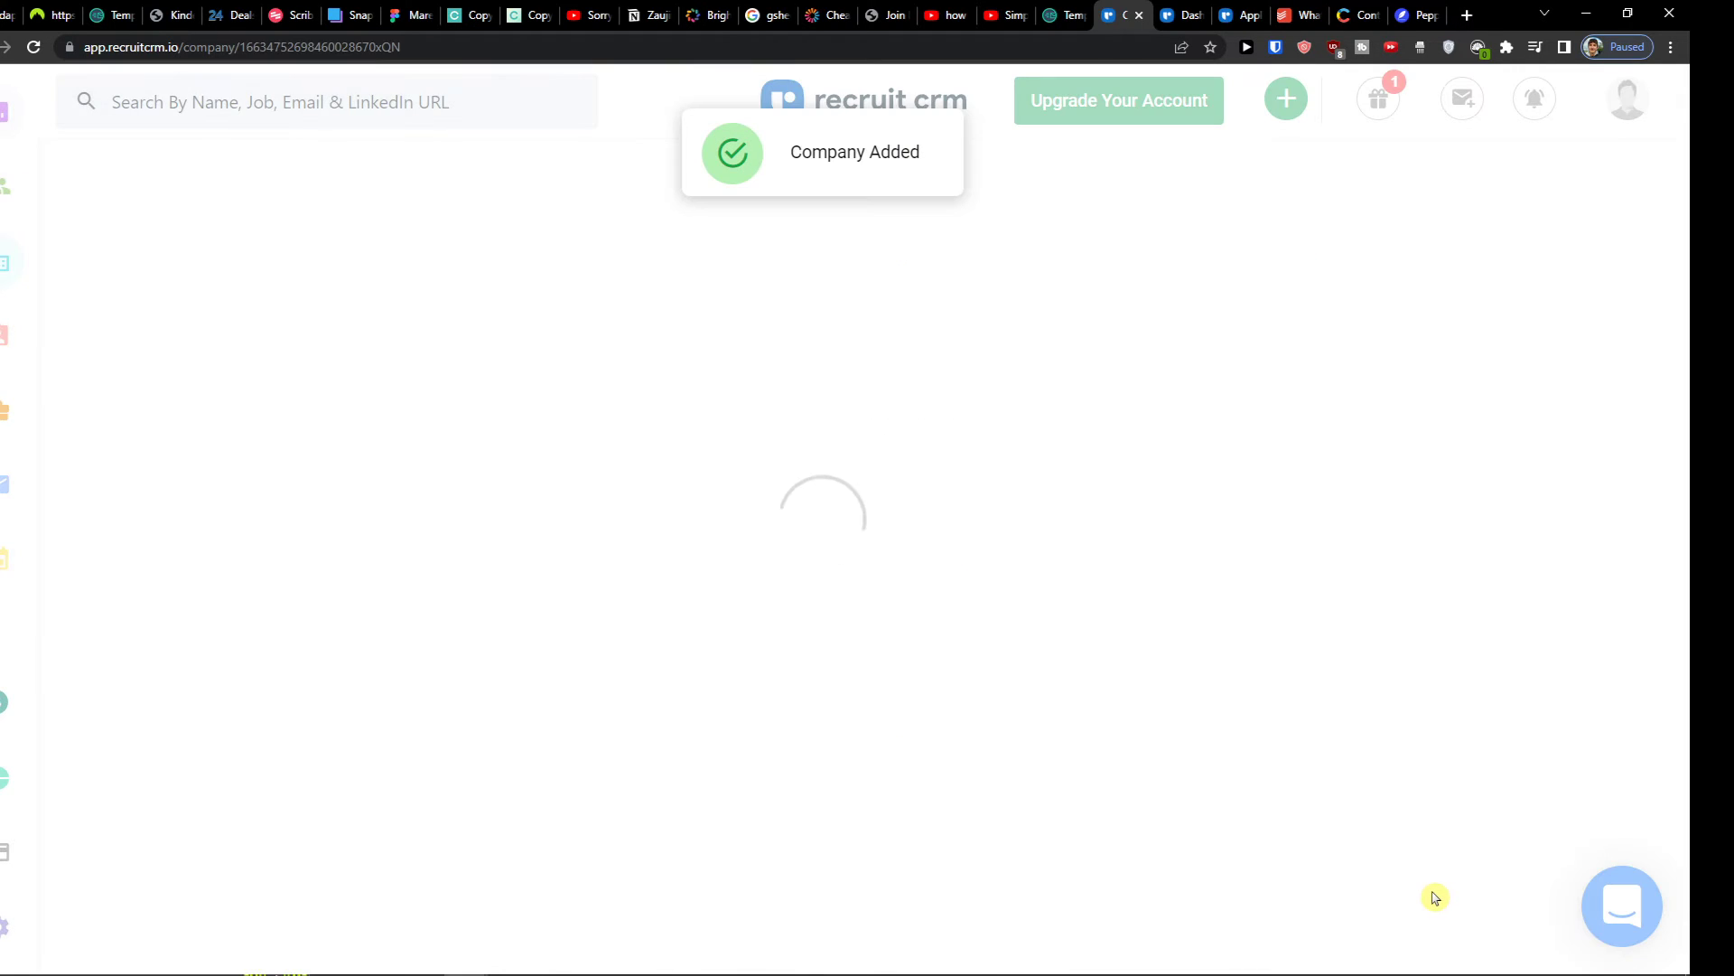
Look over the BMW company record, including its open jobs, closed jobs, hotlists and related deals
scroll(918, 663, down, 3)
scroll(923, 673, up, 3)
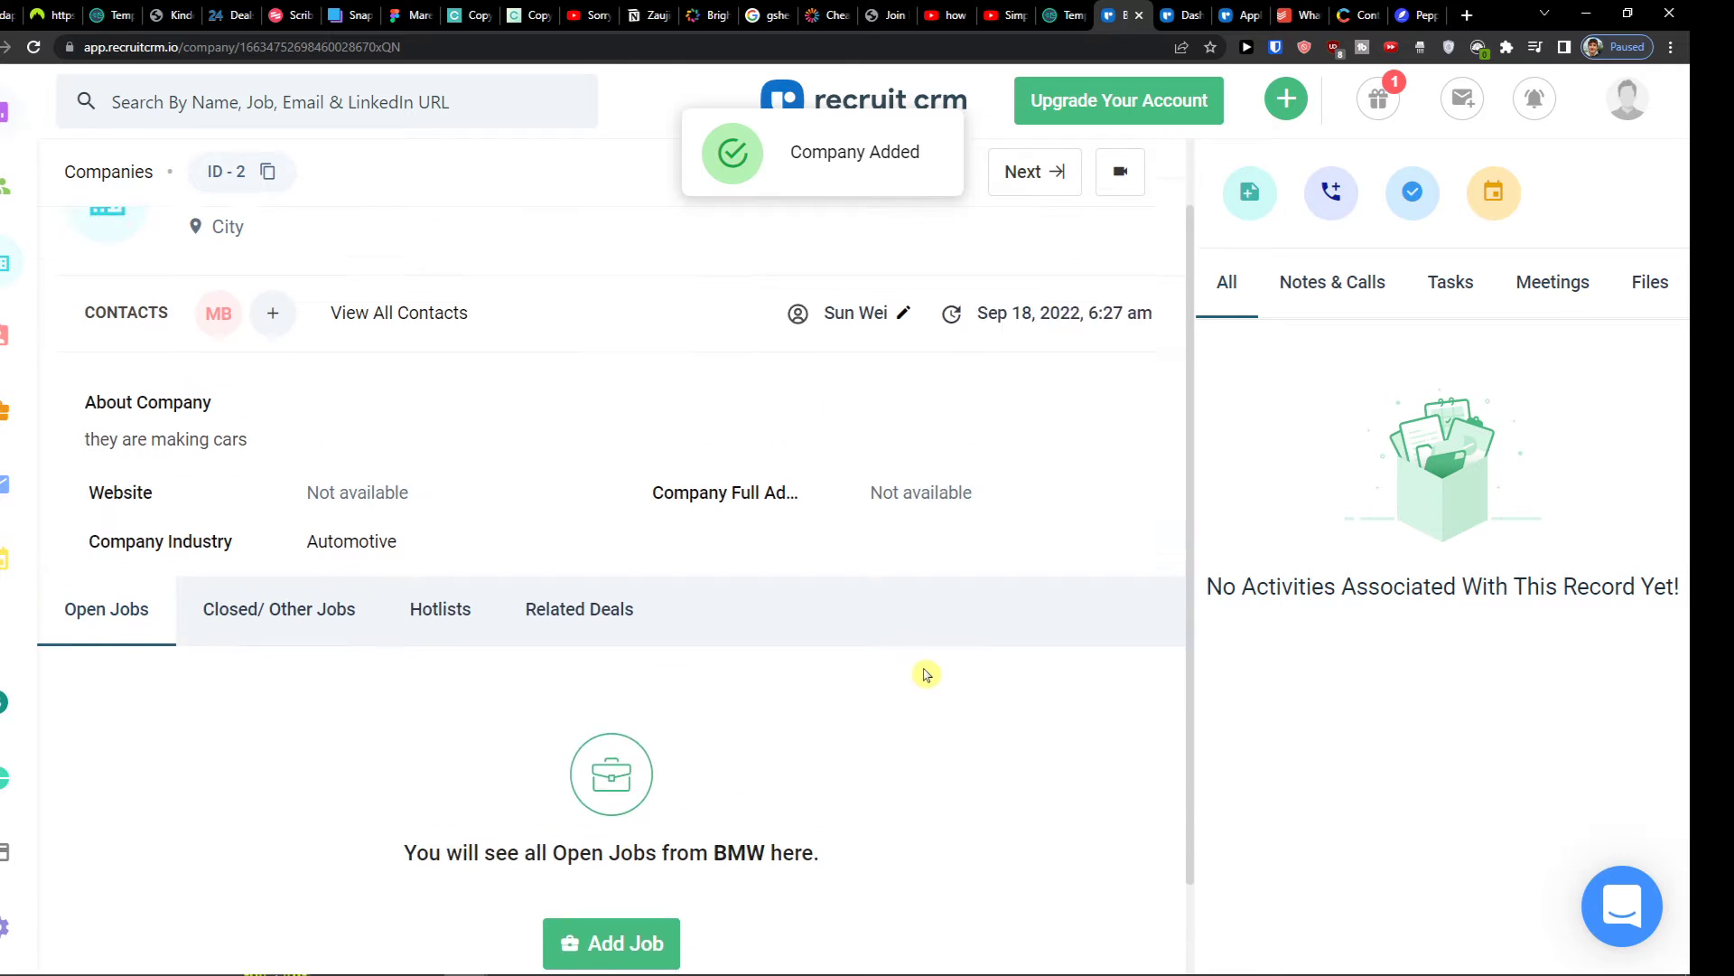
click(187, 711)
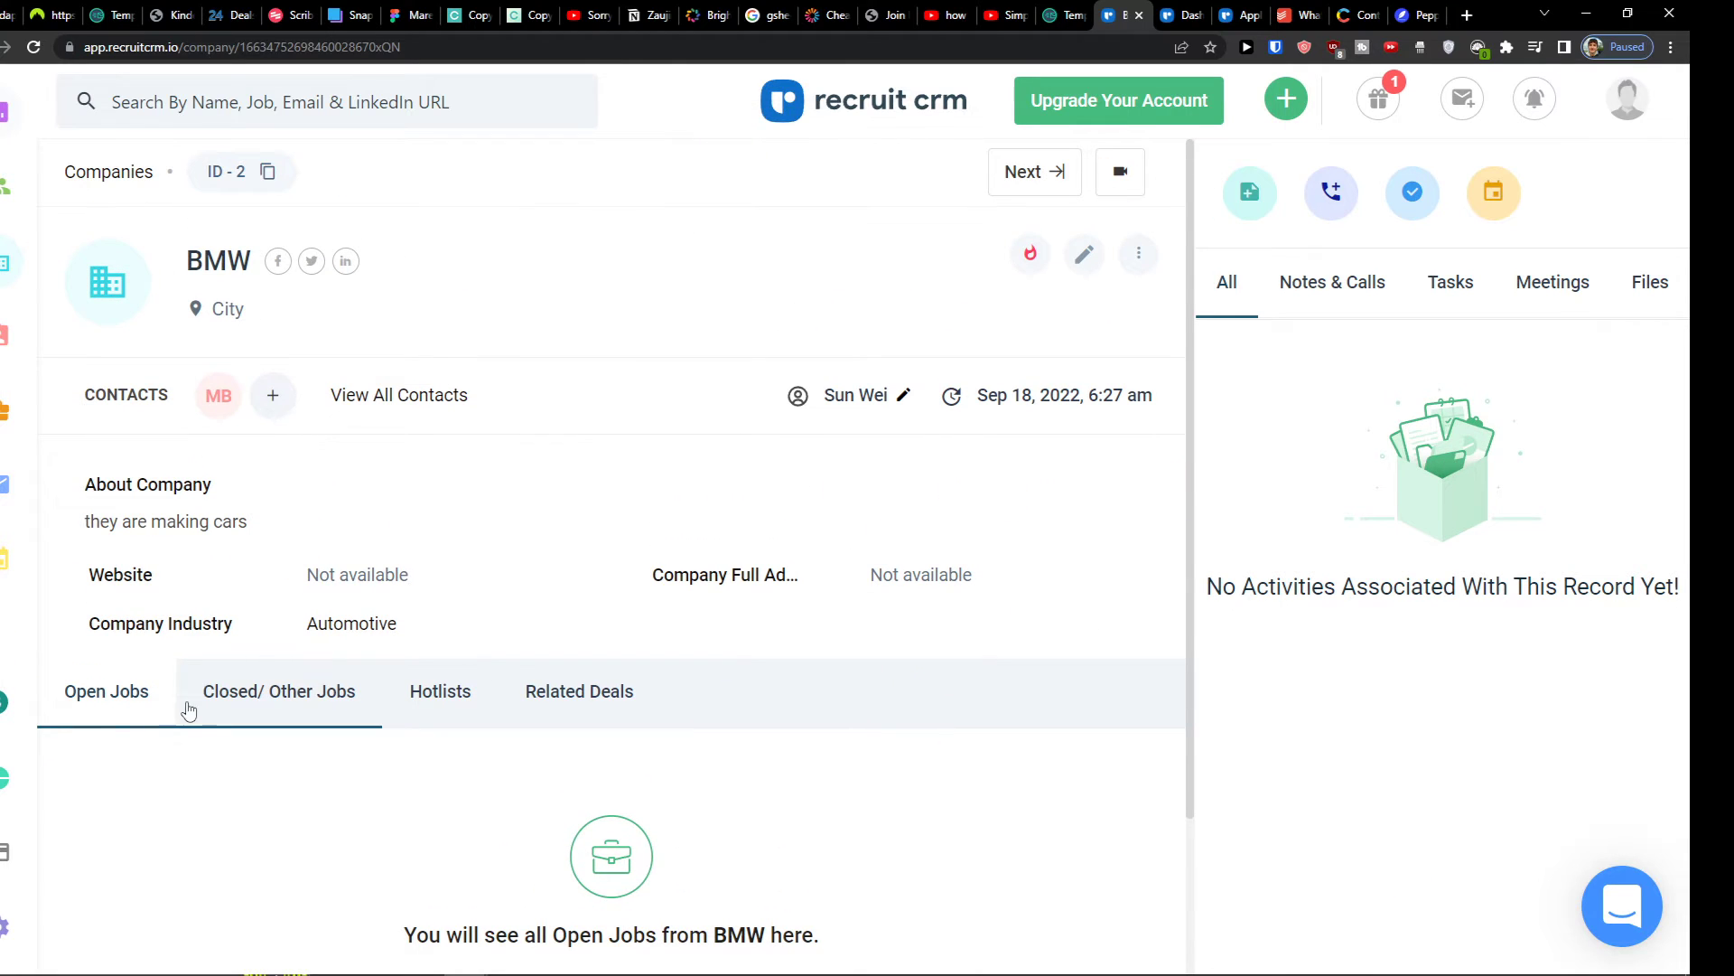
click(439, 697)
click(557, 708)
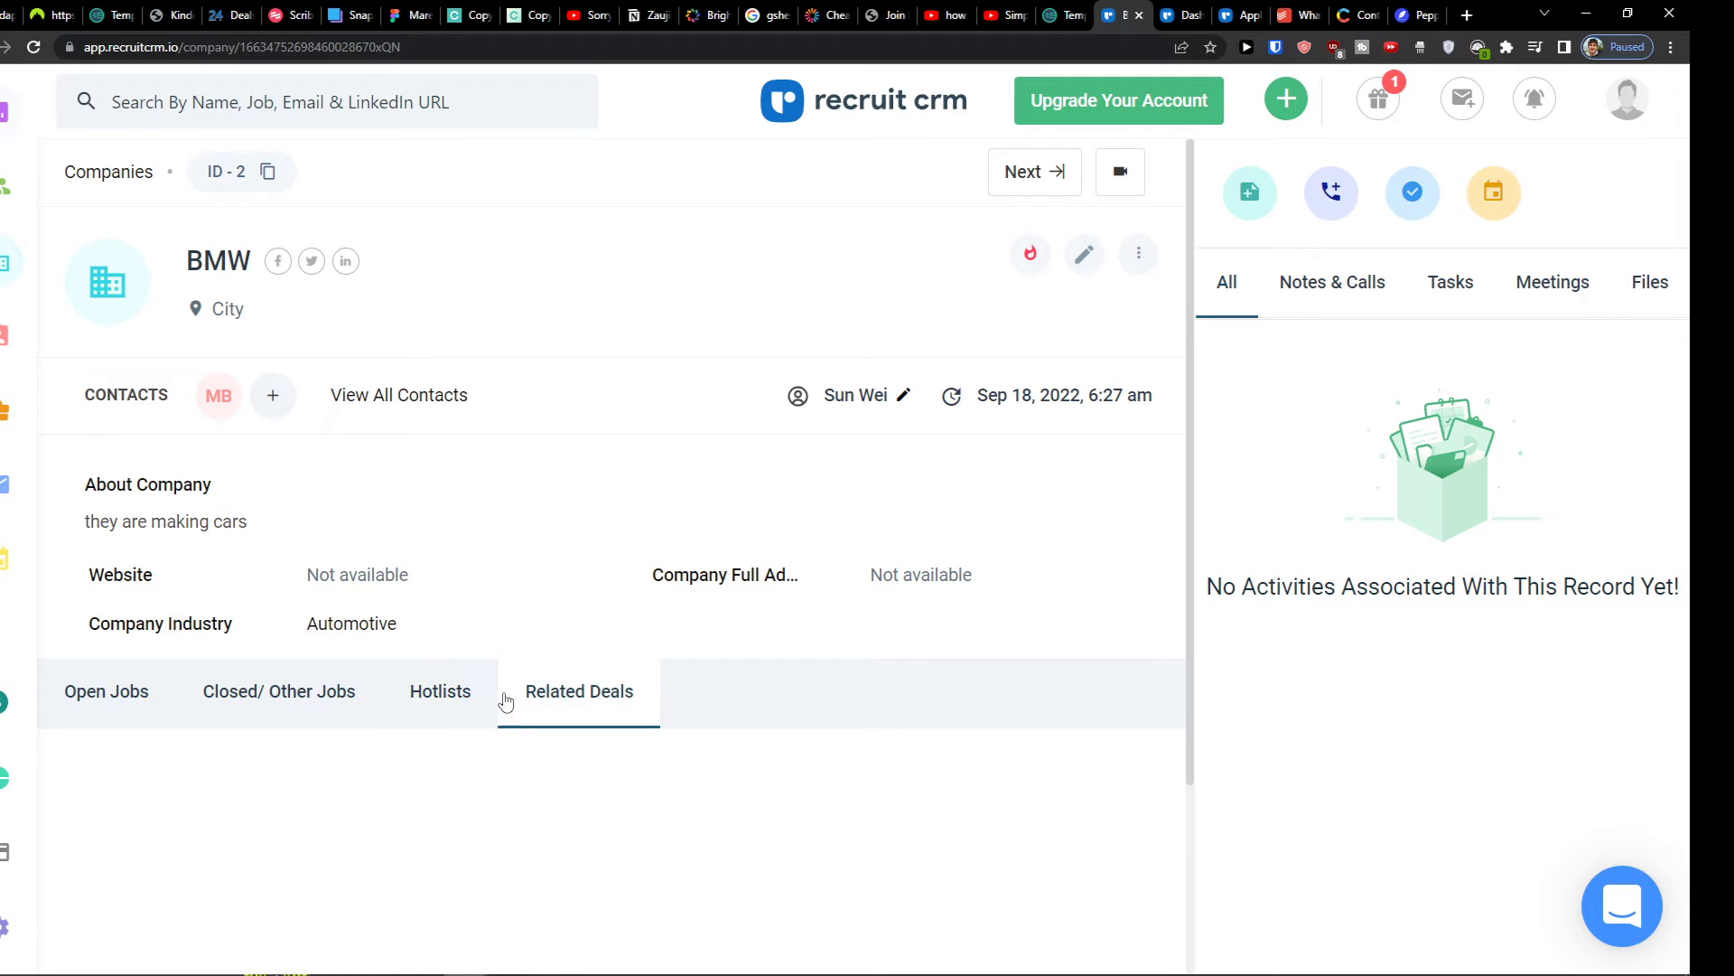
click(104, 697)
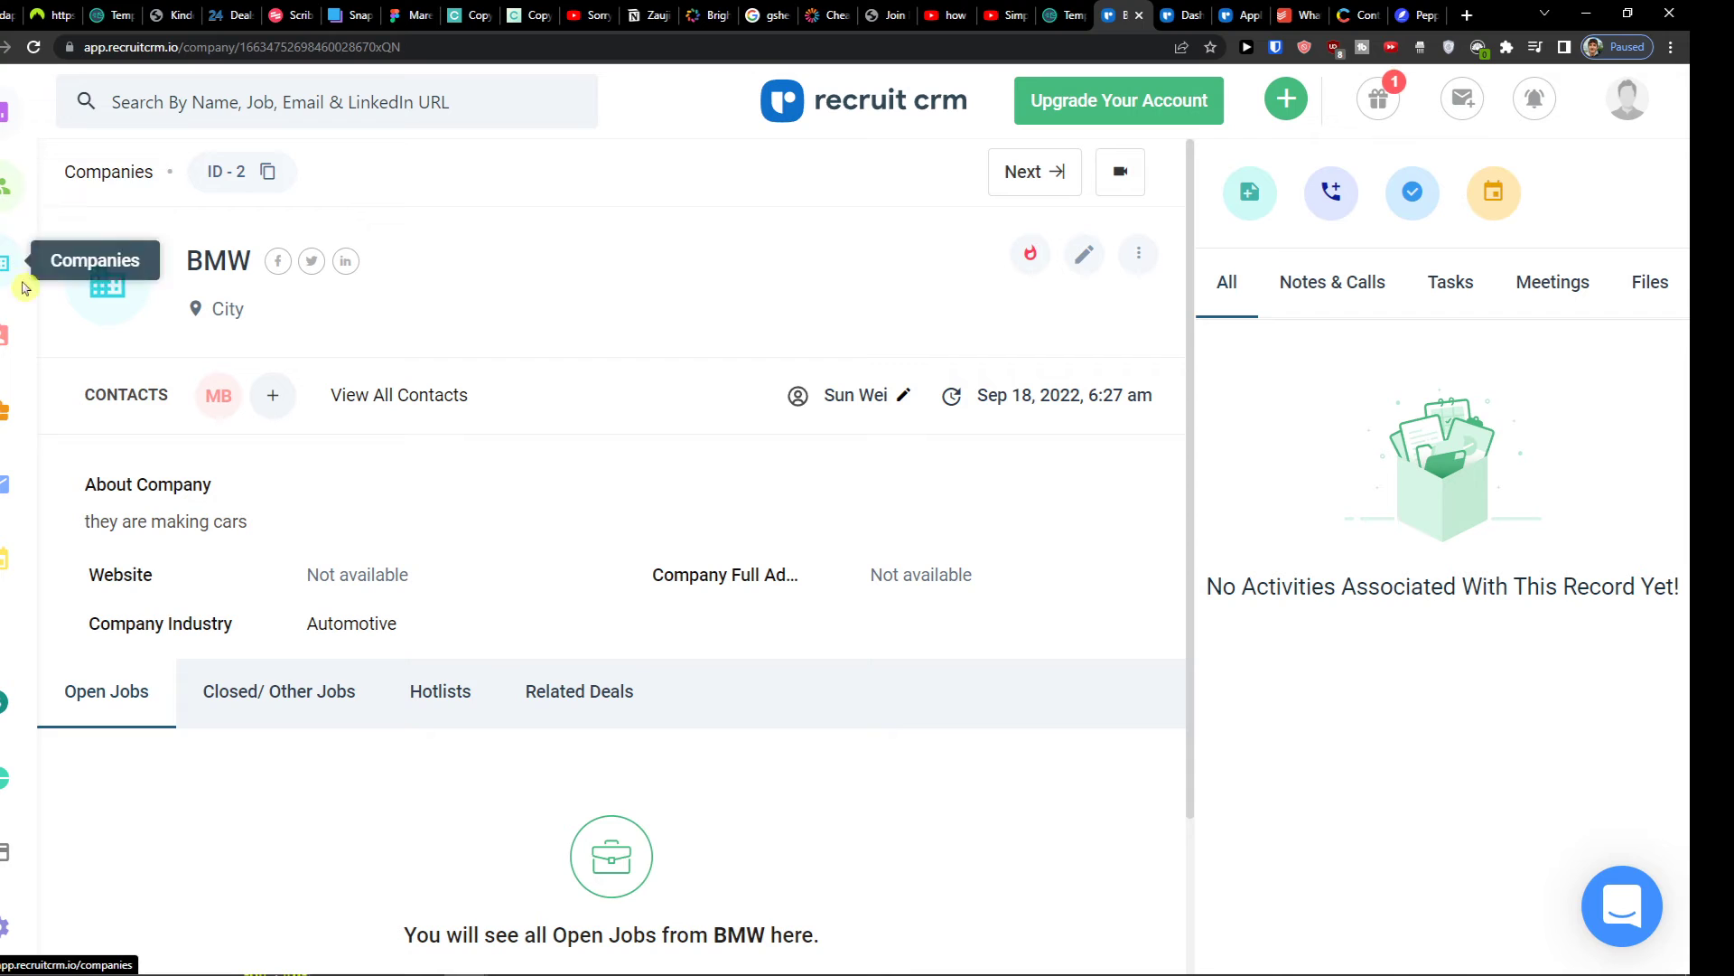
scroll(426, 758, down, 2)
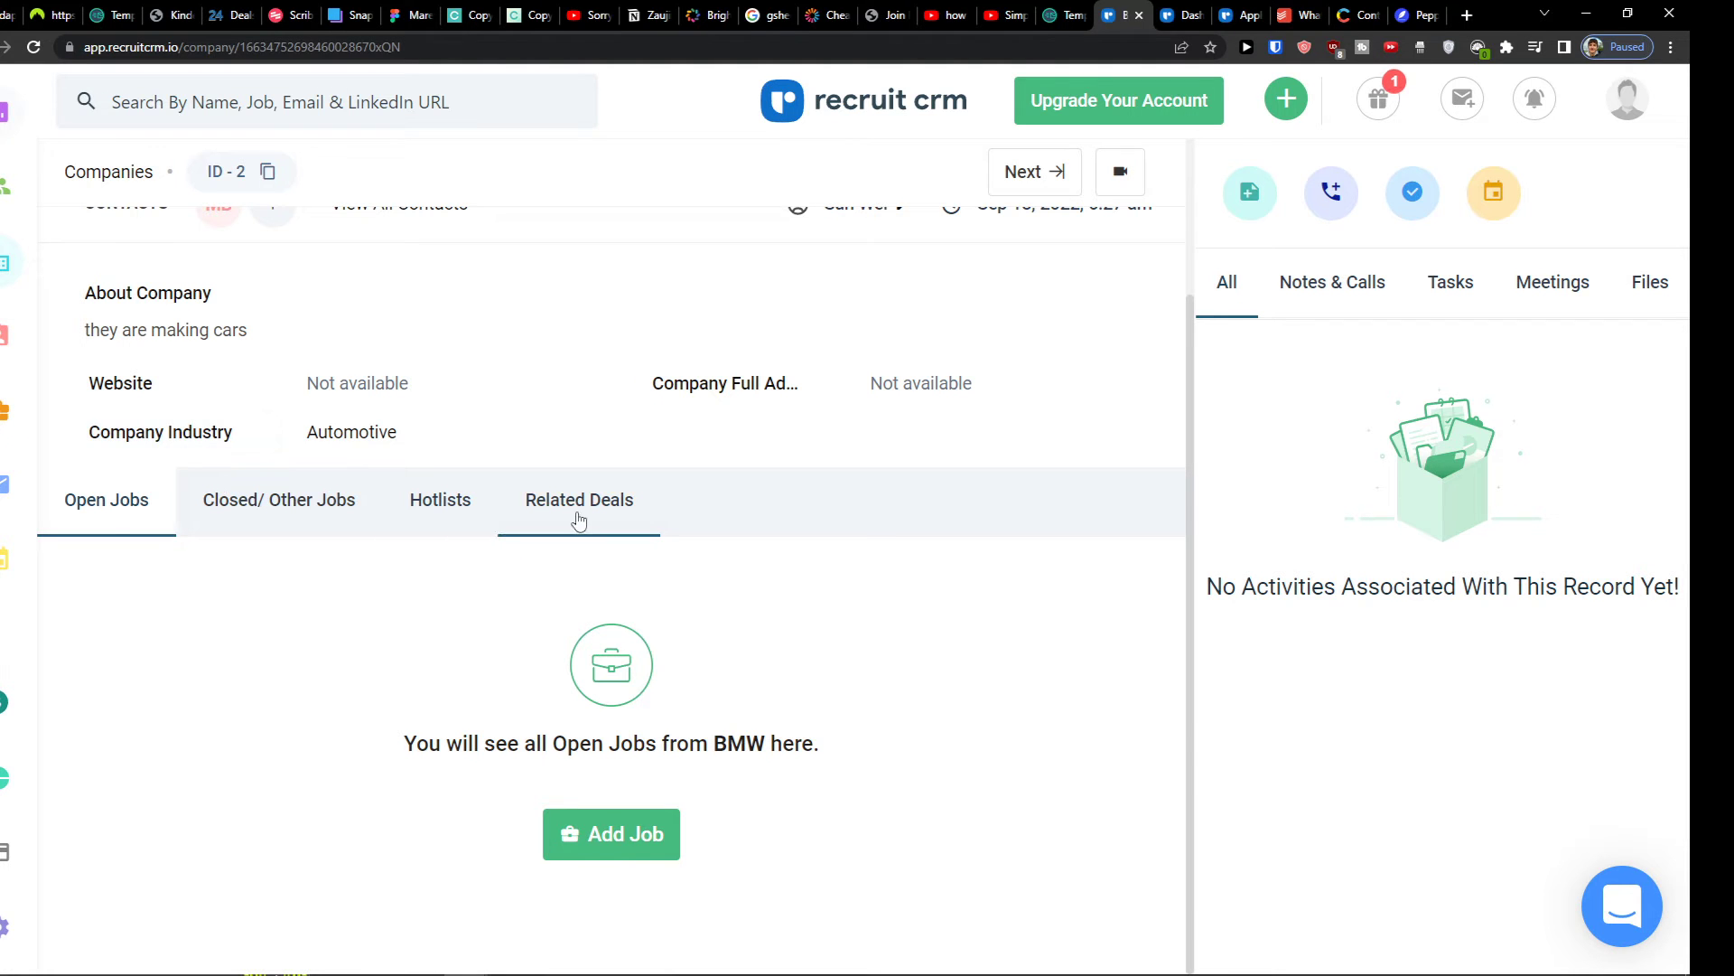
scroll(607, 502, up, 2)
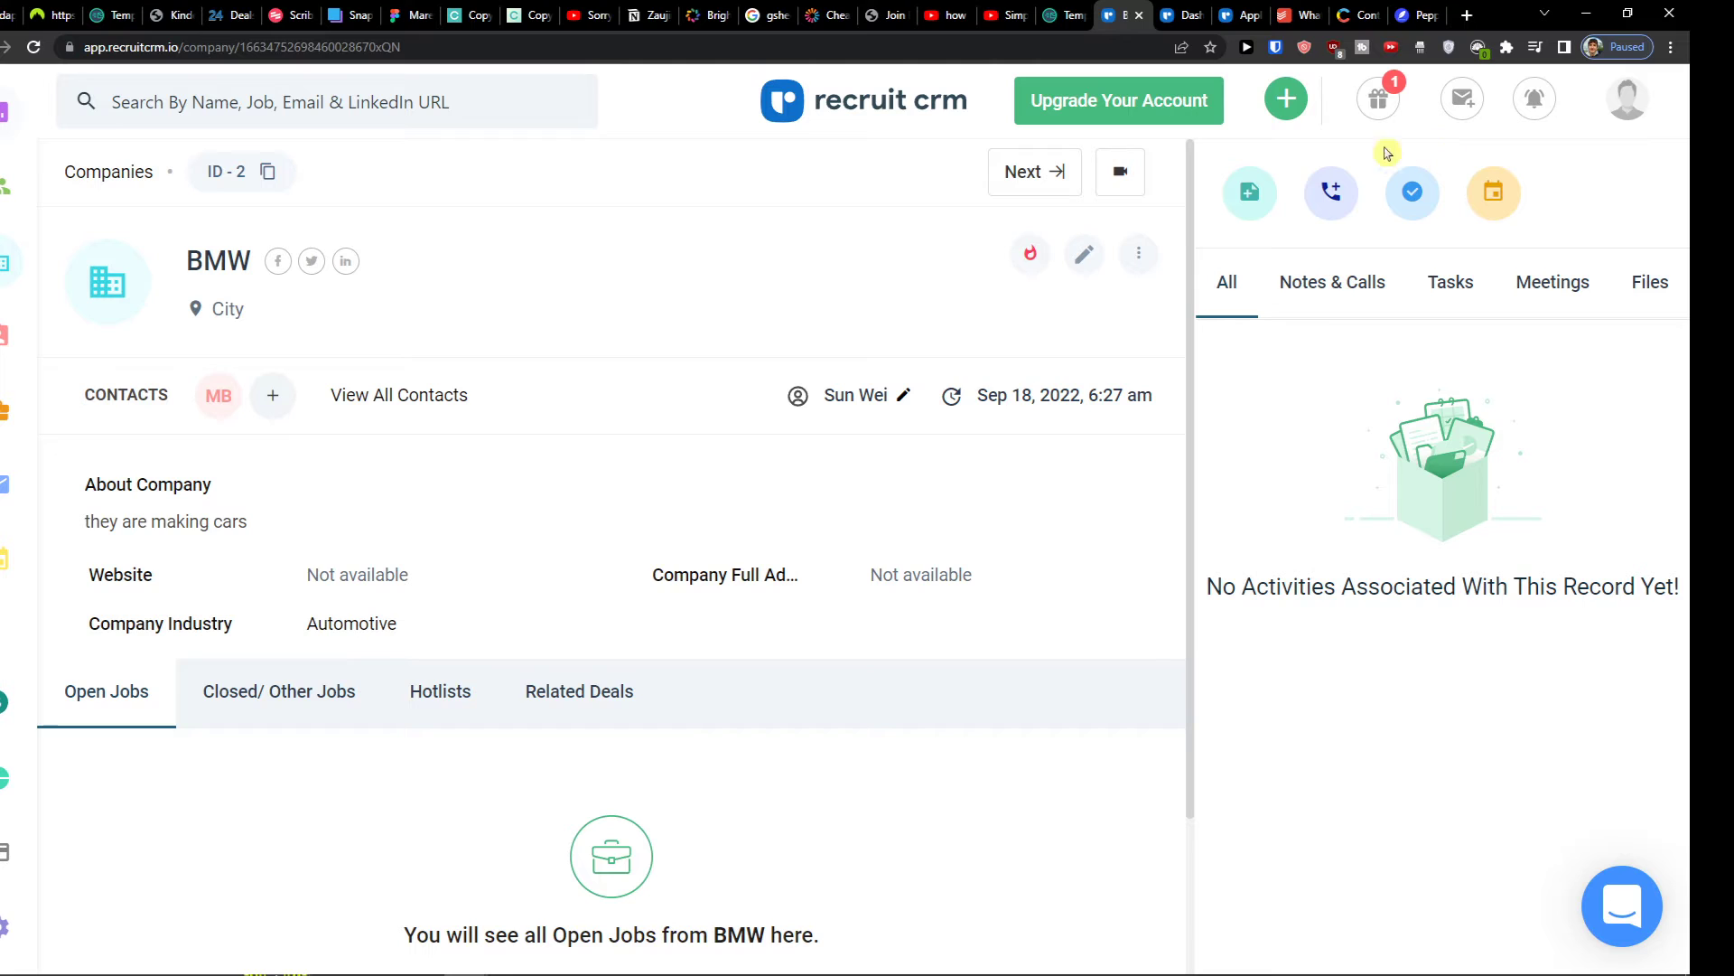
Check which record types can be quickly created from anywhere, and view the contacts list
click(1300, 87)
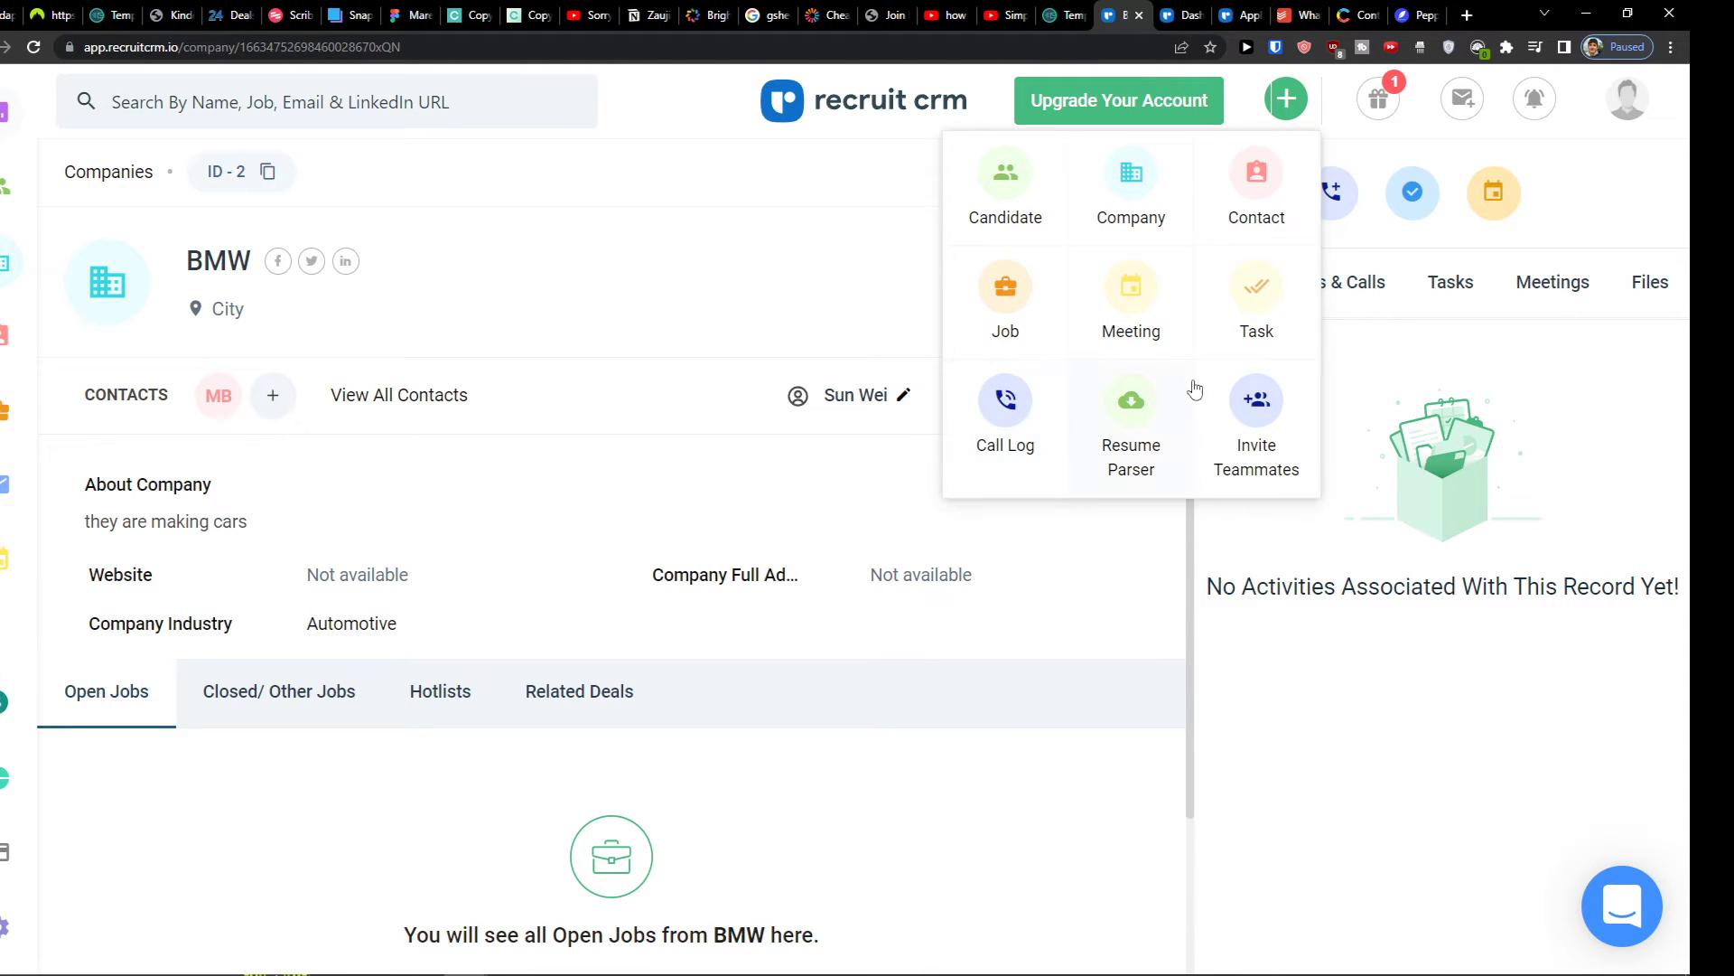
click(1426, 350)
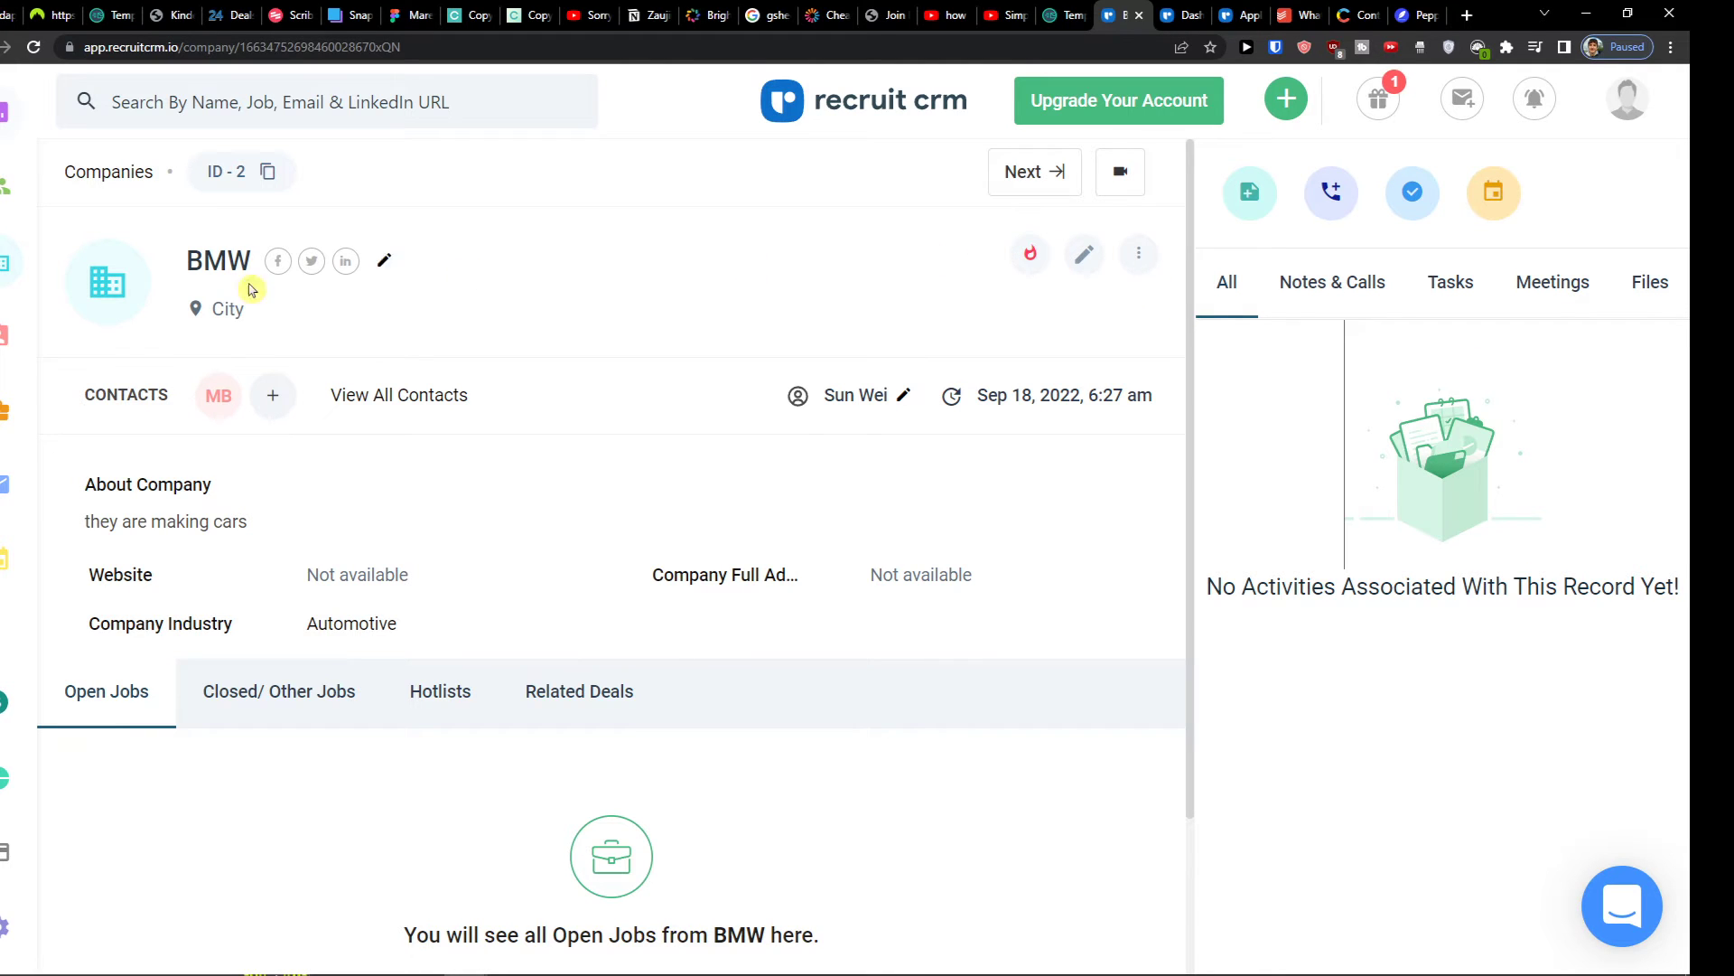
click(4, 335)
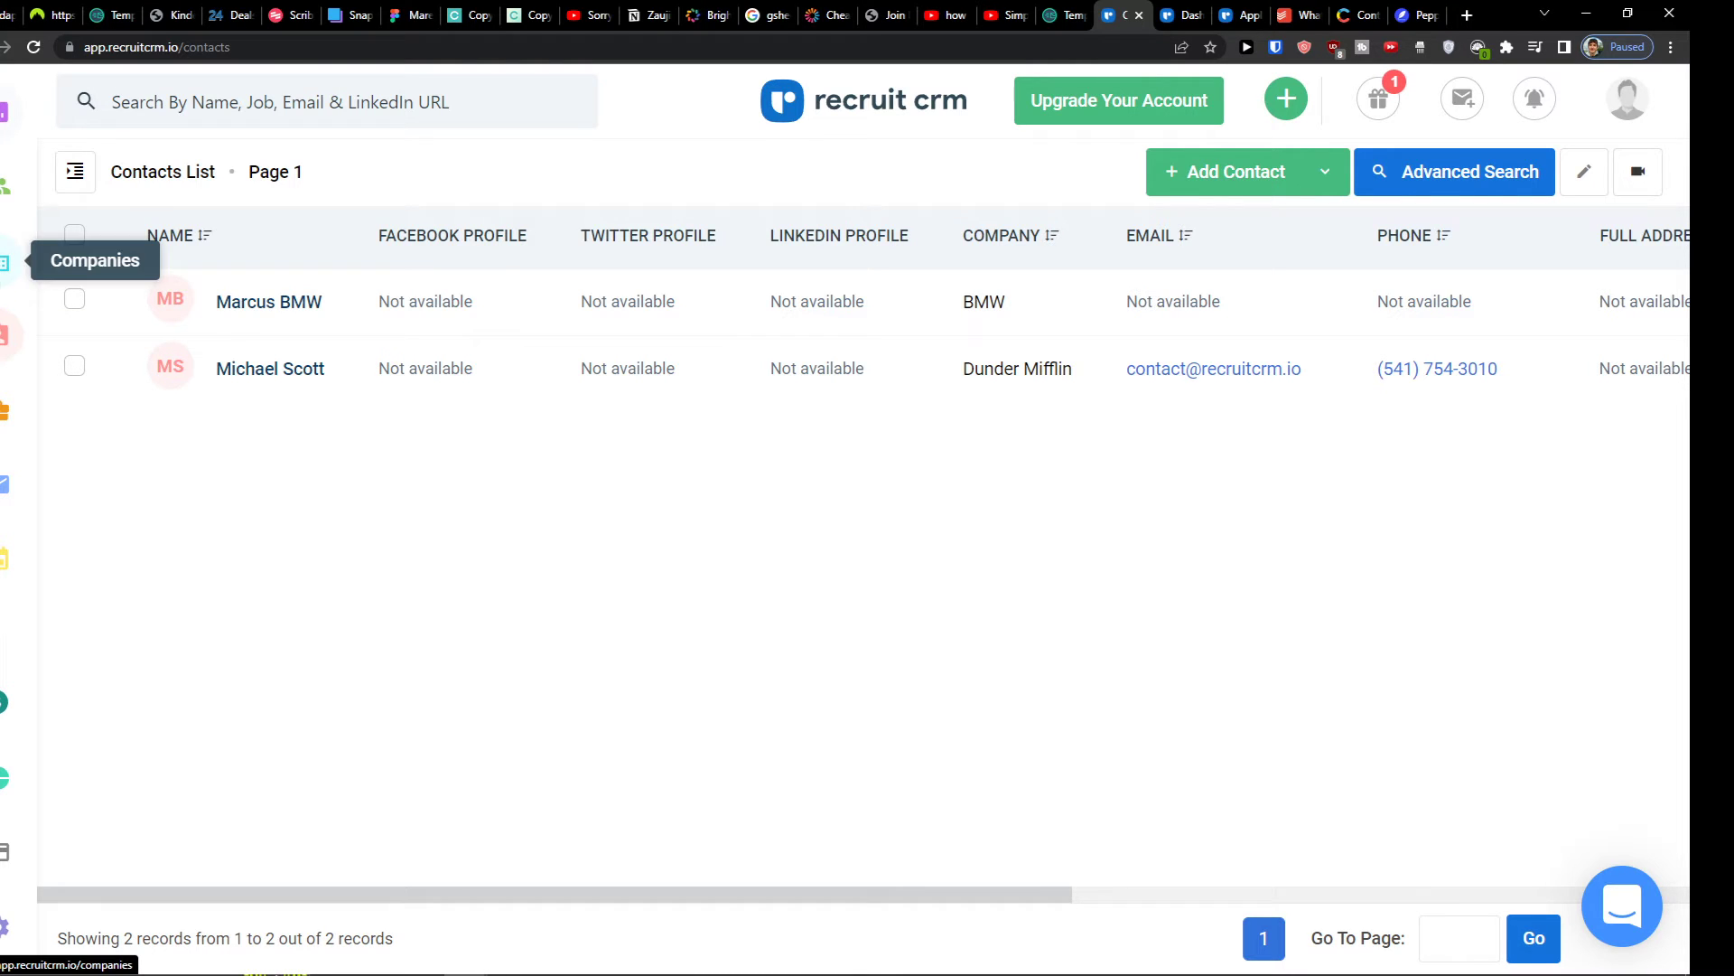
From the jobs list, start a new job titled Marketing Manager for the company BMW
click(3, 435)
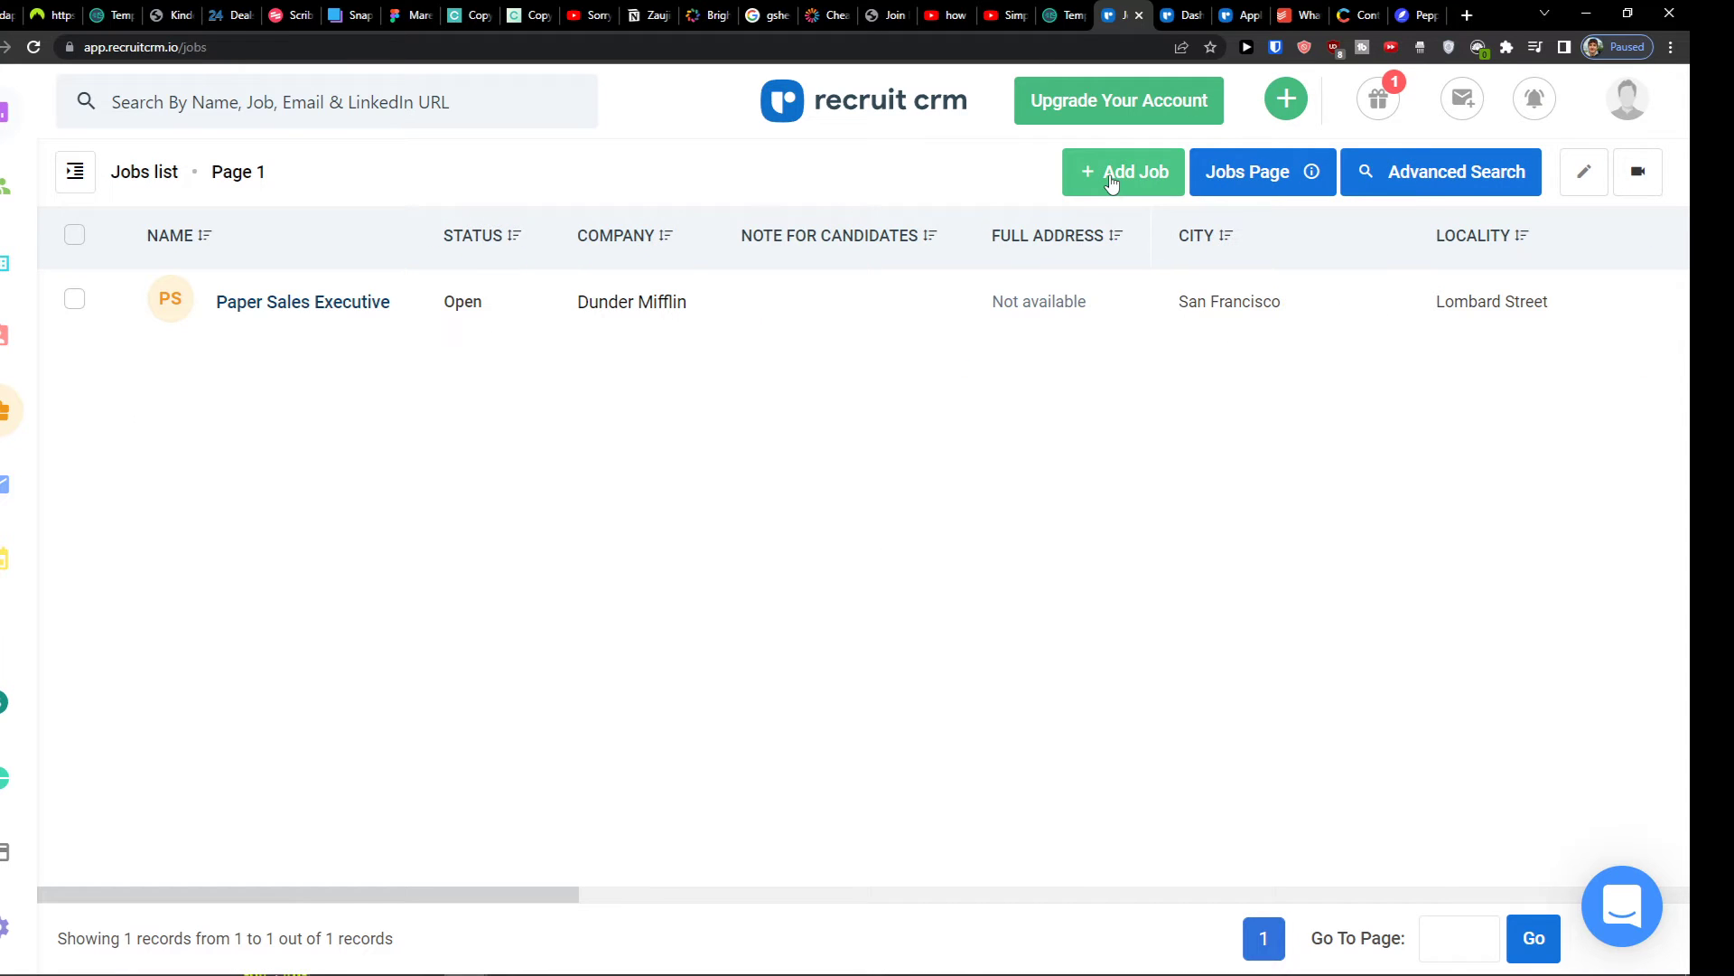
mouse_move(353, 312)
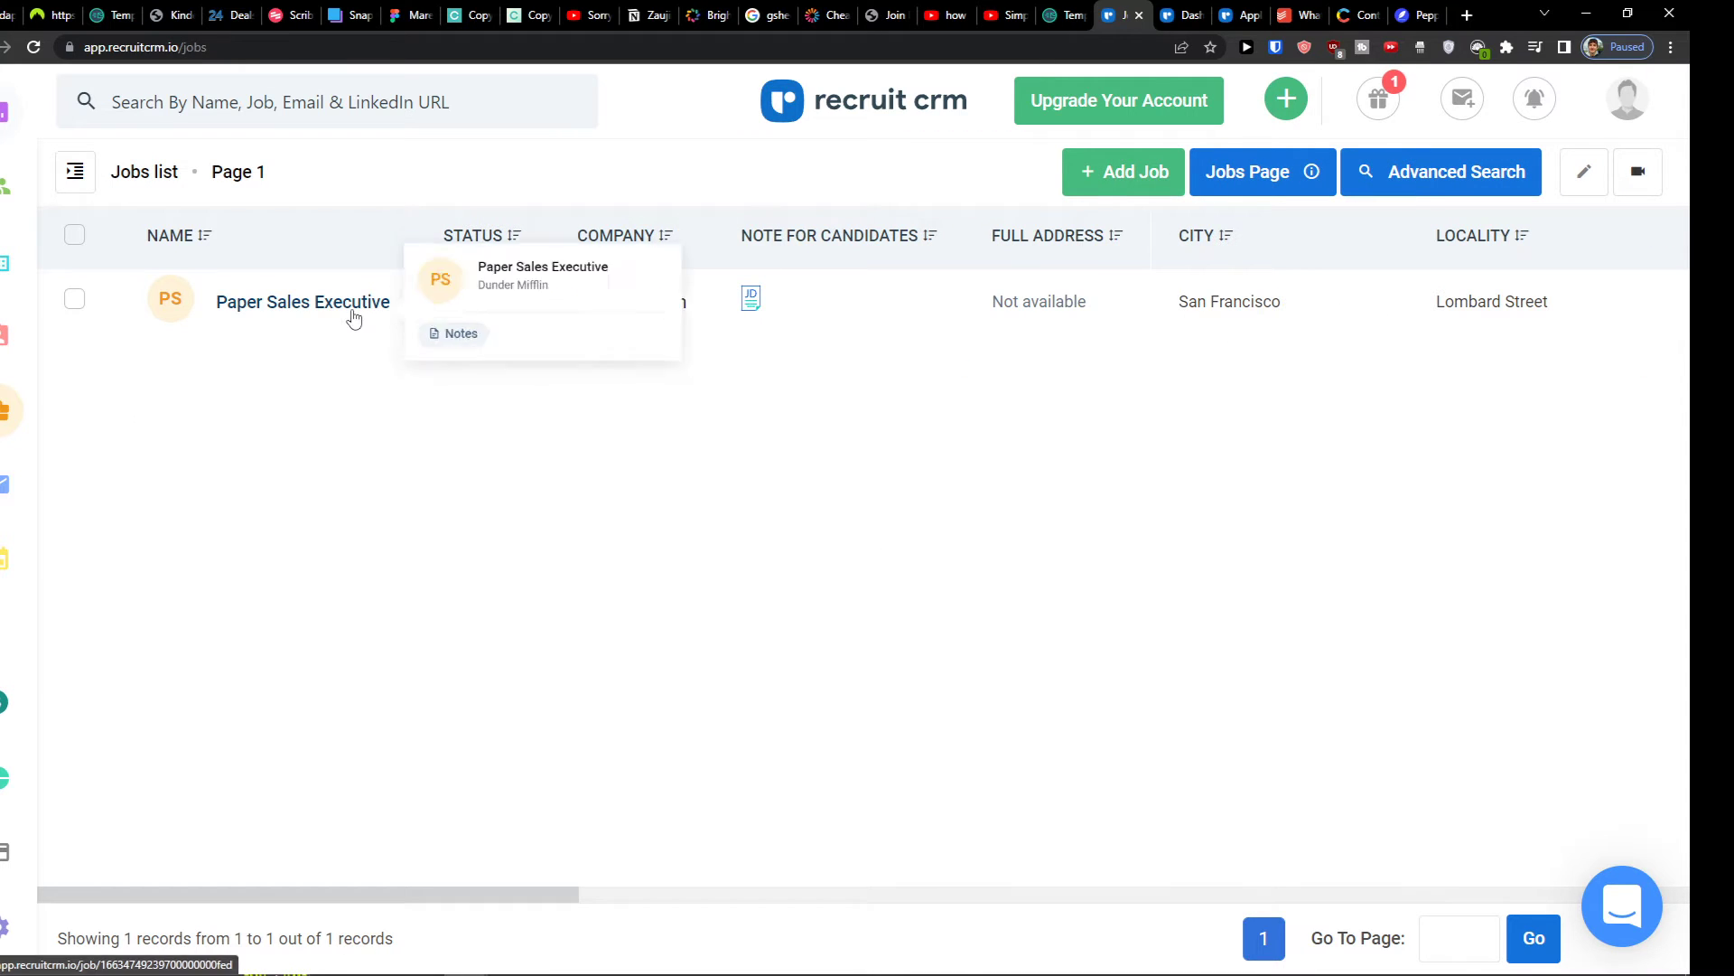
click(1093, 172)
click(1057, 233)
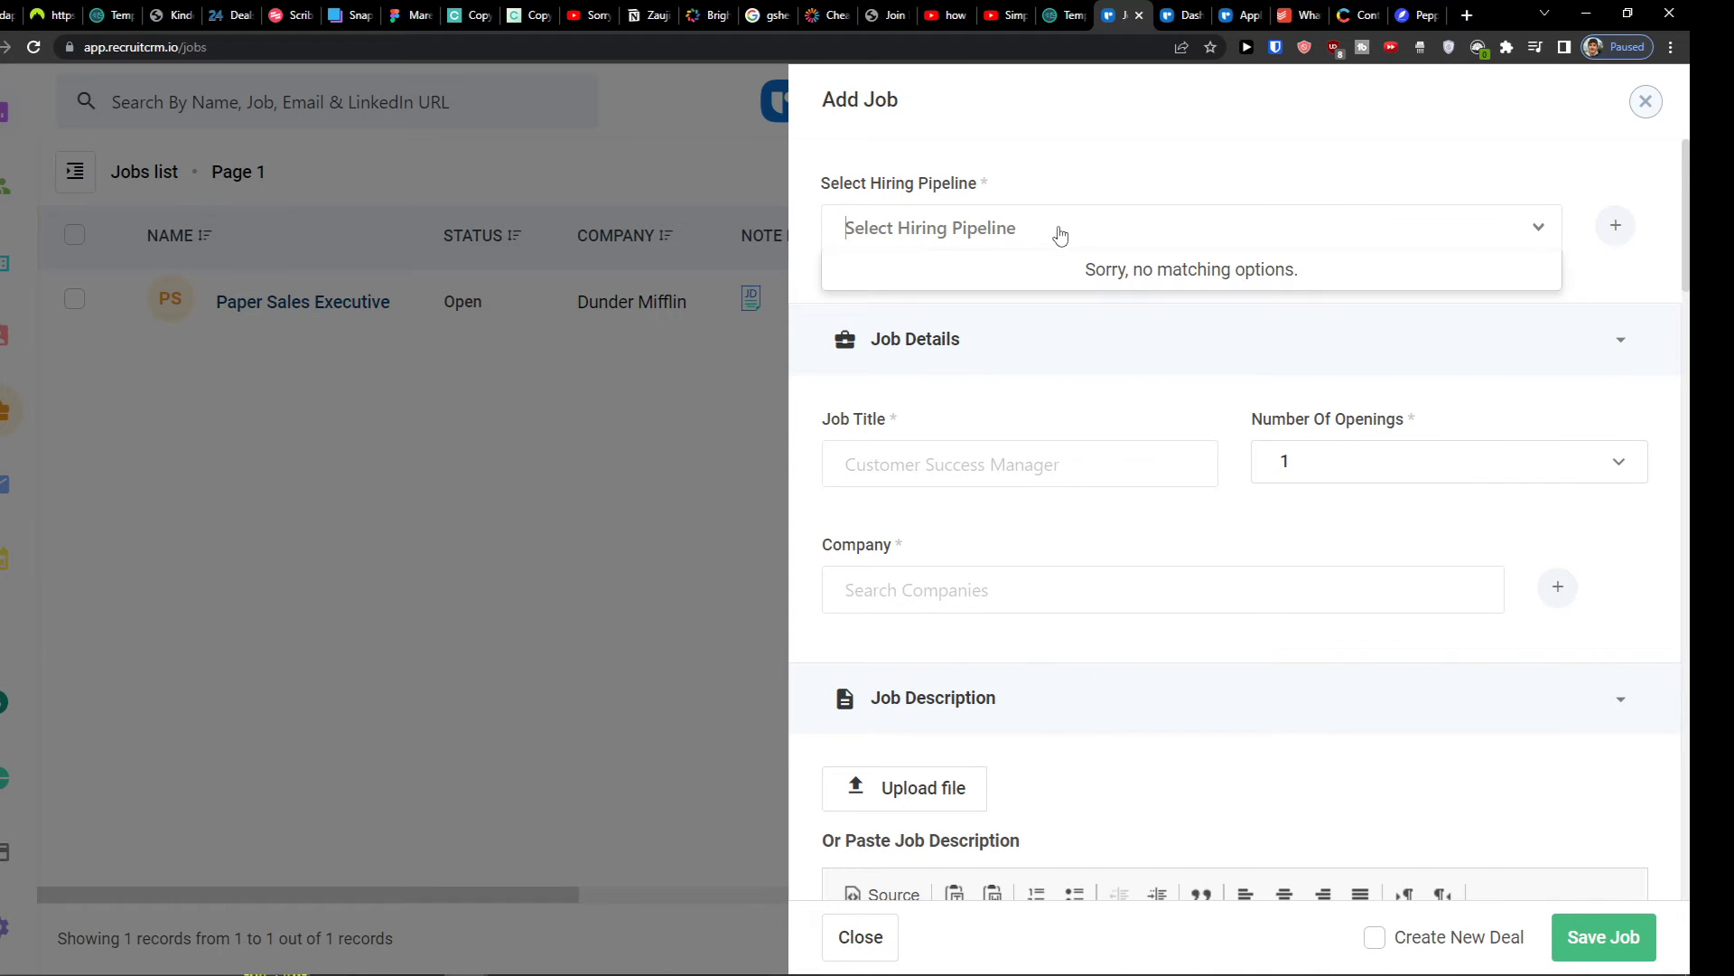
click(974, 450)
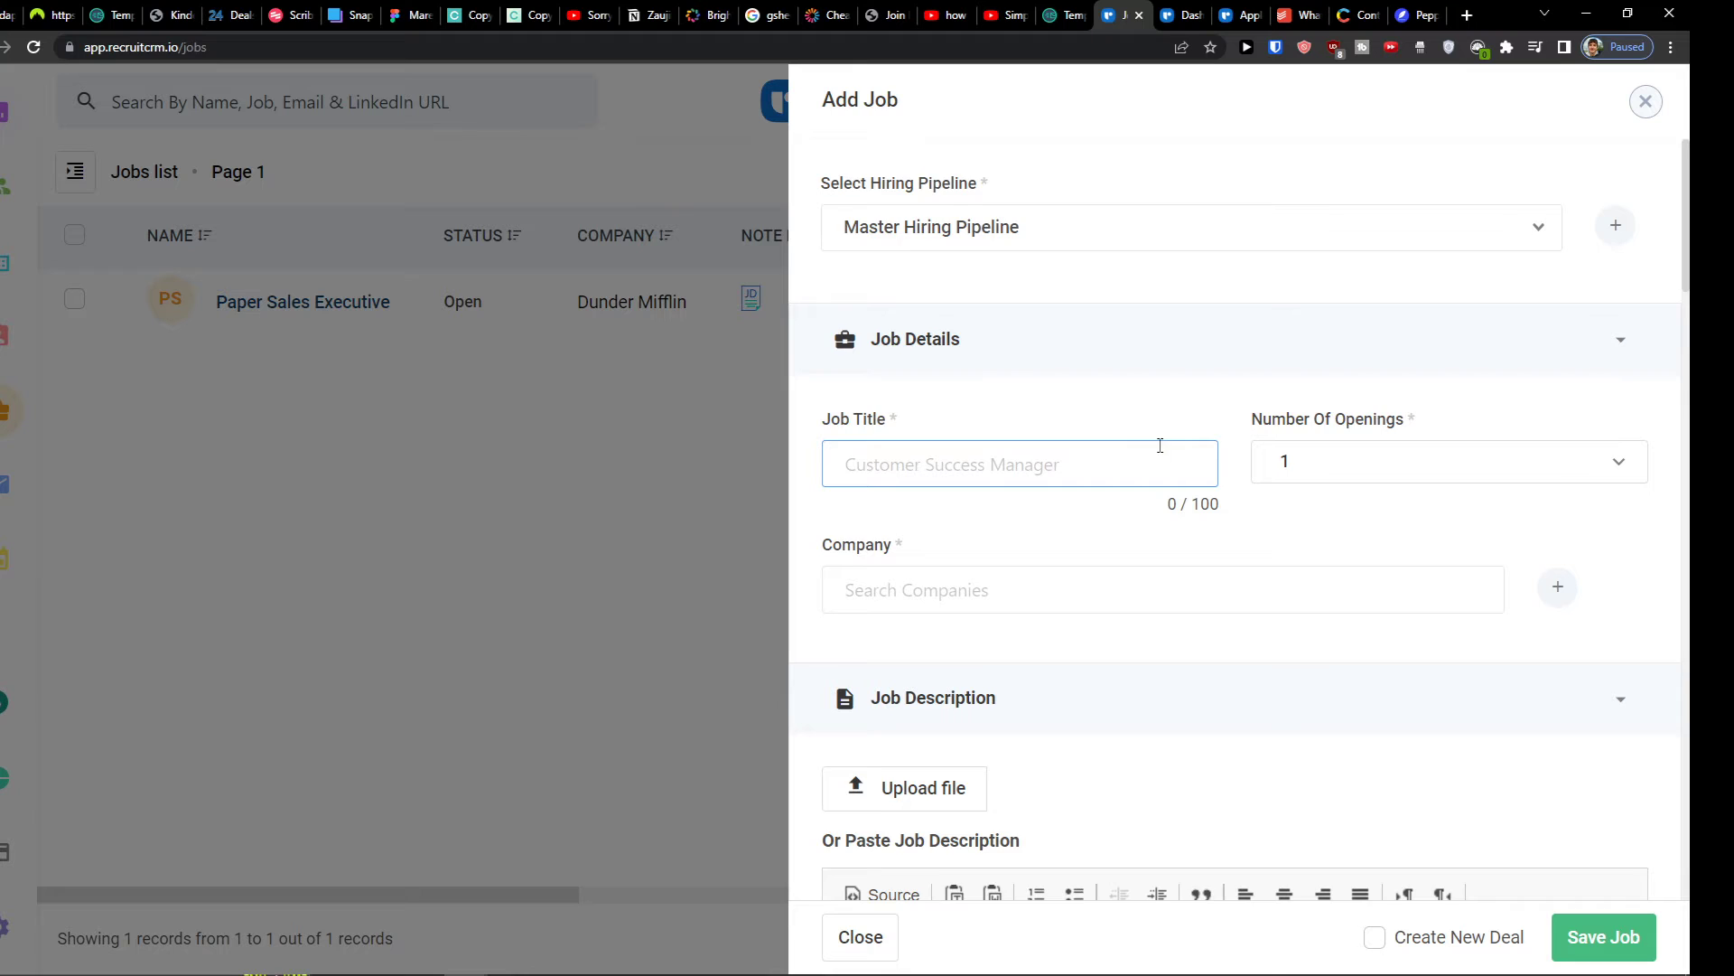
scroll(1174, 434, down, 5)
scroll(1165, 424, up, 5)
text(Marketing Manager)
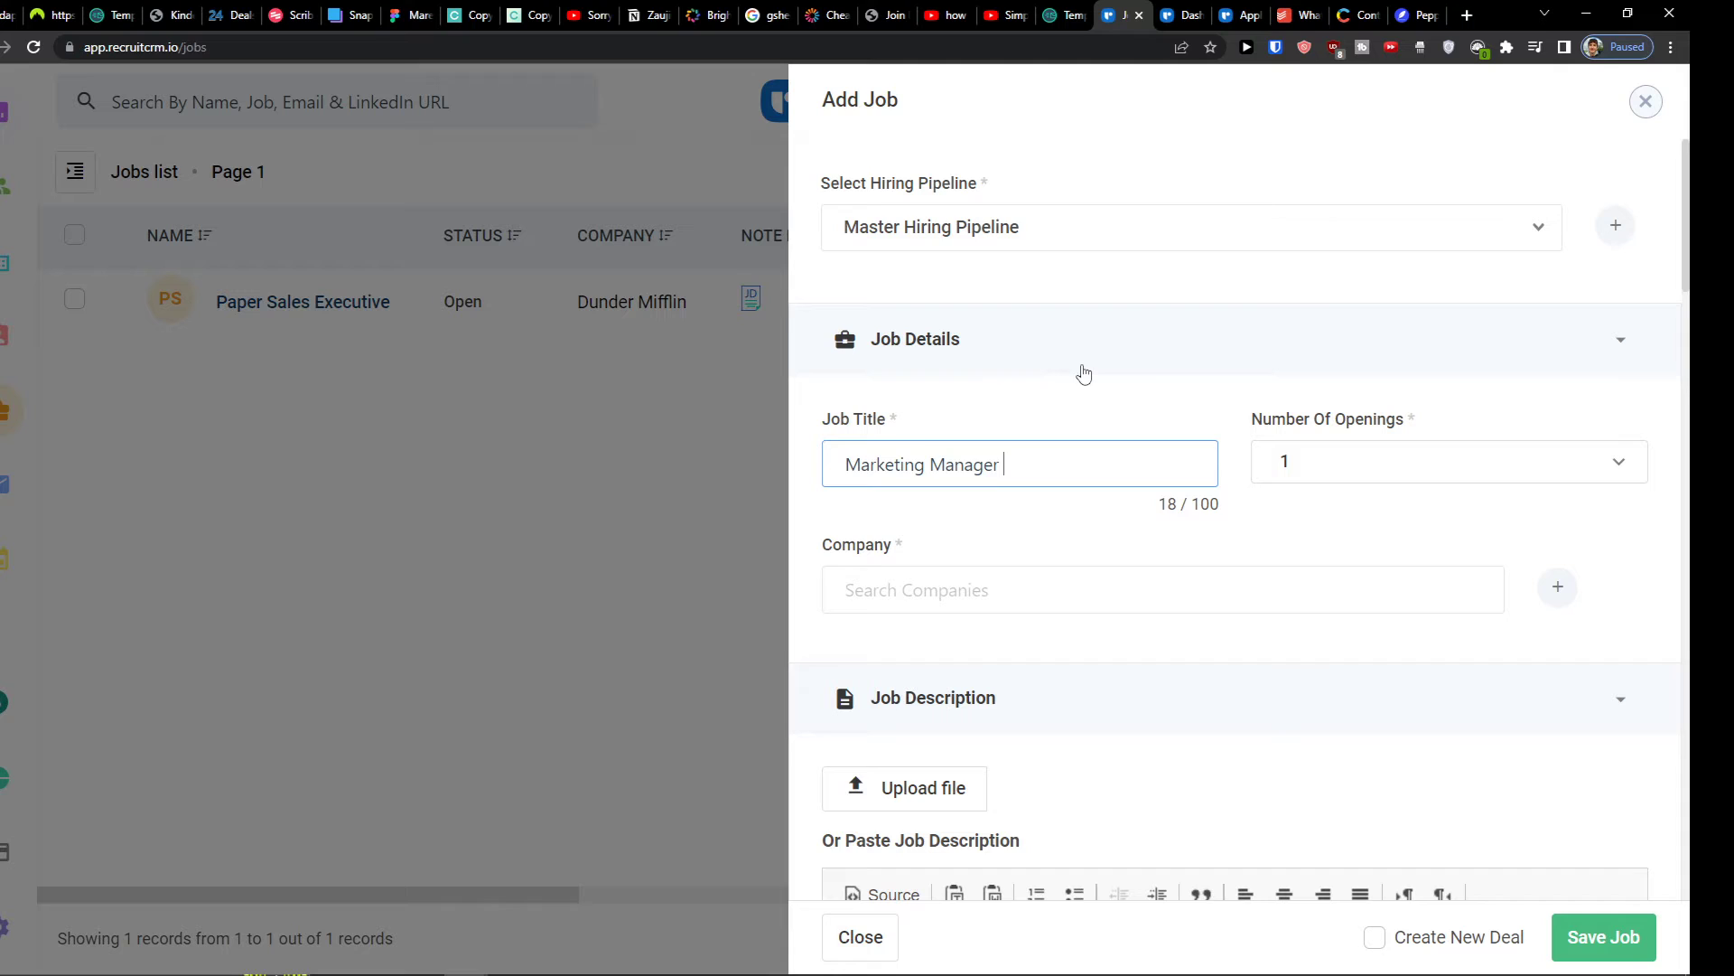
click(973, 596)
text(mw)
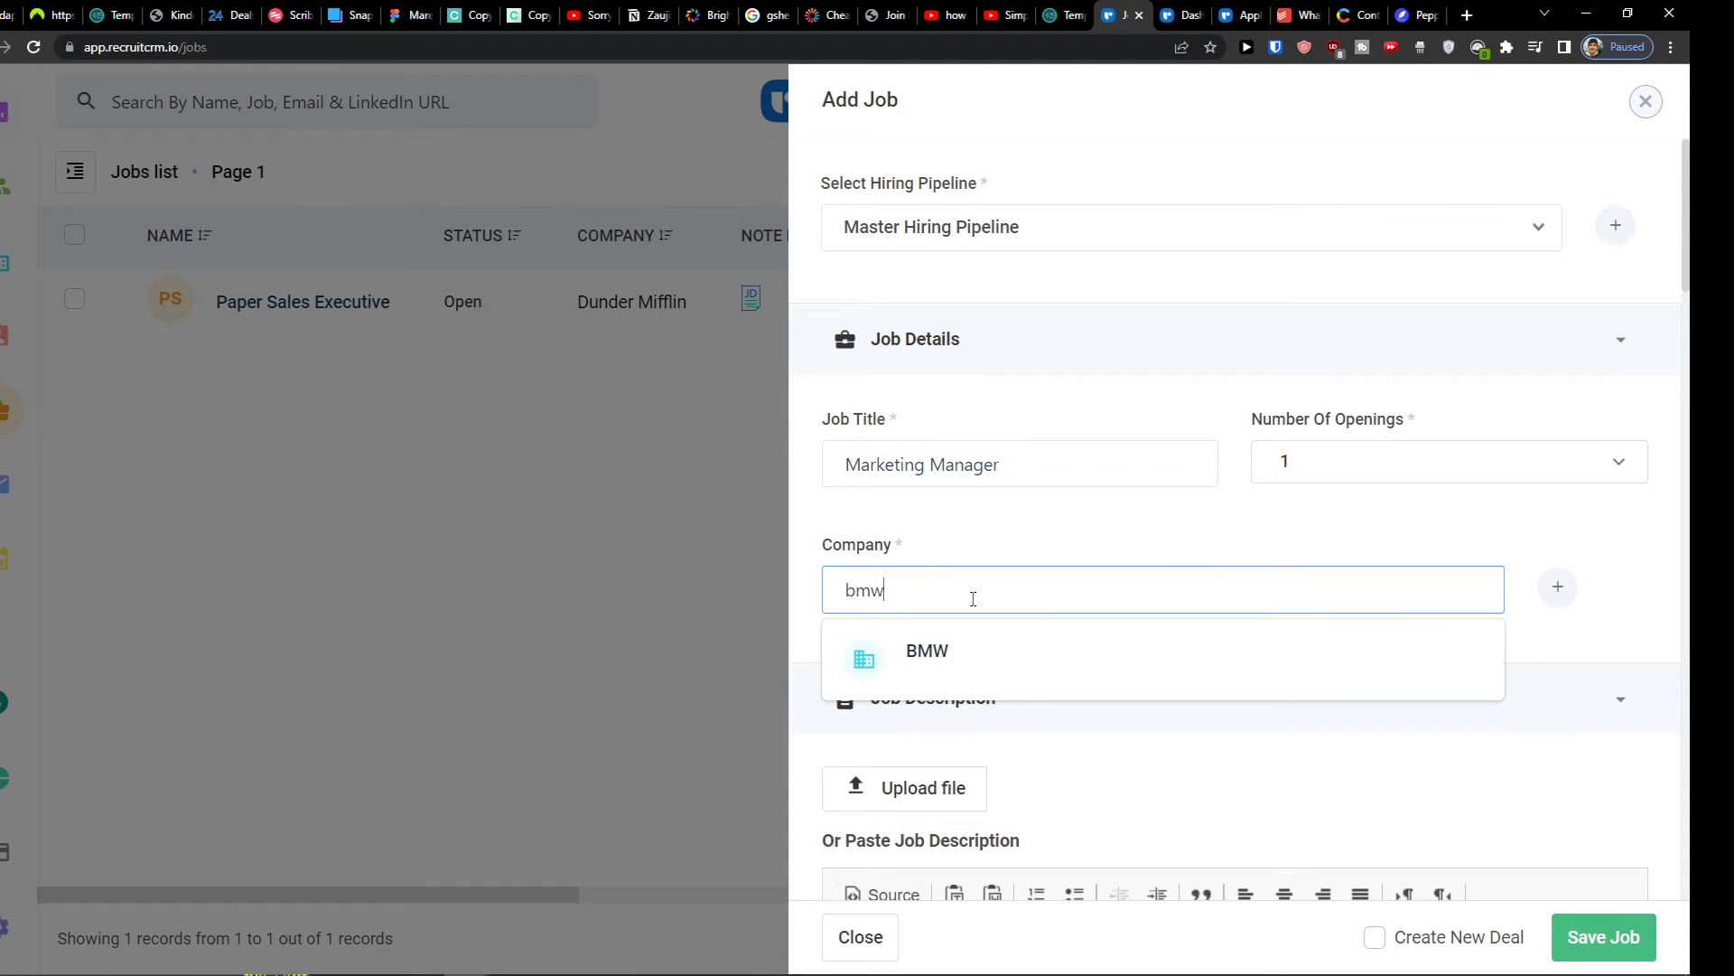
click(940, 658)
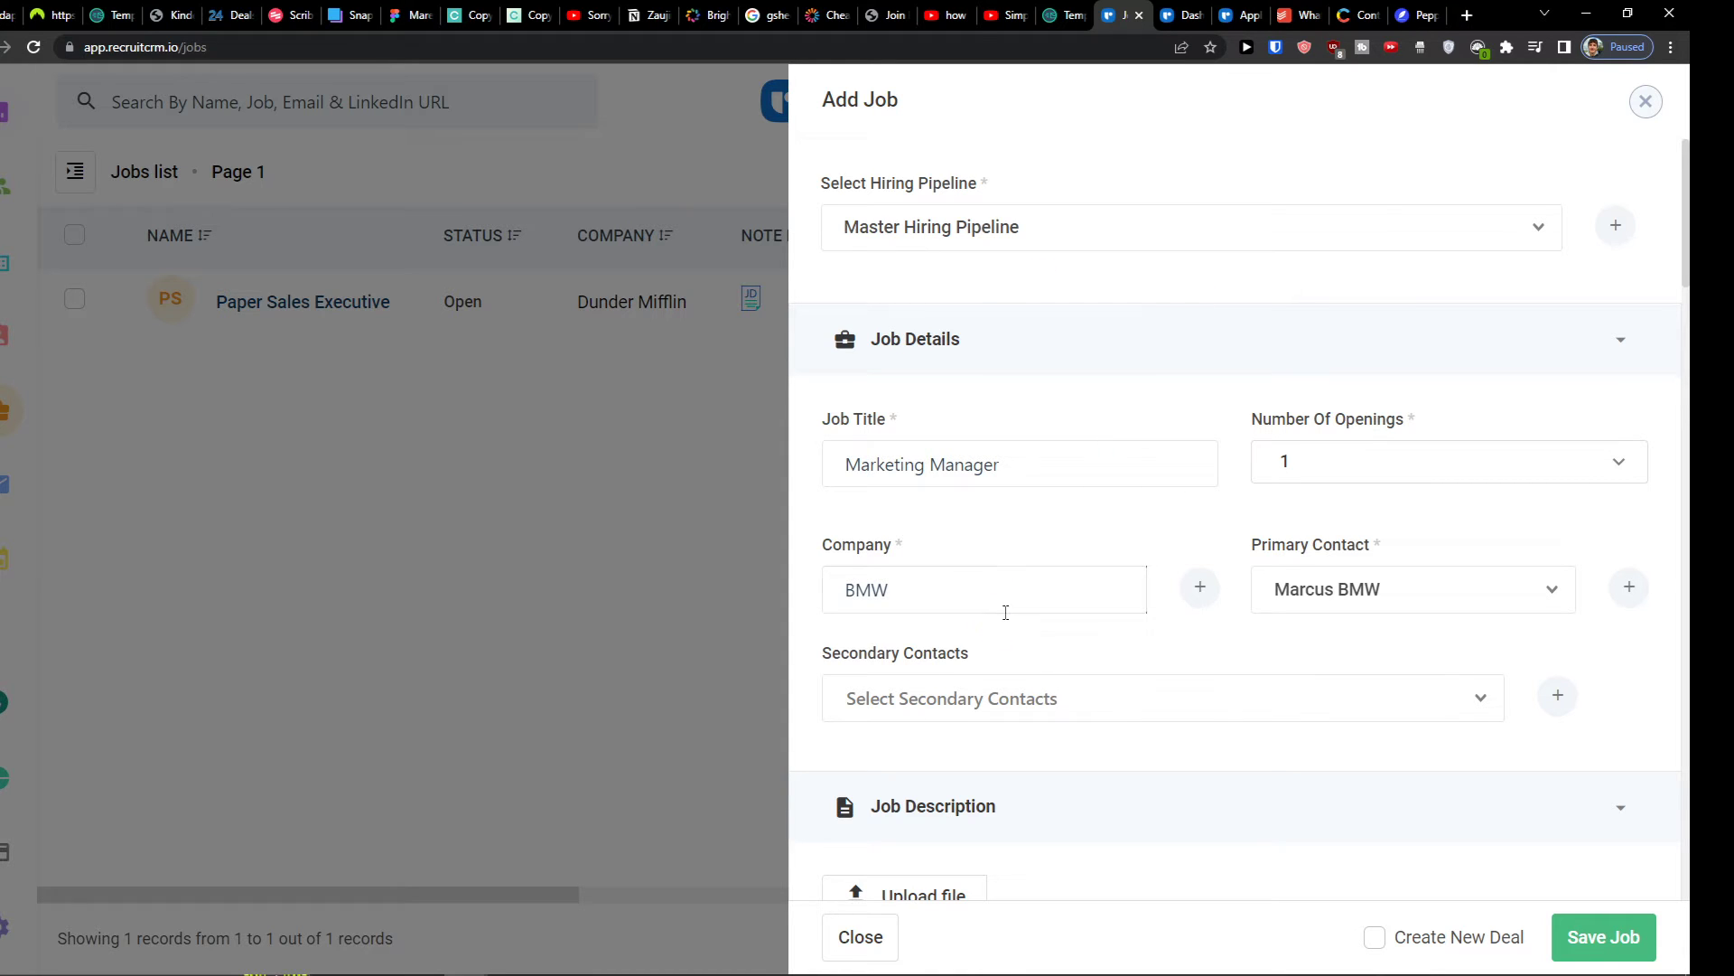
Examine the new job's description, job type, experience, salary, education, location and collaborator fields
scroll(992, 619, down, 5)
scroll(987, 611, down, 3)
scroll(994, 461, down, 1)
scroll(940, 419, up, 1)
mouse_move(1219, 967)
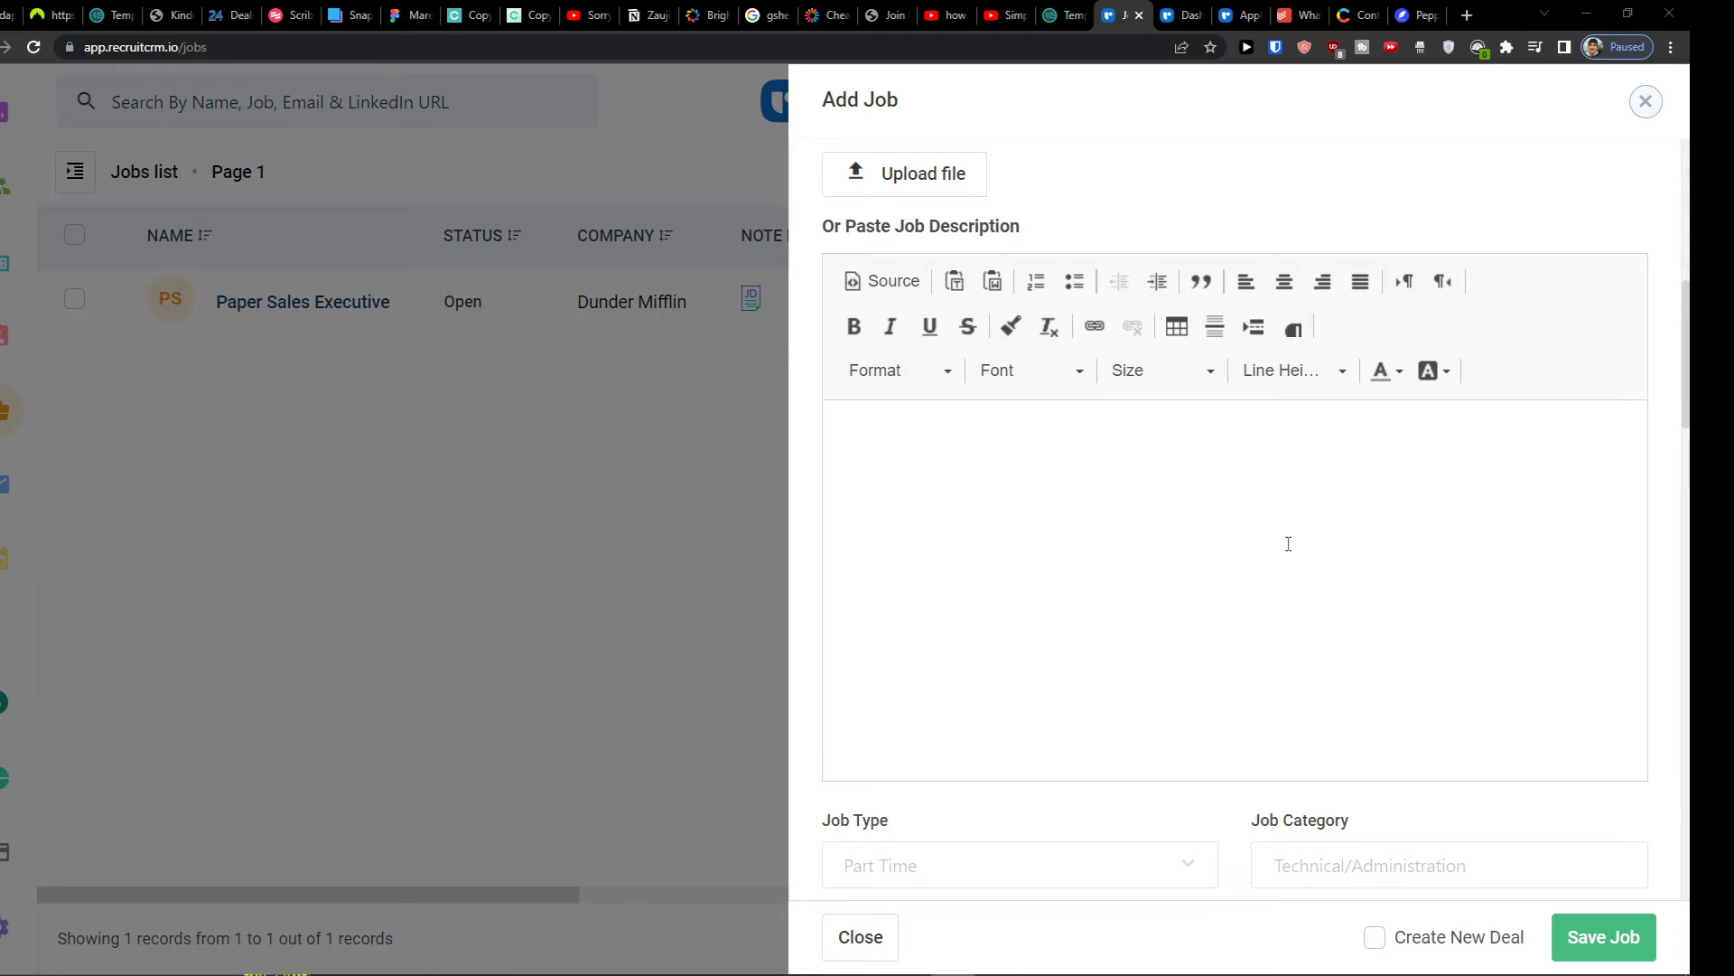
scroll(1288, 543, down, 2)
scroll(1071, 612, down, 1)
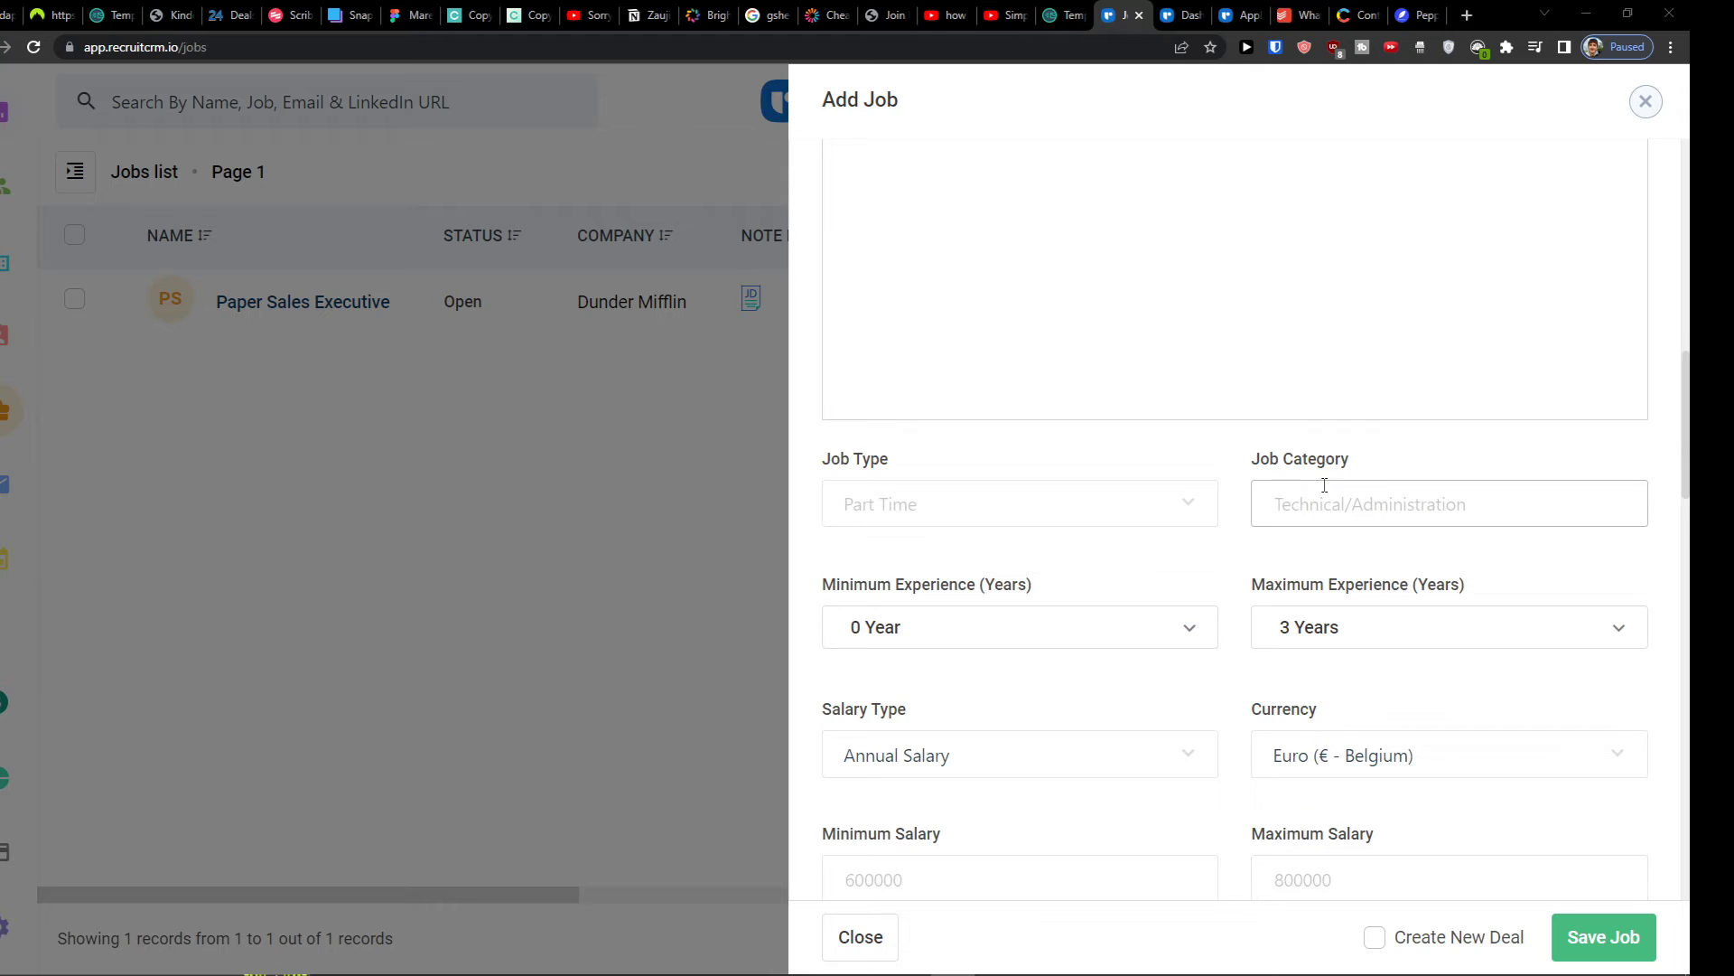
scroll(1324, 486, down, 2)
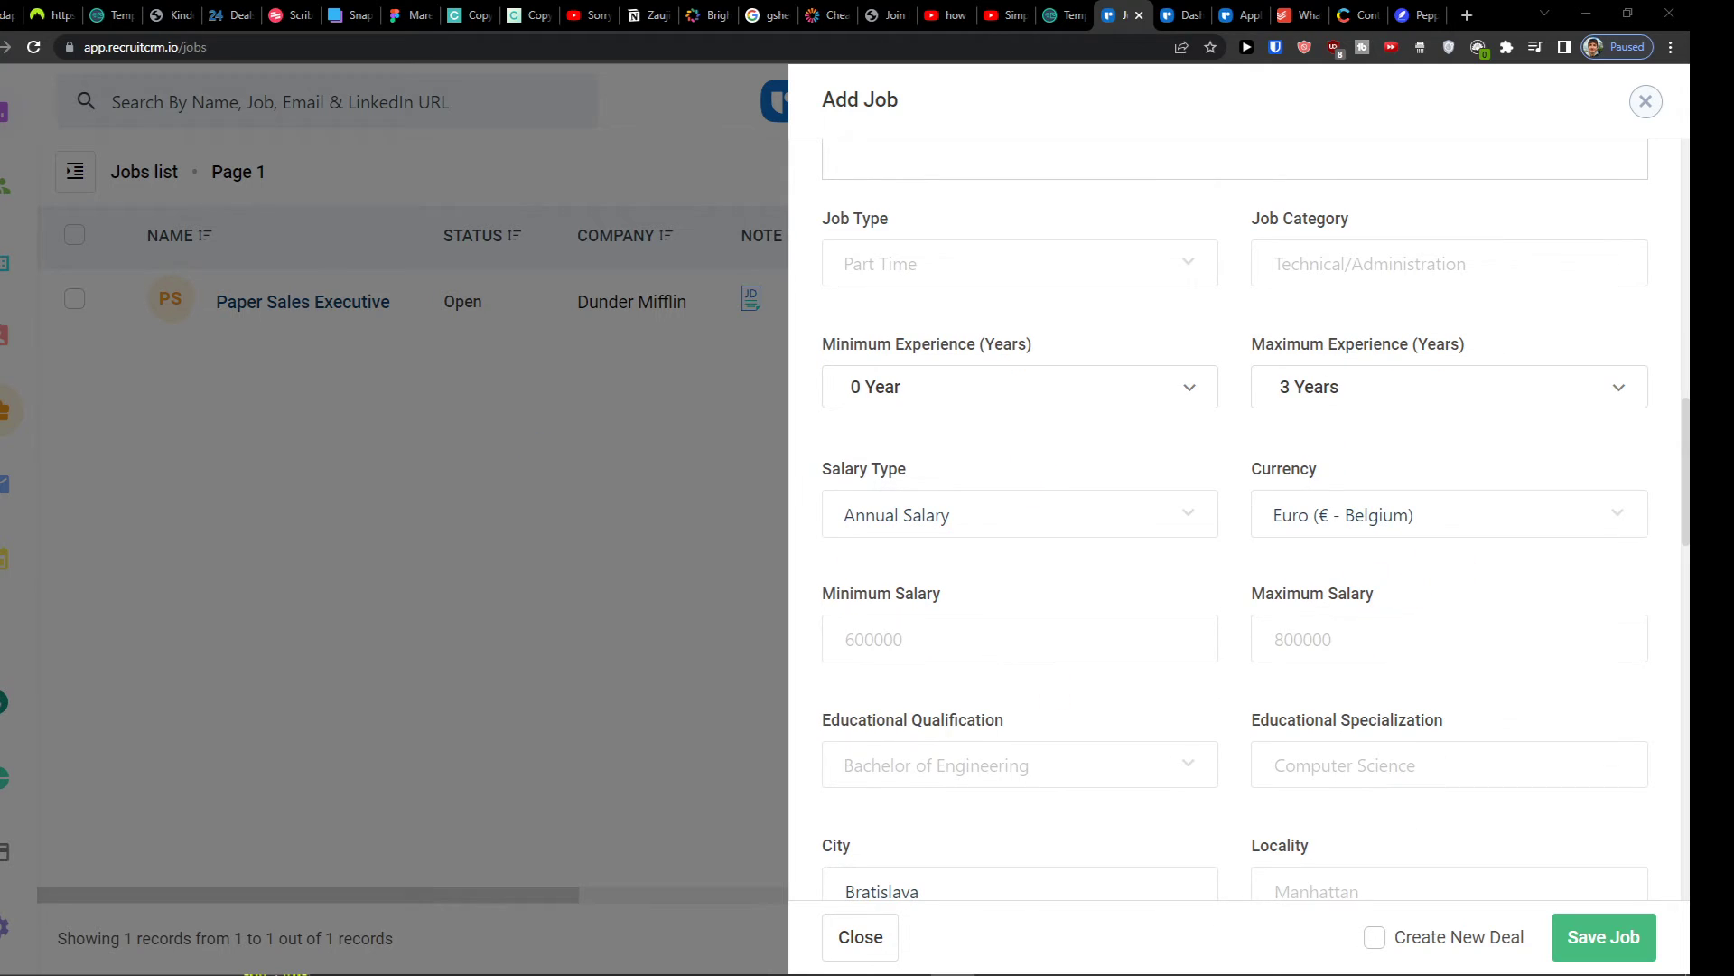
scroll(1366, 554, down, 3)
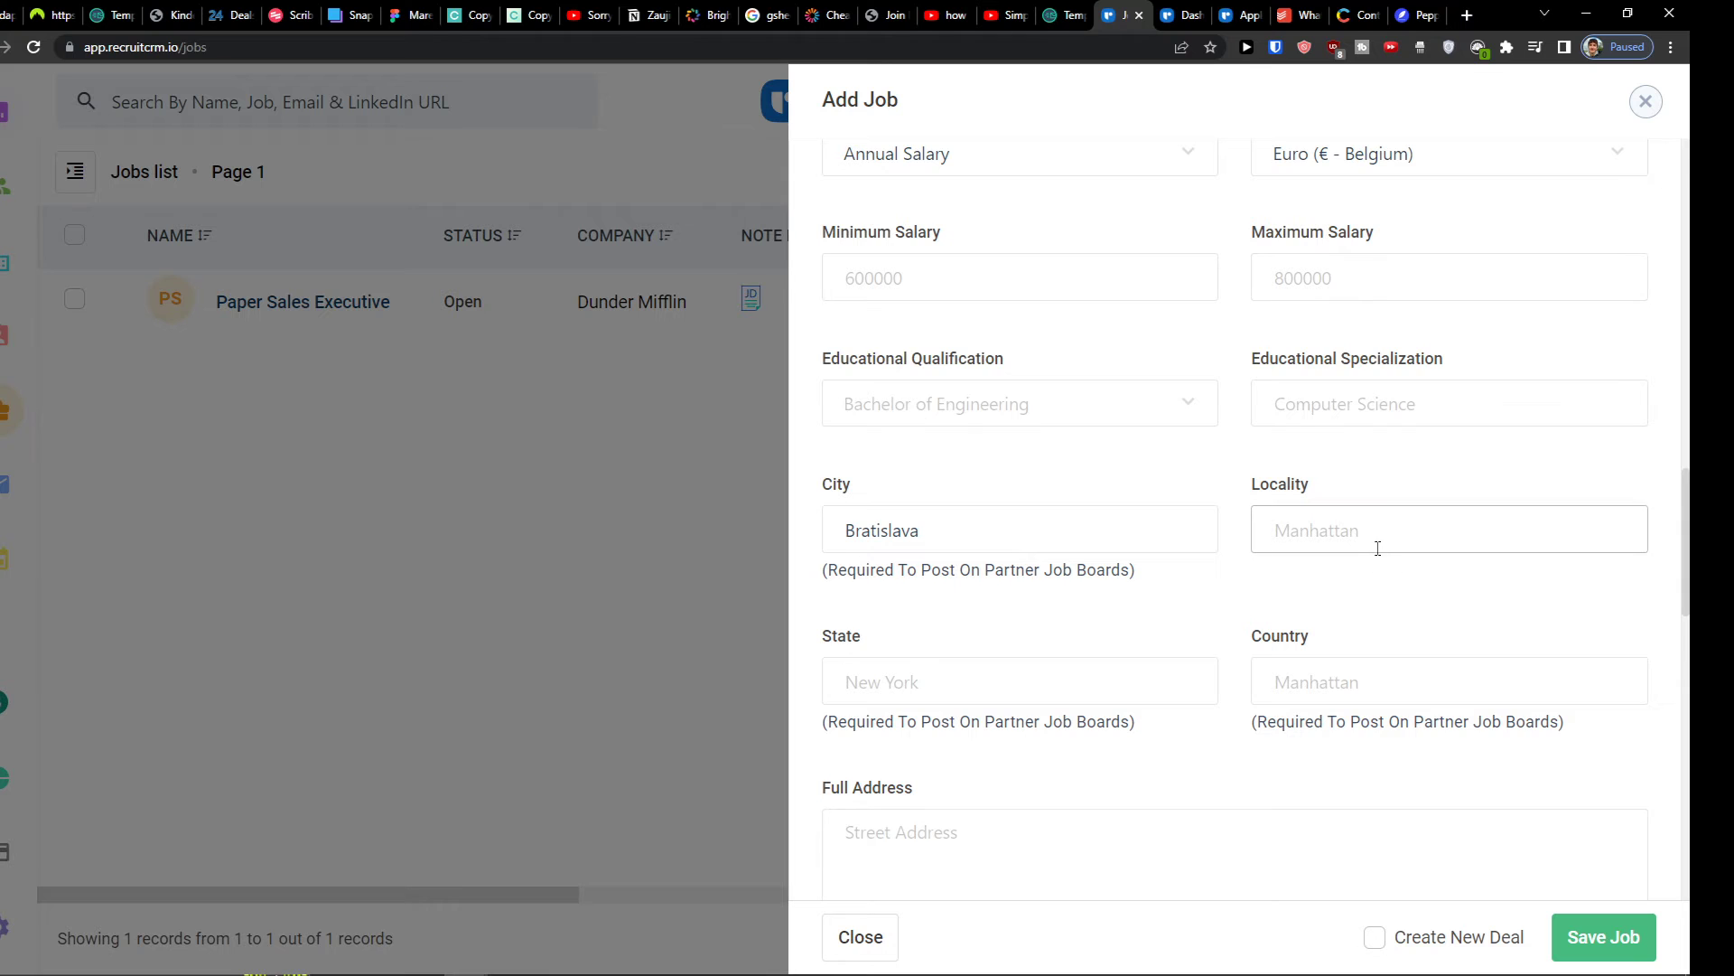
scroll(1378, 548, down, 4)
scroll(1379, 567, down, 3)
scroll(1380, 566, down, 1)
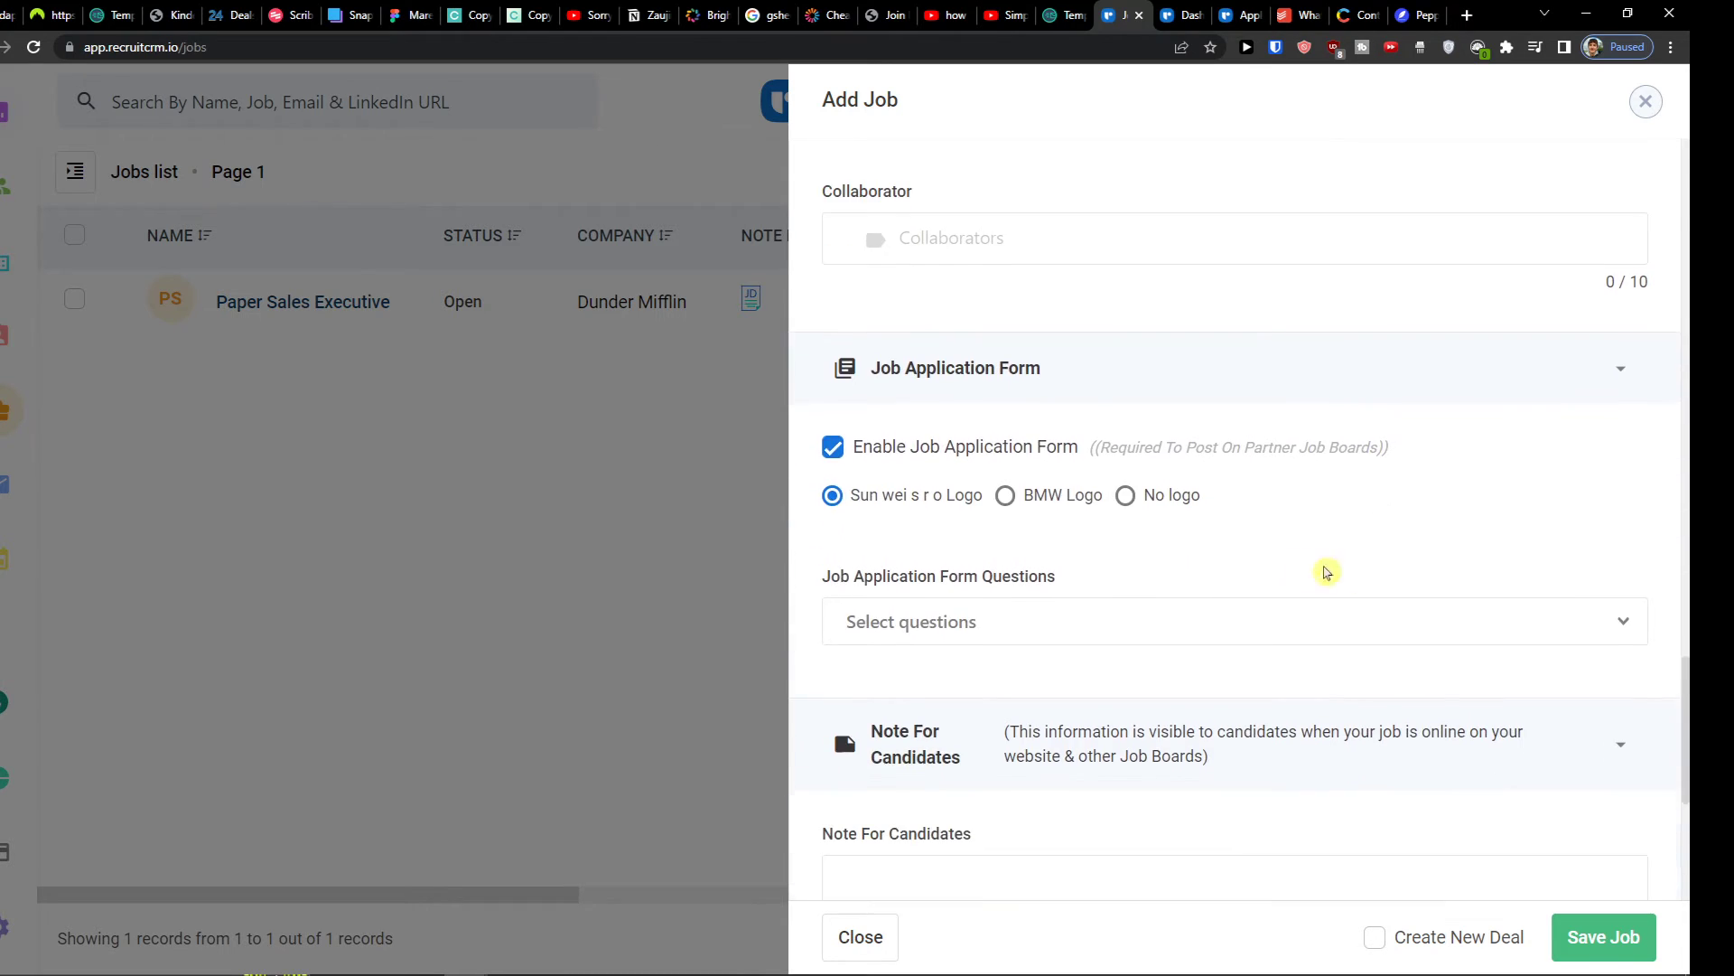
Examine the job application form's enable option, logo choices and question selection, plus the note for candidates
click(1014, 456)
scroll(933, 619, down, 2)
click(898, 501)
click(898, 501)
scroll(897, 540, down, 1)
scroll(897, 540, down, 1)
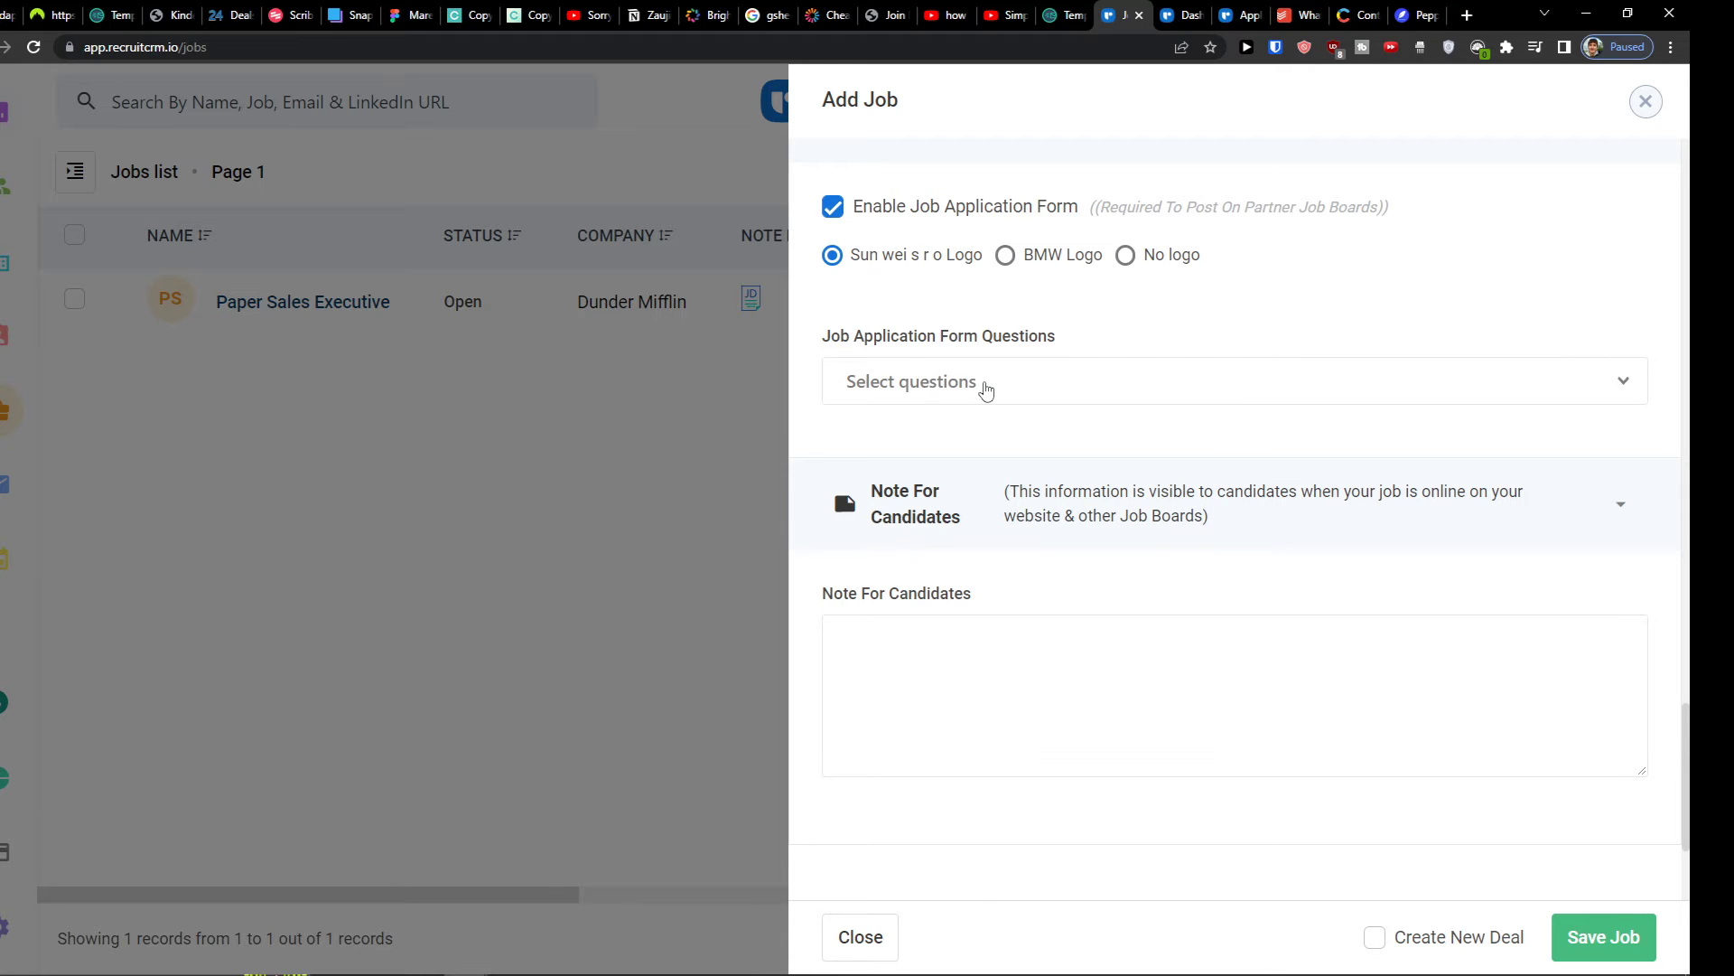
Save the Marketing Manager job and look over its record page
scroll(986, 389, down, 2)
scroll(993, 390, up, 13)
scroll(992, 394, up, 15)
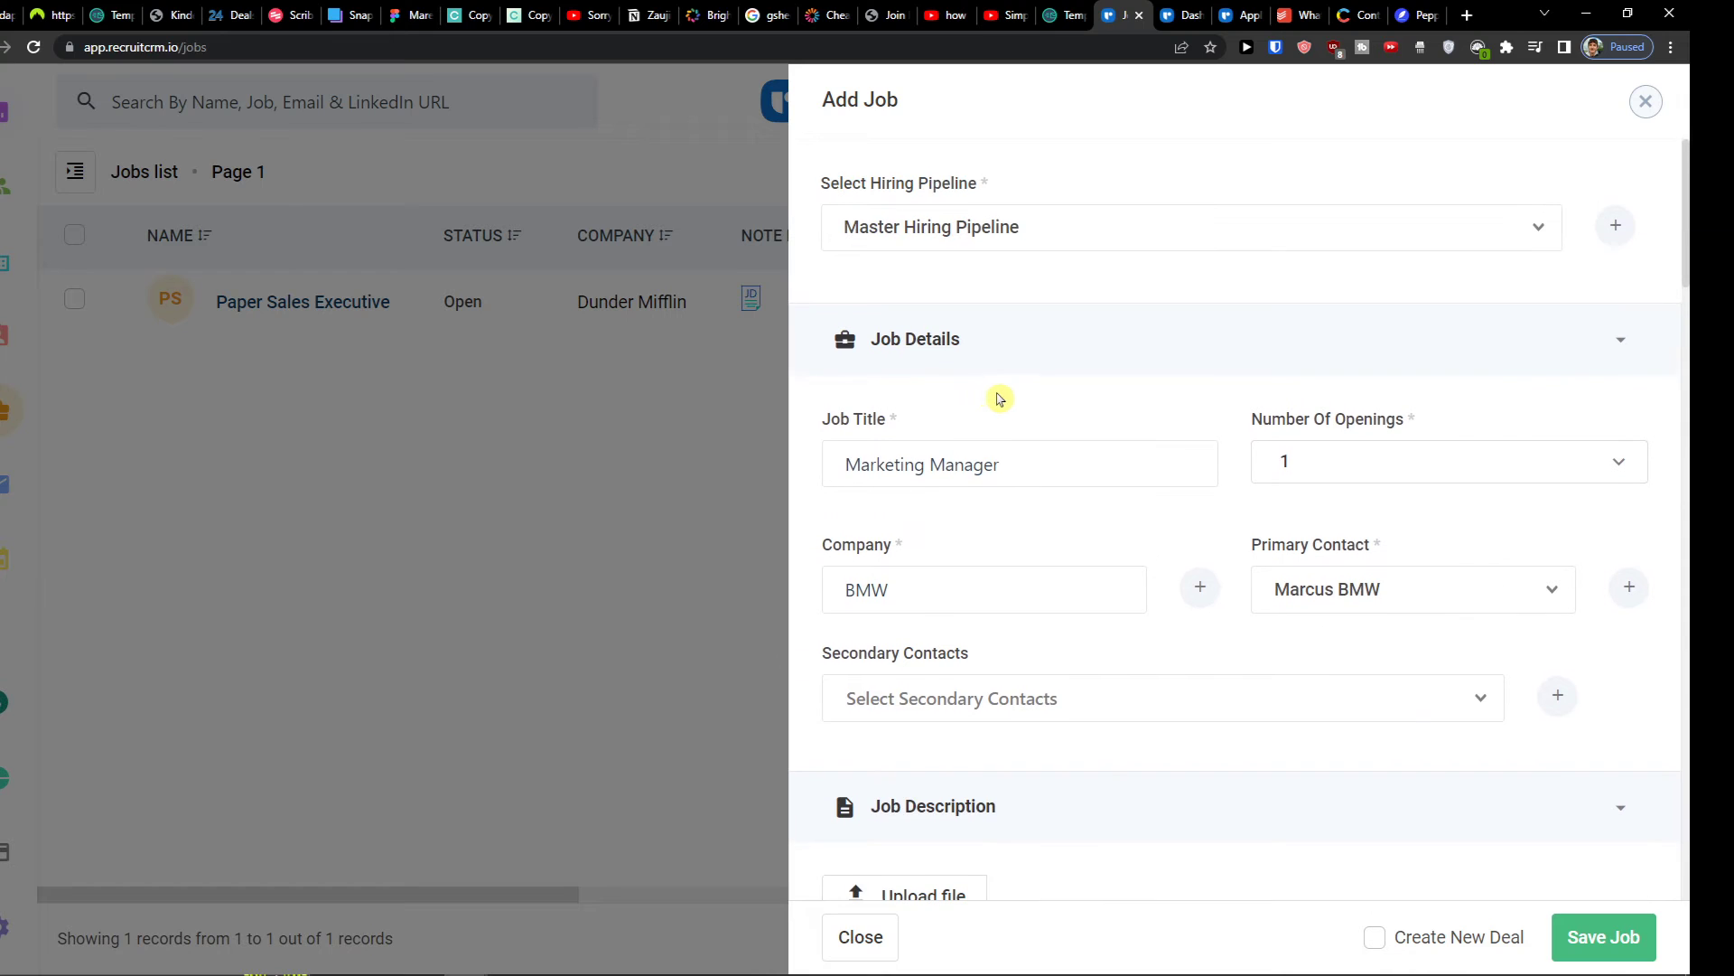
click(1604, 937)
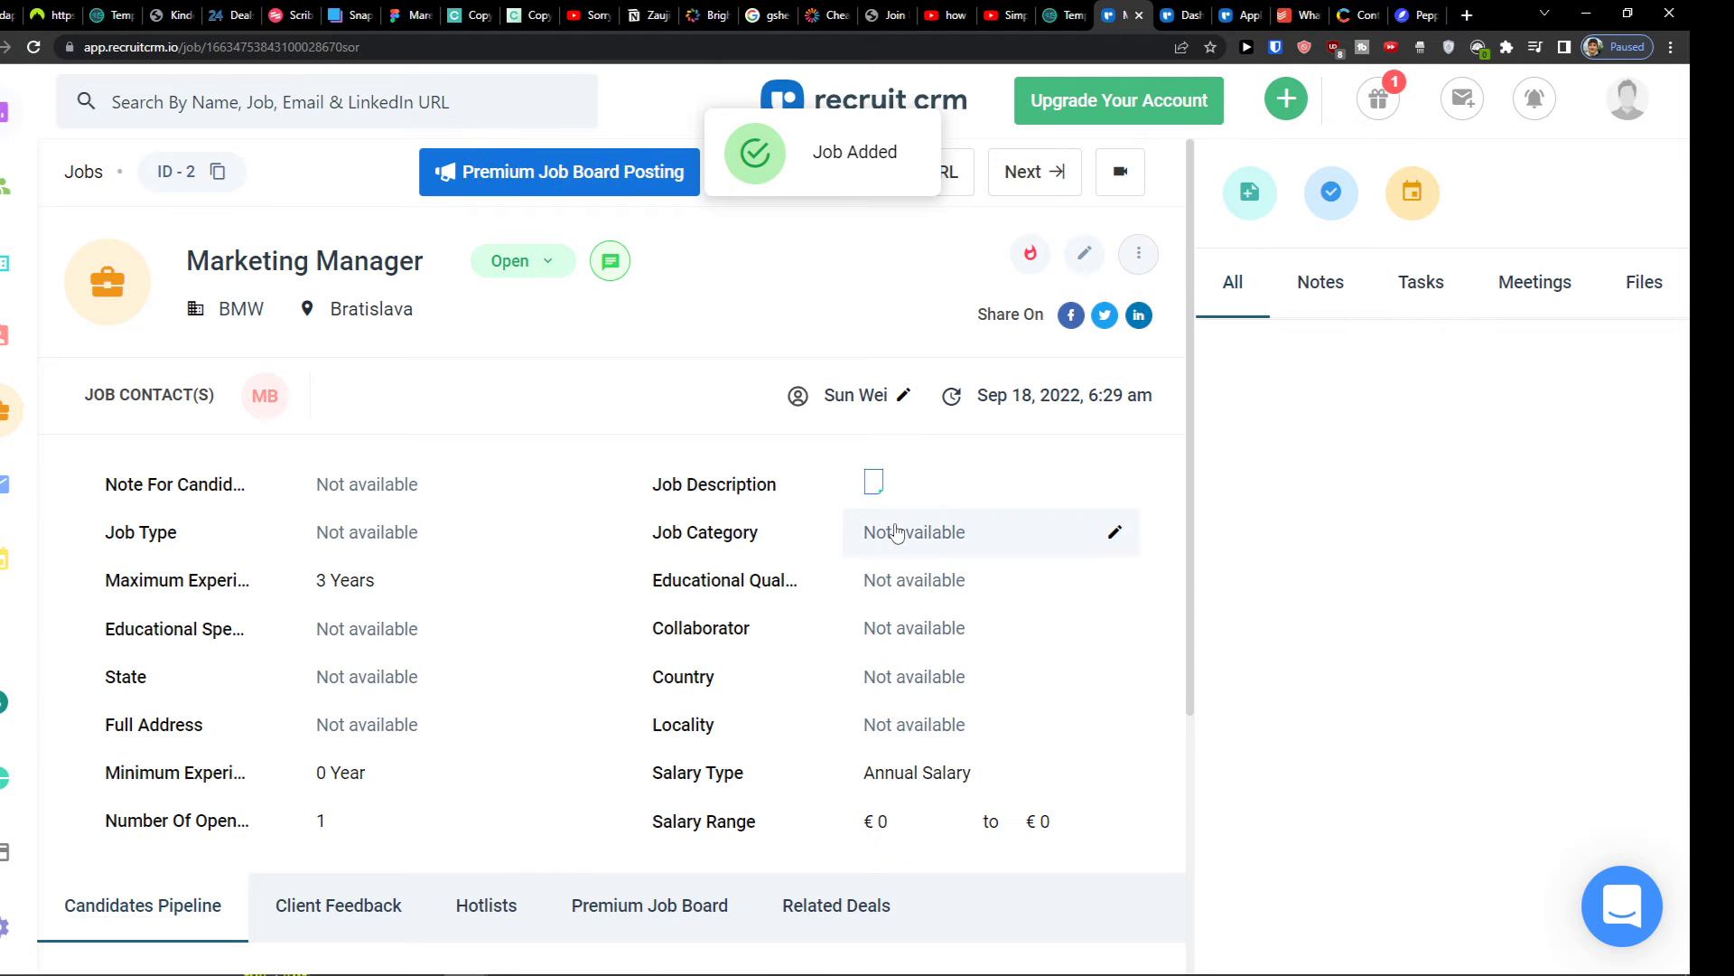
scroll(840, 556, down, 4)
scroll(843, 562, up, 4)
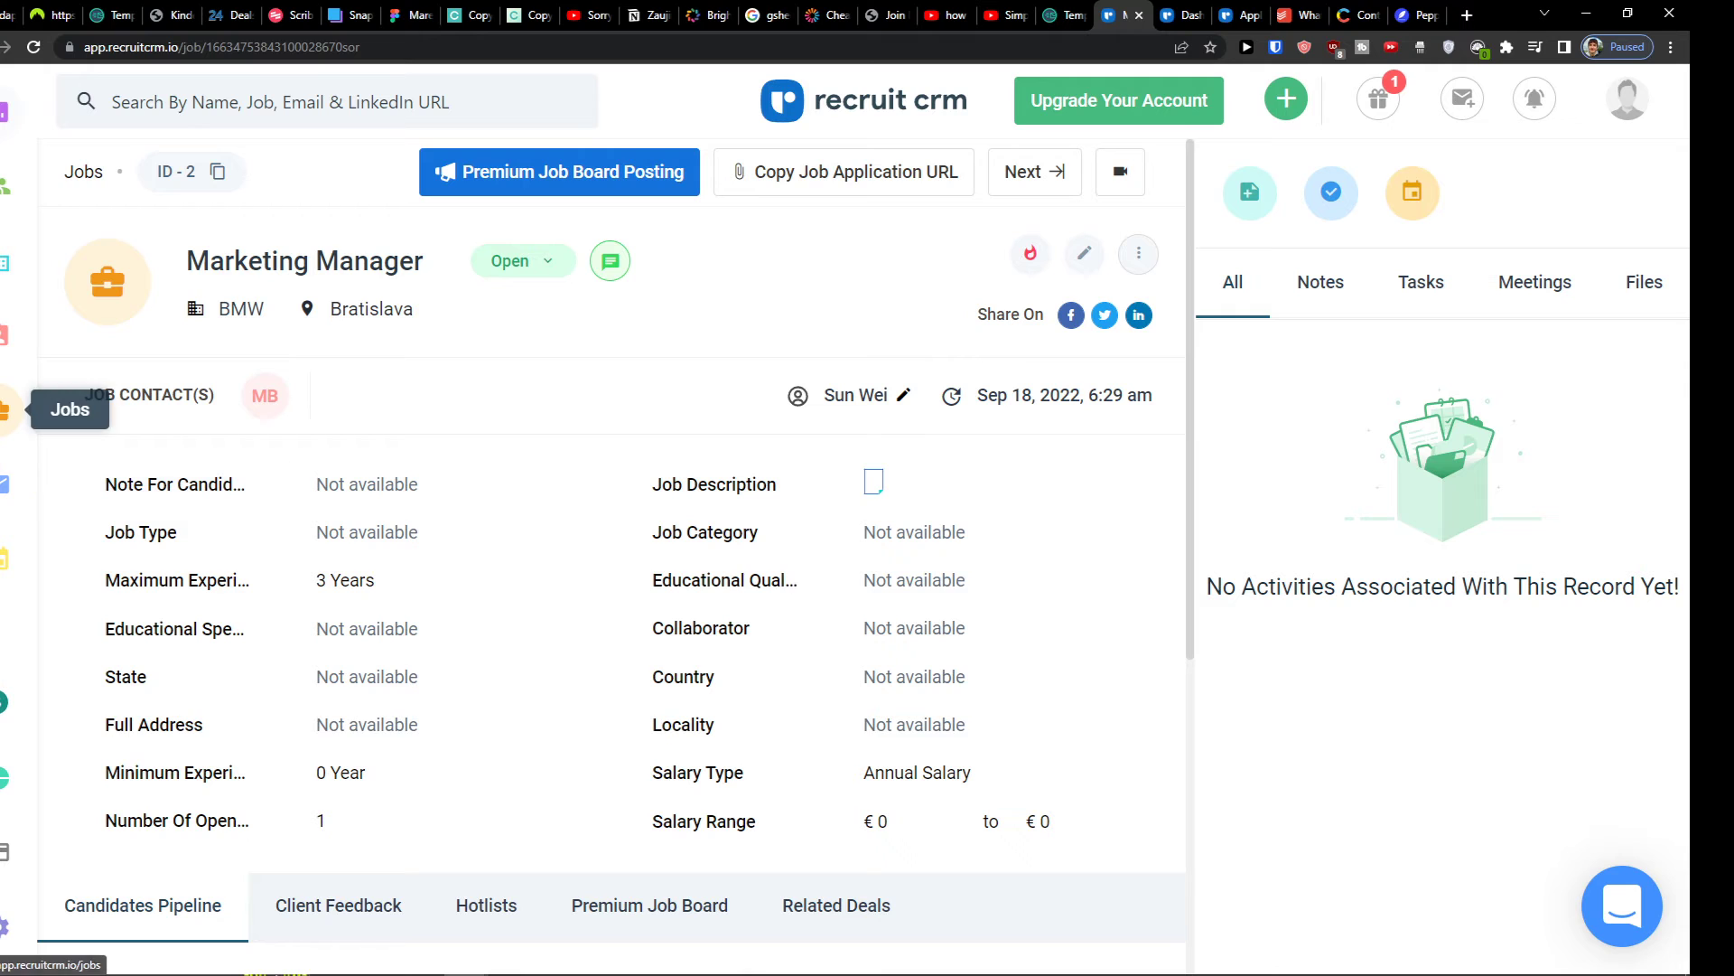
Go to the mailbox and try to compose an email, bringing up the email account connection options
click(4, 485)
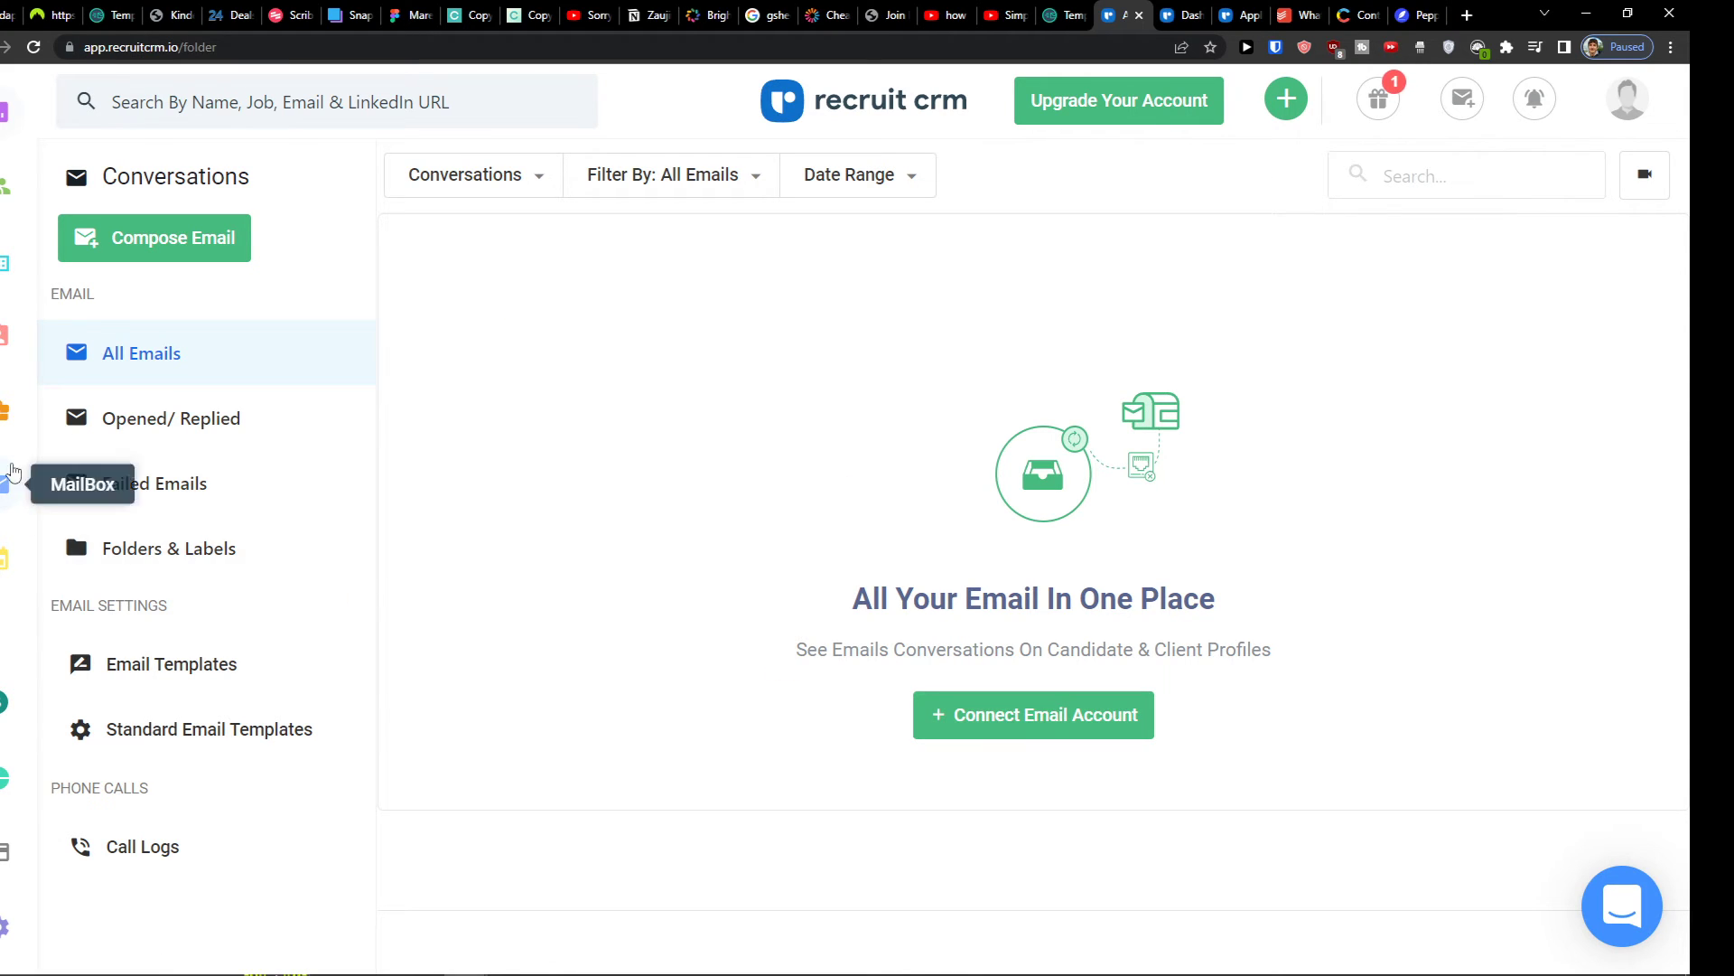
click(242, 251)
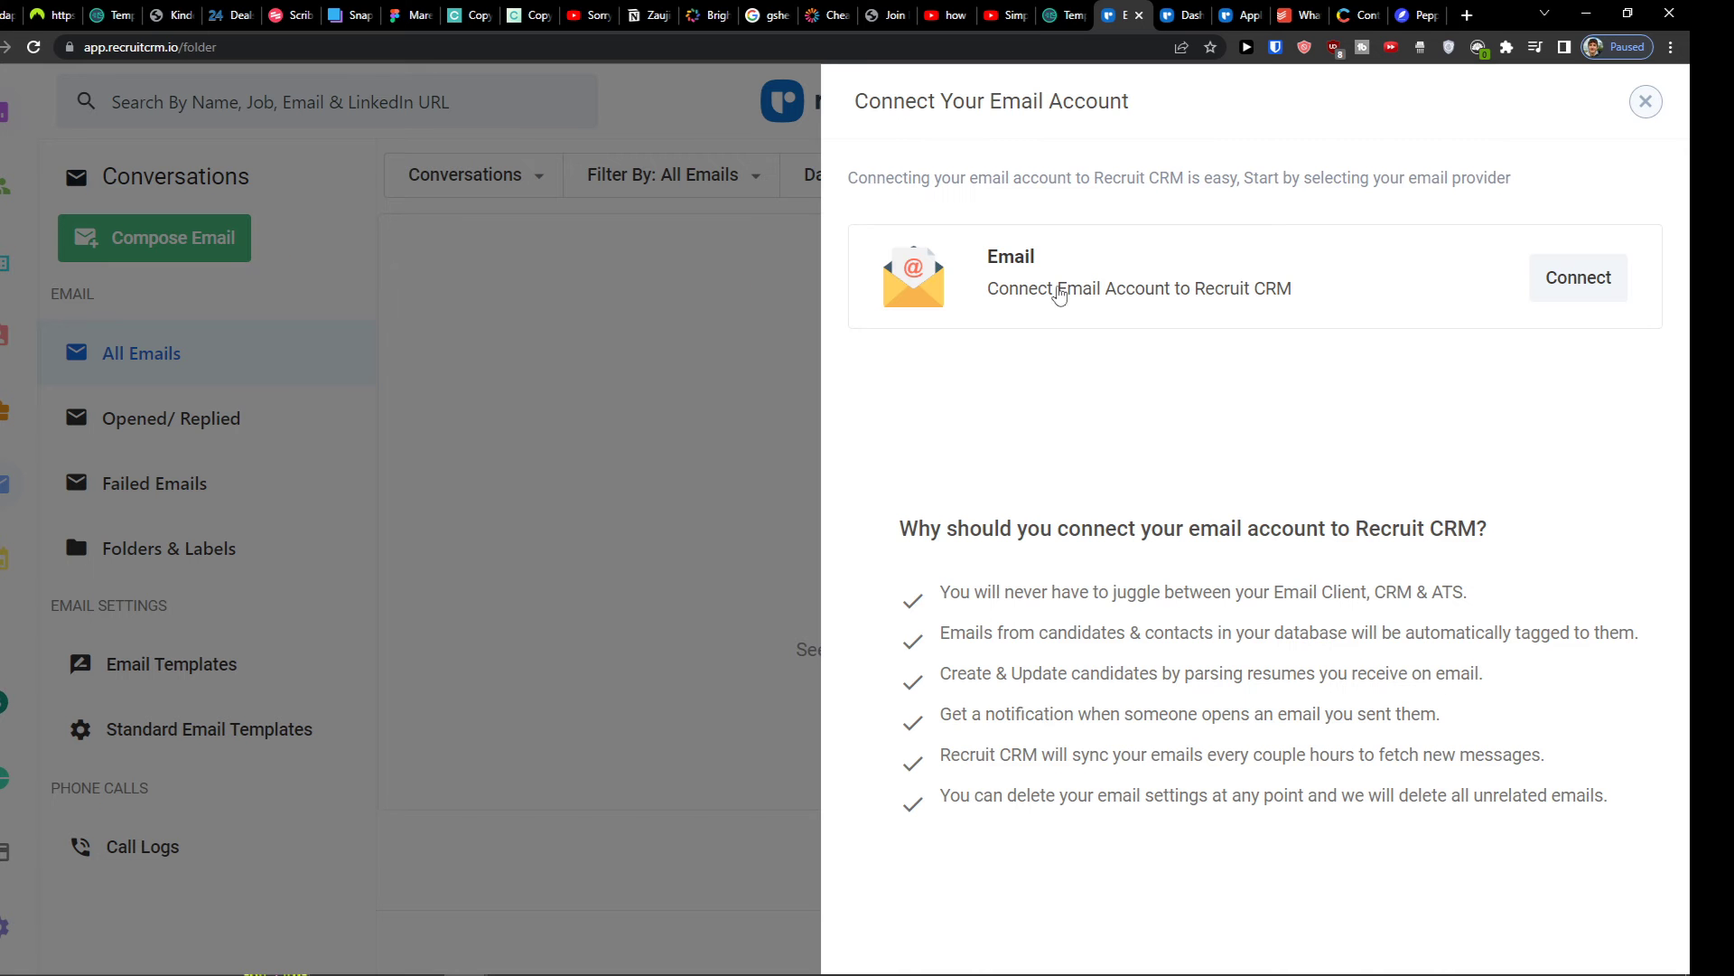
Dismiss the email account connection options and go to the tasks and meetings list
click(1646, 101)
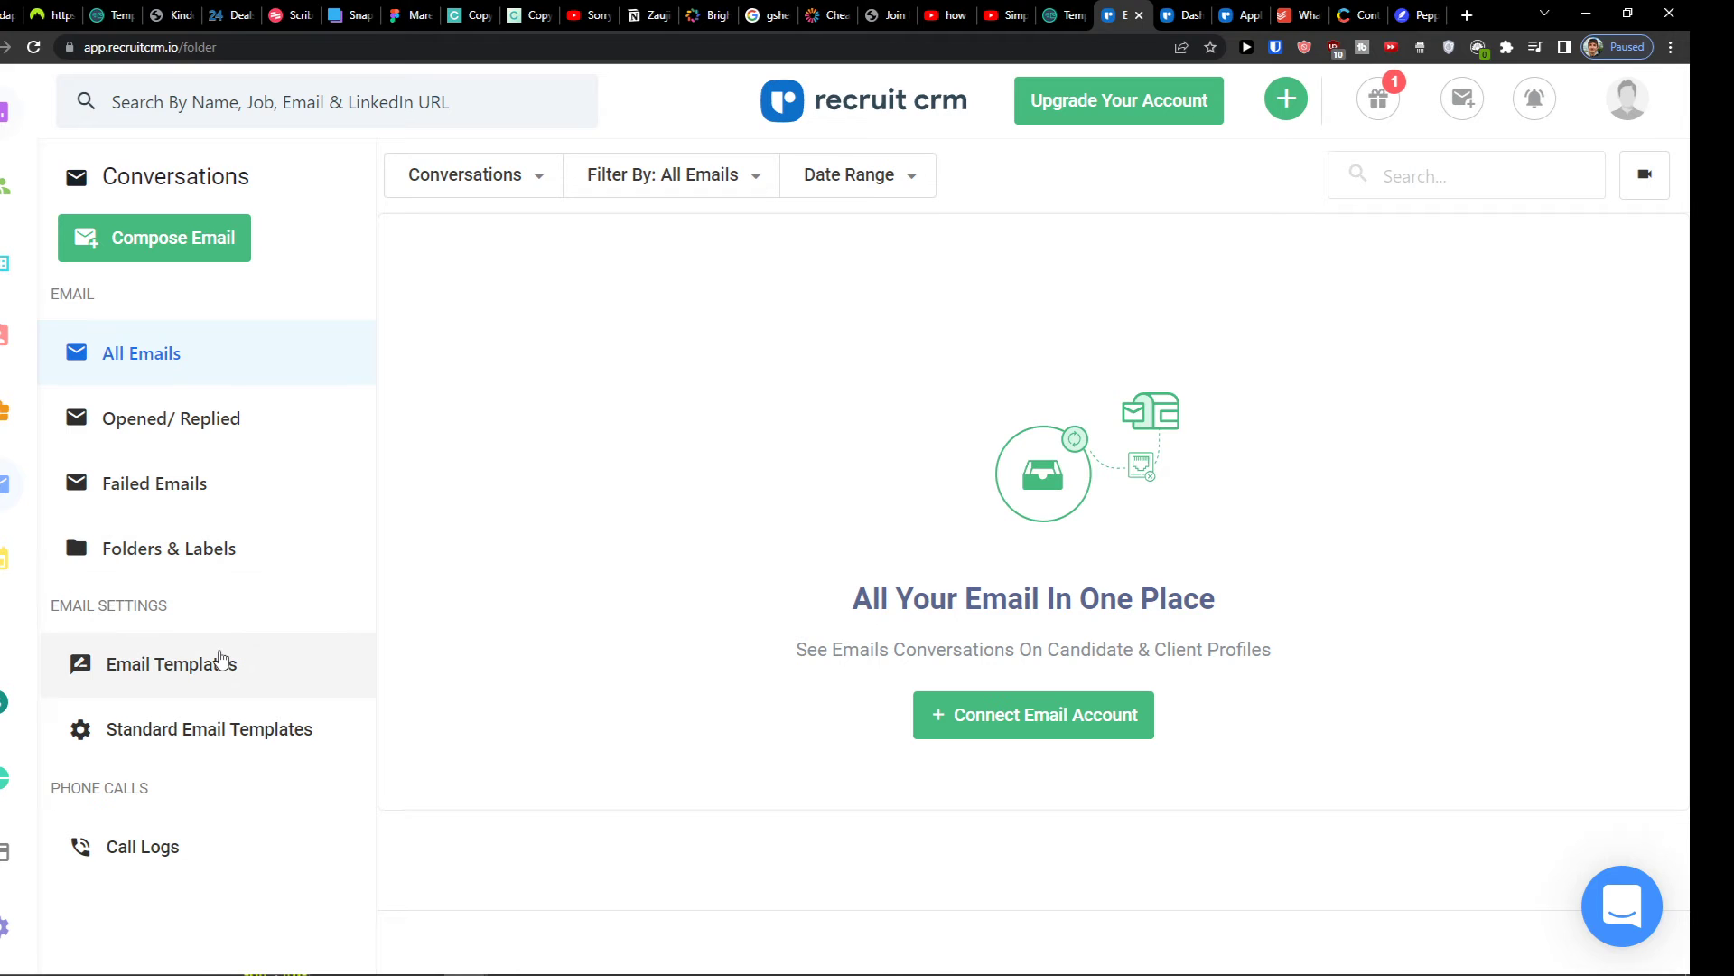
mouse_move(1624, 962)
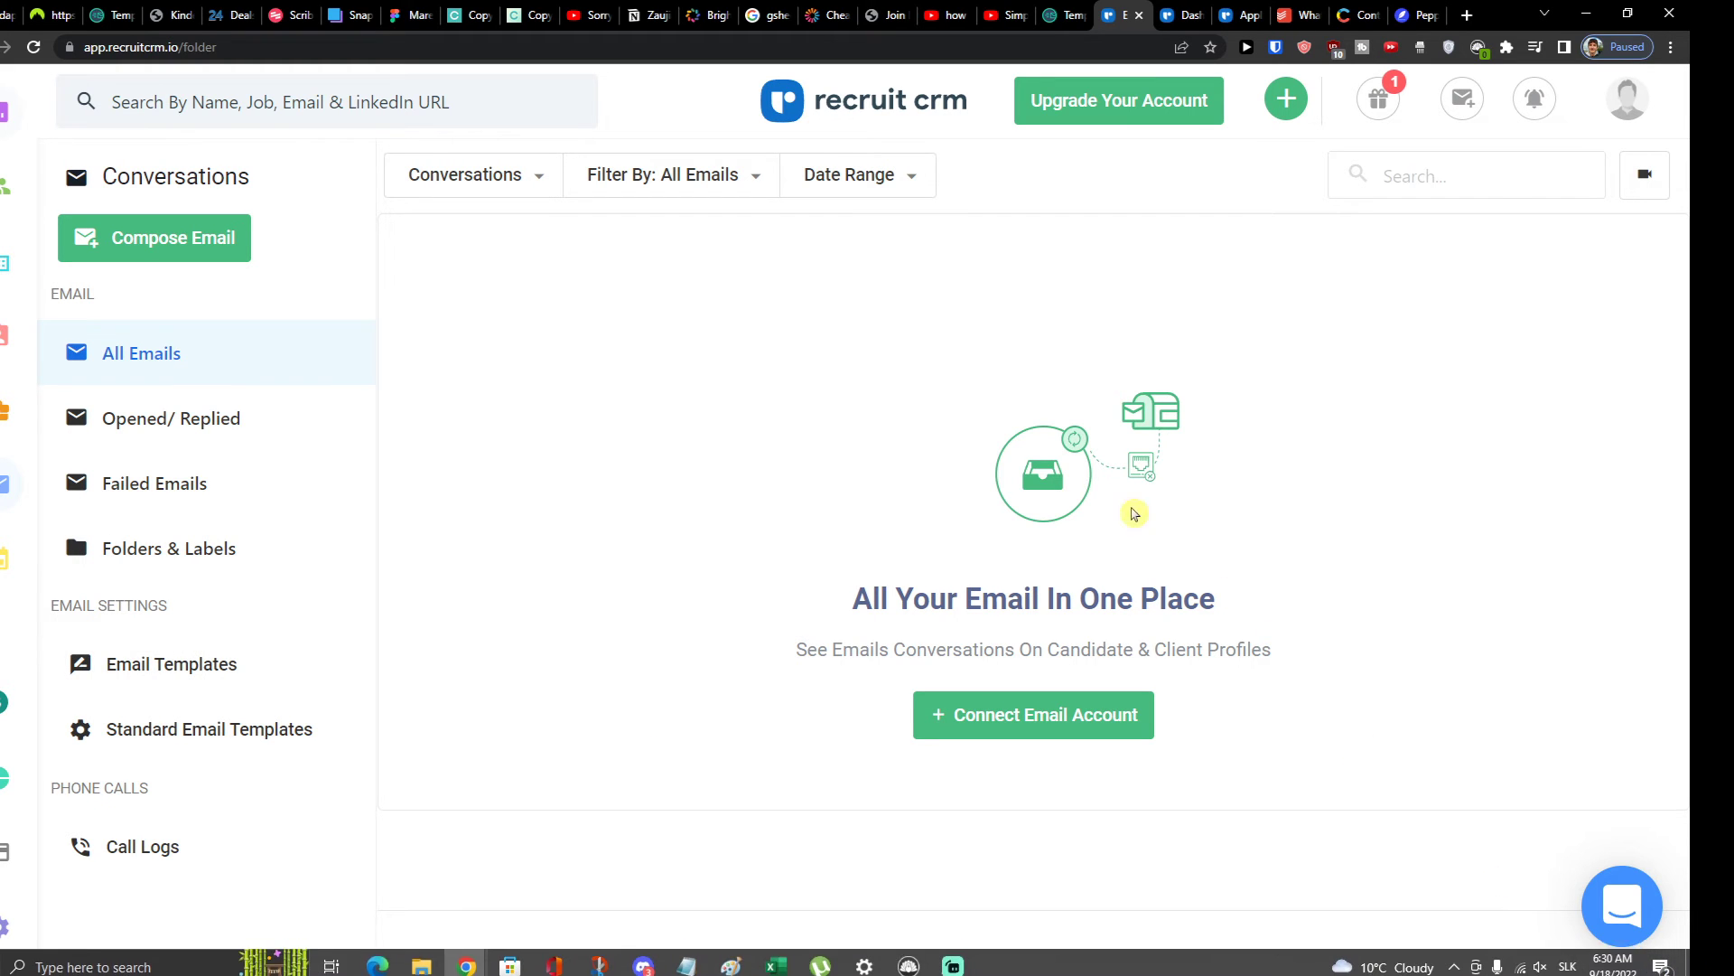
click(3, 560)
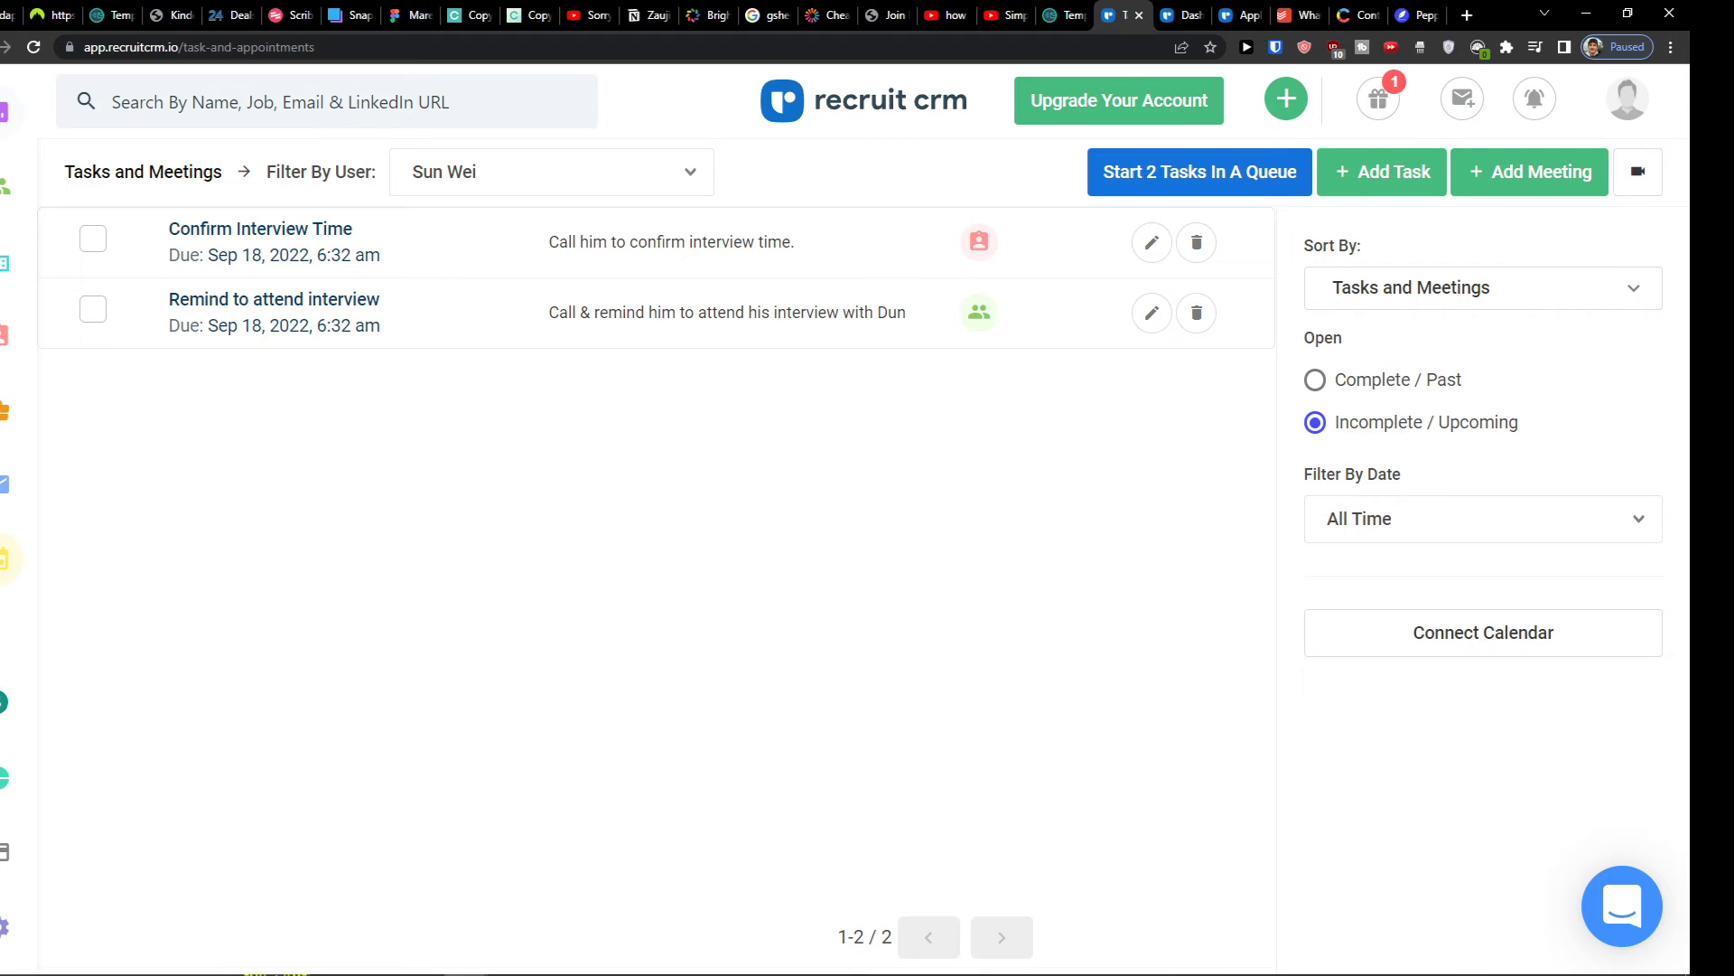
Examine the new task form's fields and search its related records for "bm", leaving the task unsaved
click(1341, 184)
scroll(858, 411, down, 2)
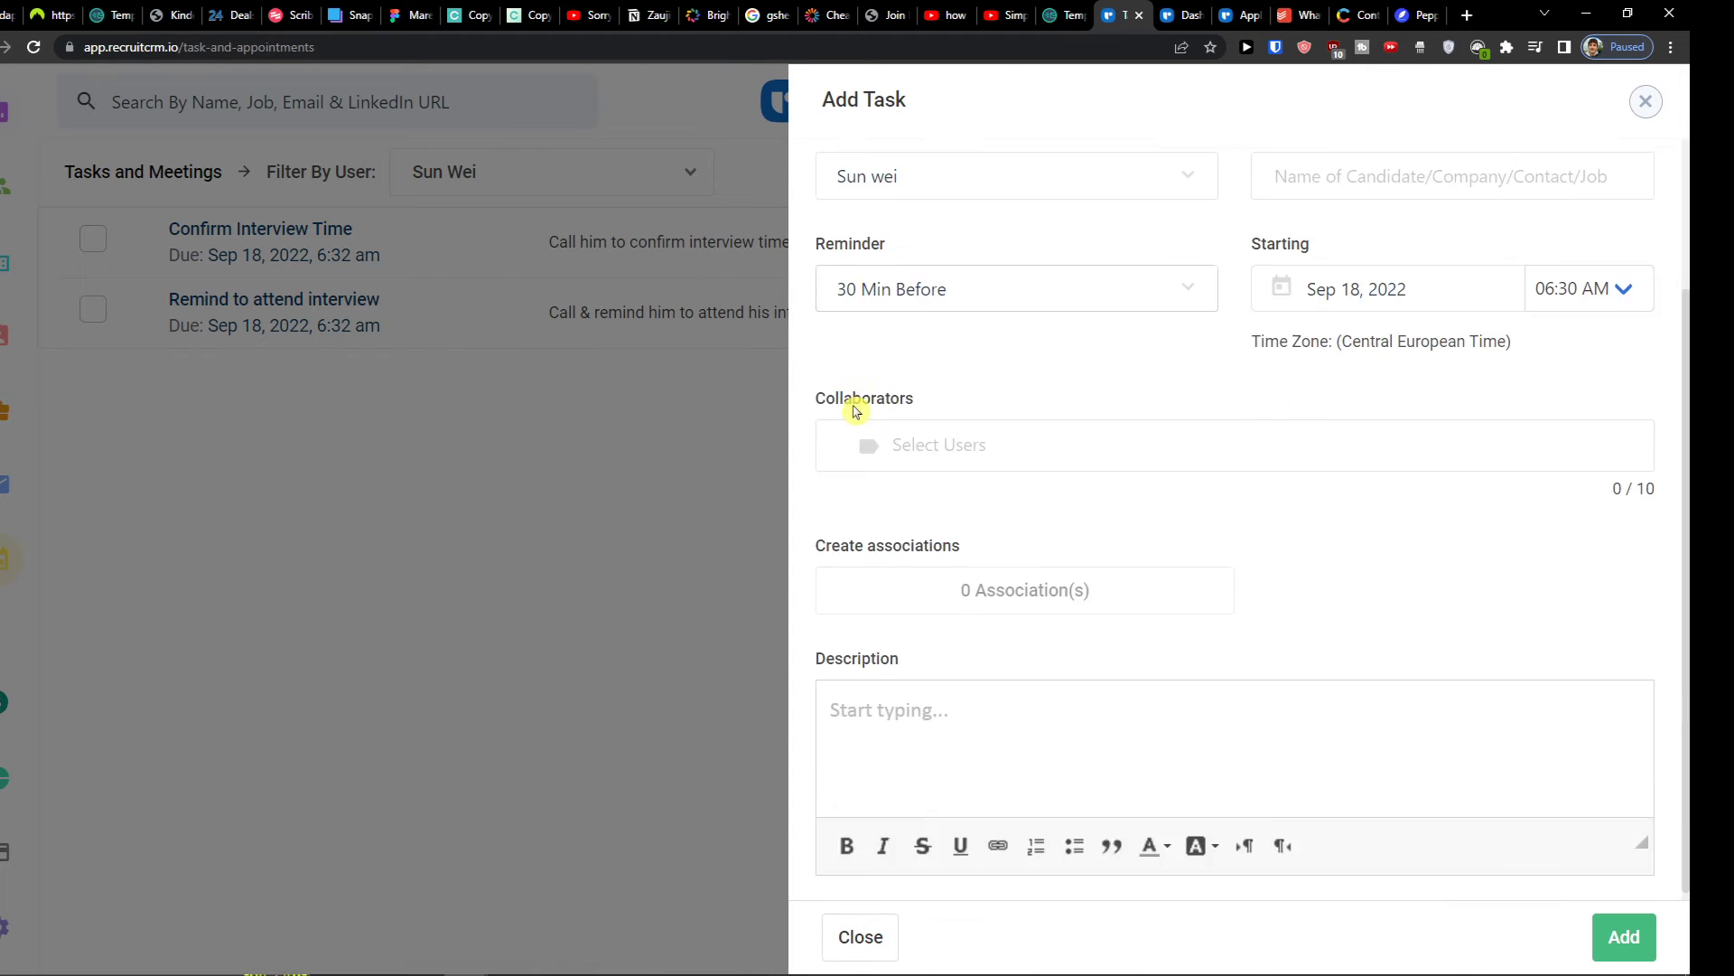
scroll(857, 406, up, 2)
click(1407, 370)
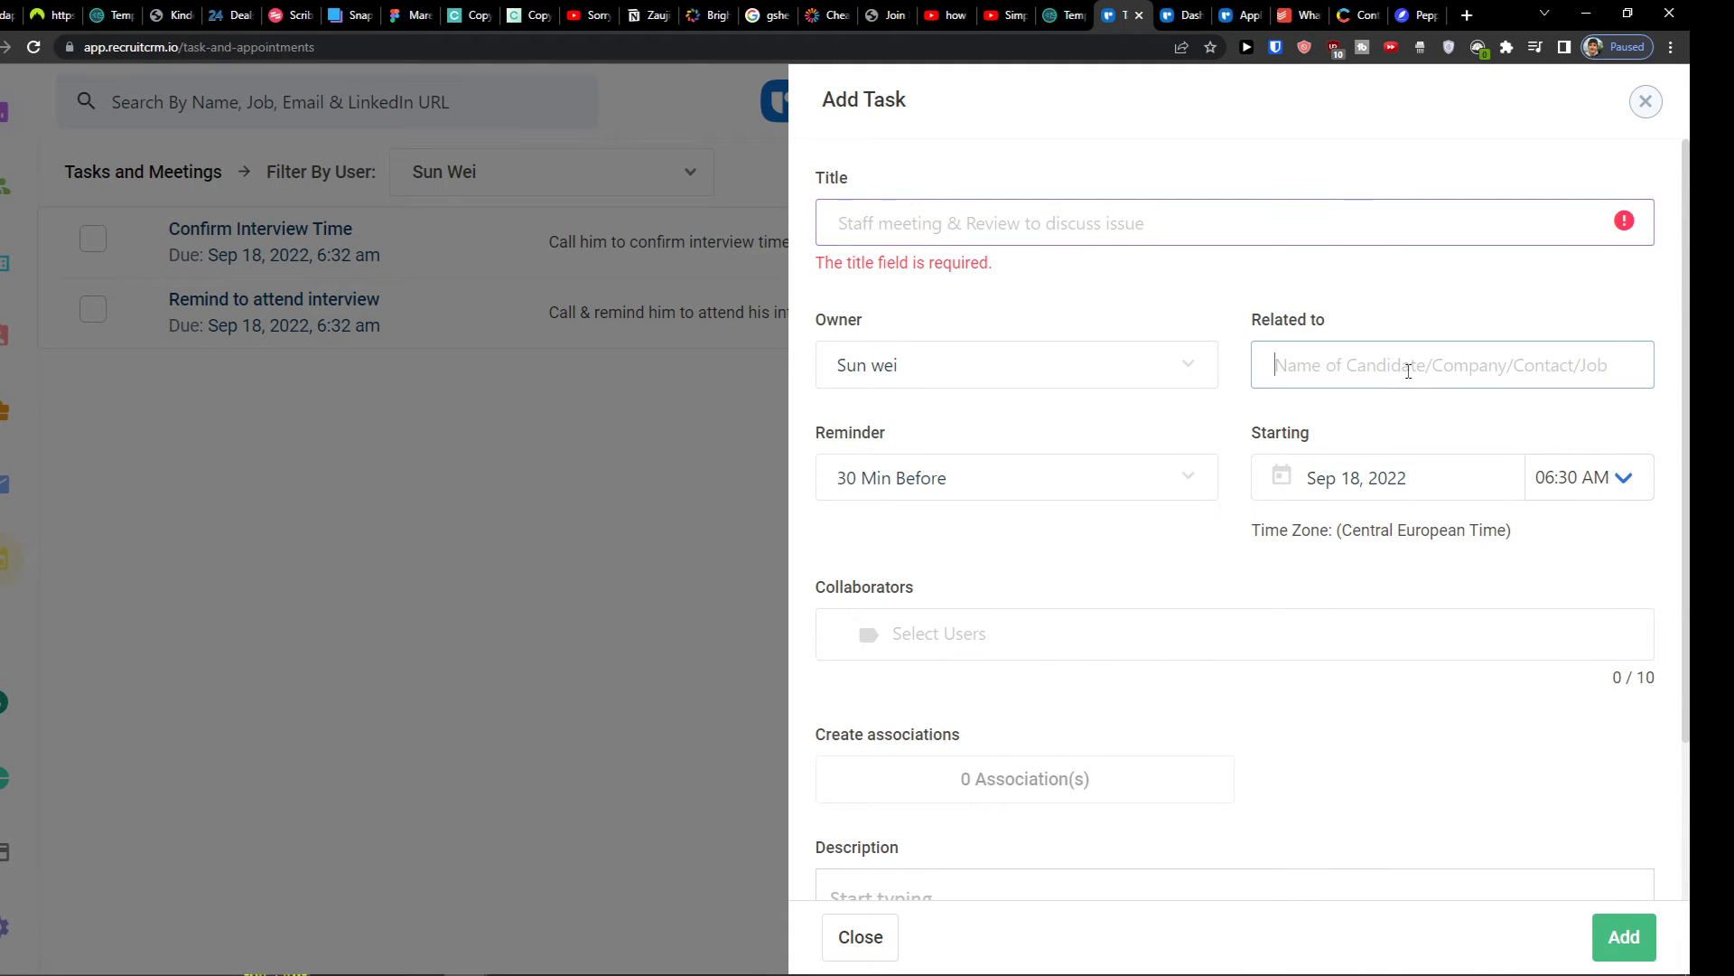
text(bm)
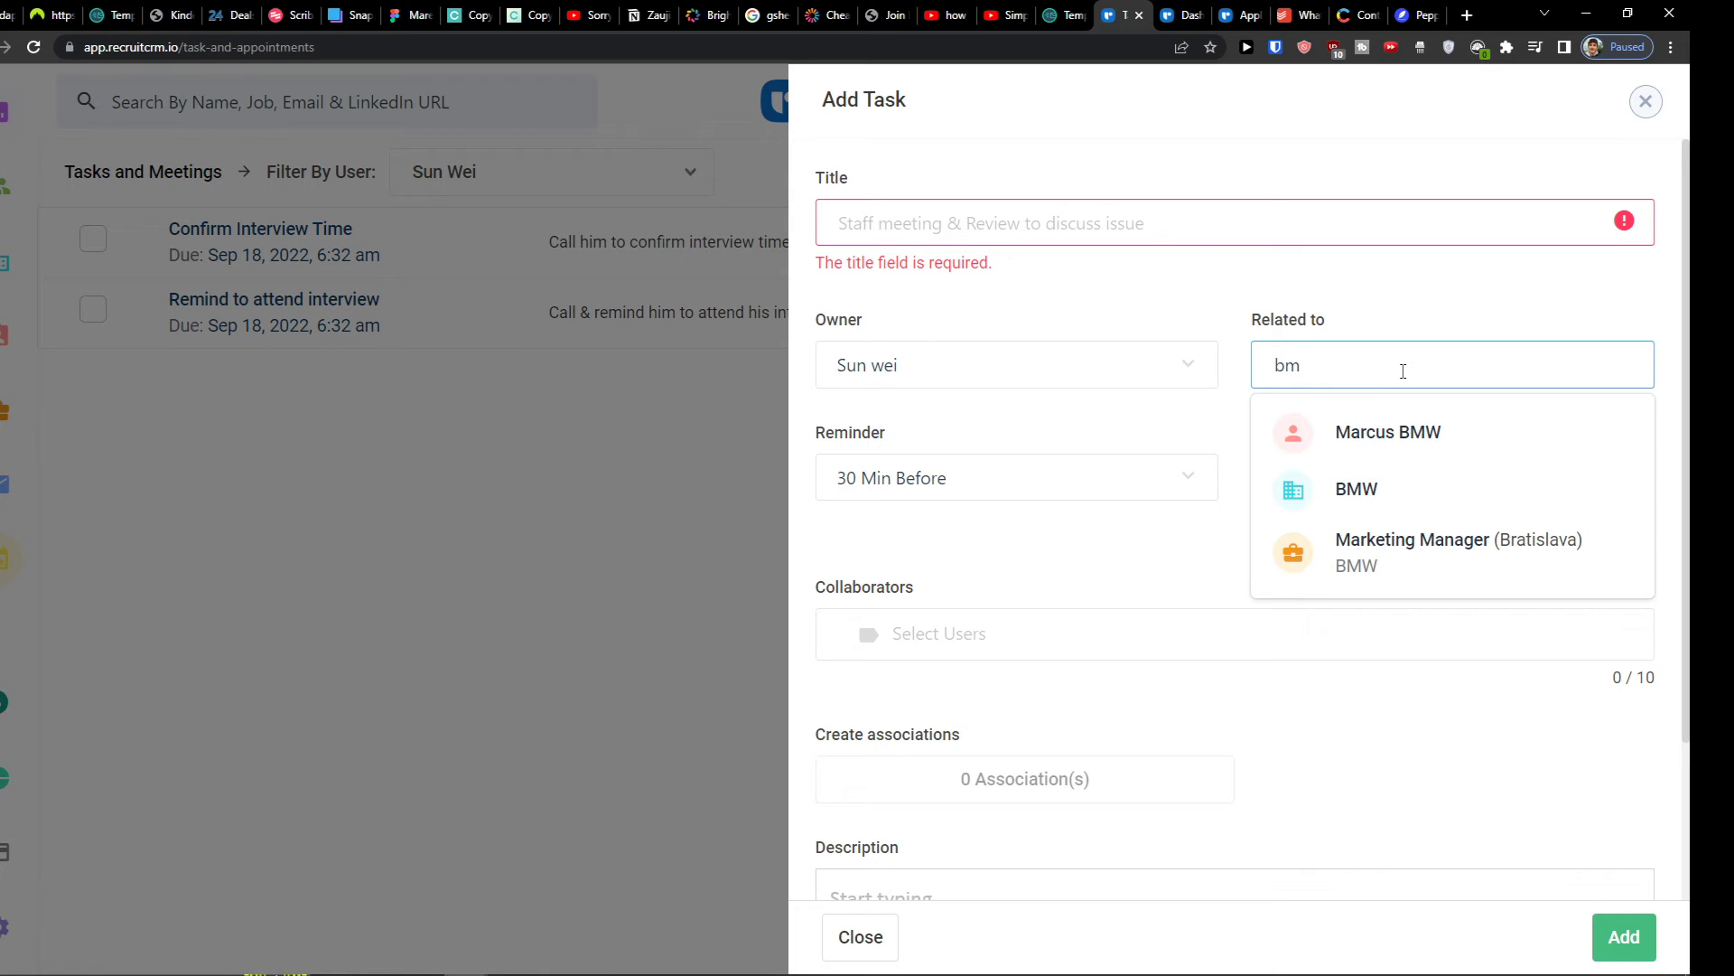
click(608, 503)
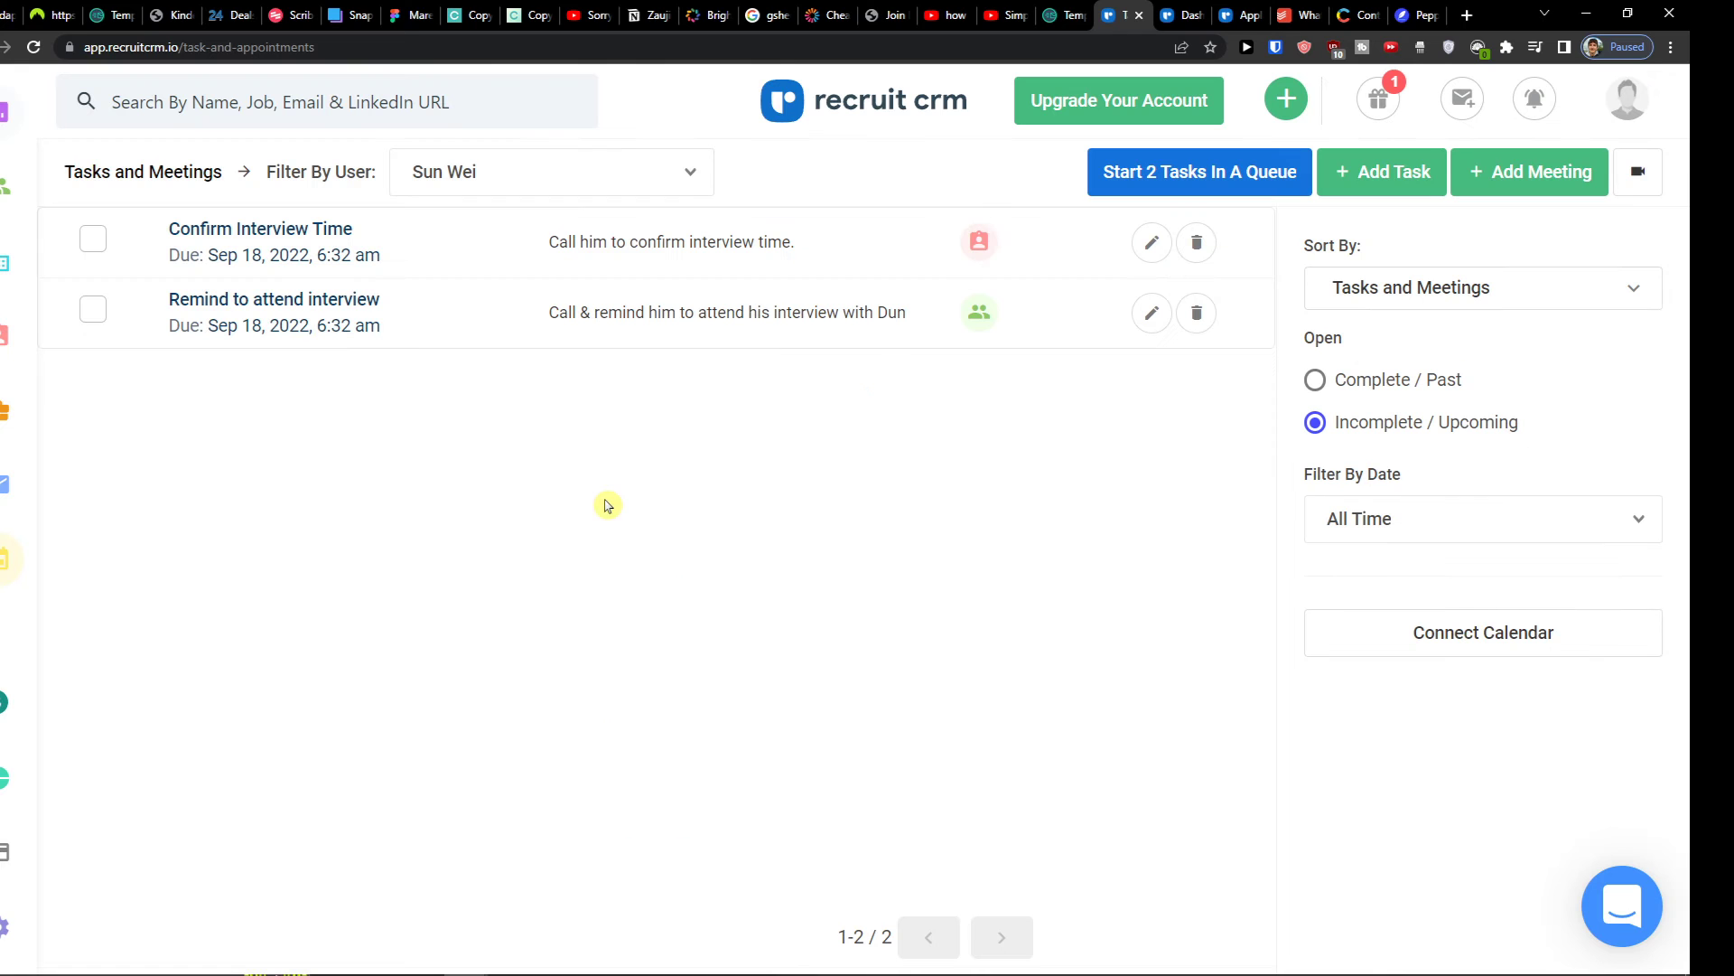
Add a meeting titled "Staff meeting" with the location "bratislava", related to the company BMW
click(1521, 174)
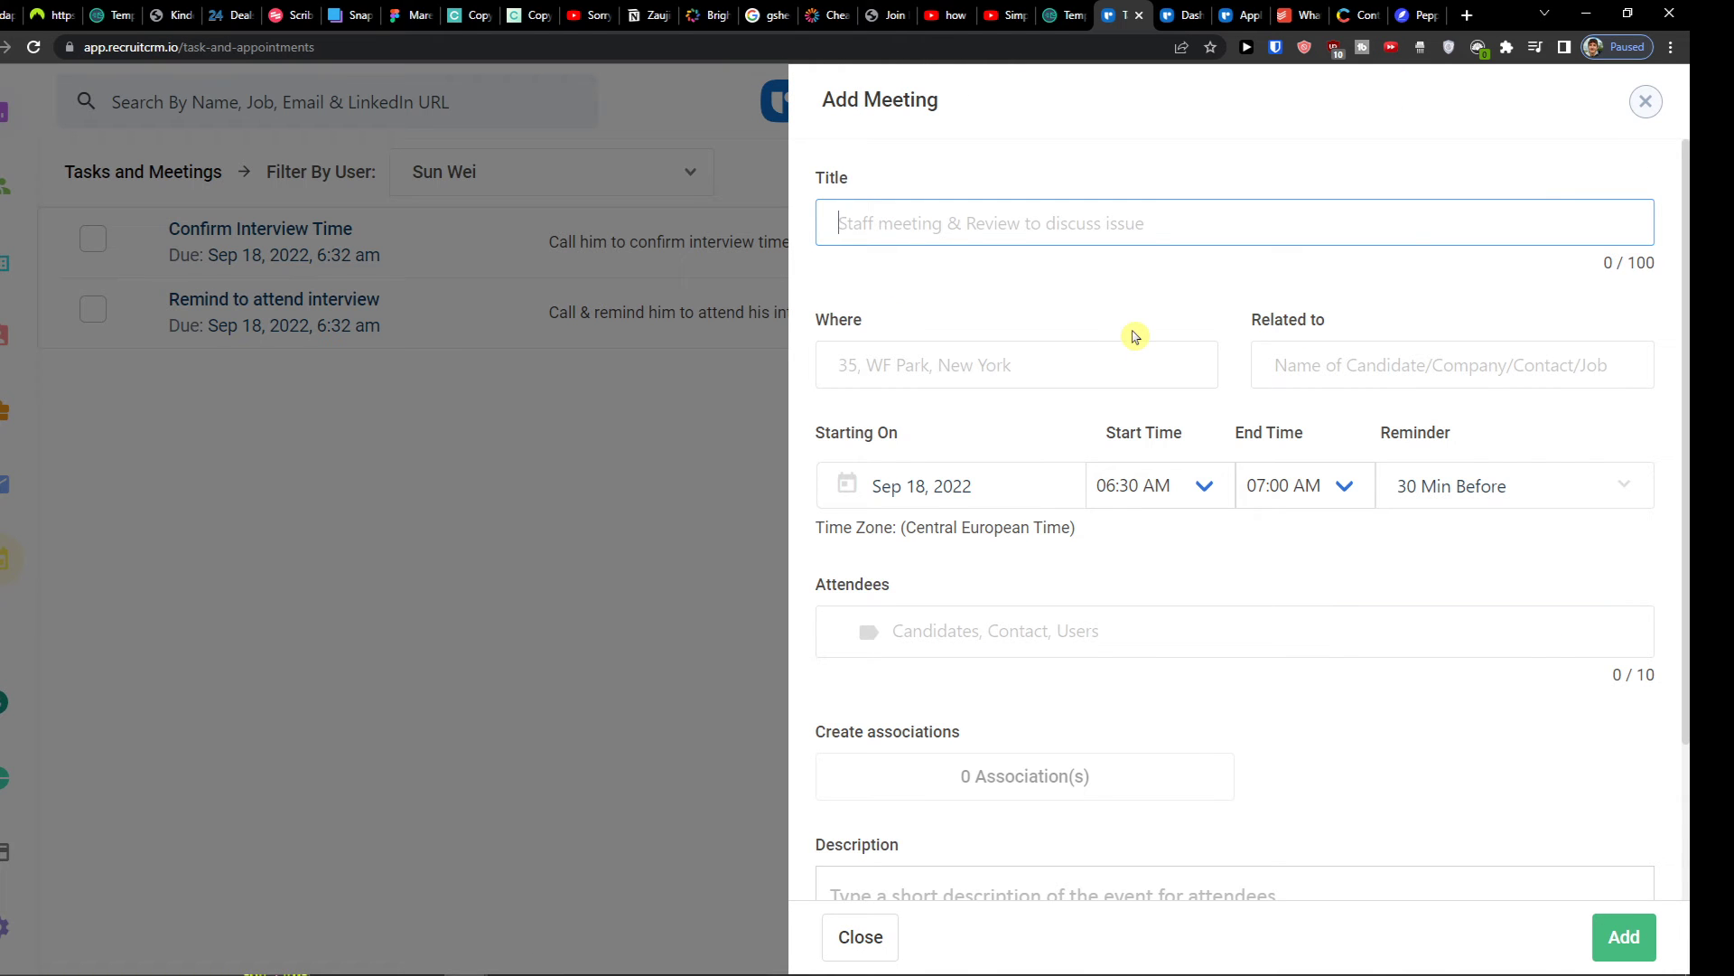
text(Staff meeting)
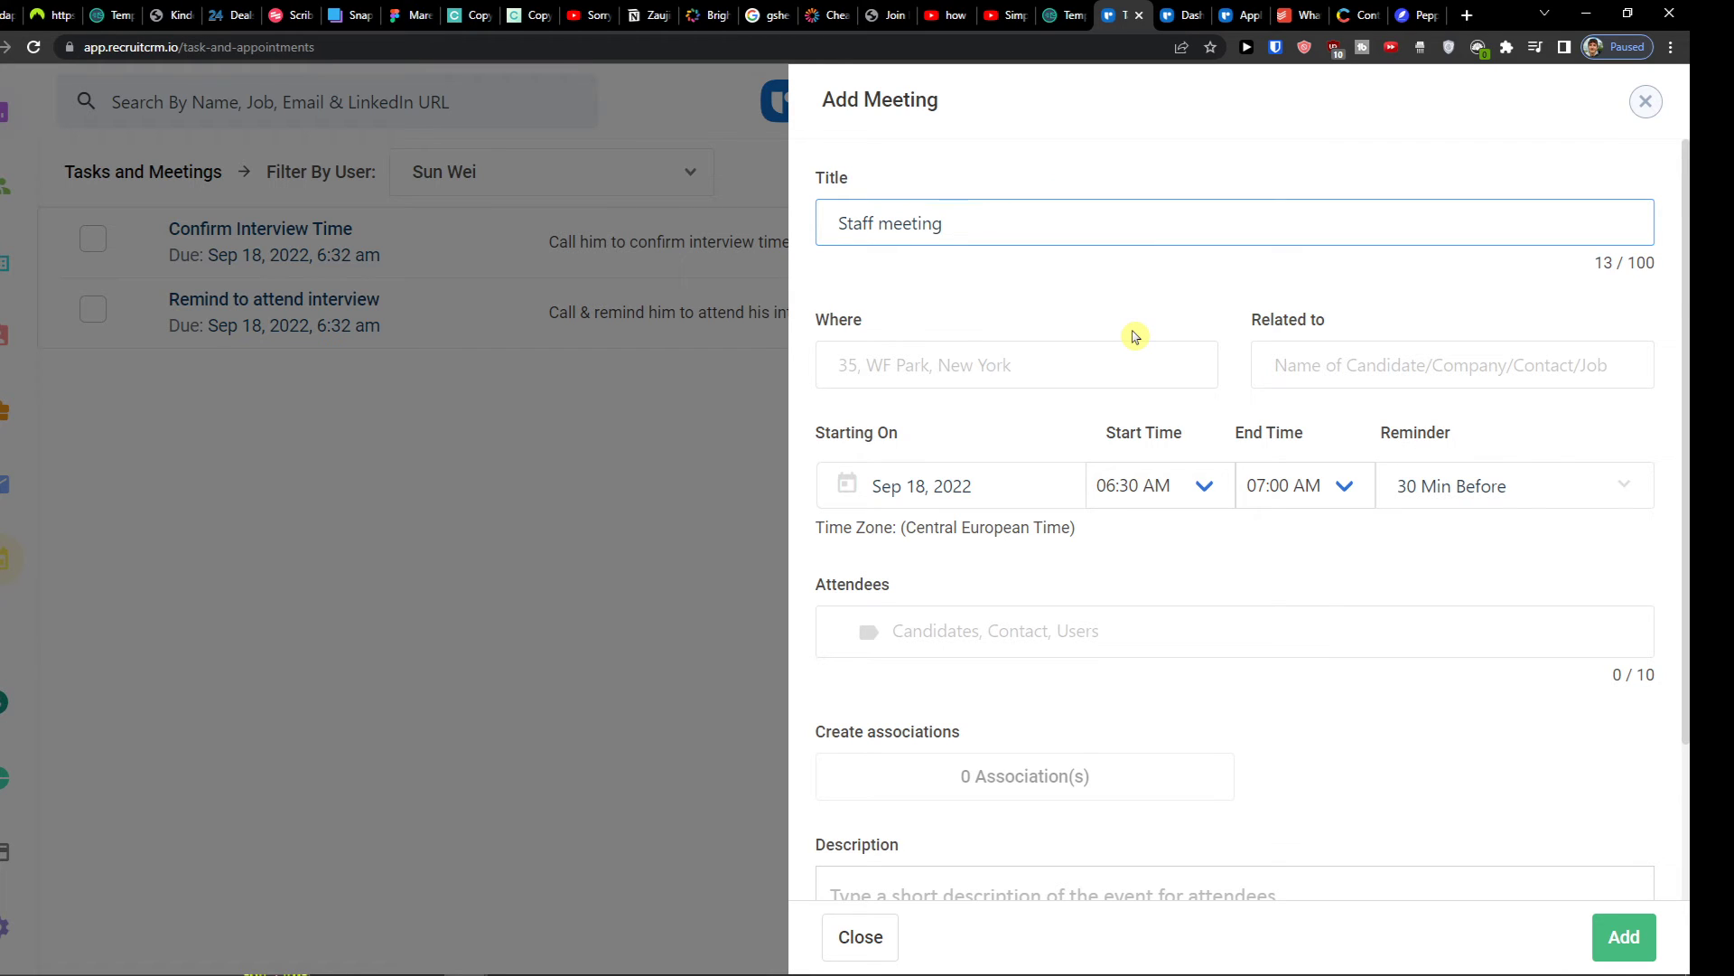
click(1094, 380)
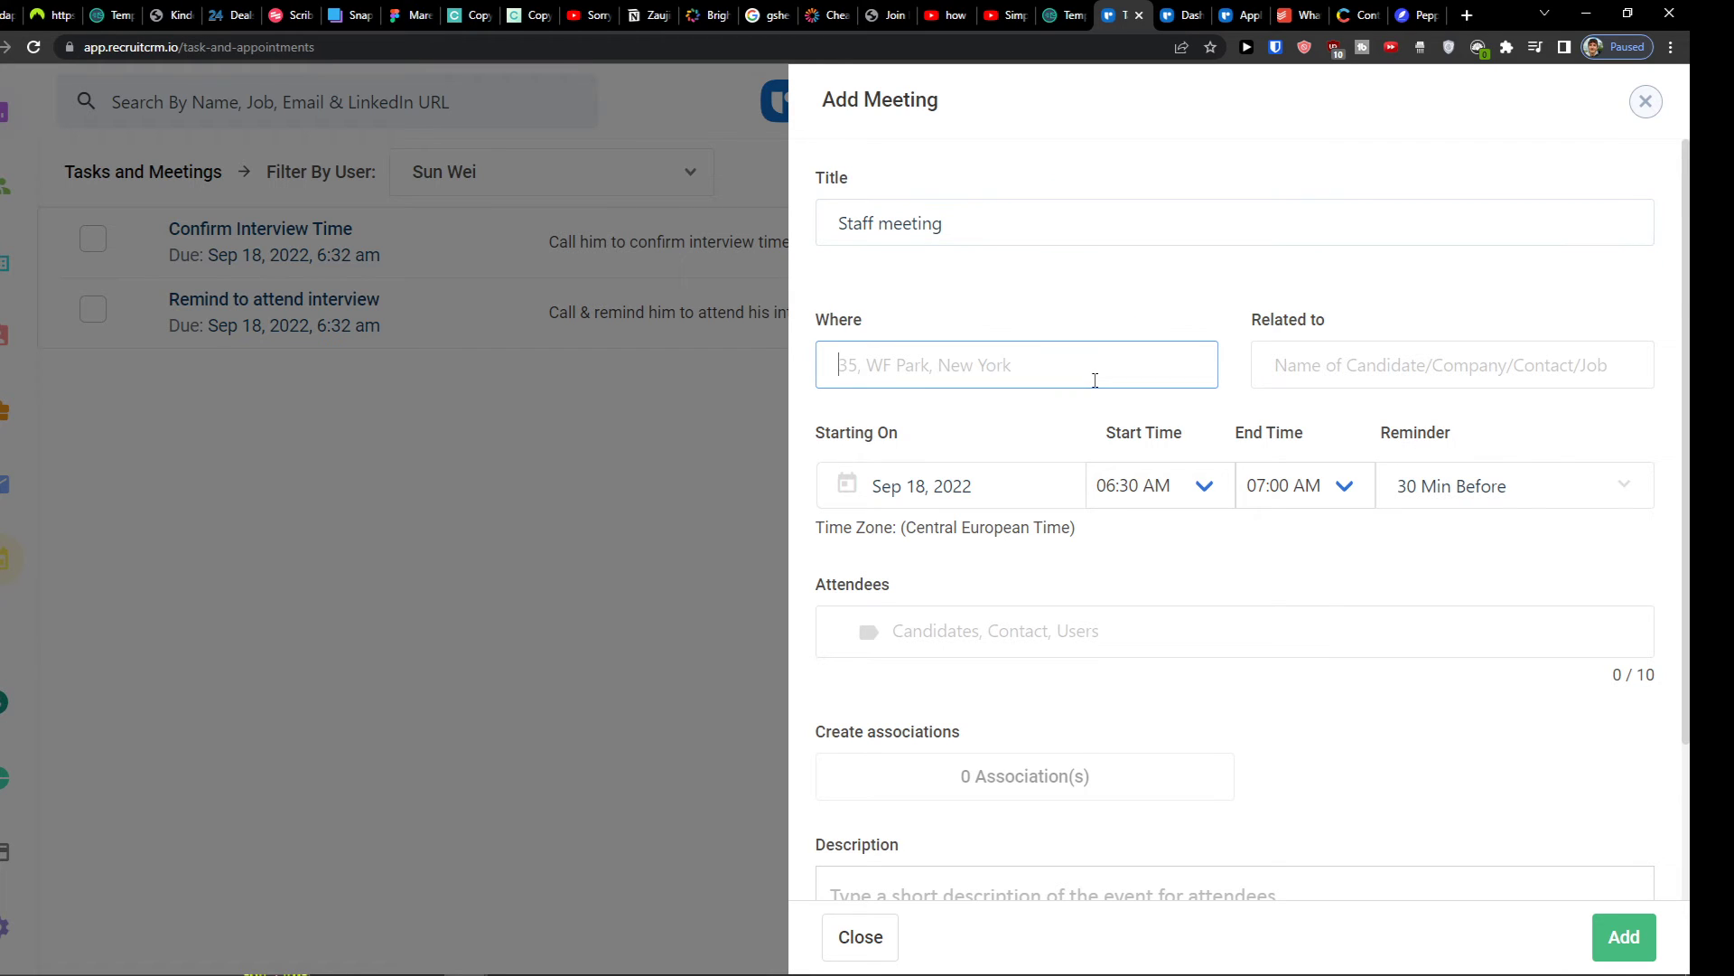
text(bratislava)
click(1292, 354)
text(b)
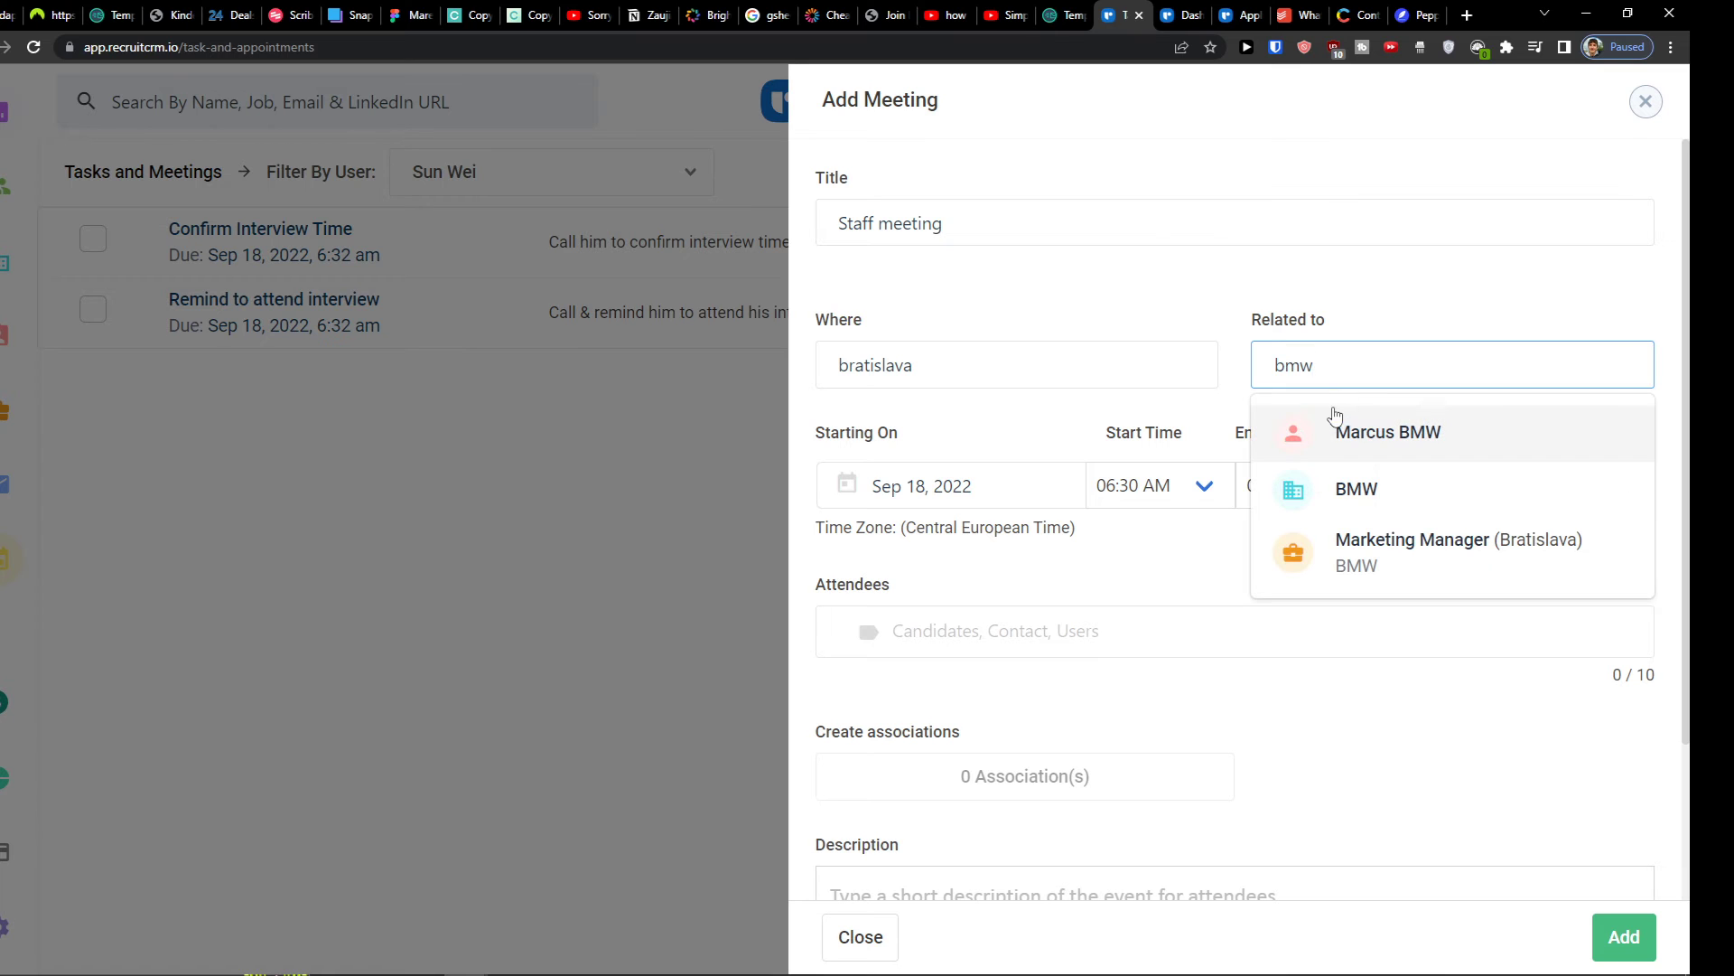
click(1360, 479)
scroll(1337, 496, down, 2)
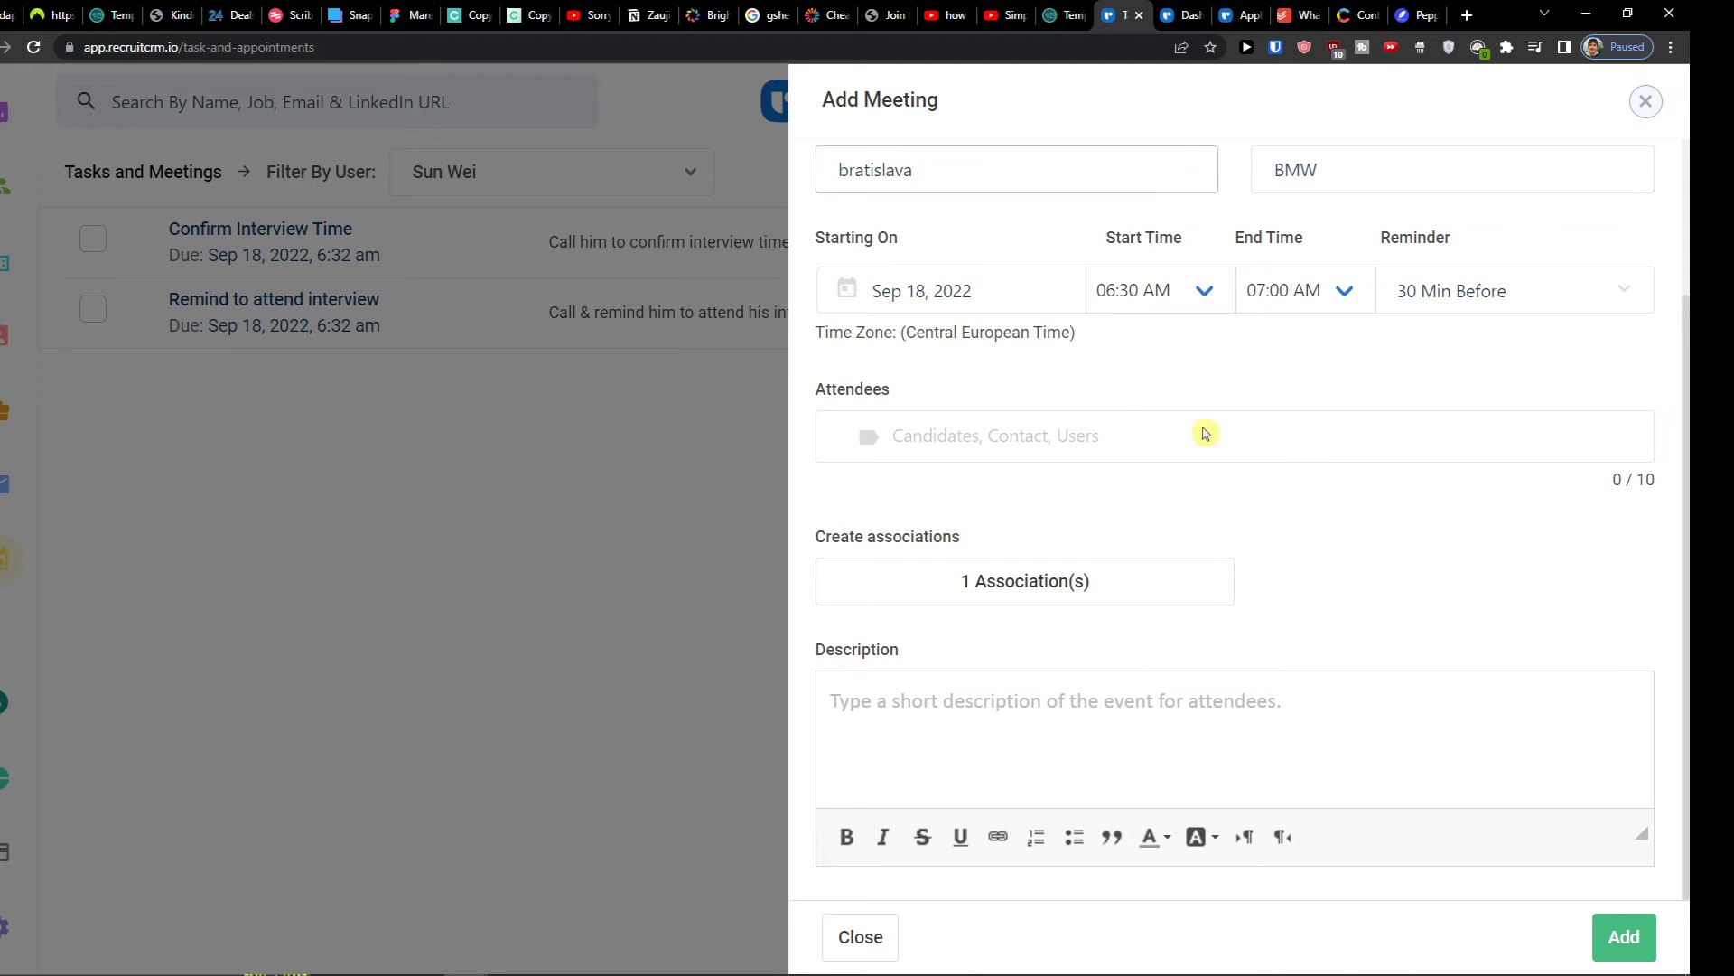
click(1607, 943)
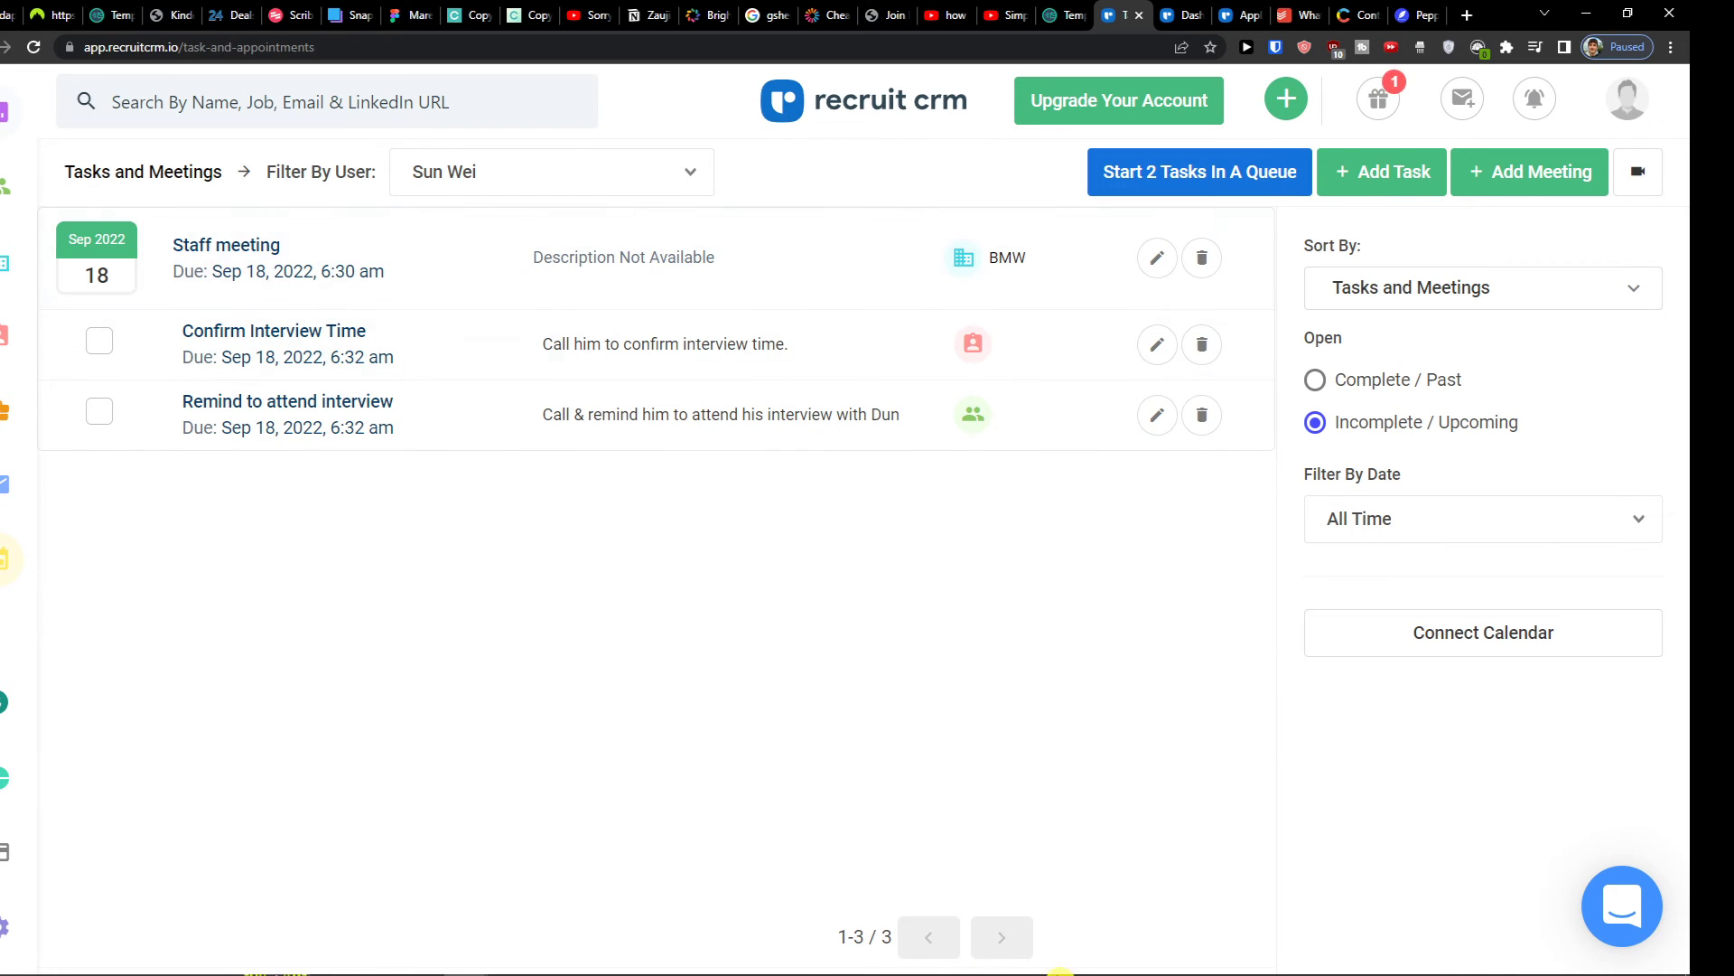
Go to the deals list
click(951, 972)
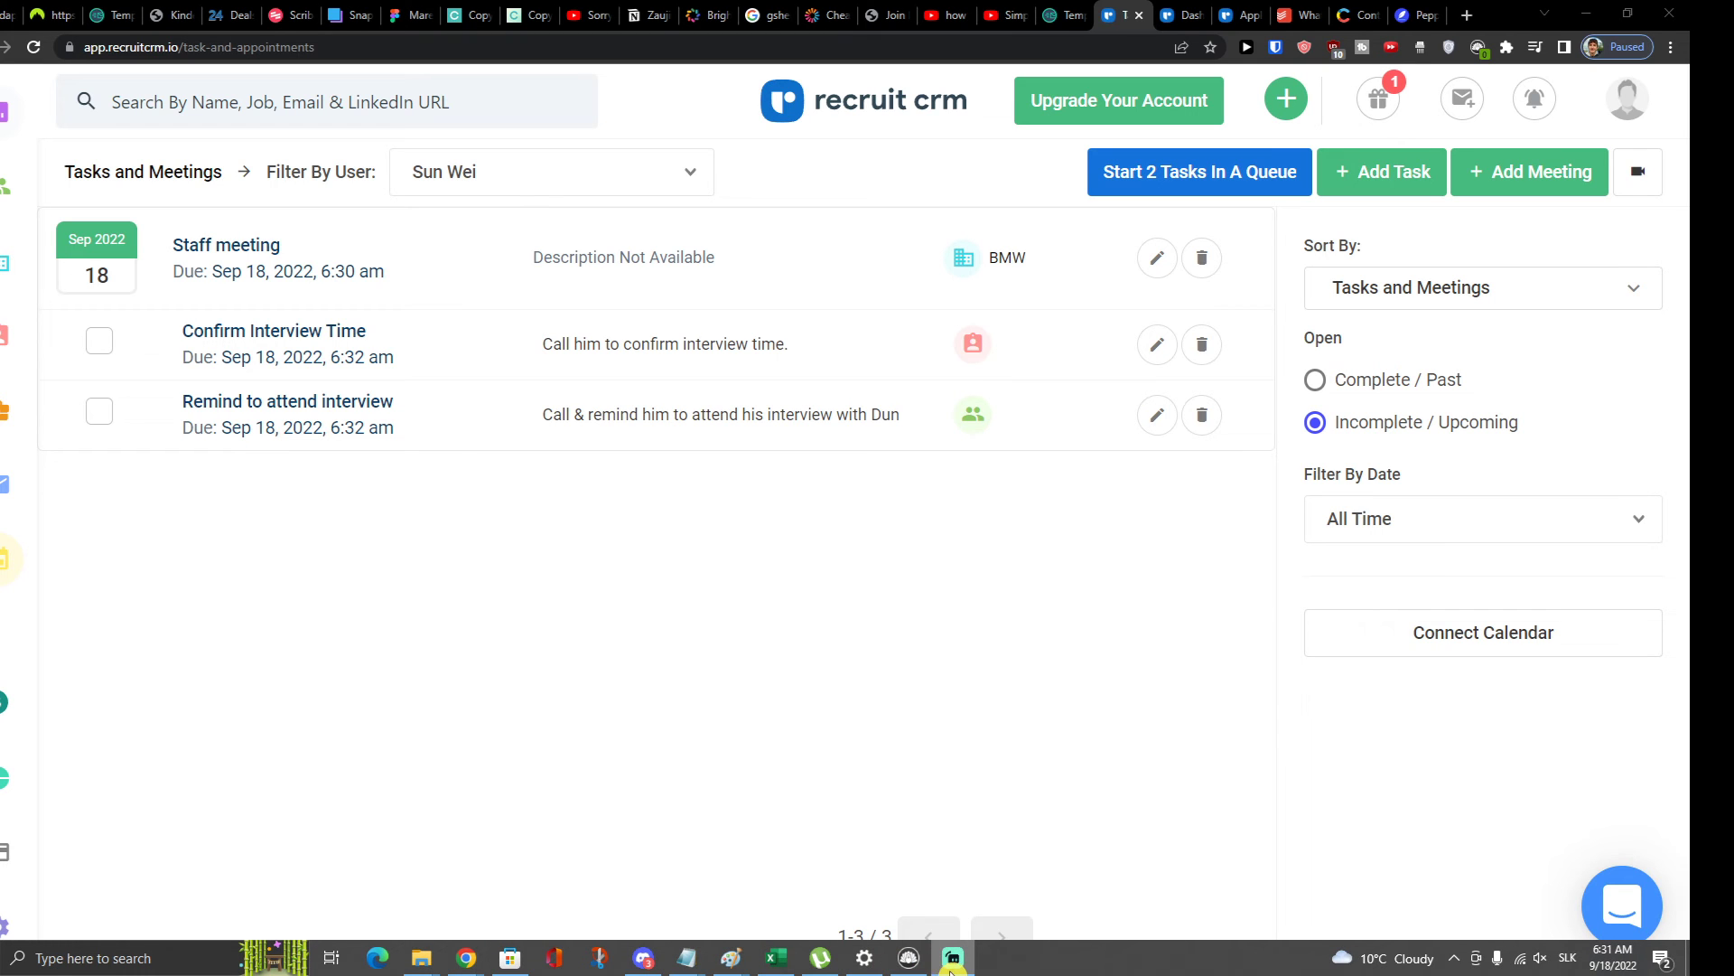
click(3, 702)
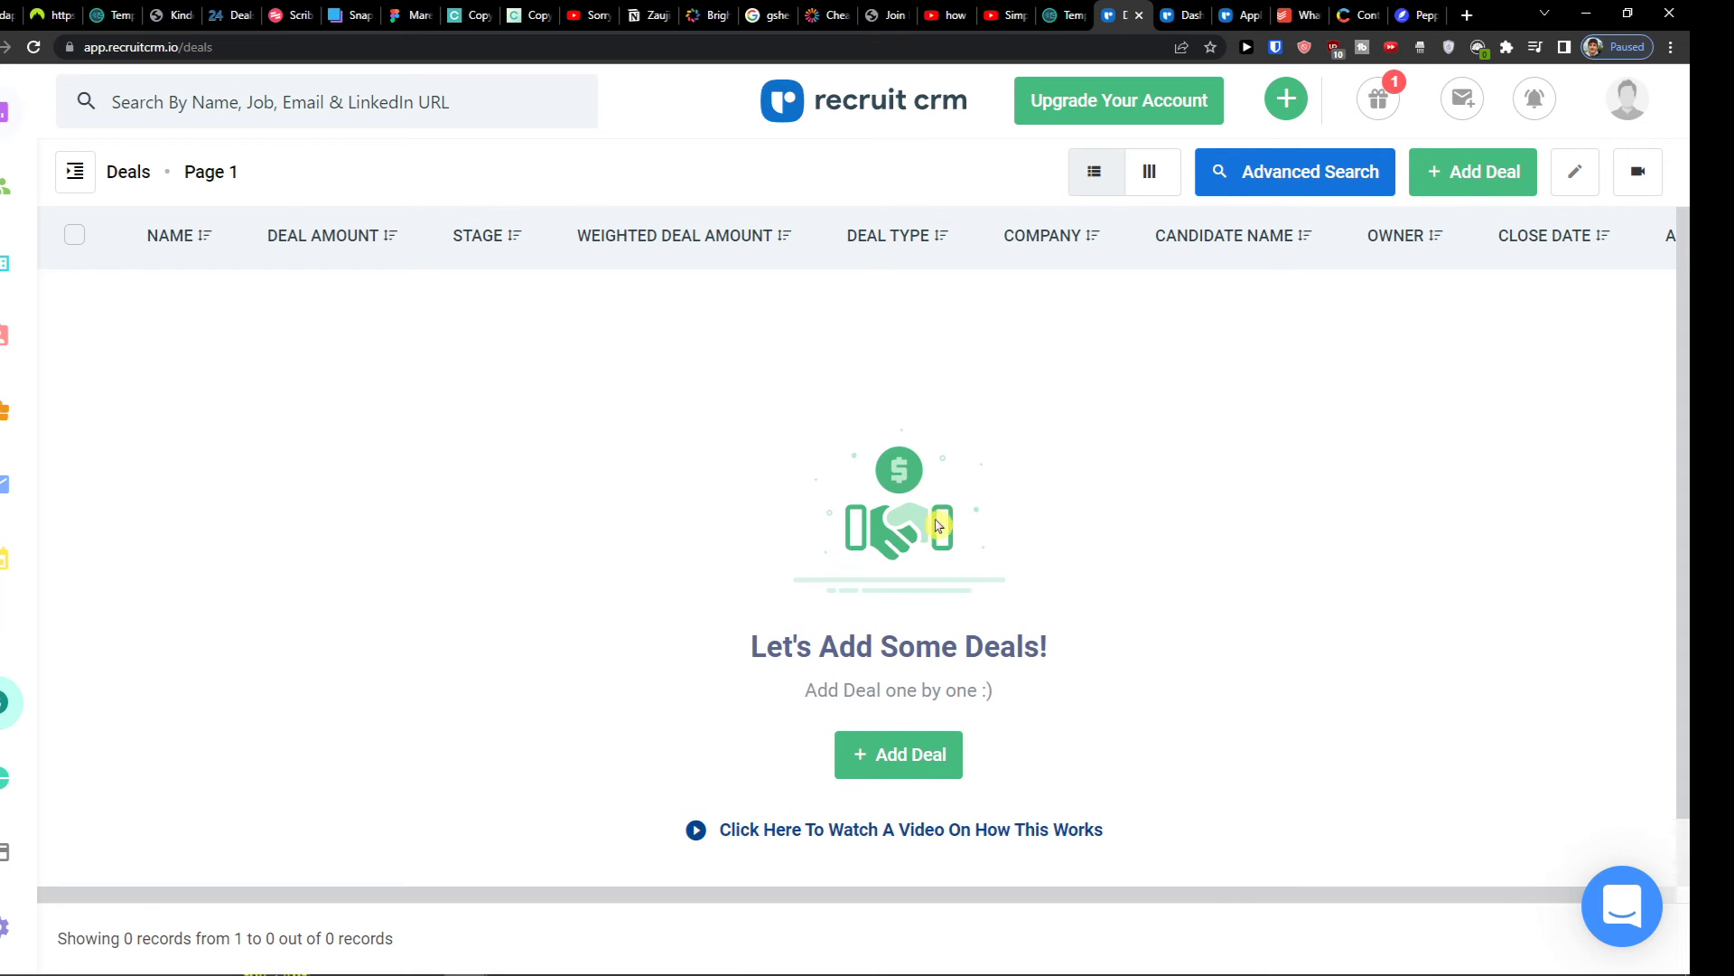
mouse_move(773, 893)
mouse_down()
mouse_move(805, 894)
mouse_move(780, 894)
mouse_up()
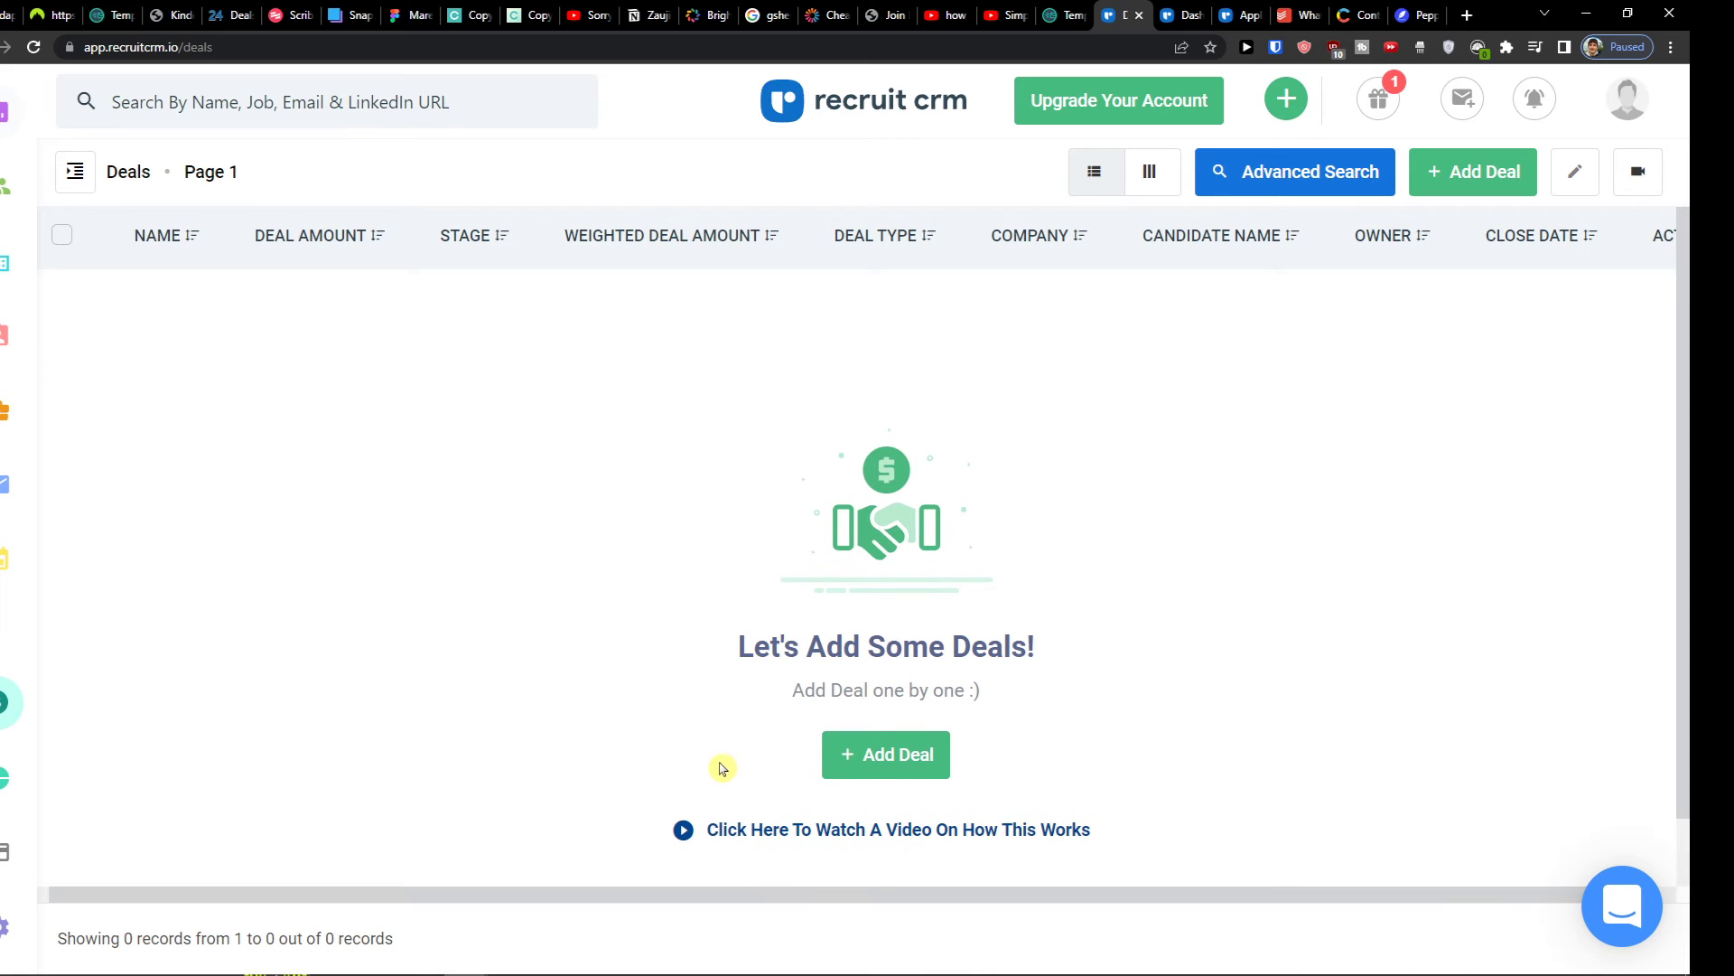
click(861, 766)
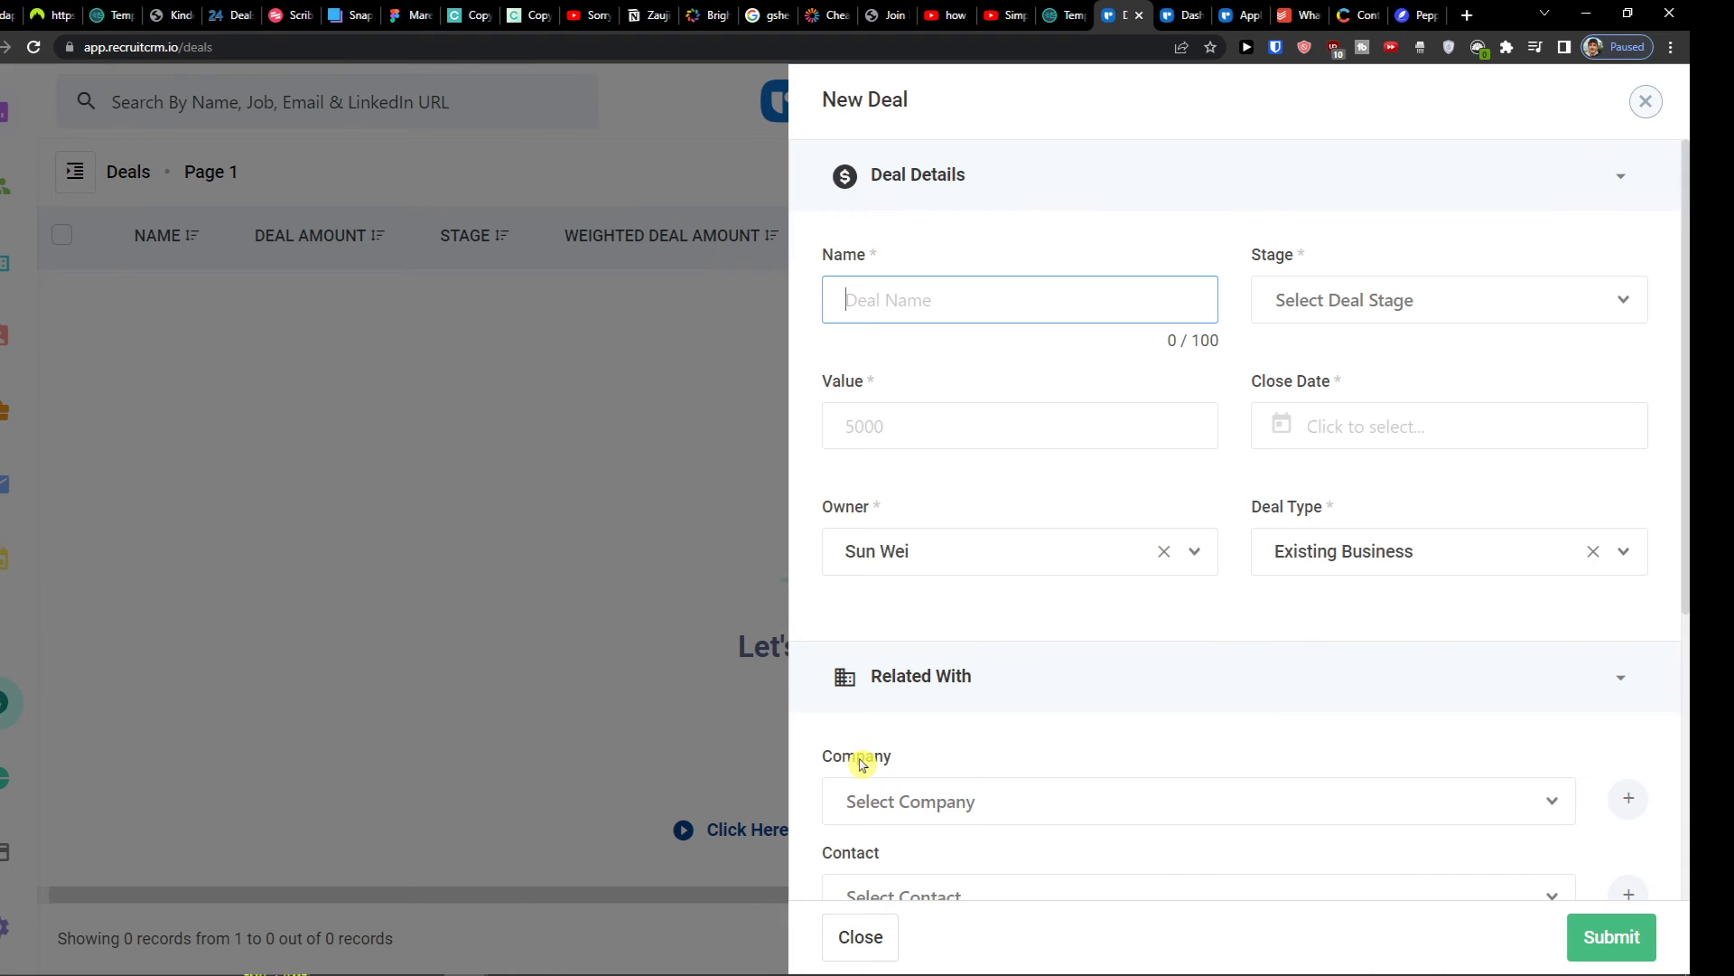
click(650, 620)
click(1645, 103)
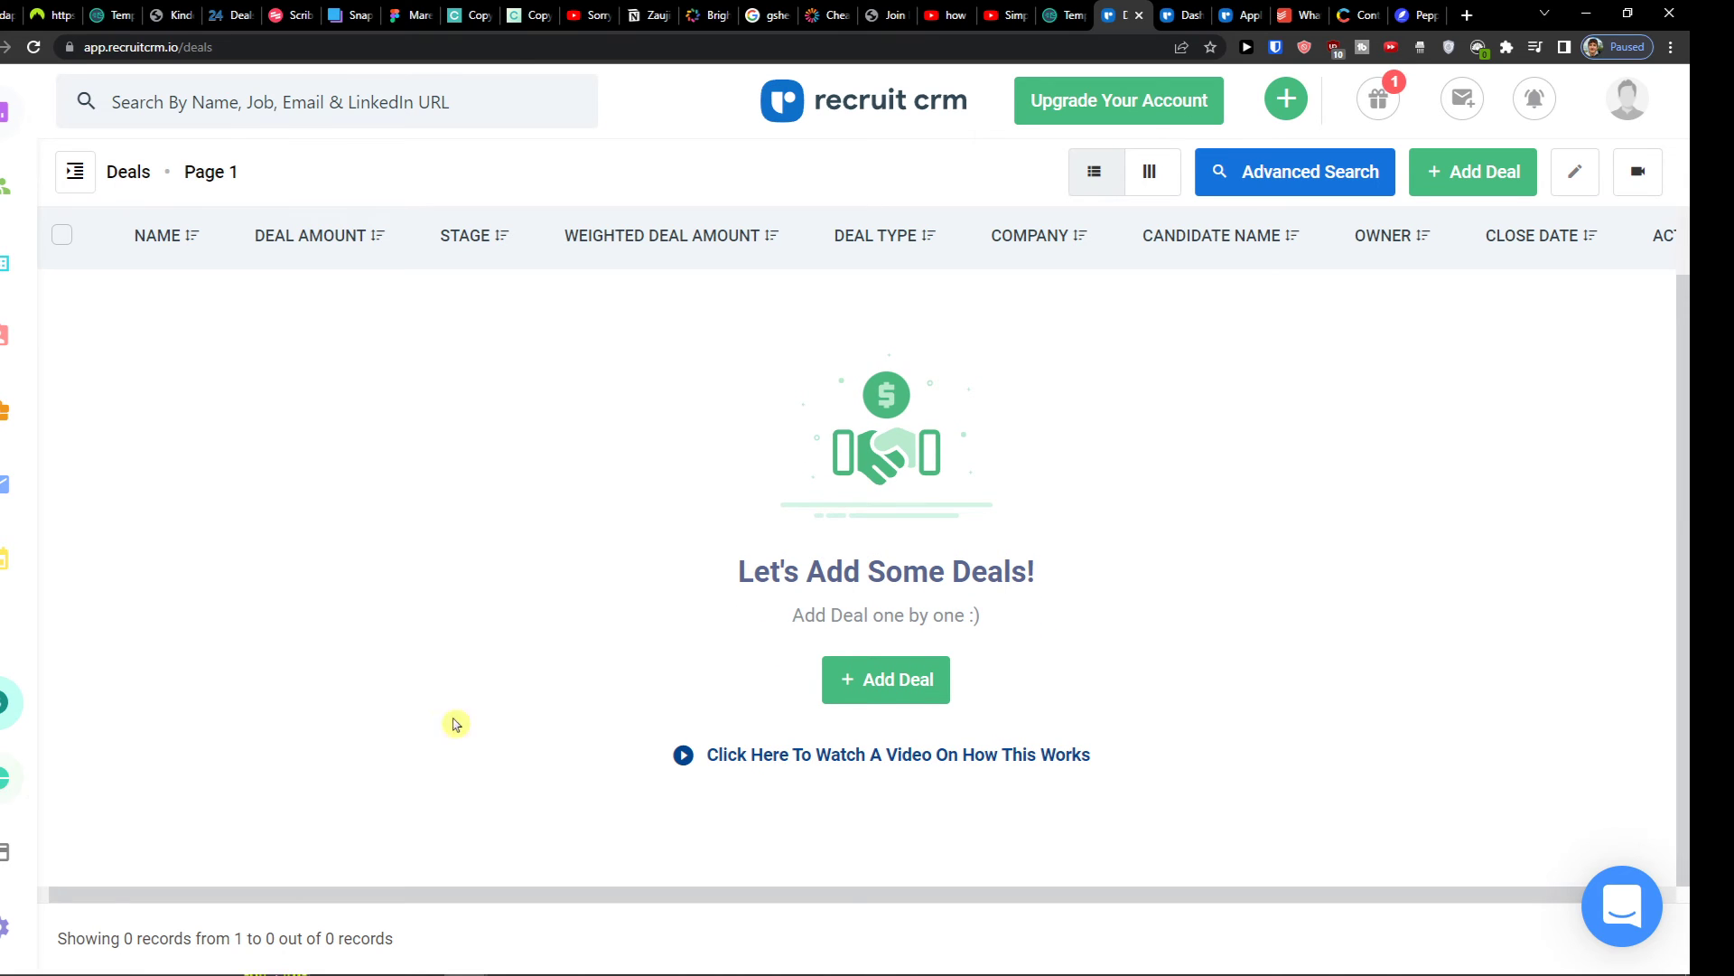
Start a new deal and name it "BMW Deal"
click(844, 684)
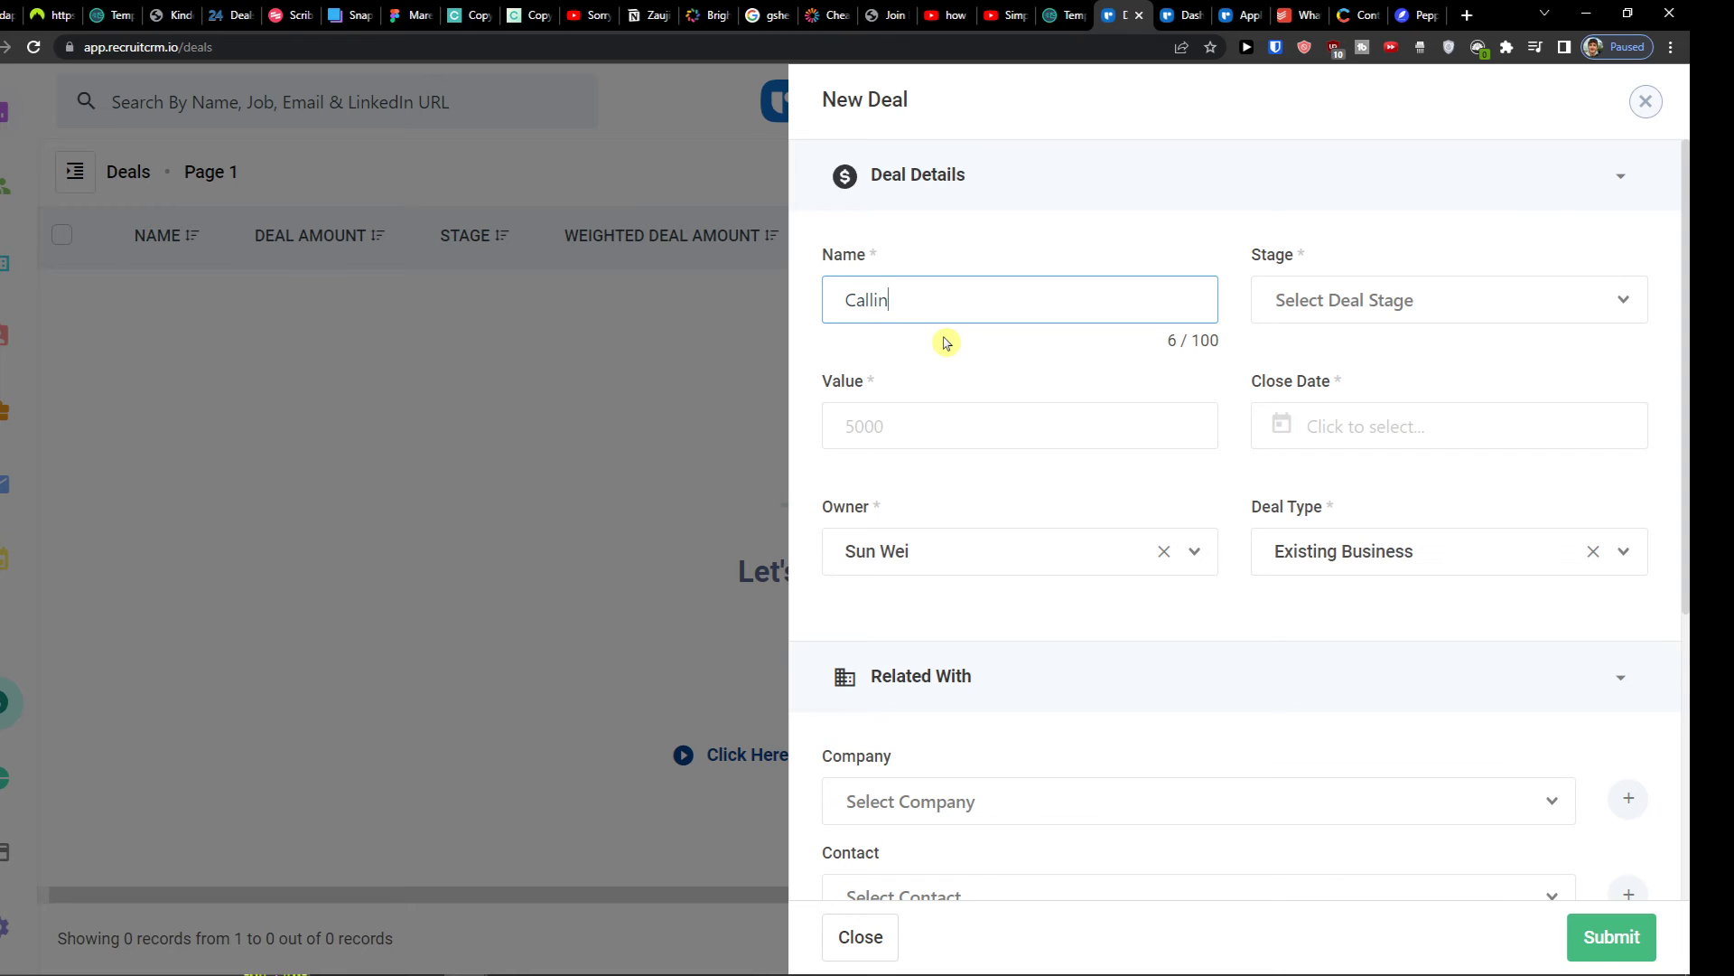
text(Calli)
key(BackSpace)
key(BackSpace)
key(BackSpace)
key(BackSpace)
key(BackSpace)
text(BW)
Set the deal's stage to Open, its value to 50000 and its close date to Sep 19, 2022
click(1420, 311)
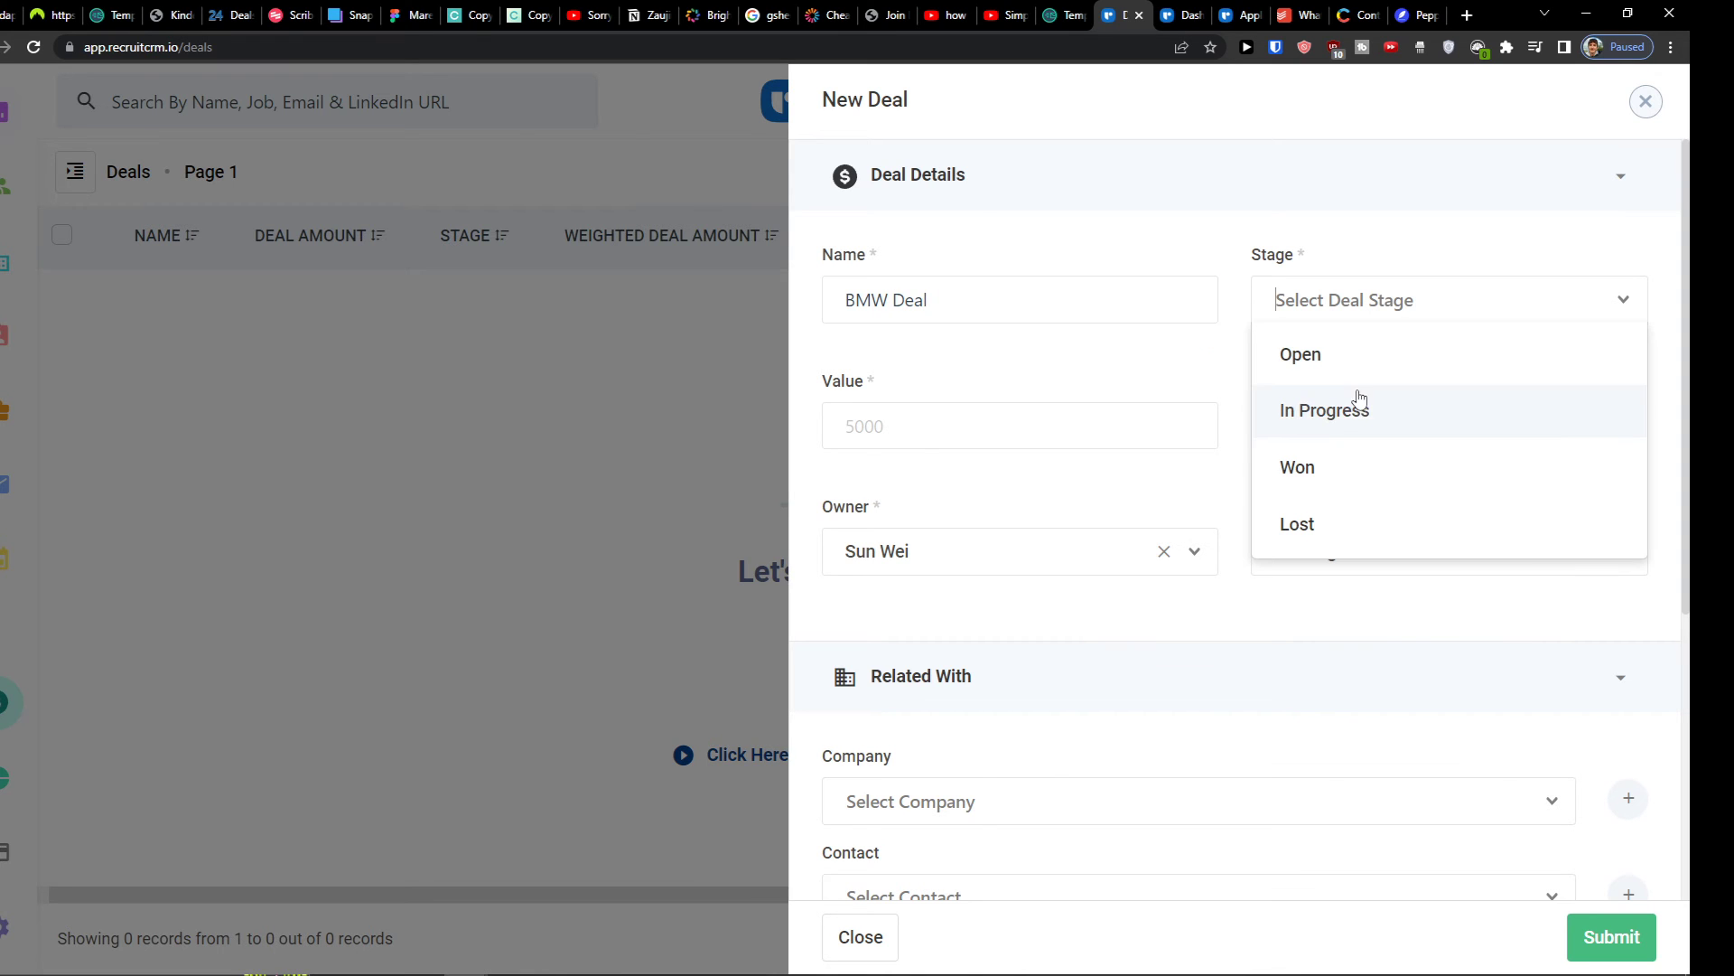
scroll(1335, 533, down, 2)
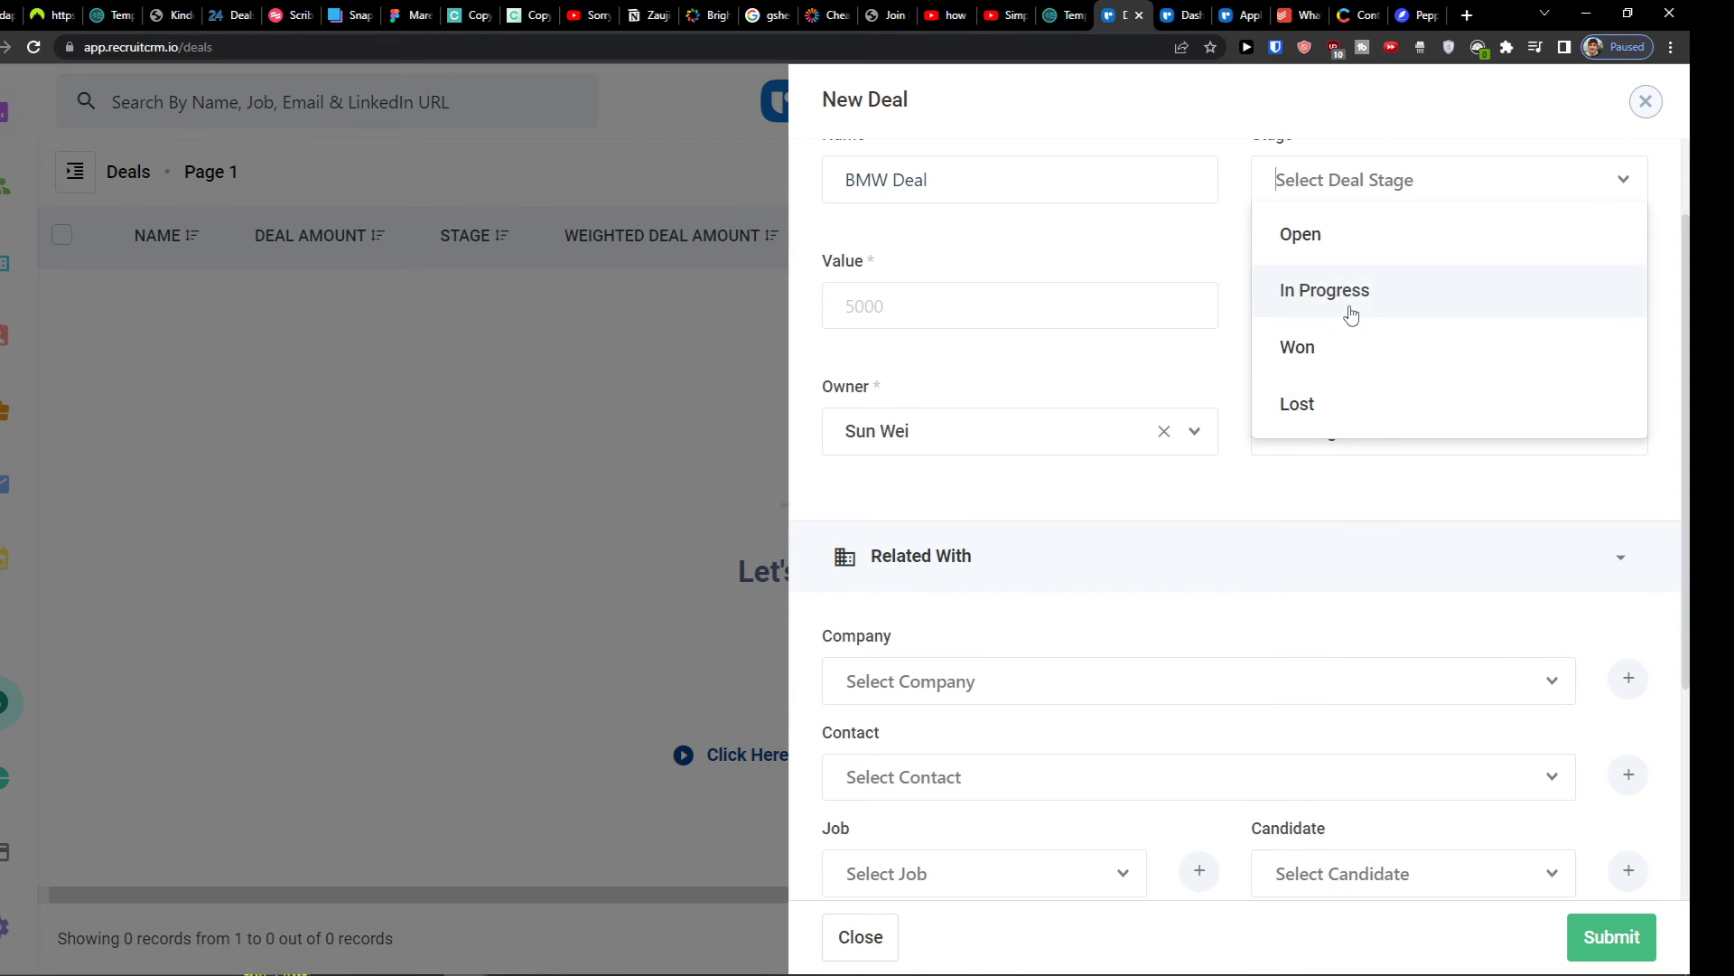
click(1315, 234)
scroll(1092, 281, up, 2)
click(986, 413)
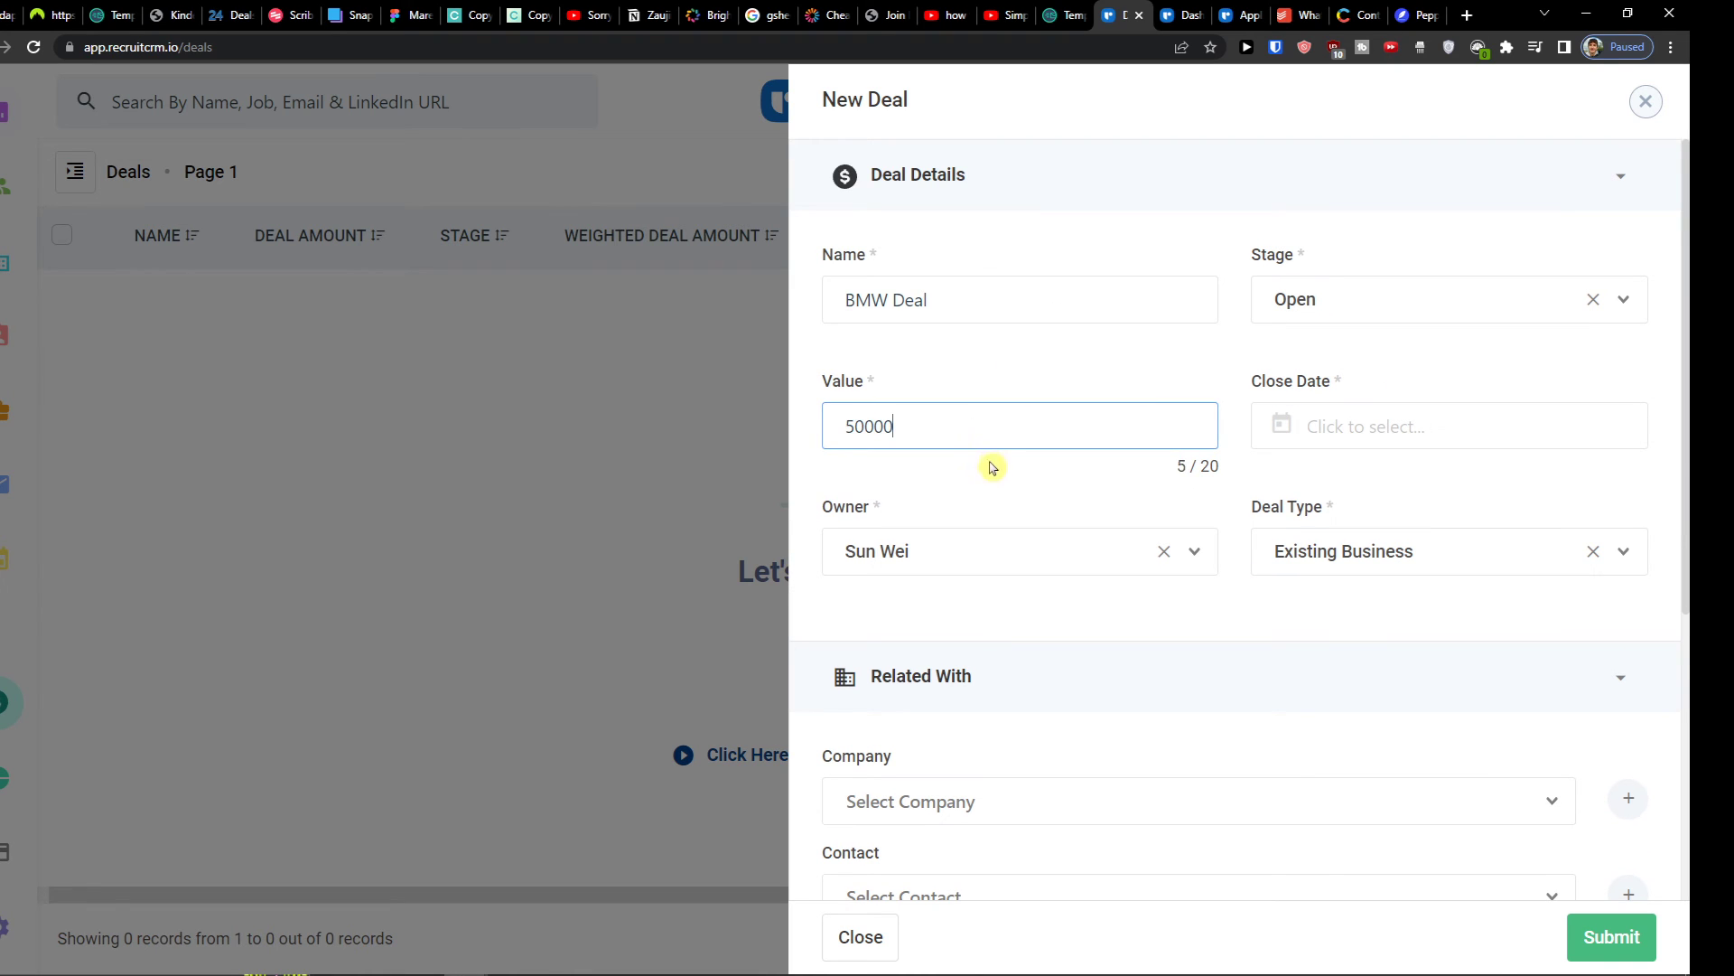
click(1382, 426)
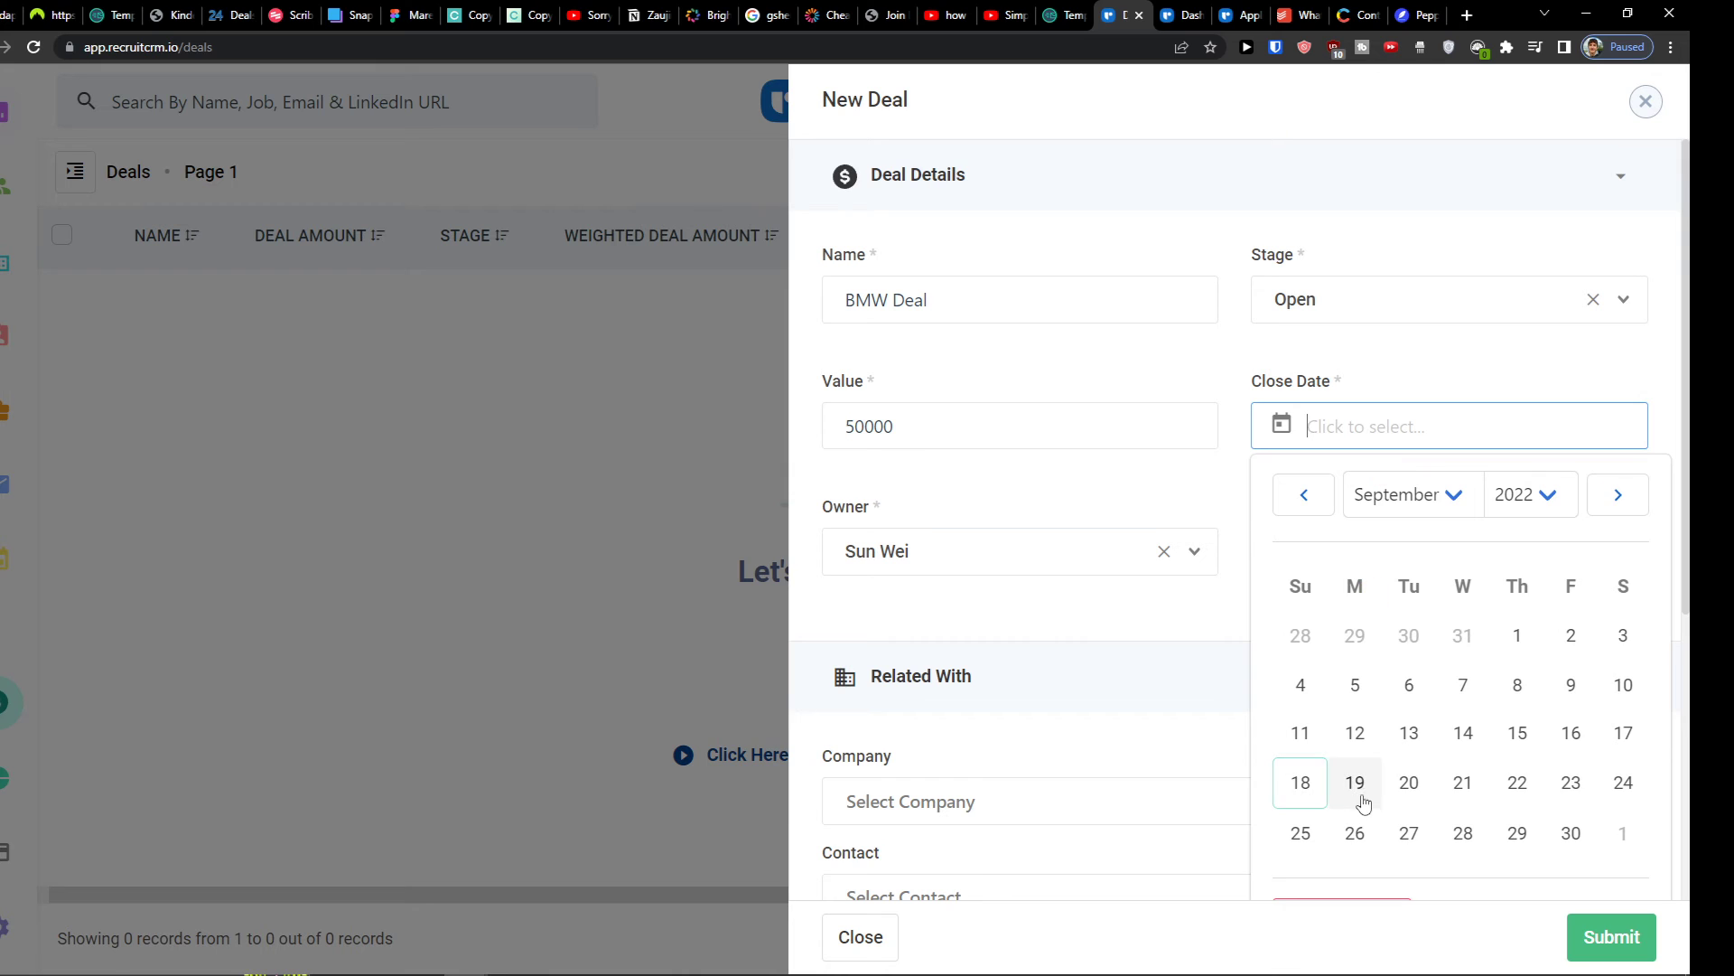
click(1355, 783)
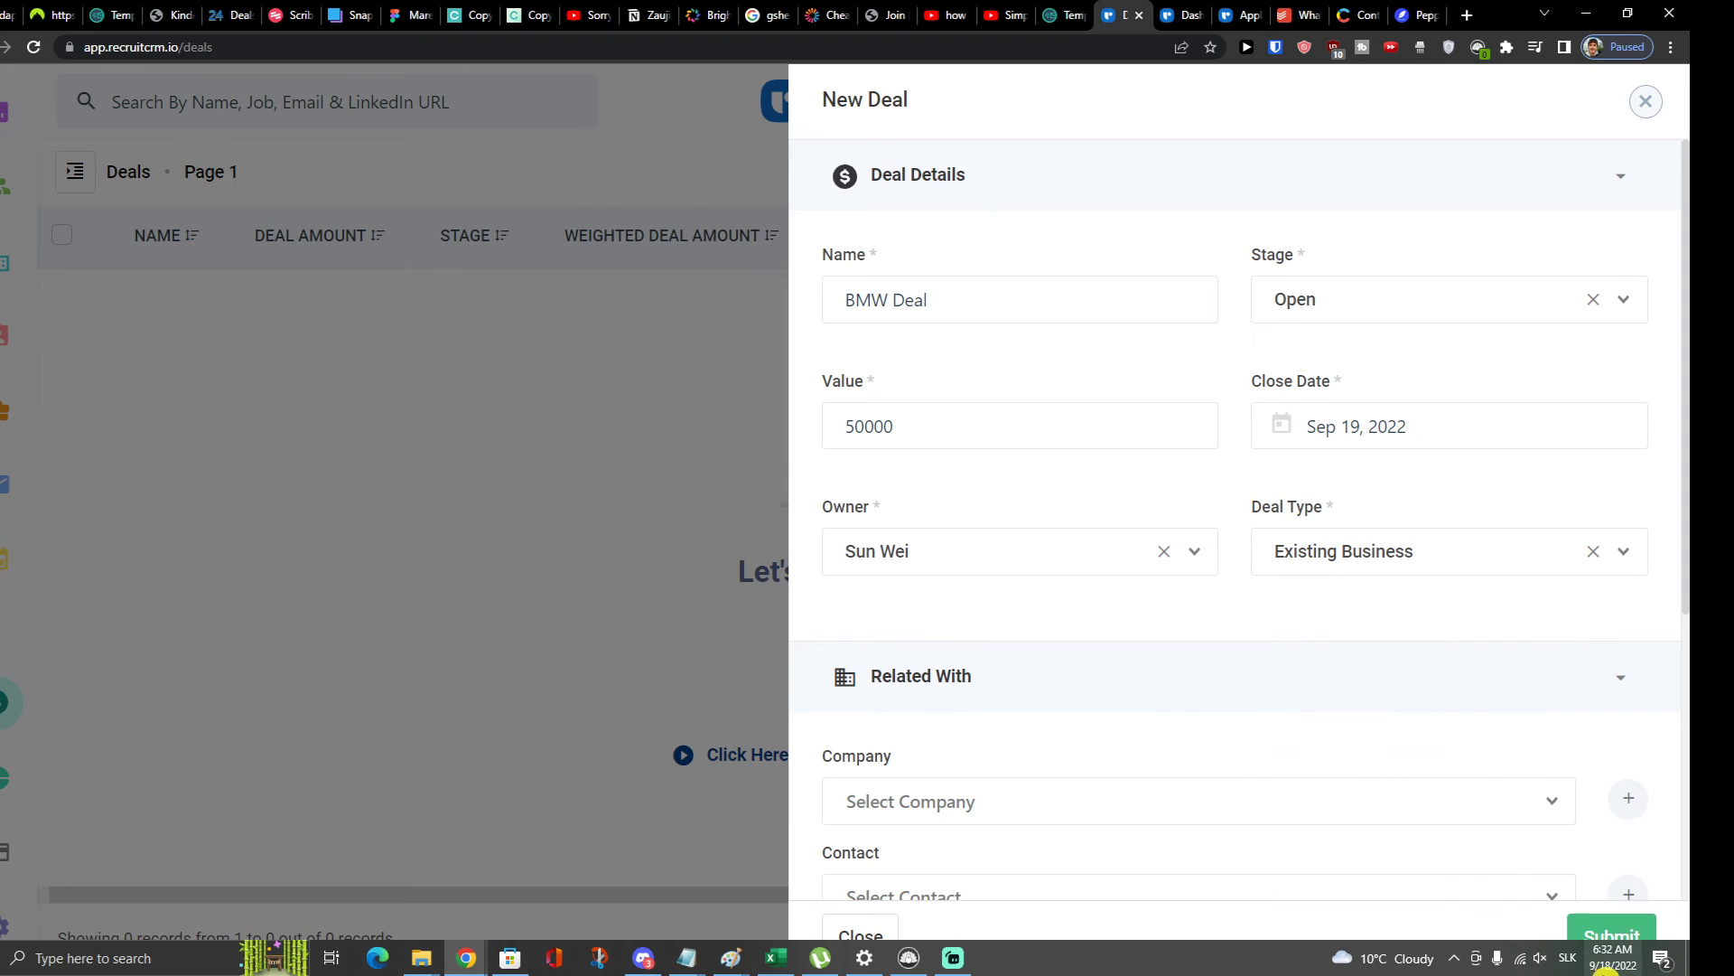
Check the owner choices and try New Business as the deal type, switching back to Existing Business
click(1049, 573)
click(1050, 573)
click(1289, 552)
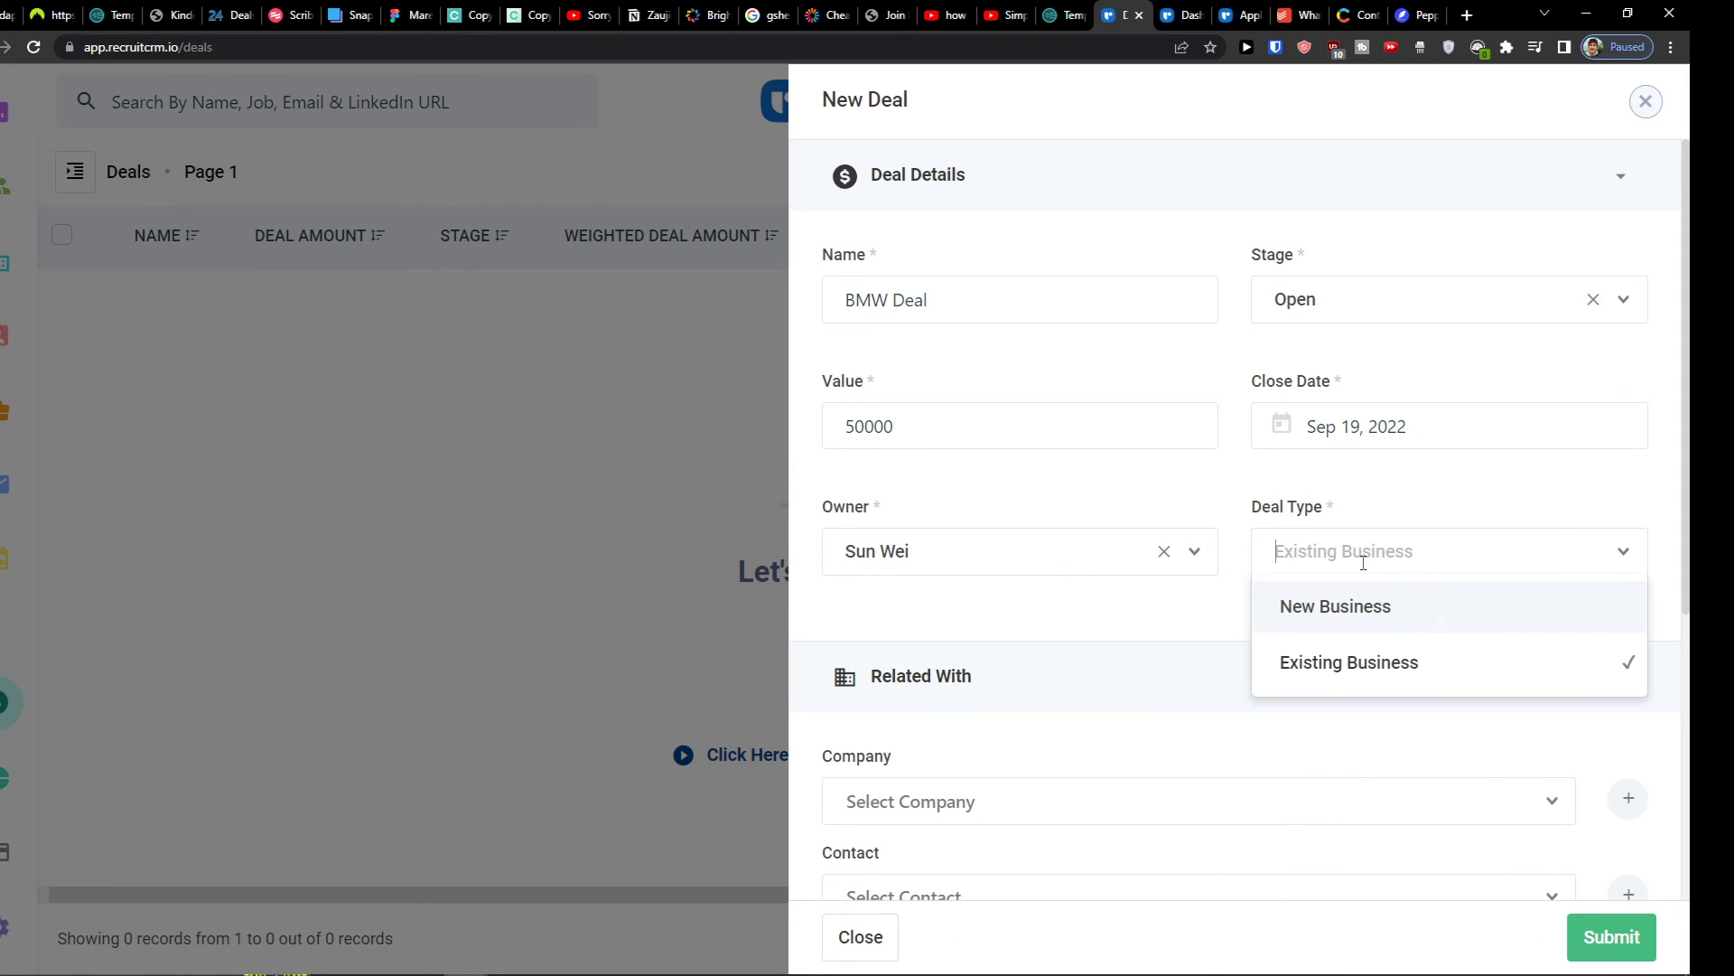
click(1296, 603)
click(1329, 573)
click(1319, 662)
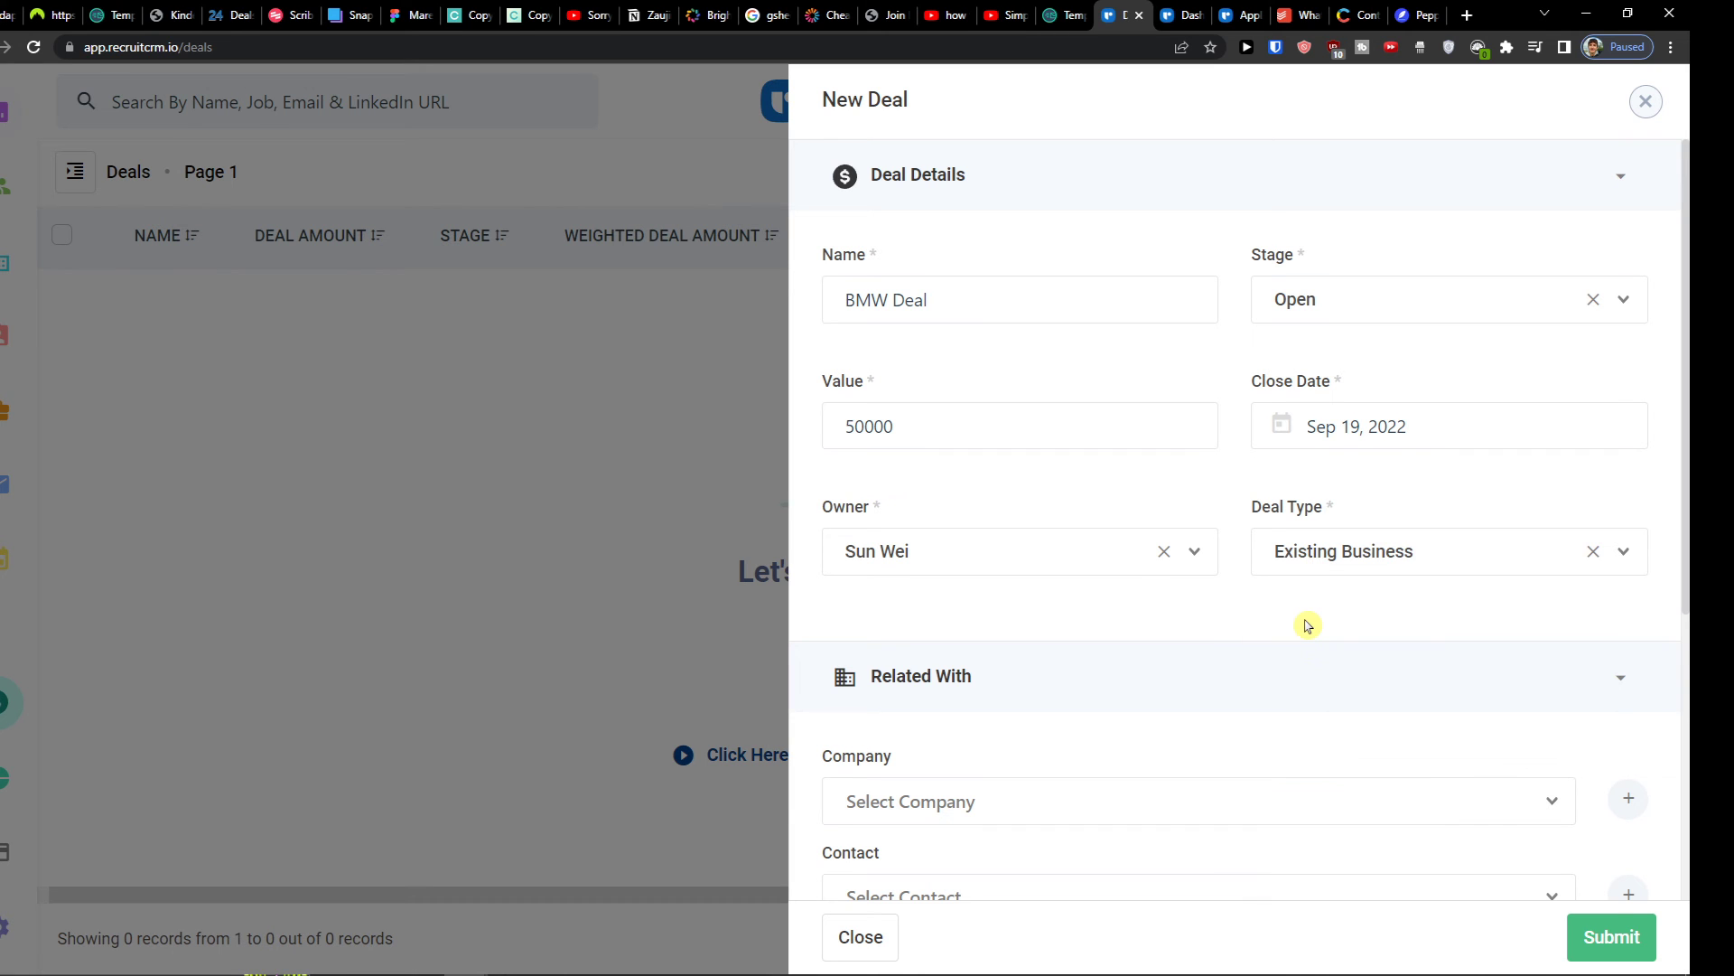
Relate the deal to the company BMW, that company's contact and the Marketing Manager job
scroll(1305, 624, down, 3)
scroll(1027, 572, down, 1)
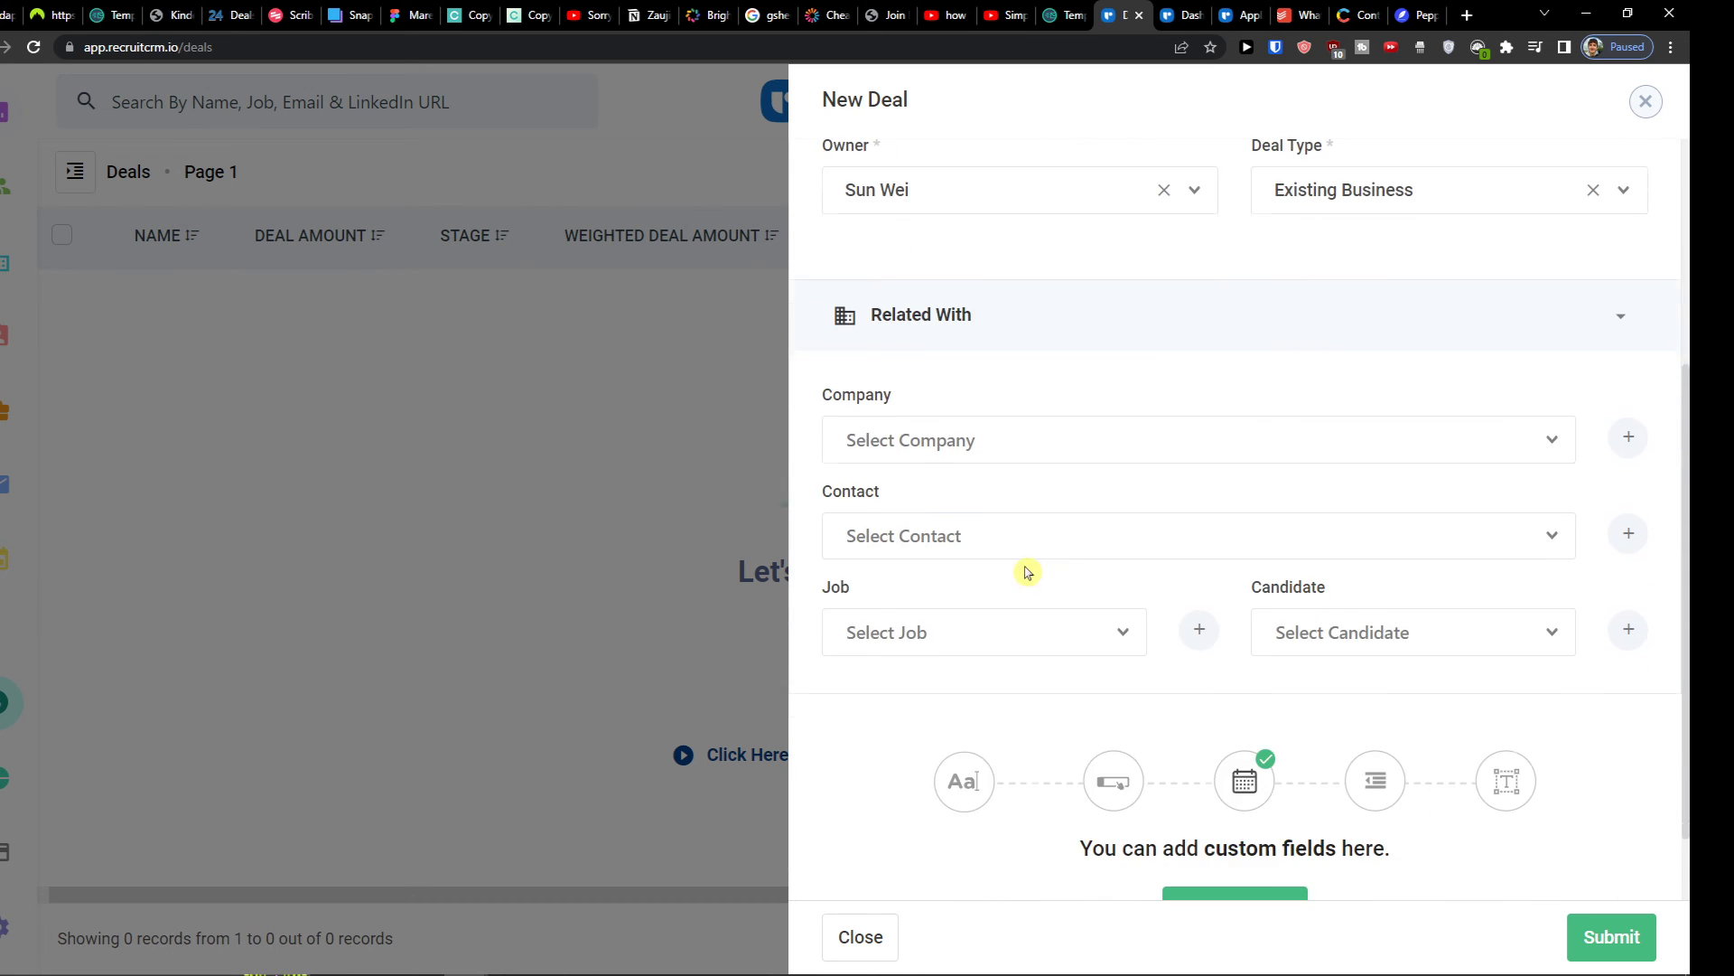
click(988, 464)
text(bm)
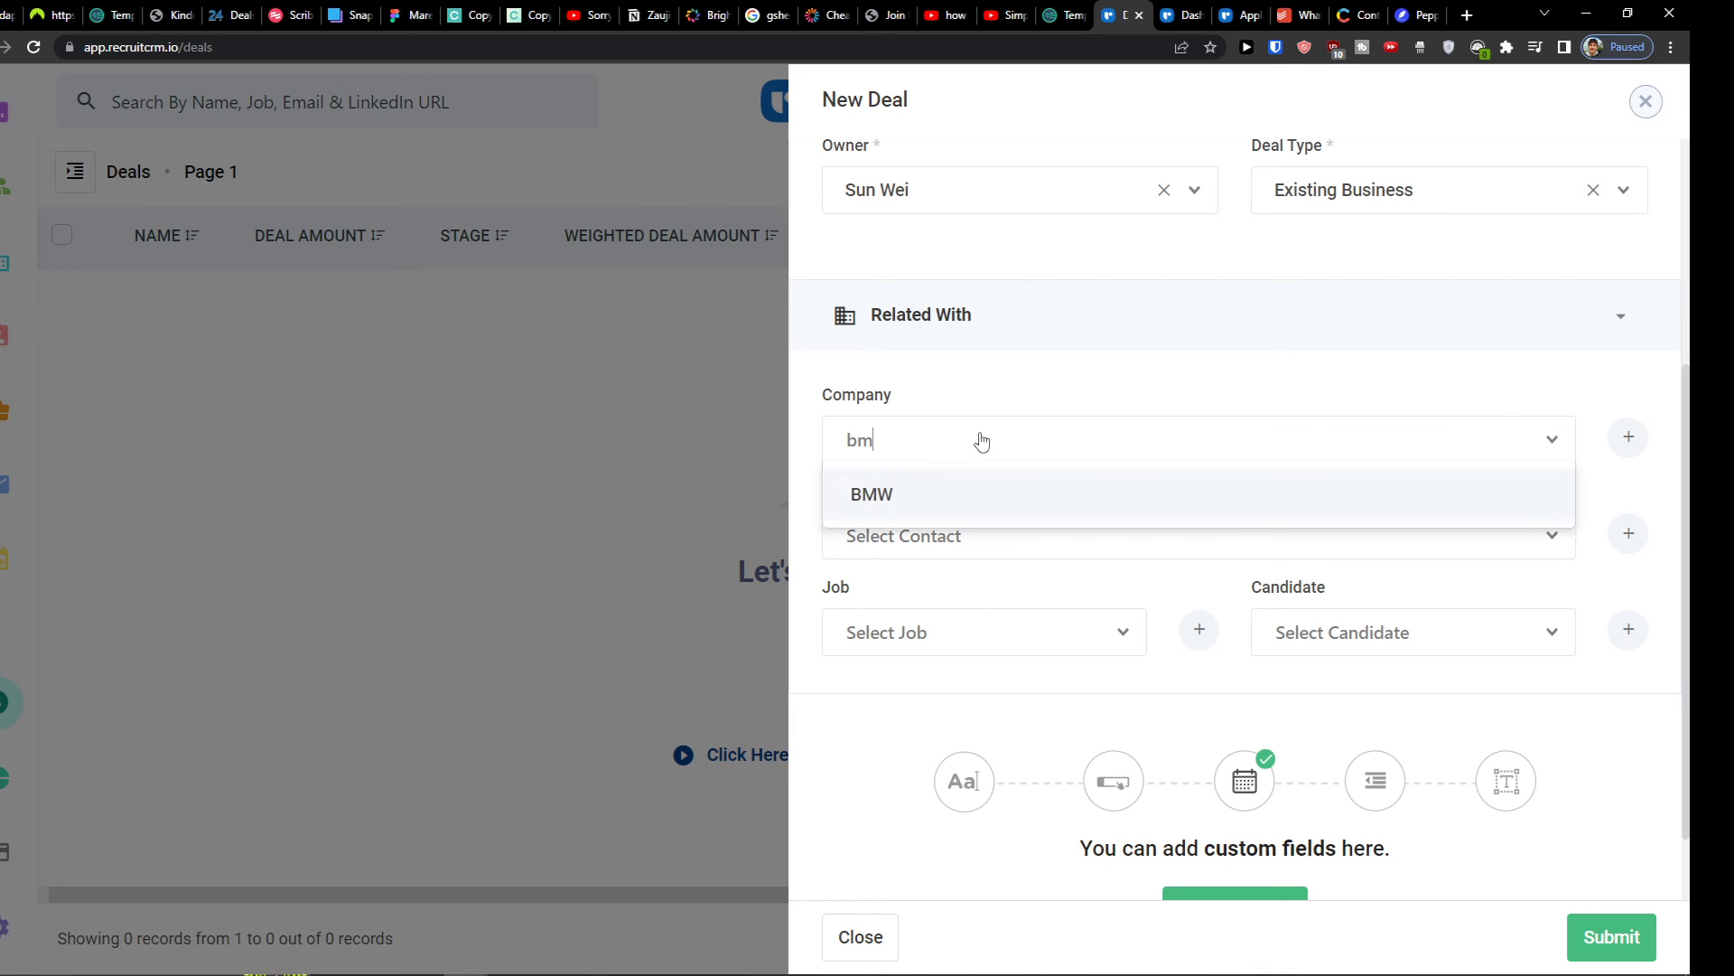
click(990, 495)
click(976, 538)
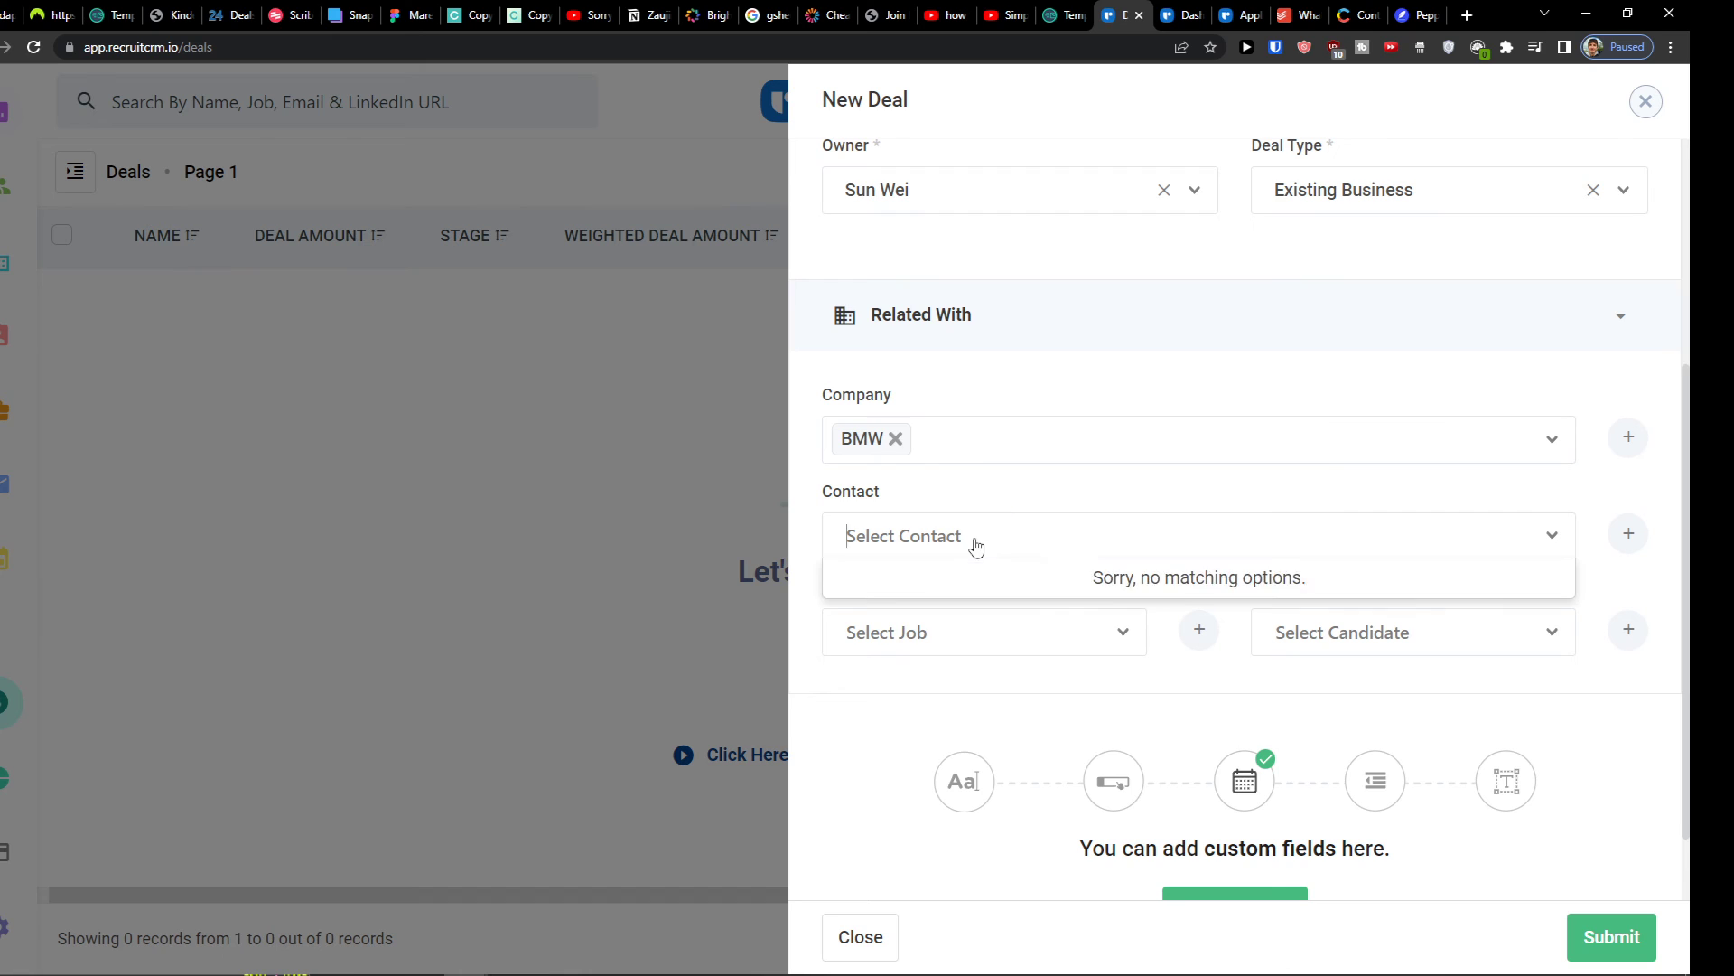
click(972, 596)
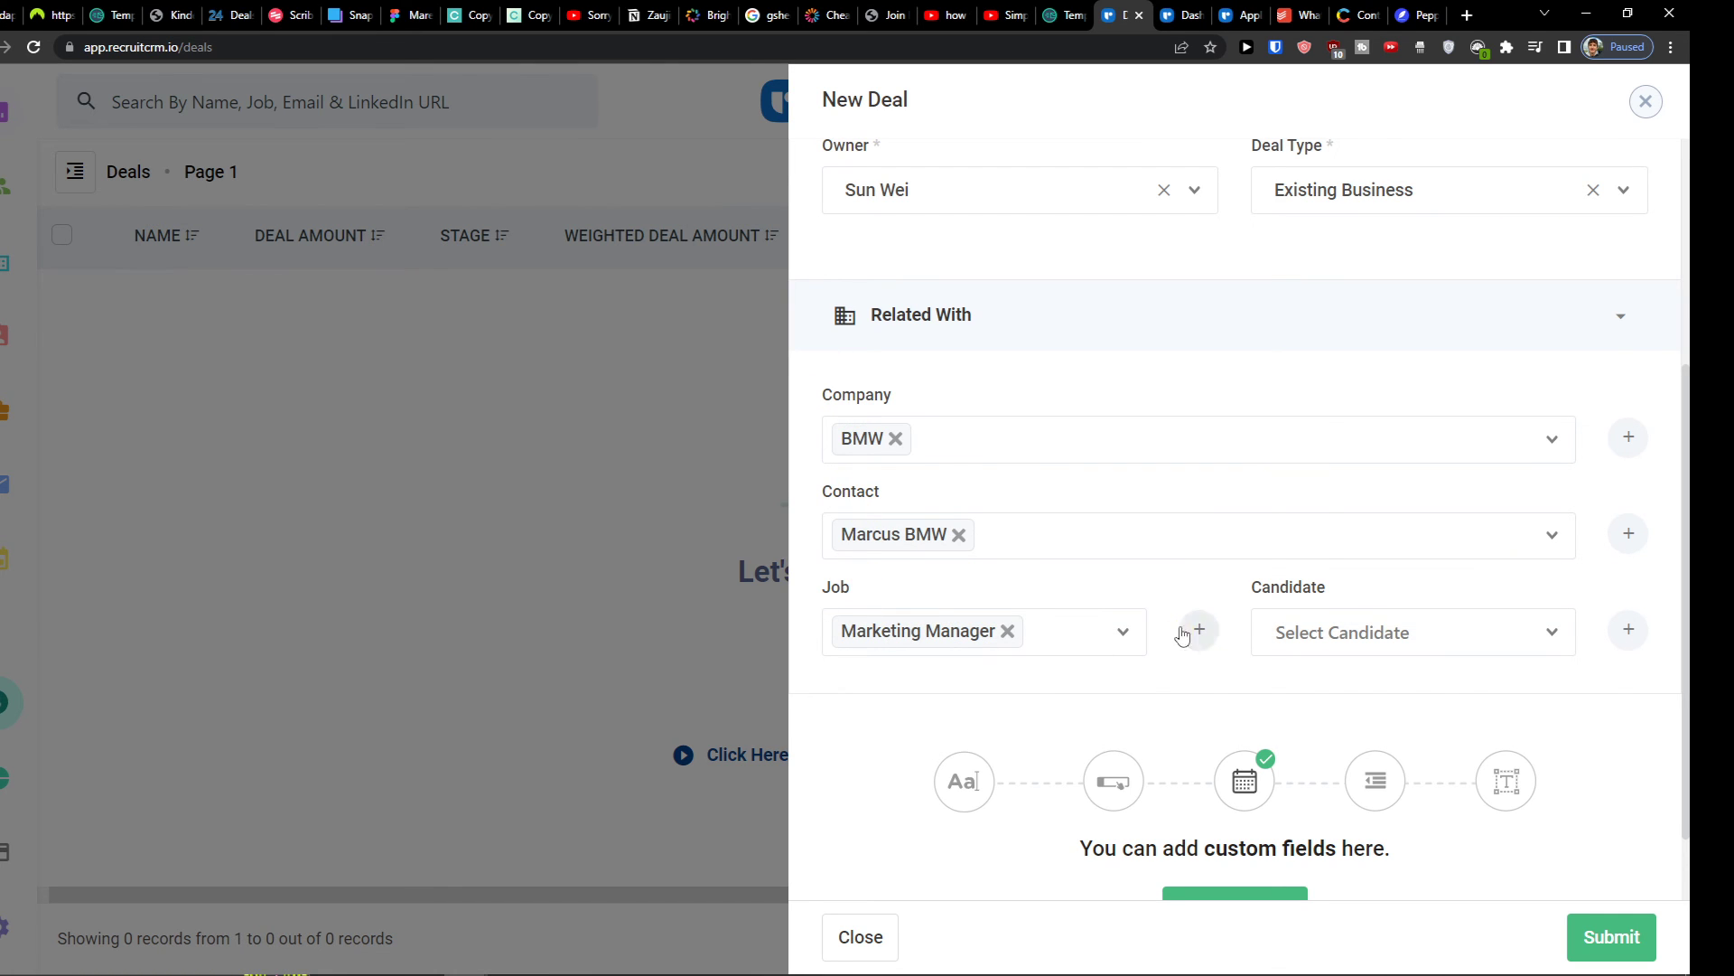
Check the deal's candidate choices without picking one, and look over the custom fields option
click(1358, 641)
click(1205, 693)
scroll(1301, 650, down, 2)
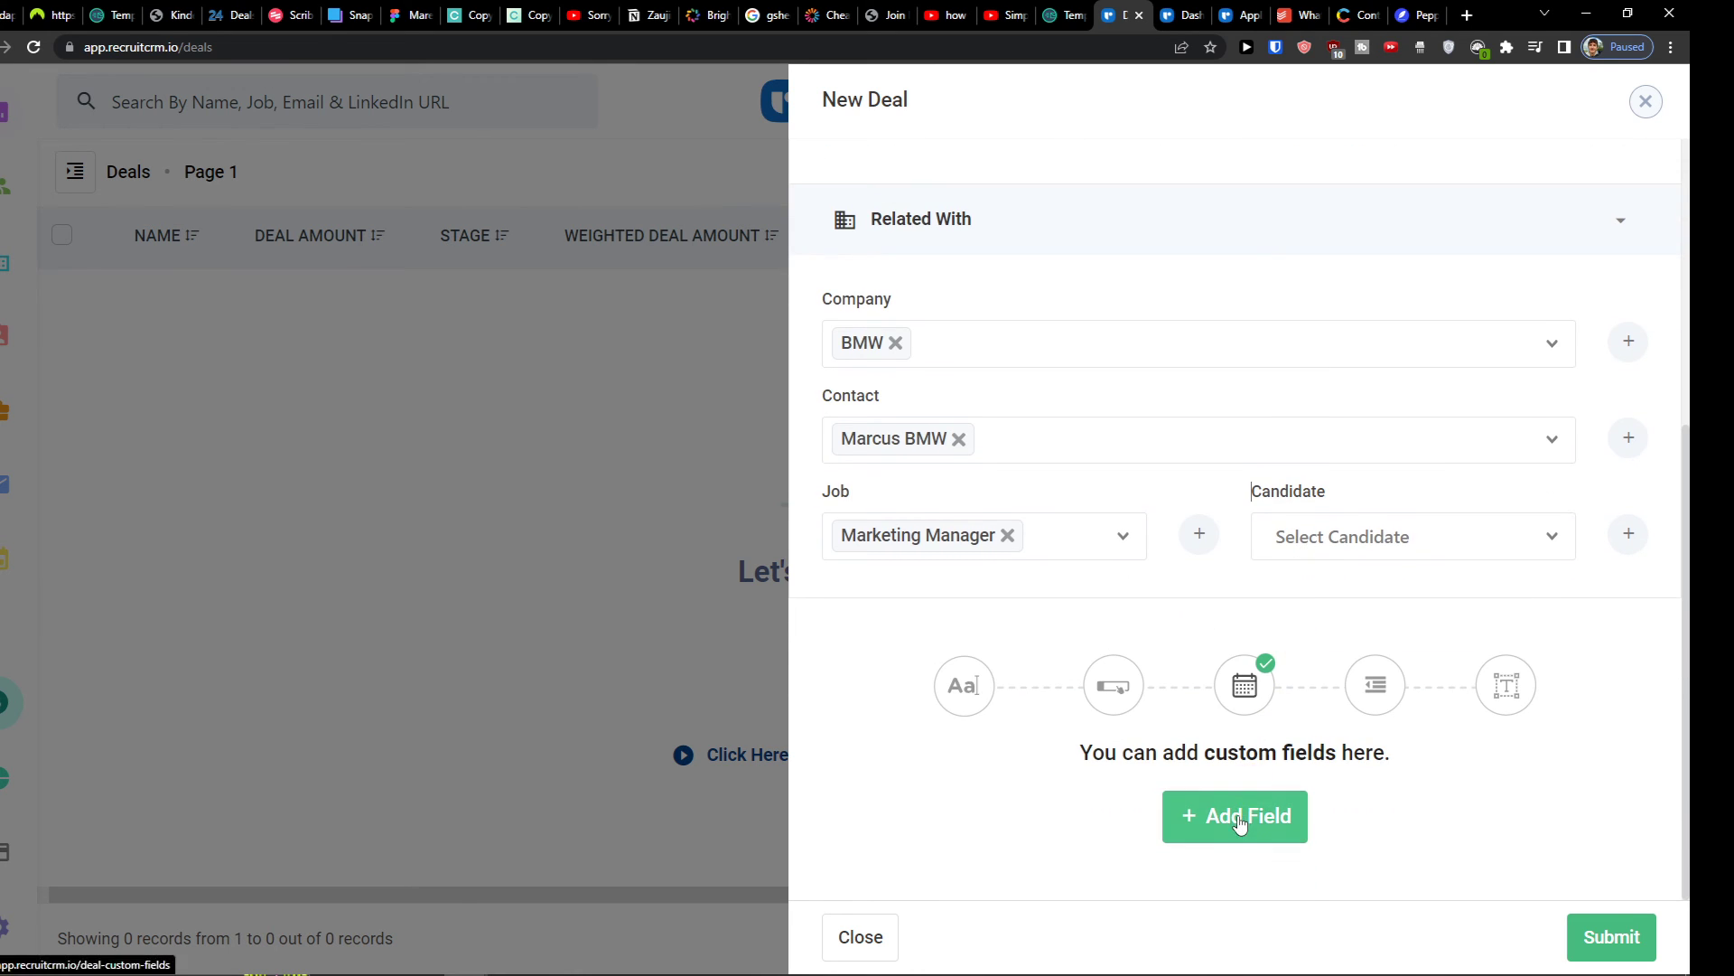
scroll(1243, 830, up, 1)
scroll(1243, 828, down, 1)
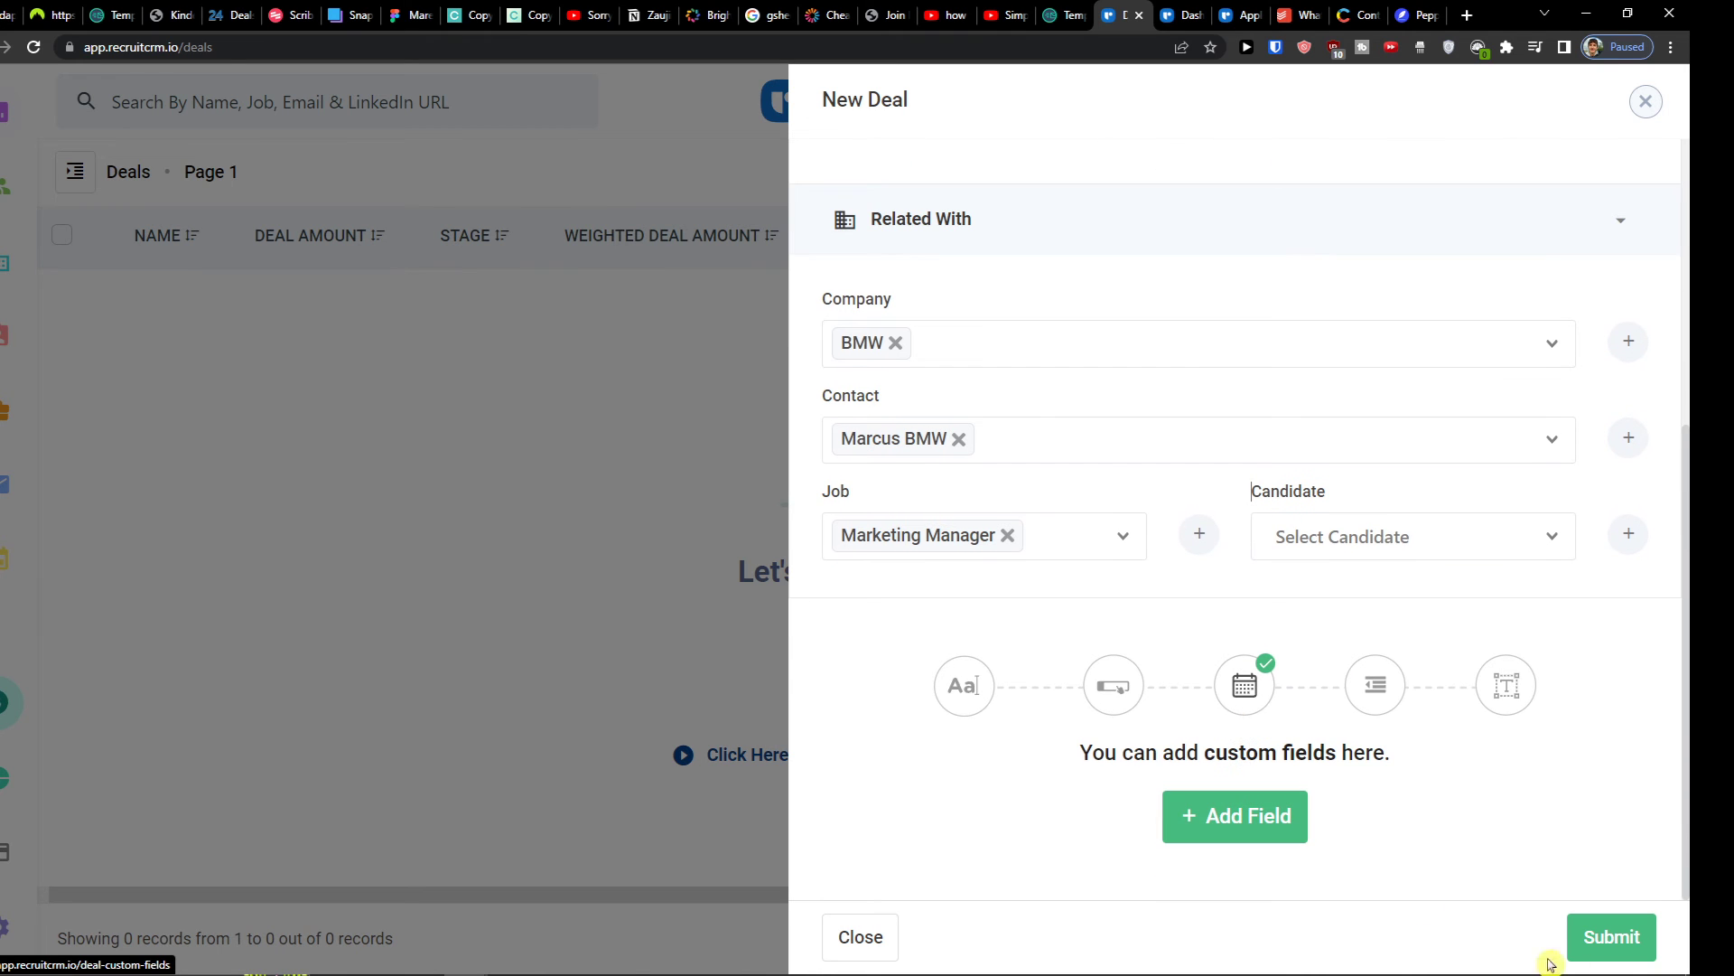
Submit the BMW deal and return to the deals list to view its columns
click(1609, 936)
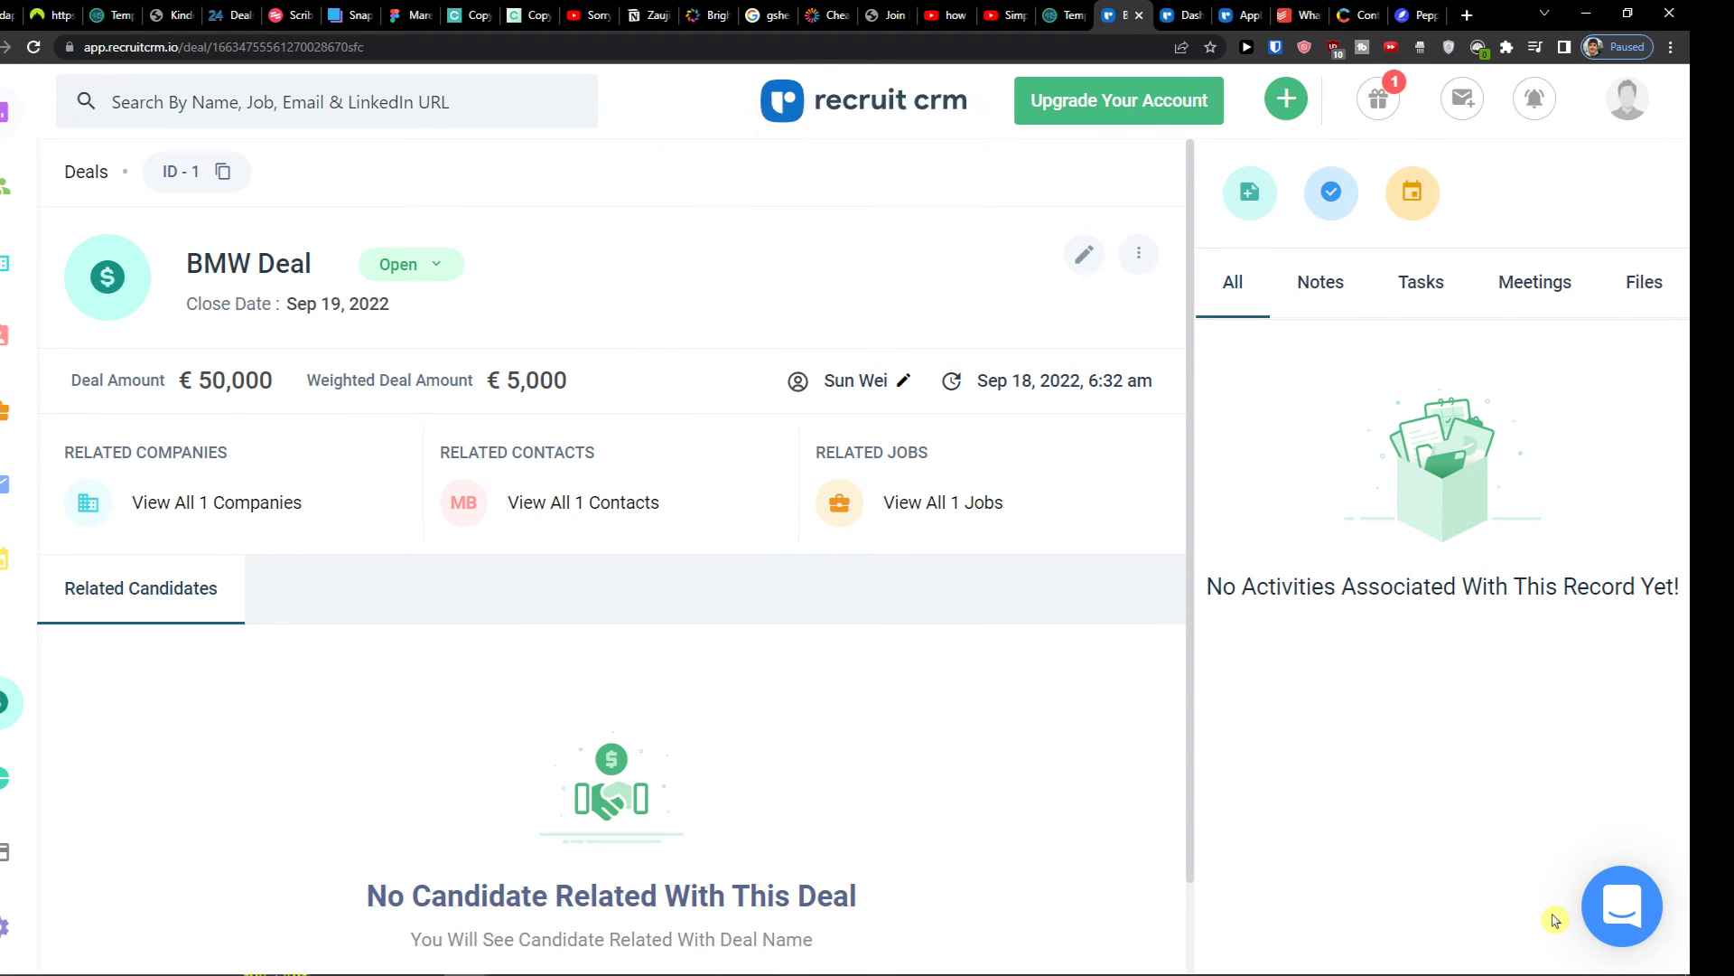
click(78, 174)
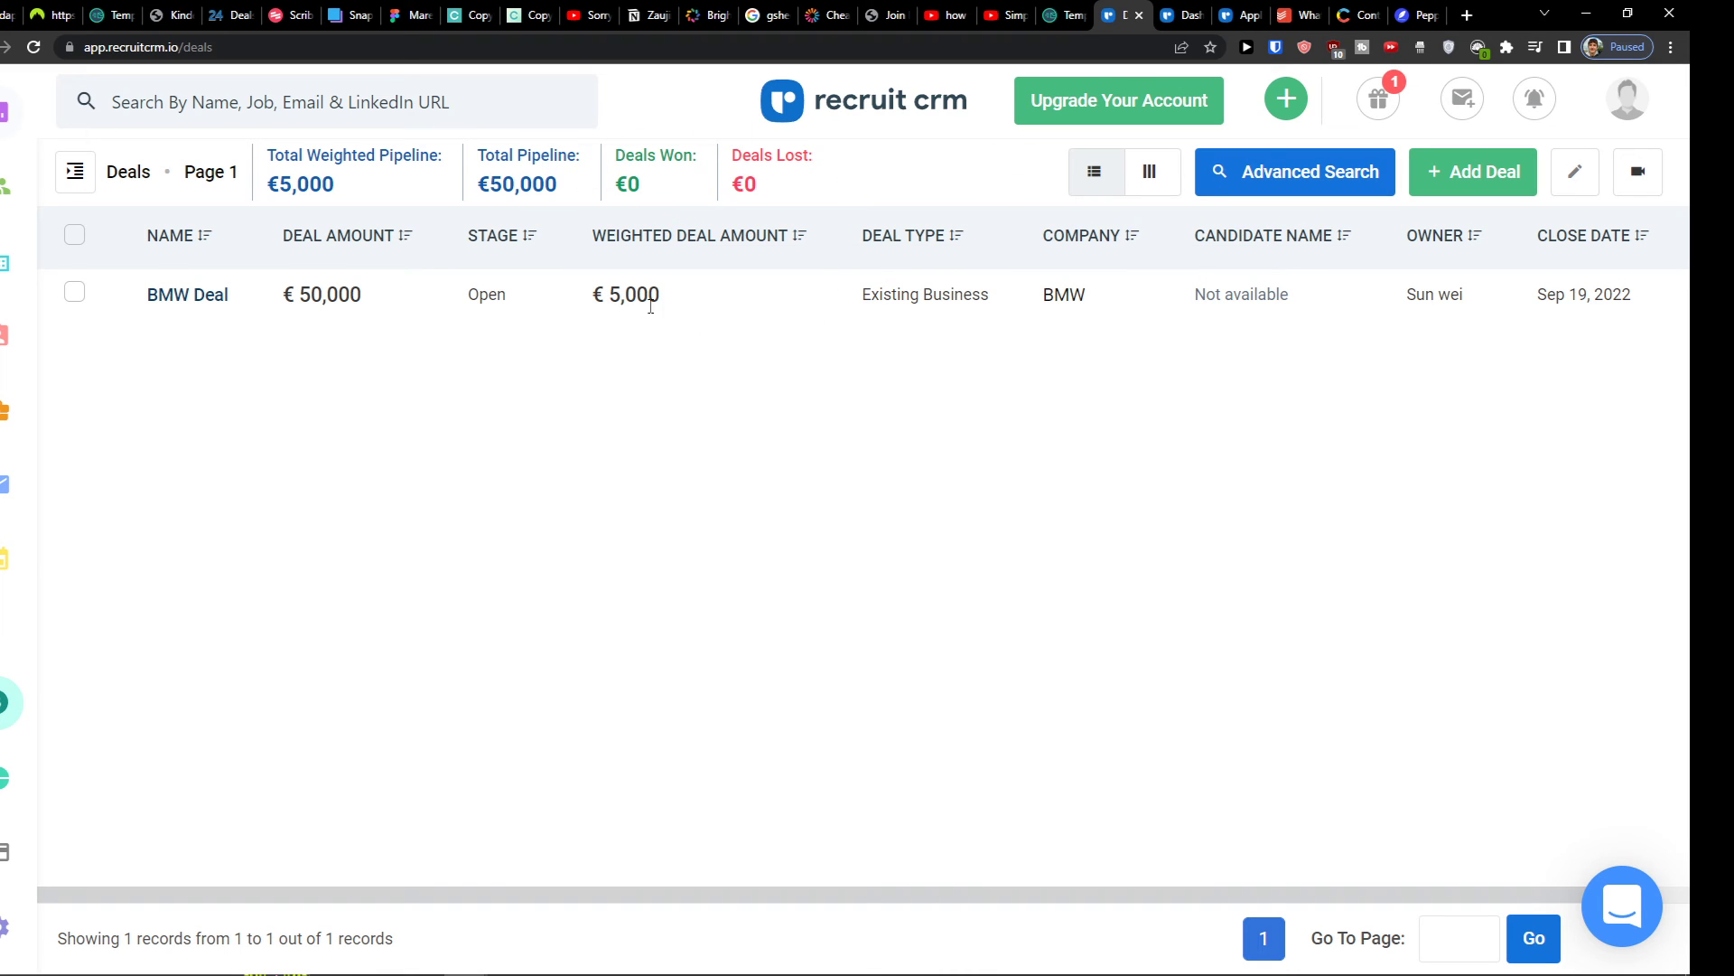
drag(843, 894, 648, 887)
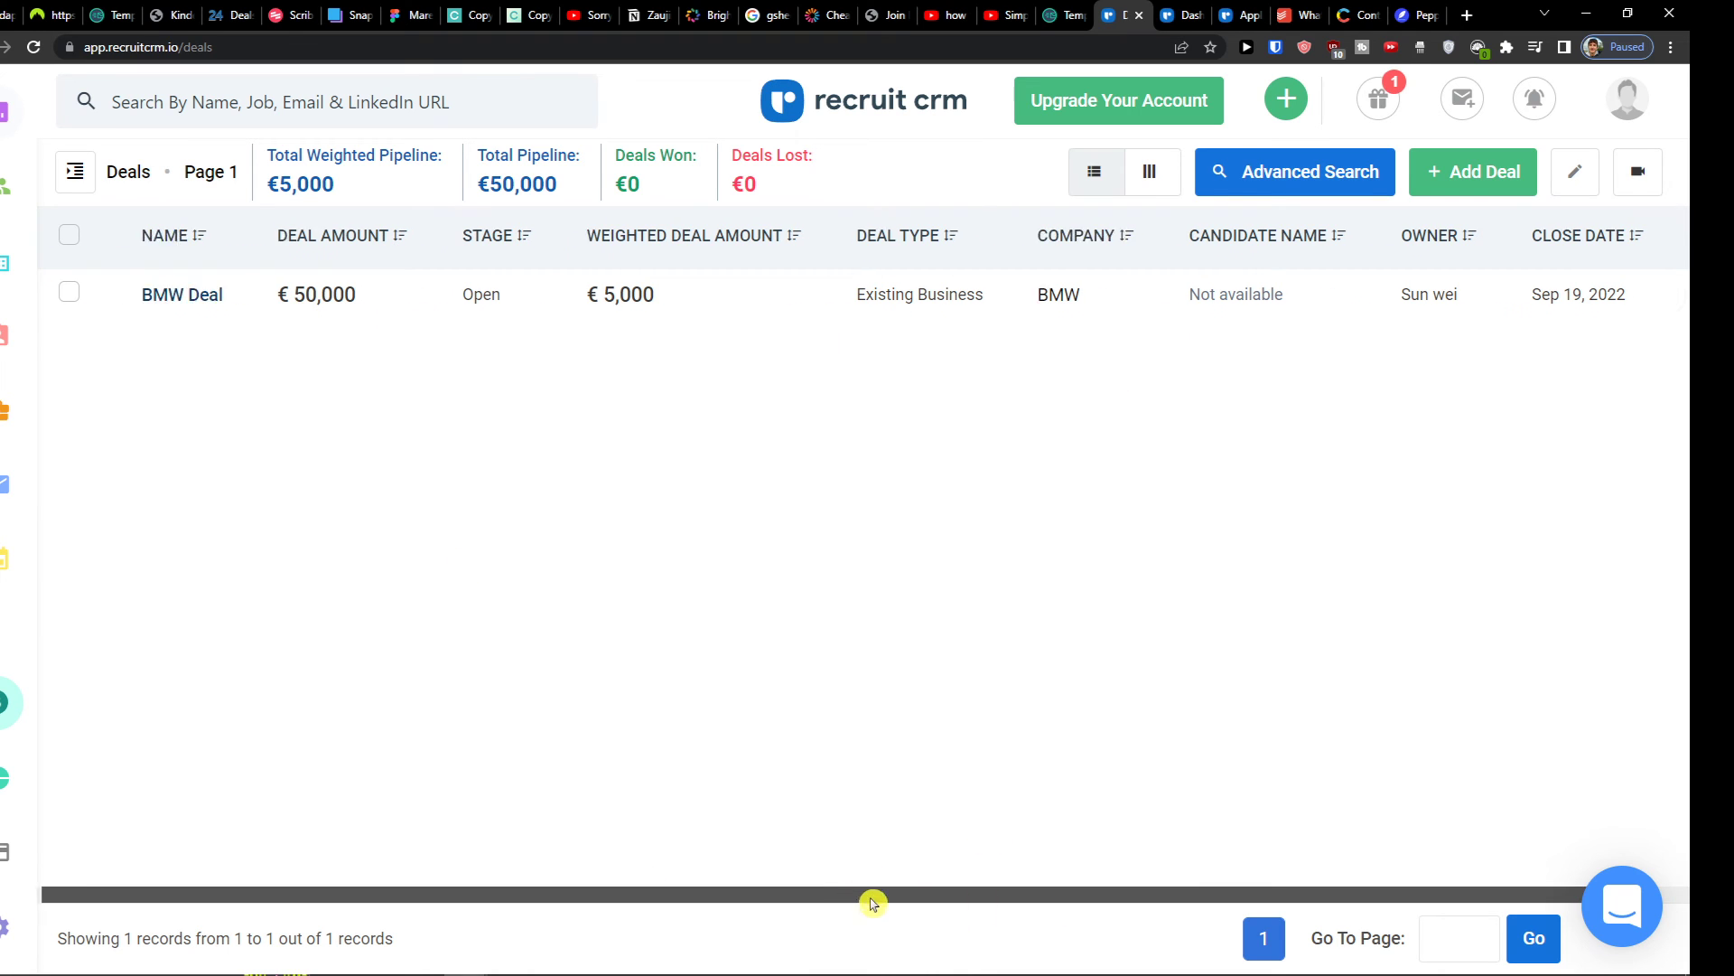
Open the BMW deal for editing, go to the deal custom fields settings and look over the field visibility and required options
drag(874, 896, 1647, 343)
click(1611, 297)
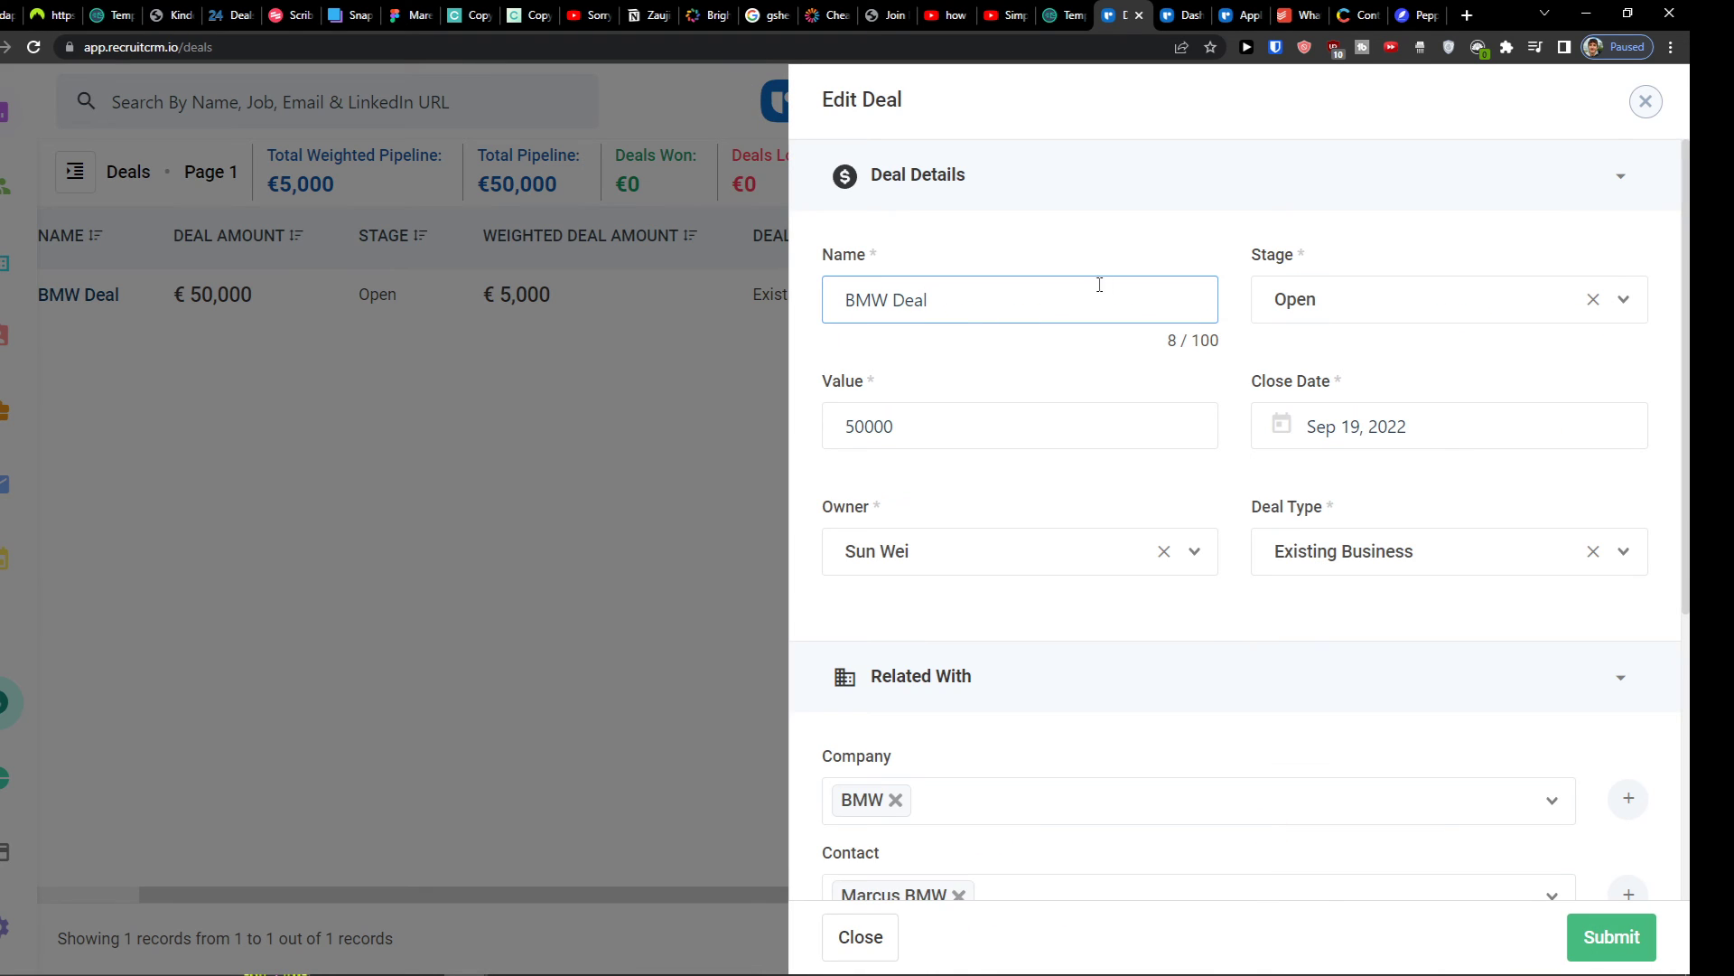
scroll(813, 515, down, 5)
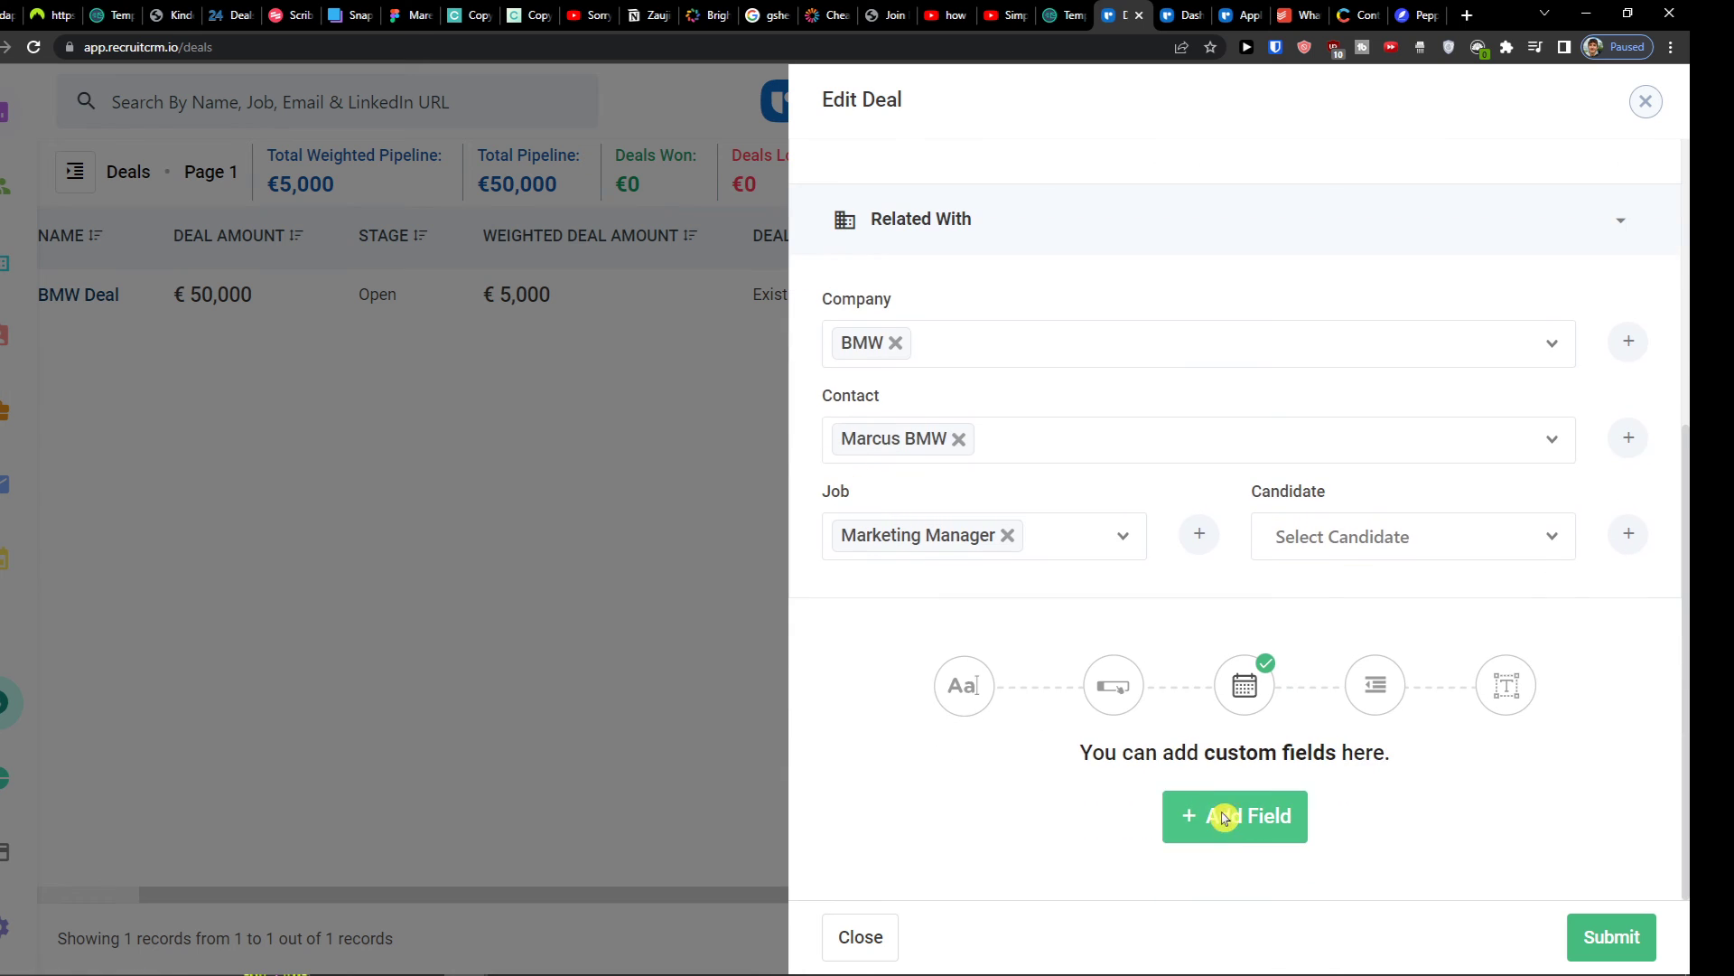
click(1224, 815)
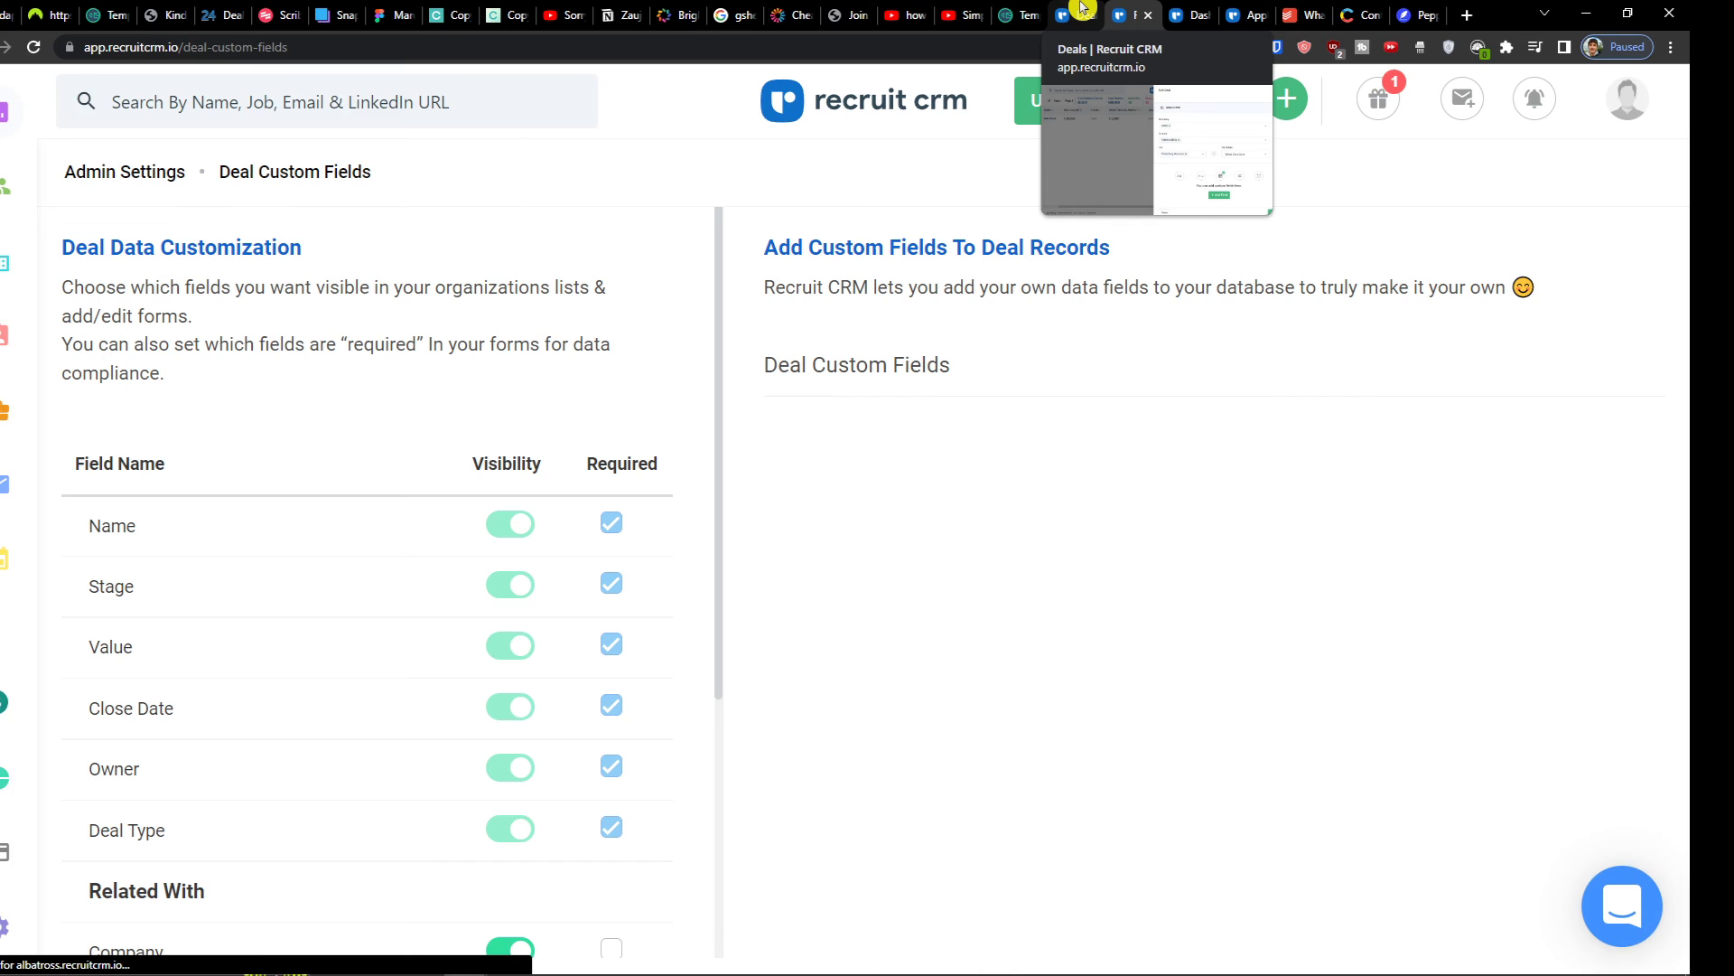
scroll(488, 614, down, 4)
scroll(488, 592, up, 2)
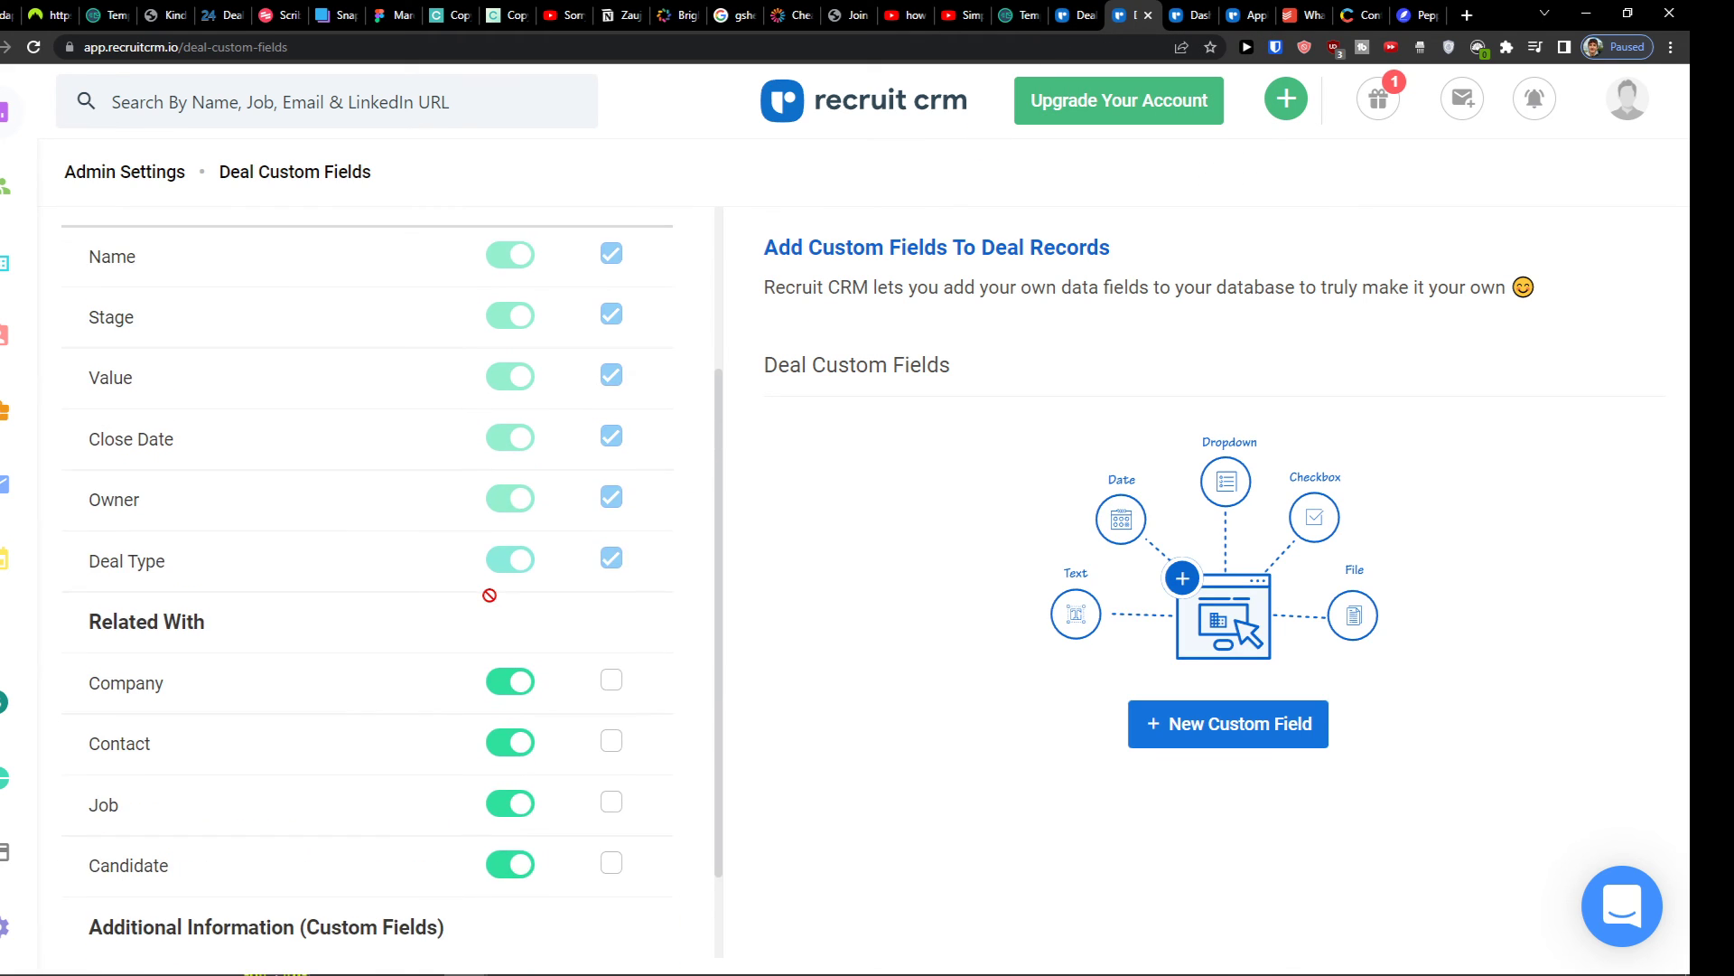
scroll(488, 587, up, 1)
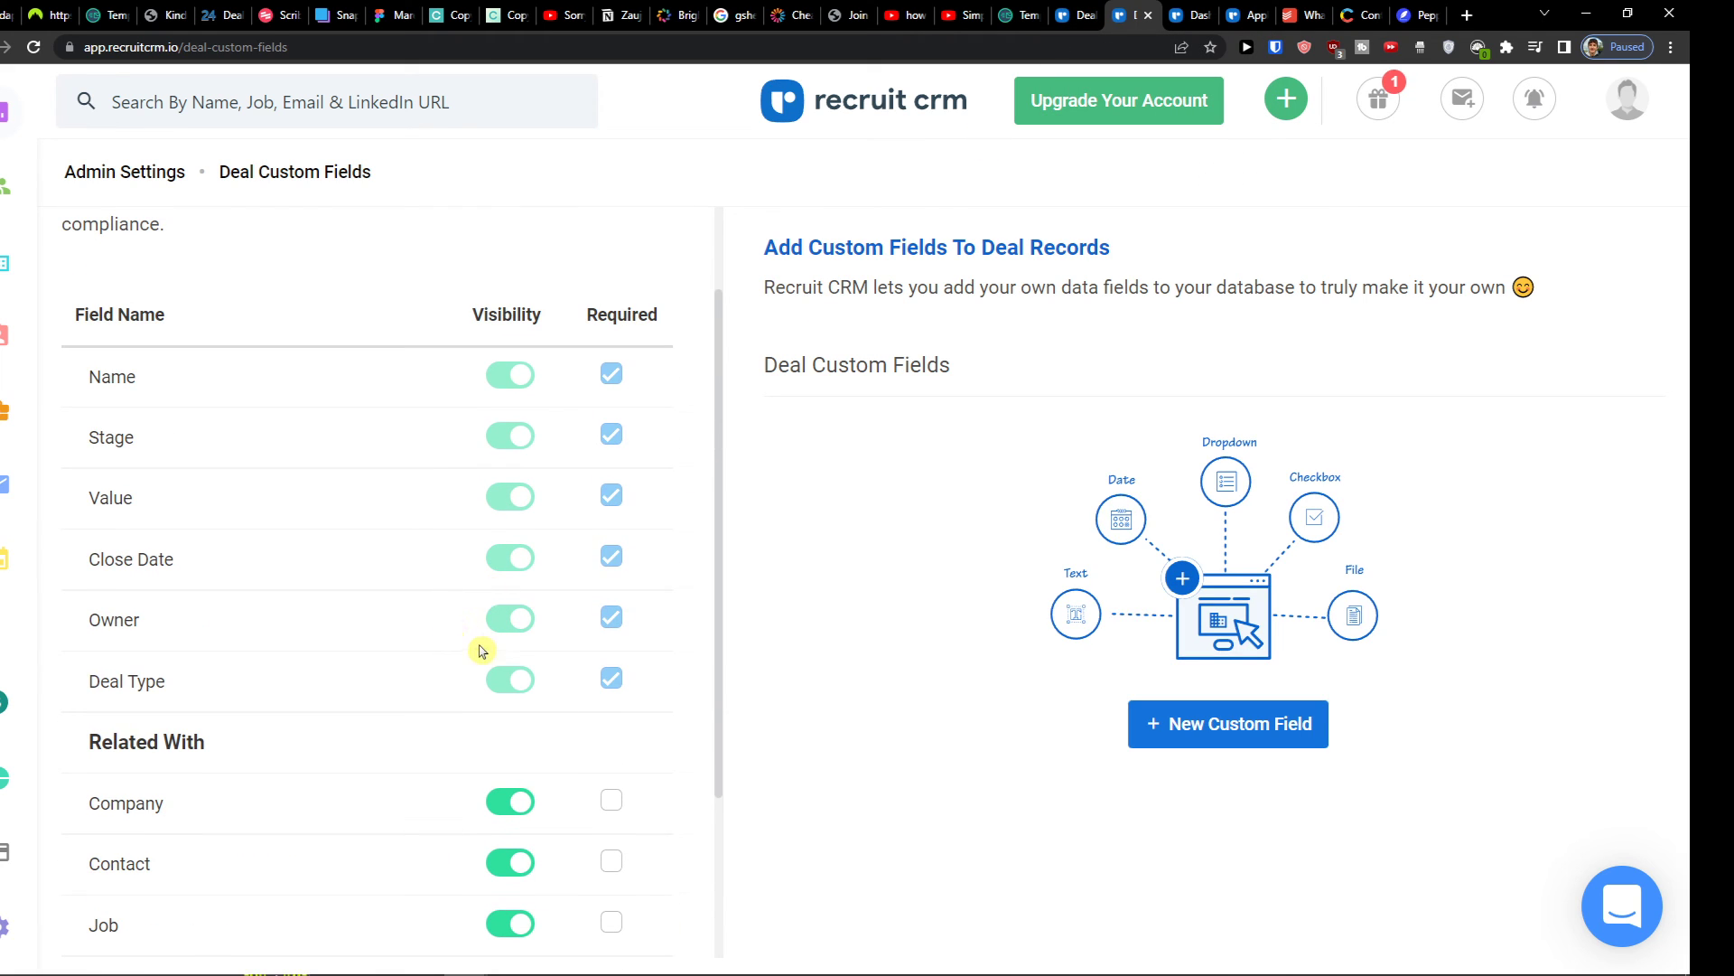
Add a Dropdown custom field named Priority to deal records with the option HIGH and save it
click(1231, 716)
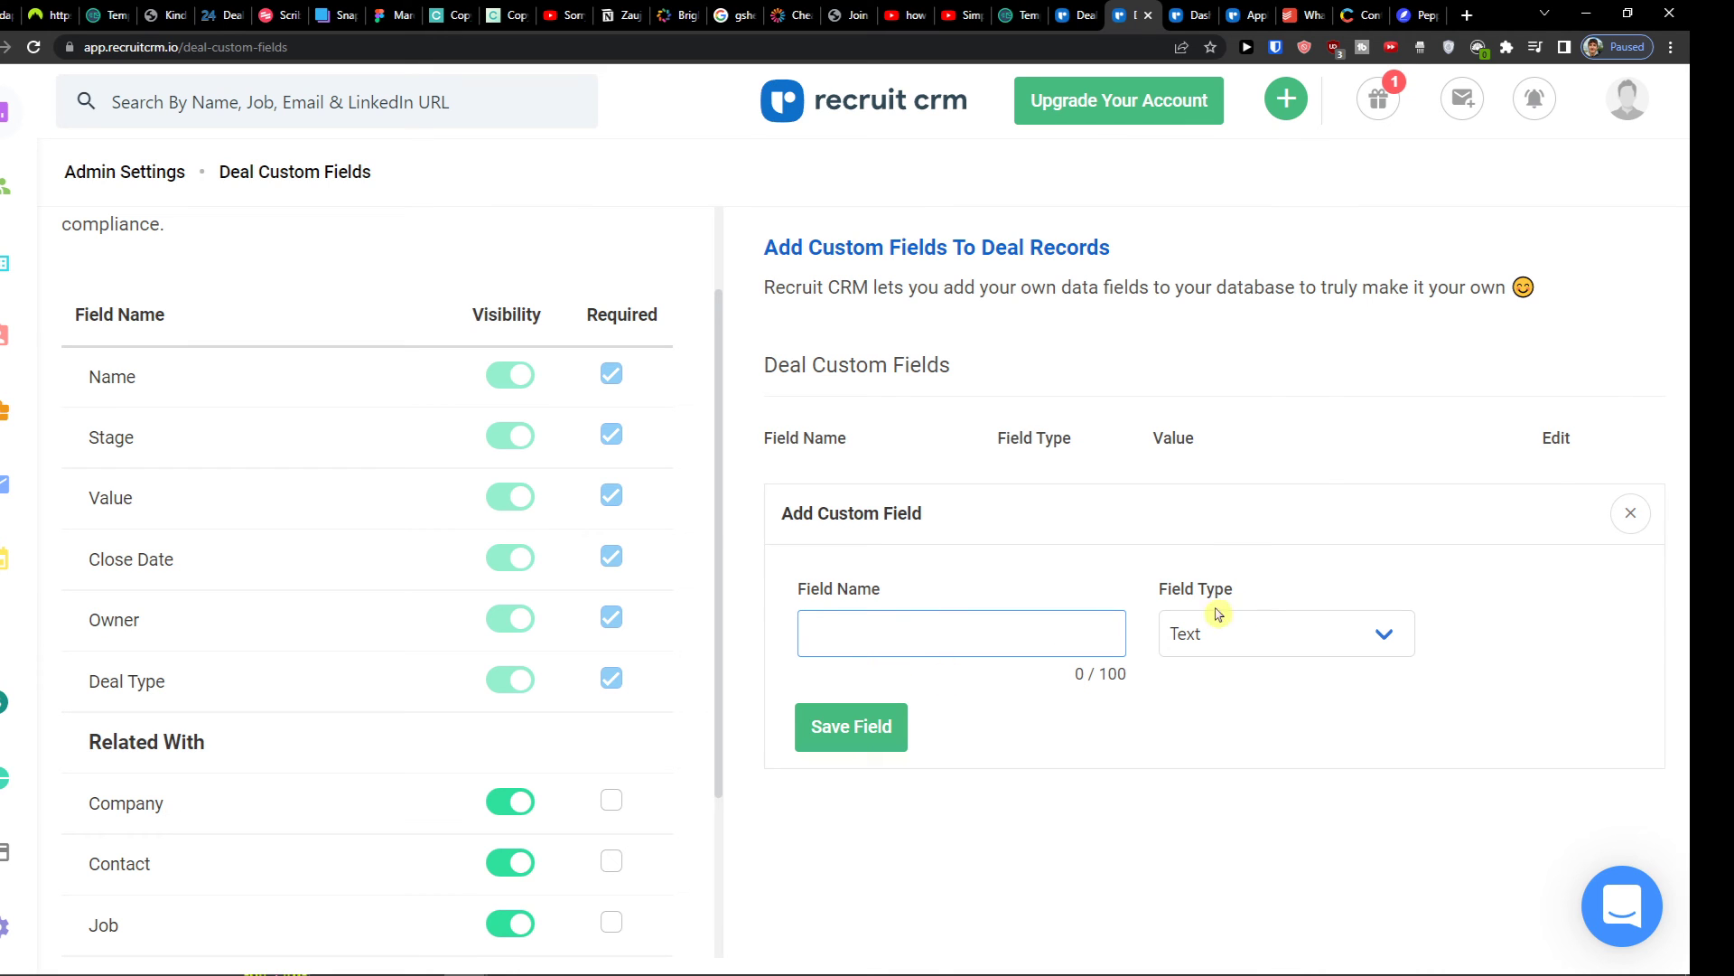
click(1230, 636)
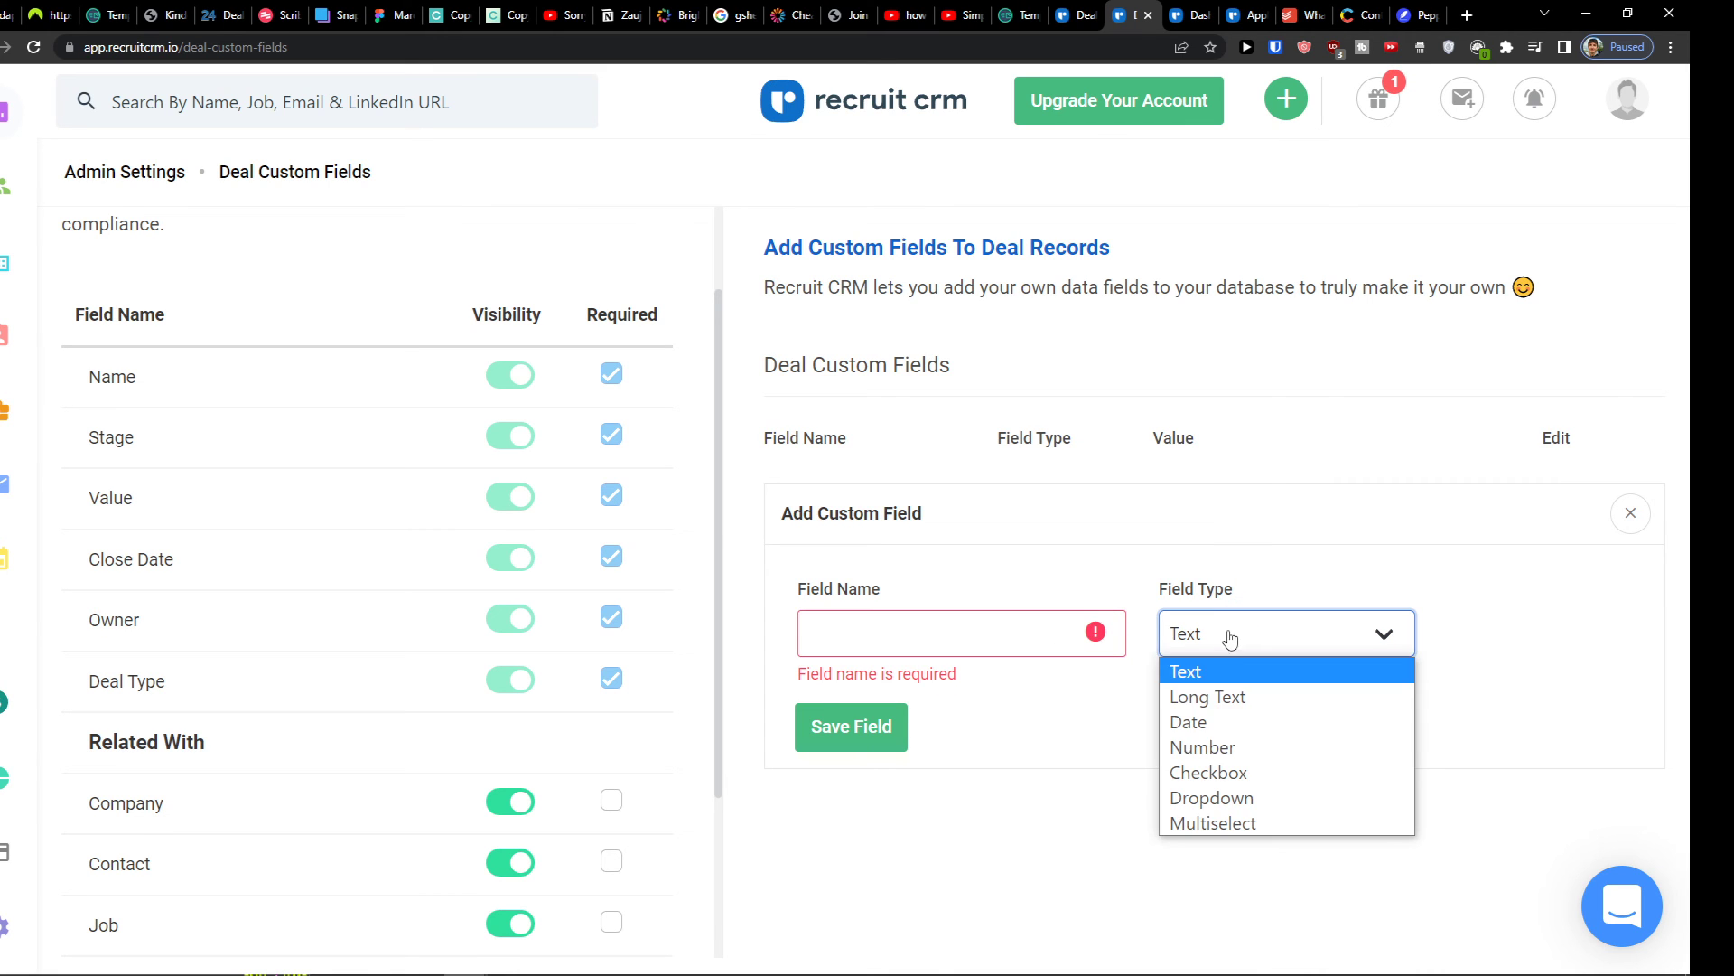
click(1239, 797)
click(1016, 651)
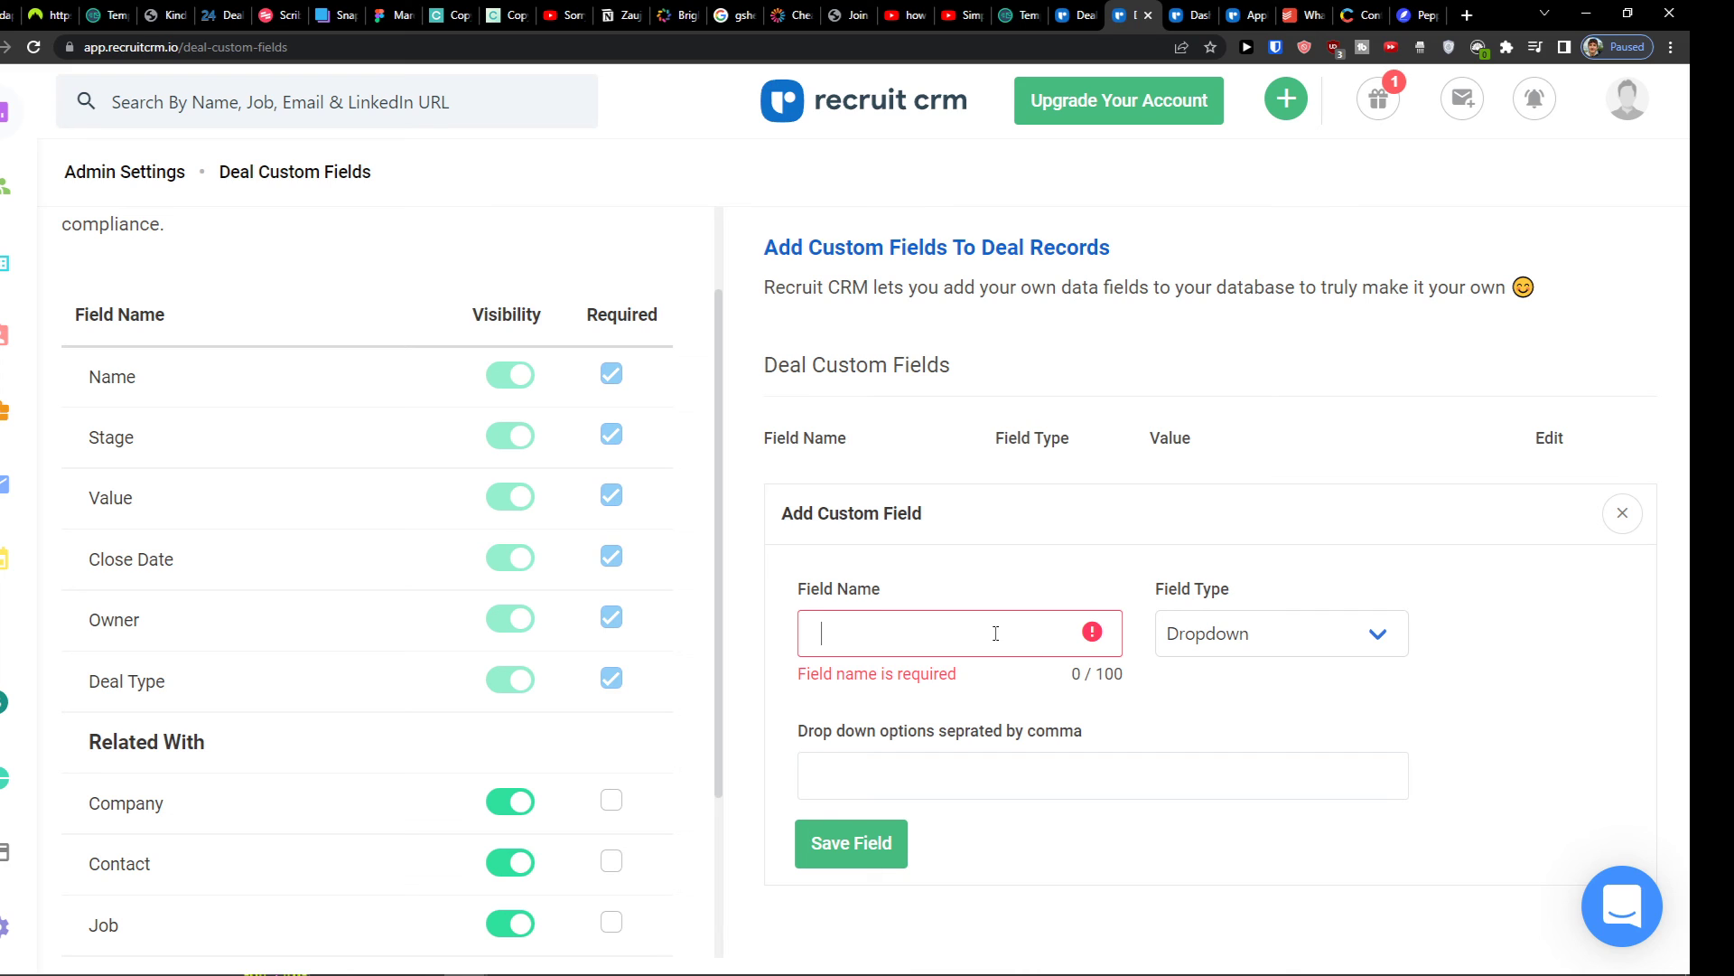
text(Priority)
key(Tab)
key(Tab)
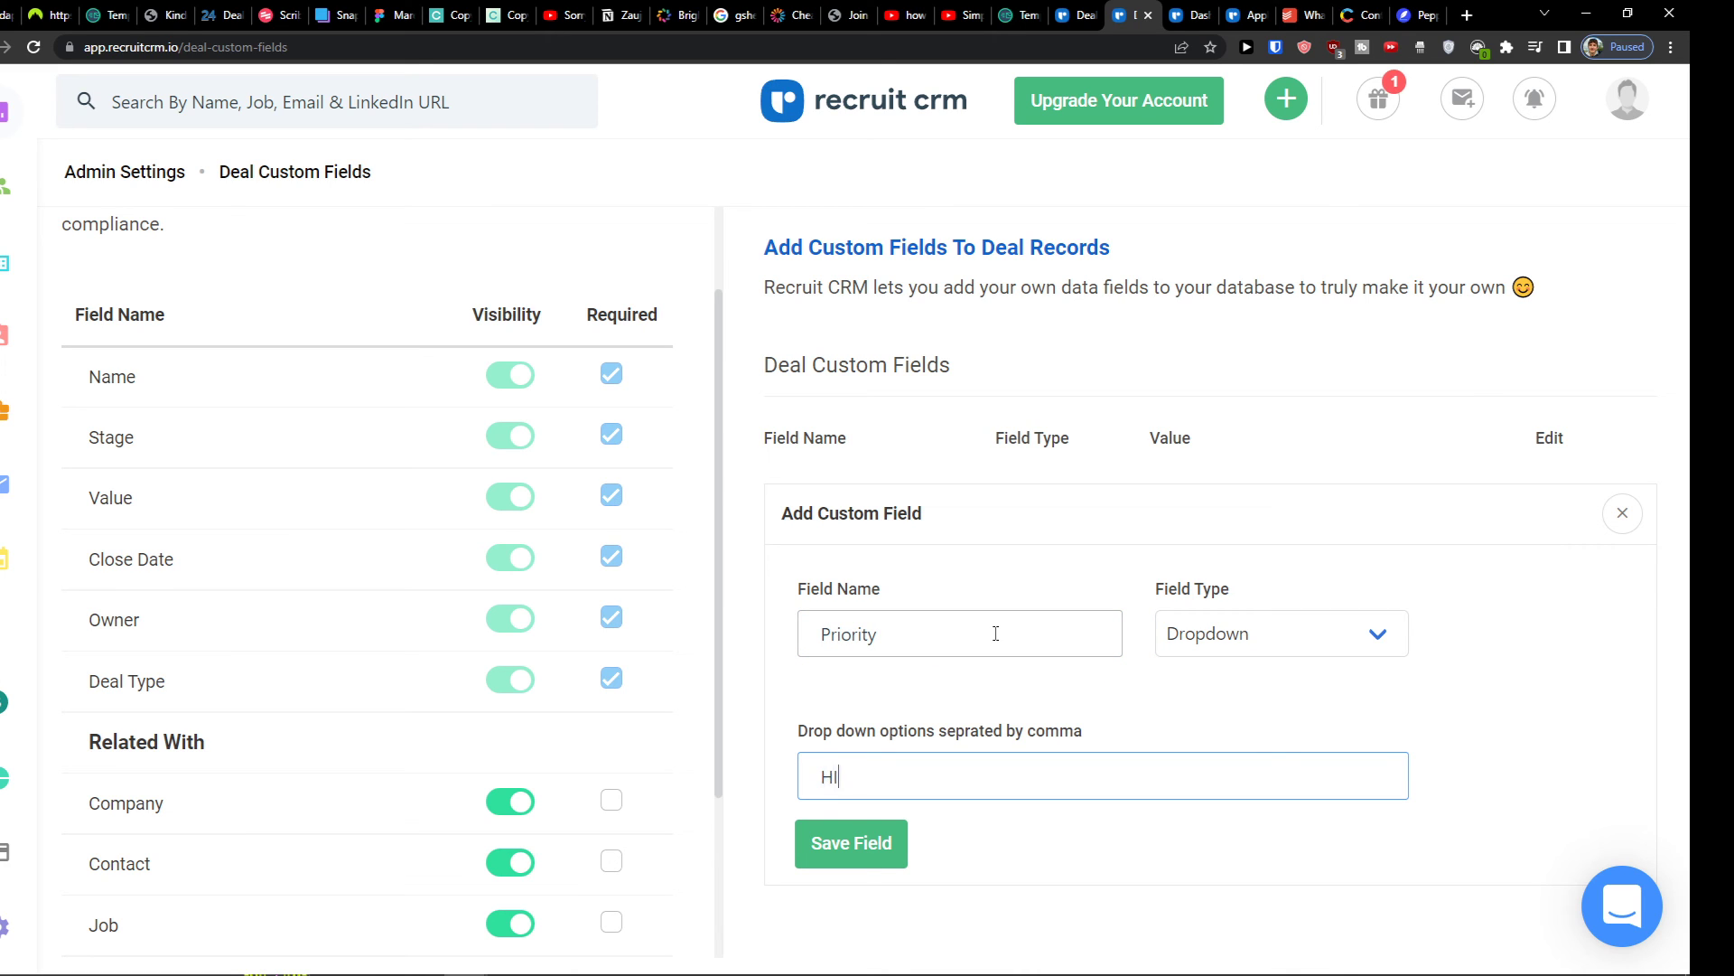
click(903, 833)
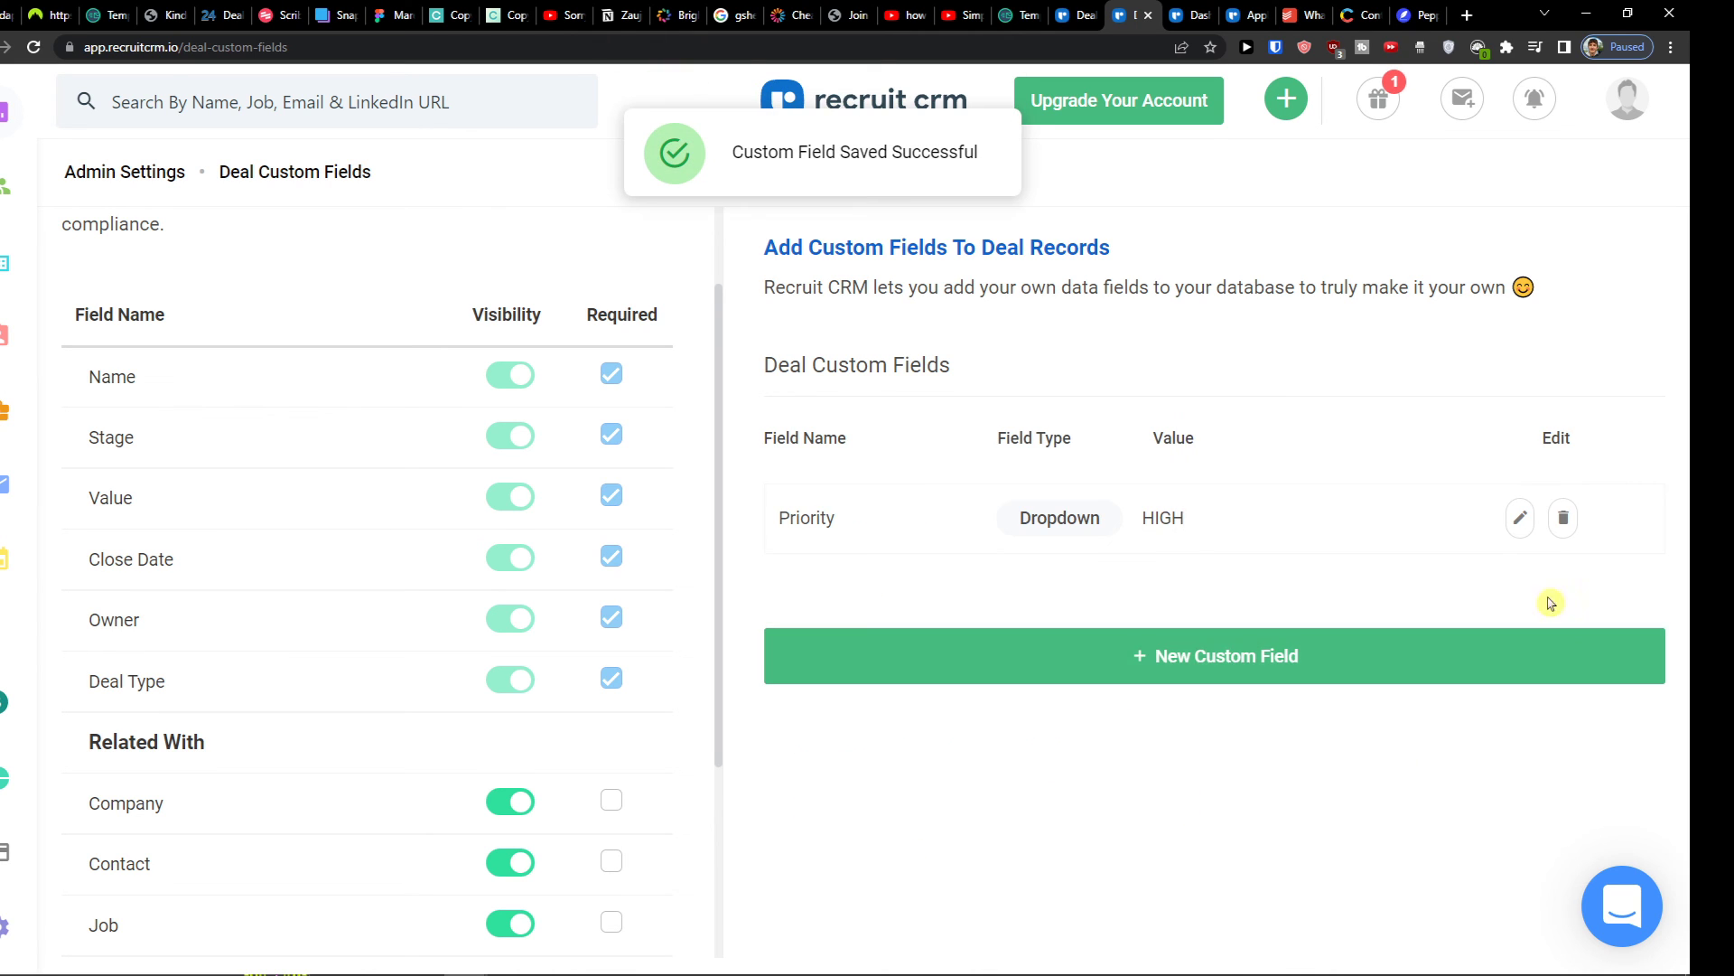
Extend the Priority field's dropdown options to HIGH, MEDIUM, LOW and update the field
click(1521, 517)
click(972, 779)
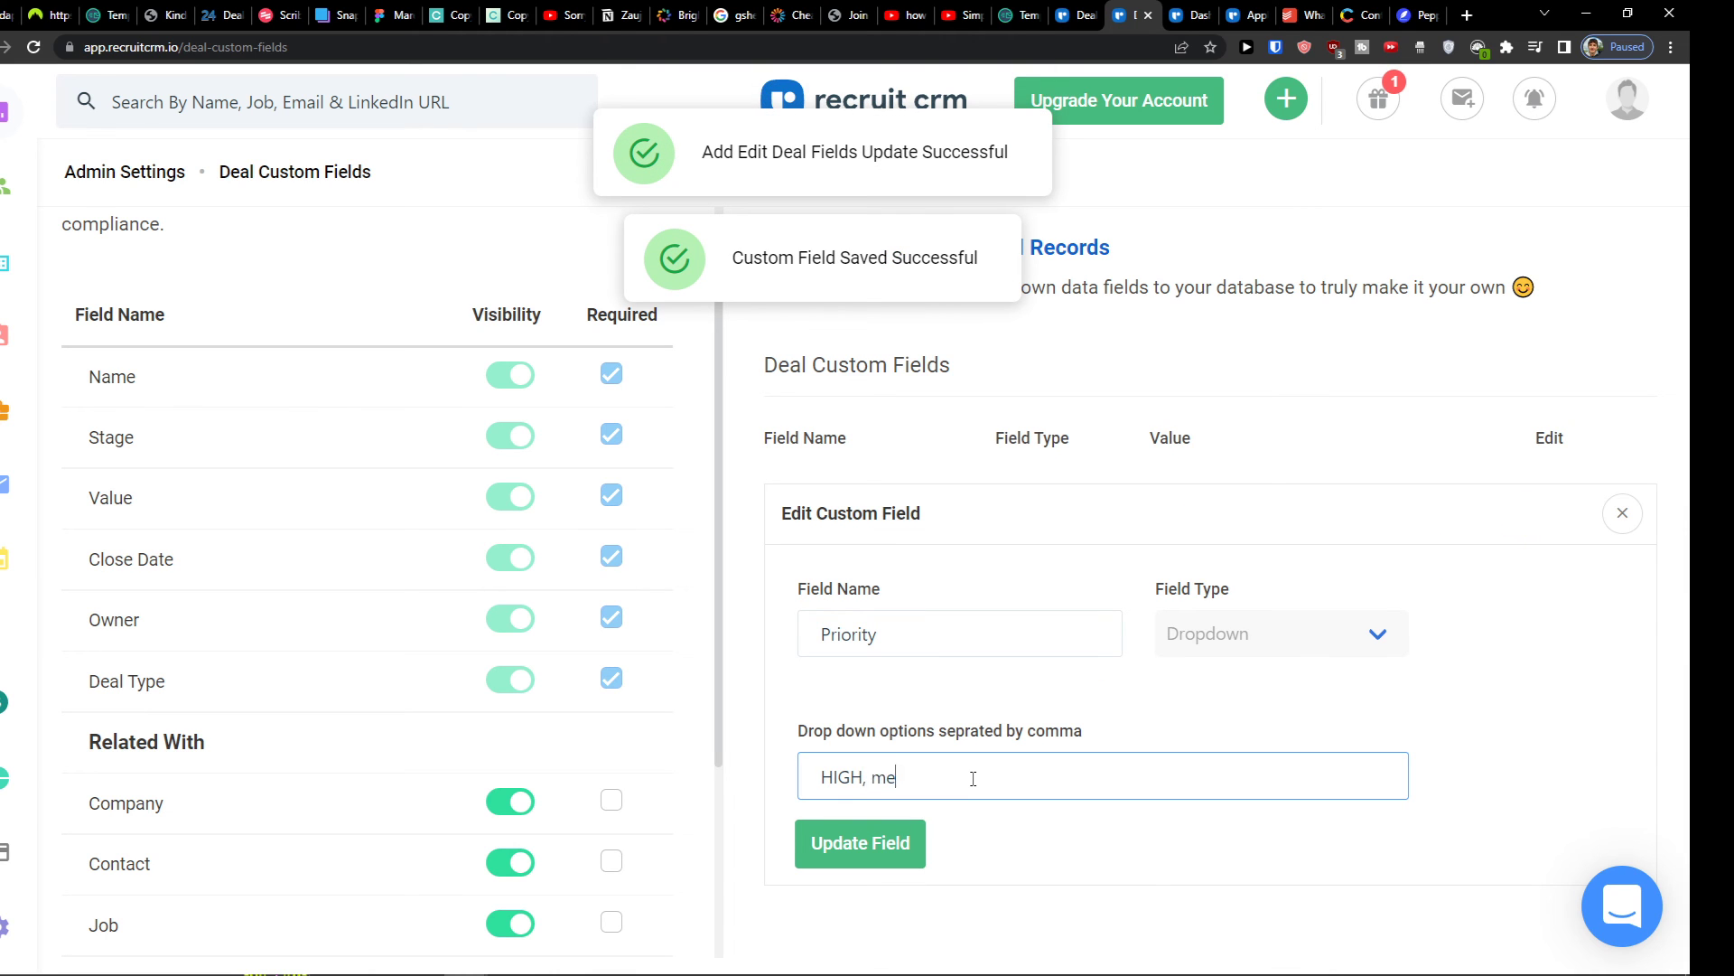
text(, MEDIUM, )
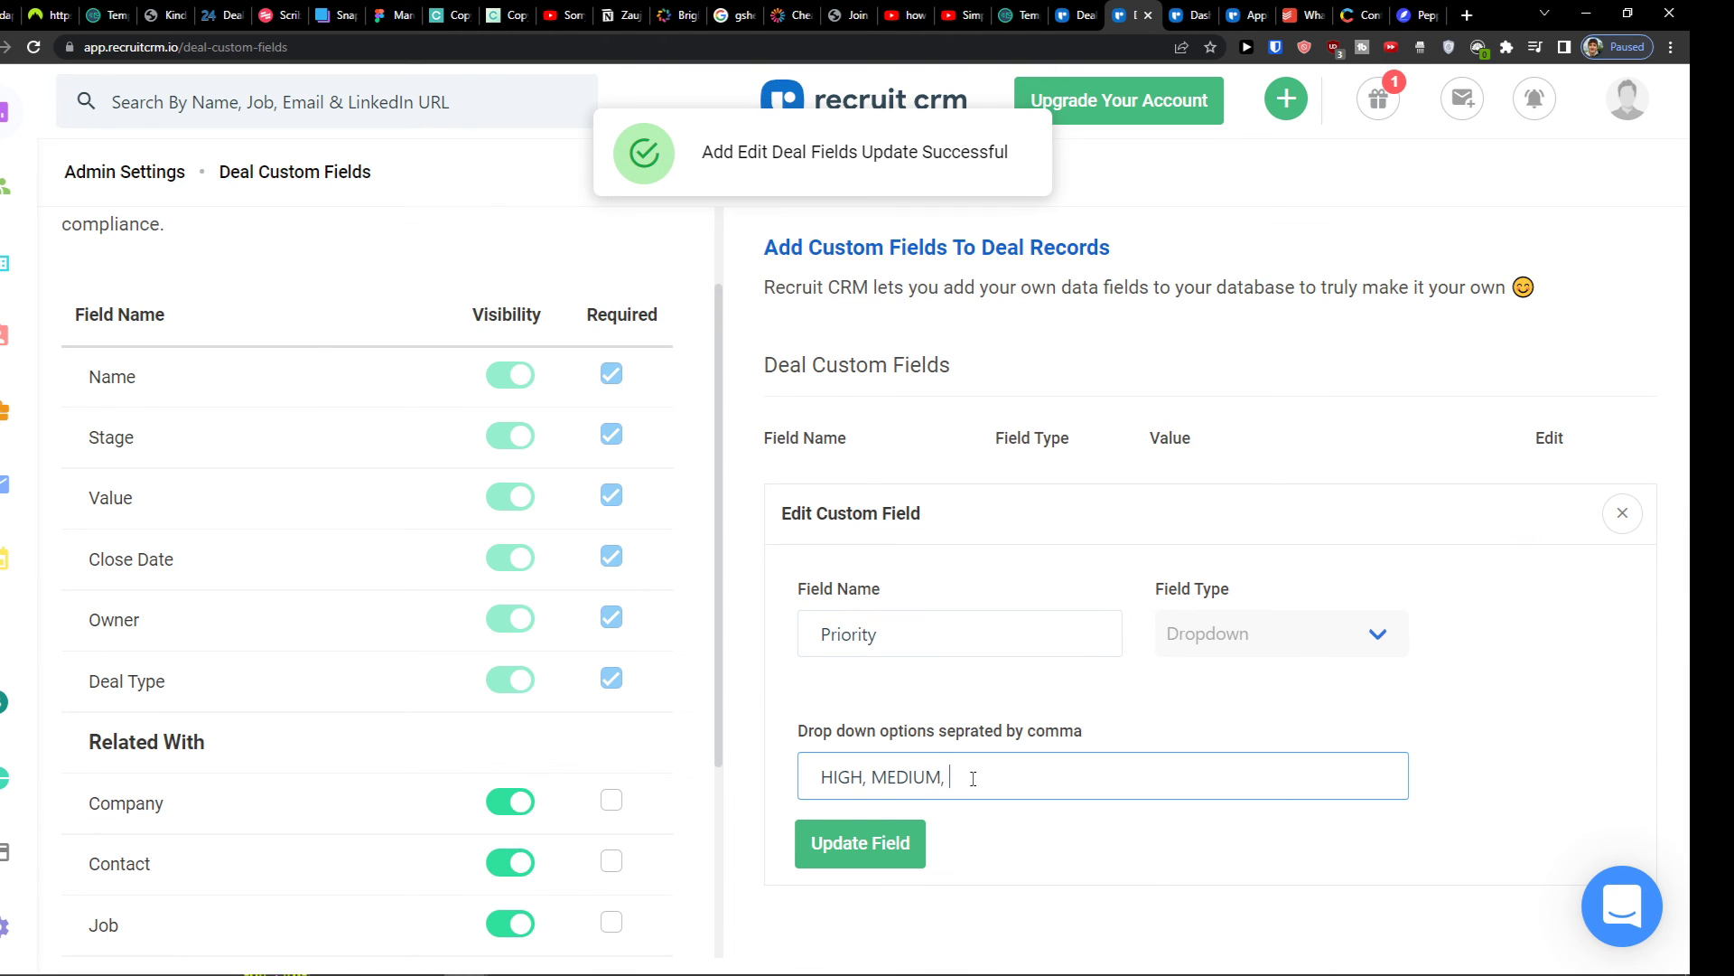
text(LOW)
click(881, 852)
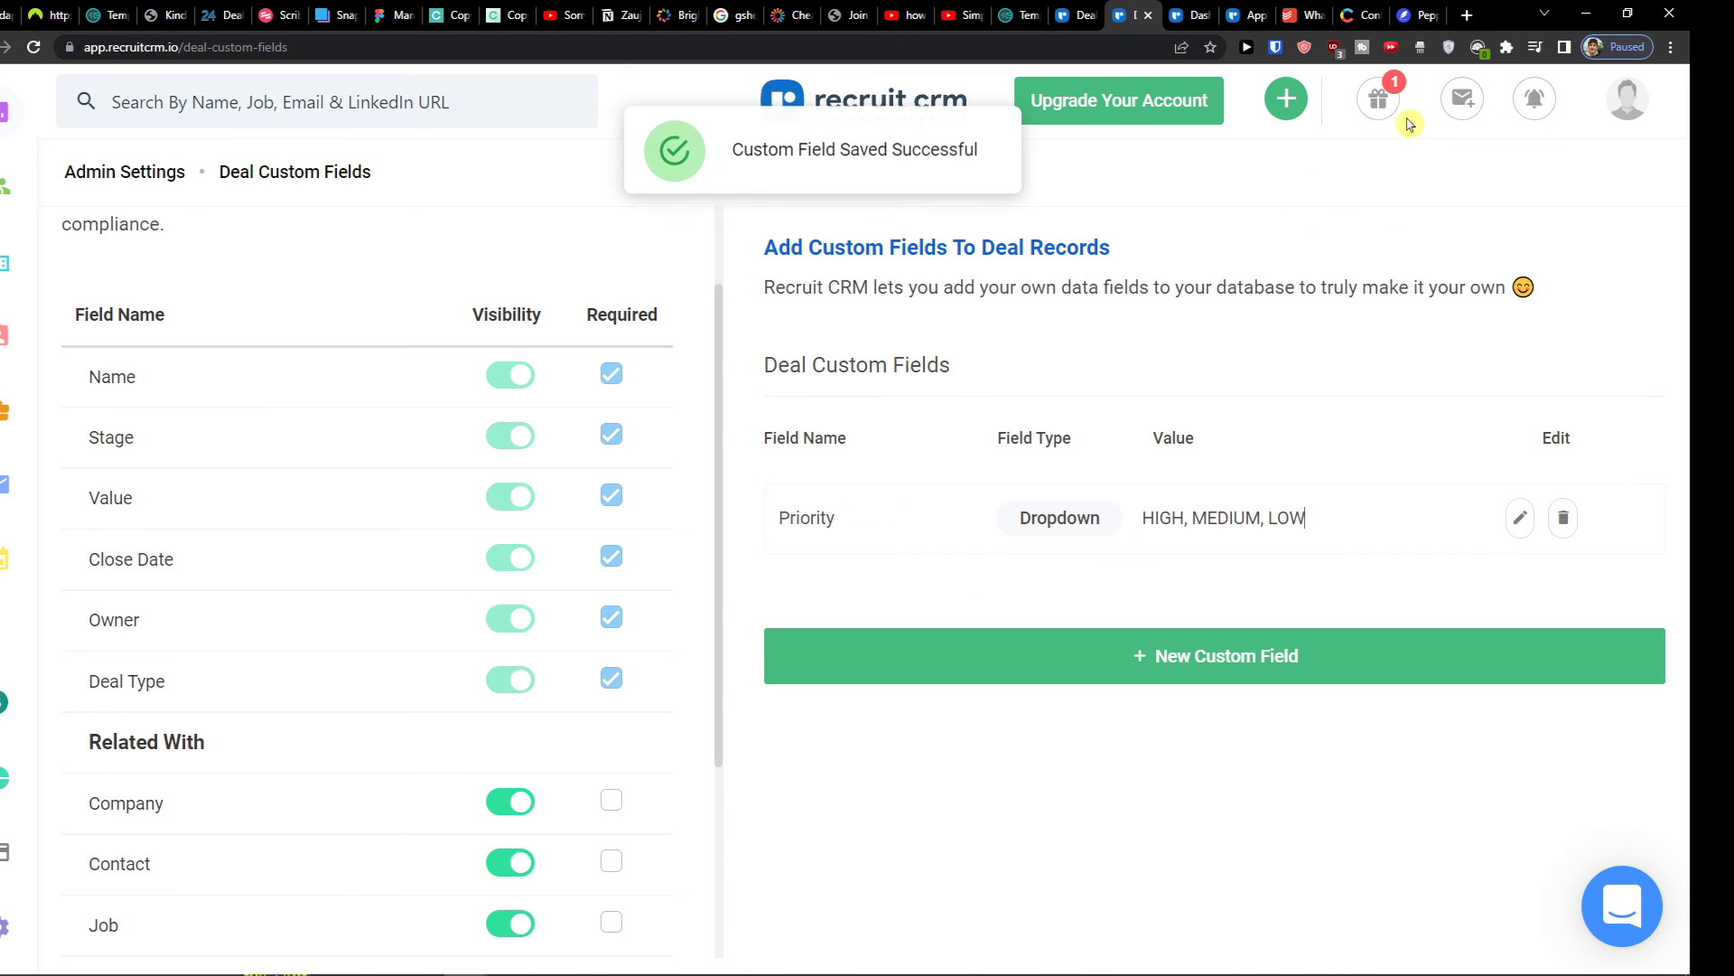
Return to the open BMW deal form, submit it, and reload the deals list to check its columns
click(1099, 11)
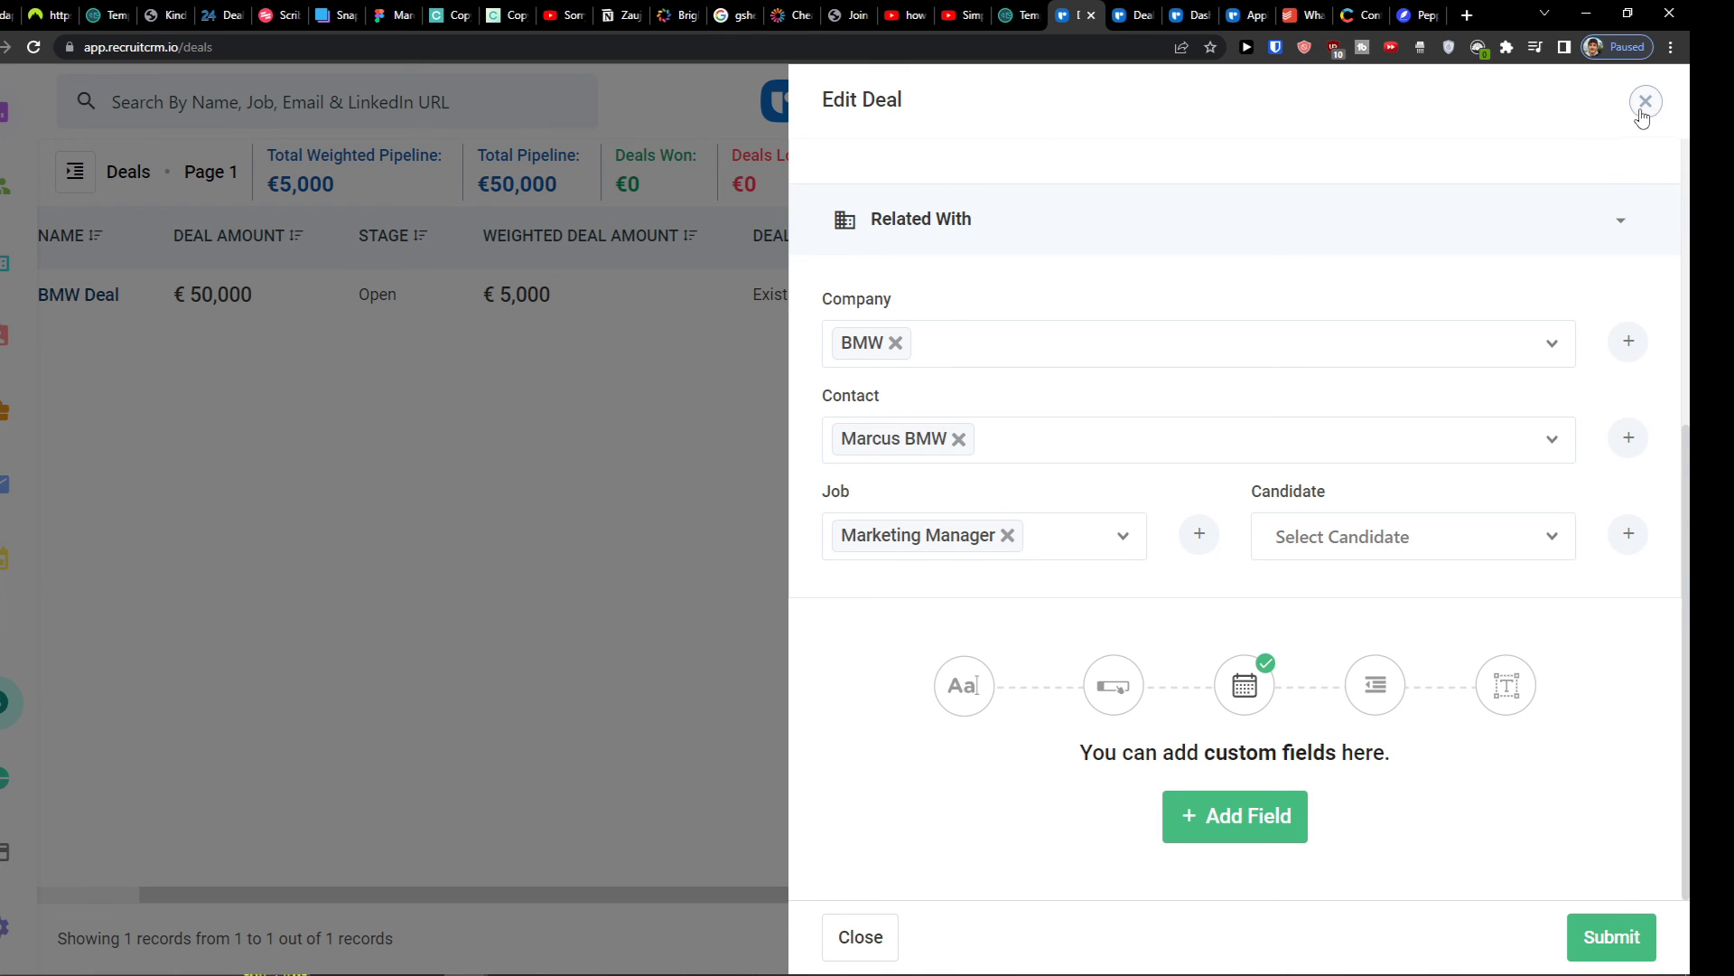
click(1614, 937)
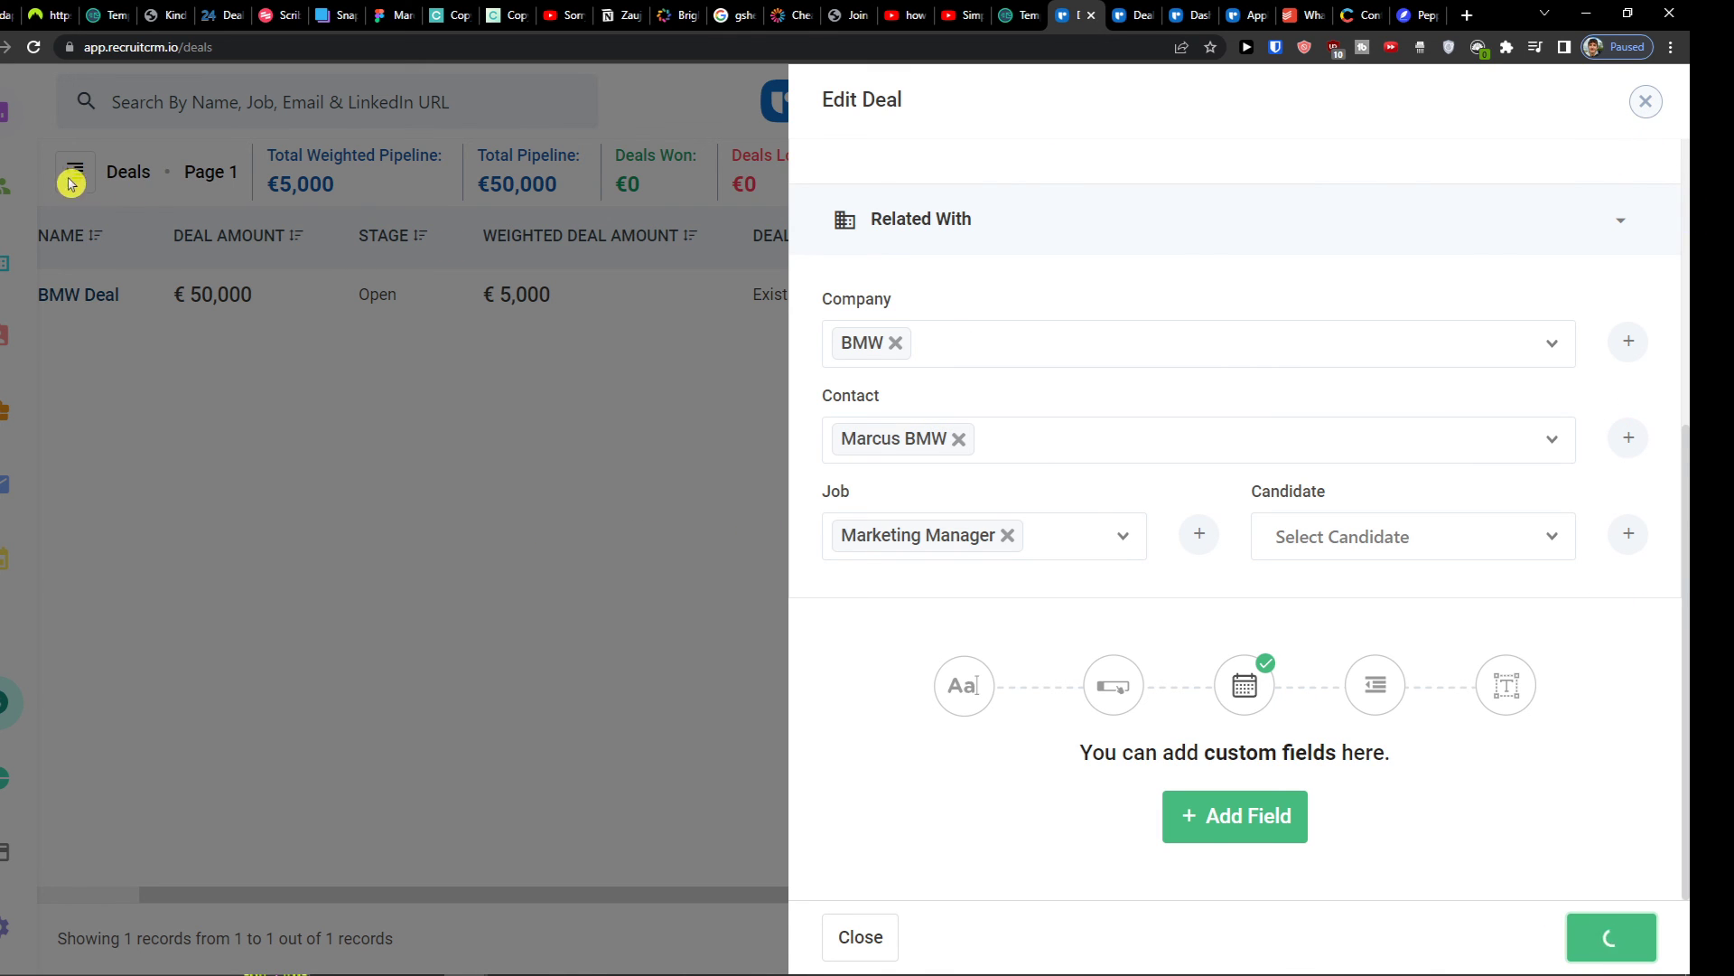
click(34, 47)
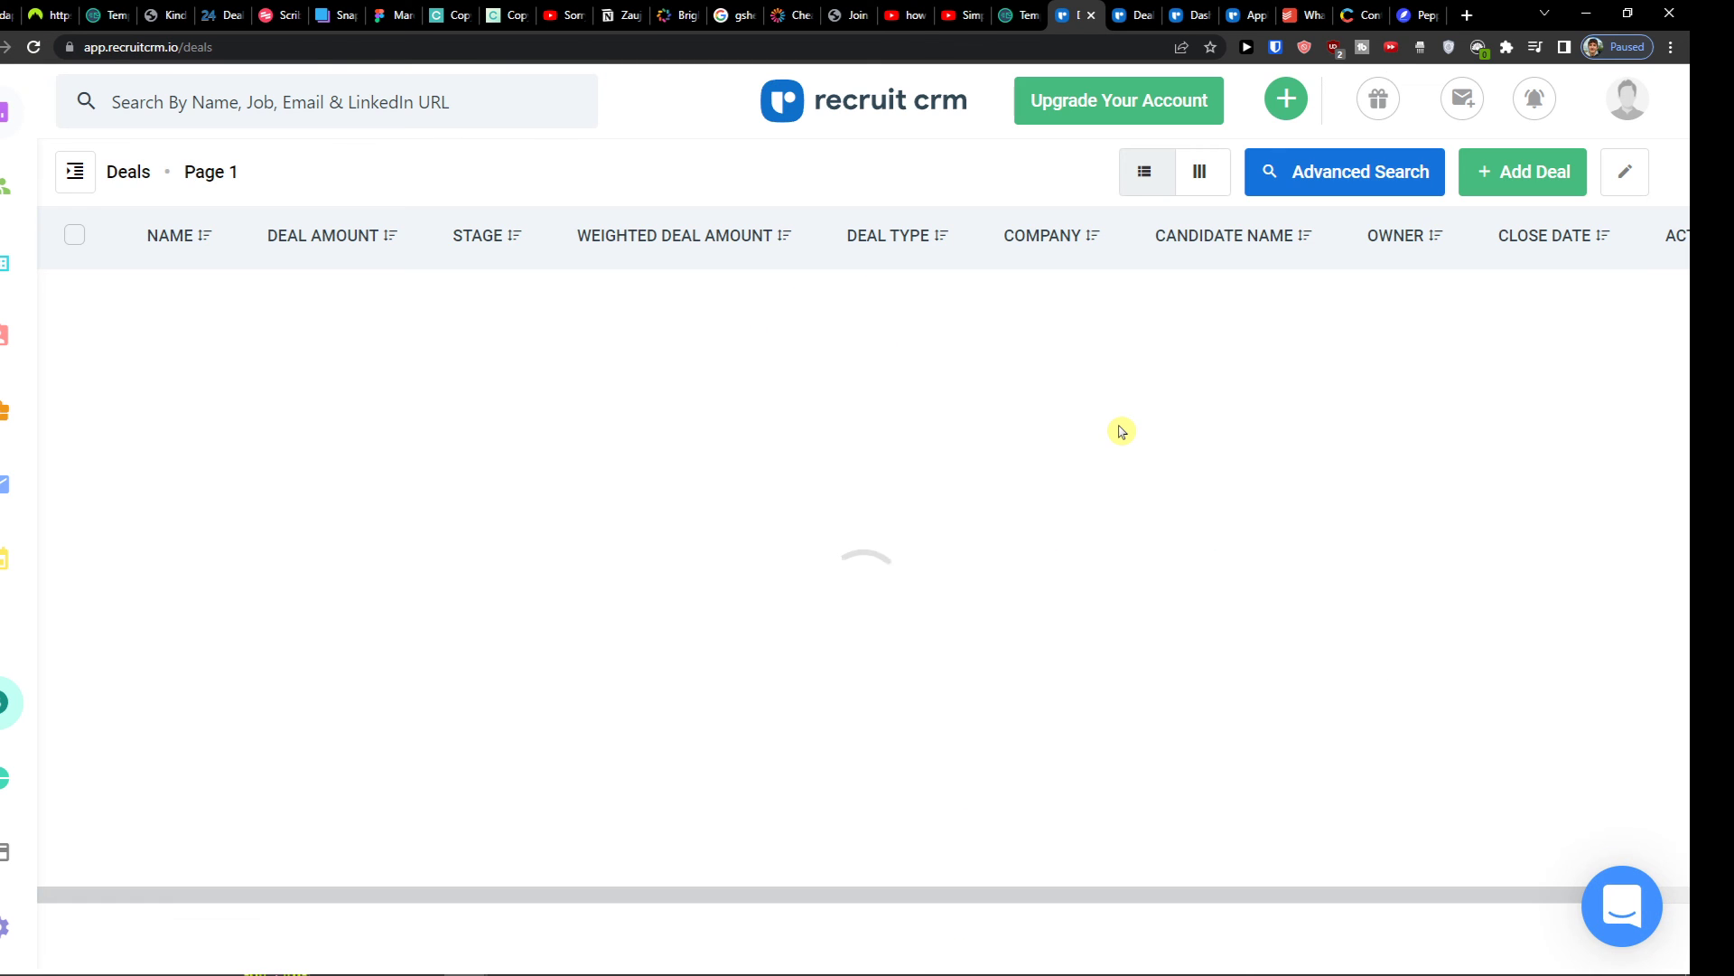
drag(920, 899, 836, 913)
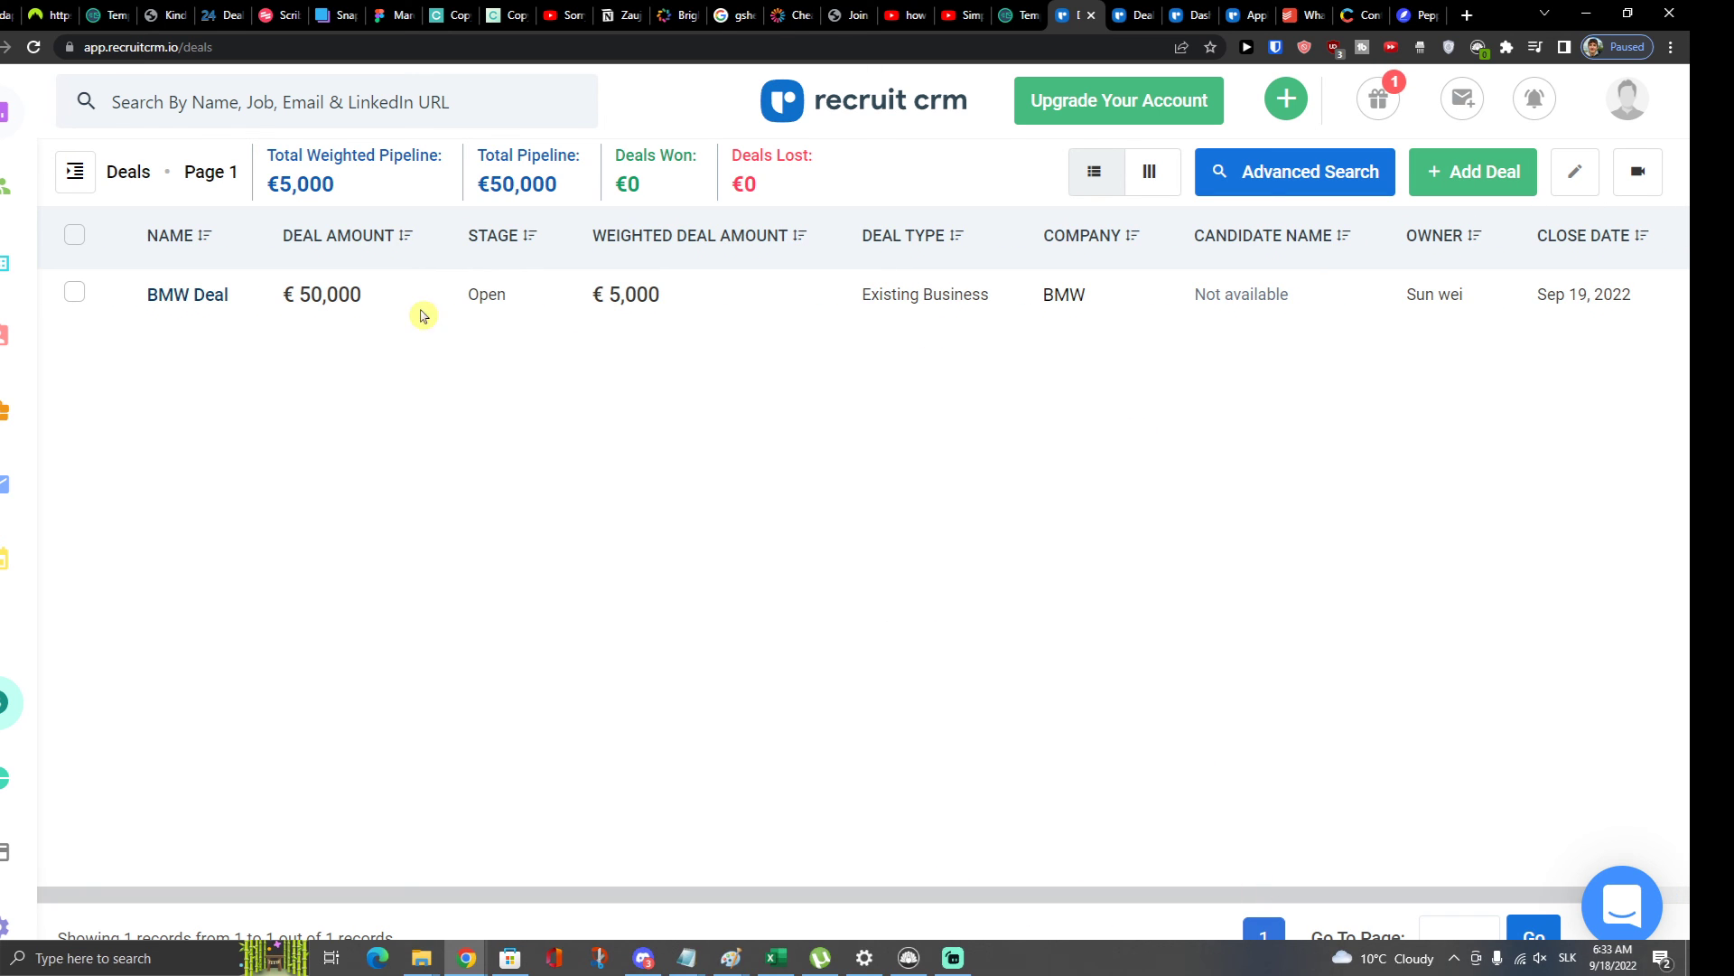
Open the BMW Deal record, edit it to set Priority to HIGH, and submit the change
click(185, 297)
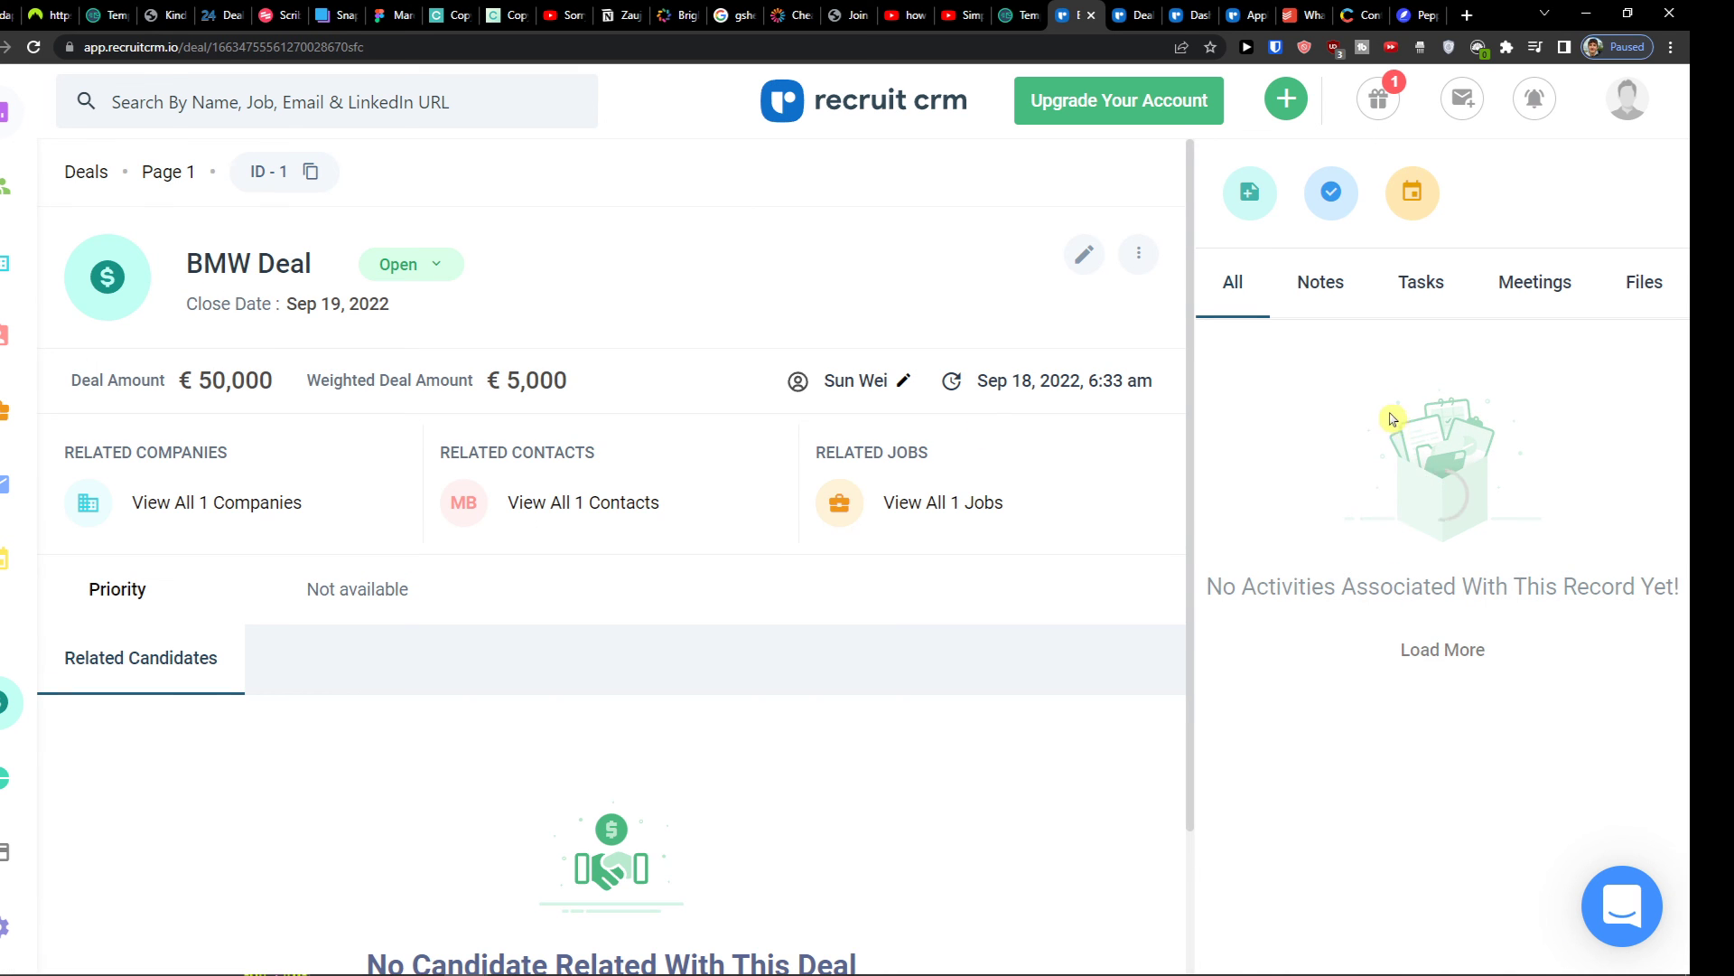
click(1084, 254)
scroll(1282, 476, down, 4)
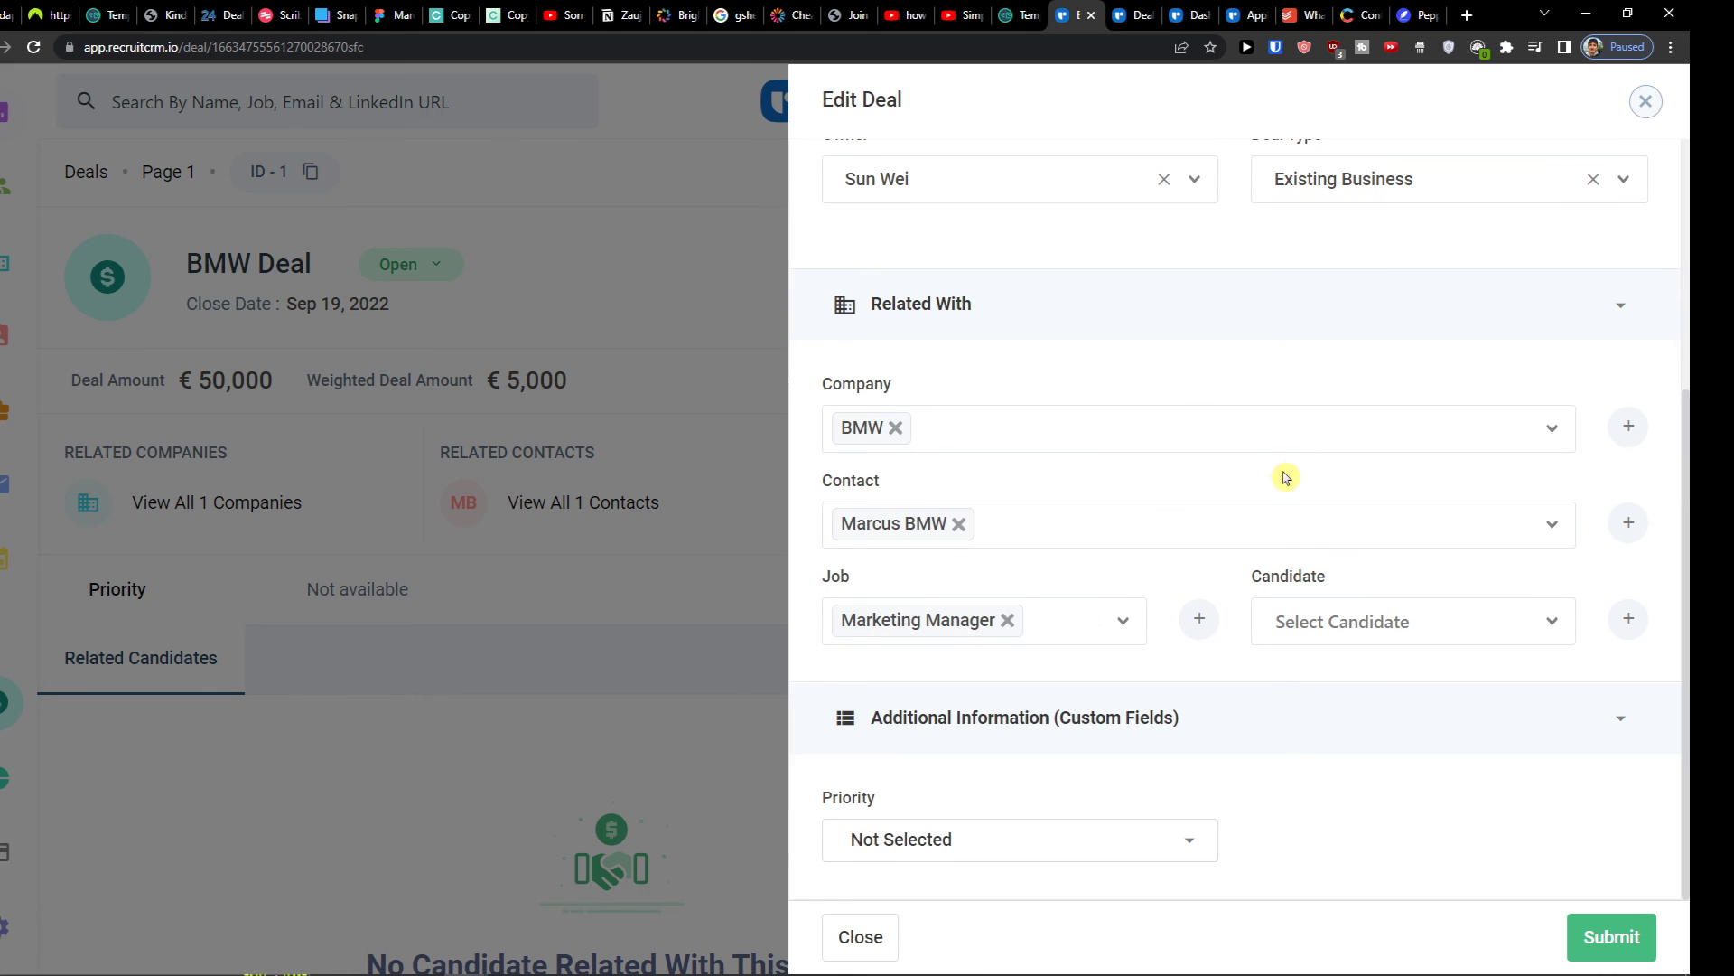
click(1083, 854)
scroll(987, 837, down, 2)
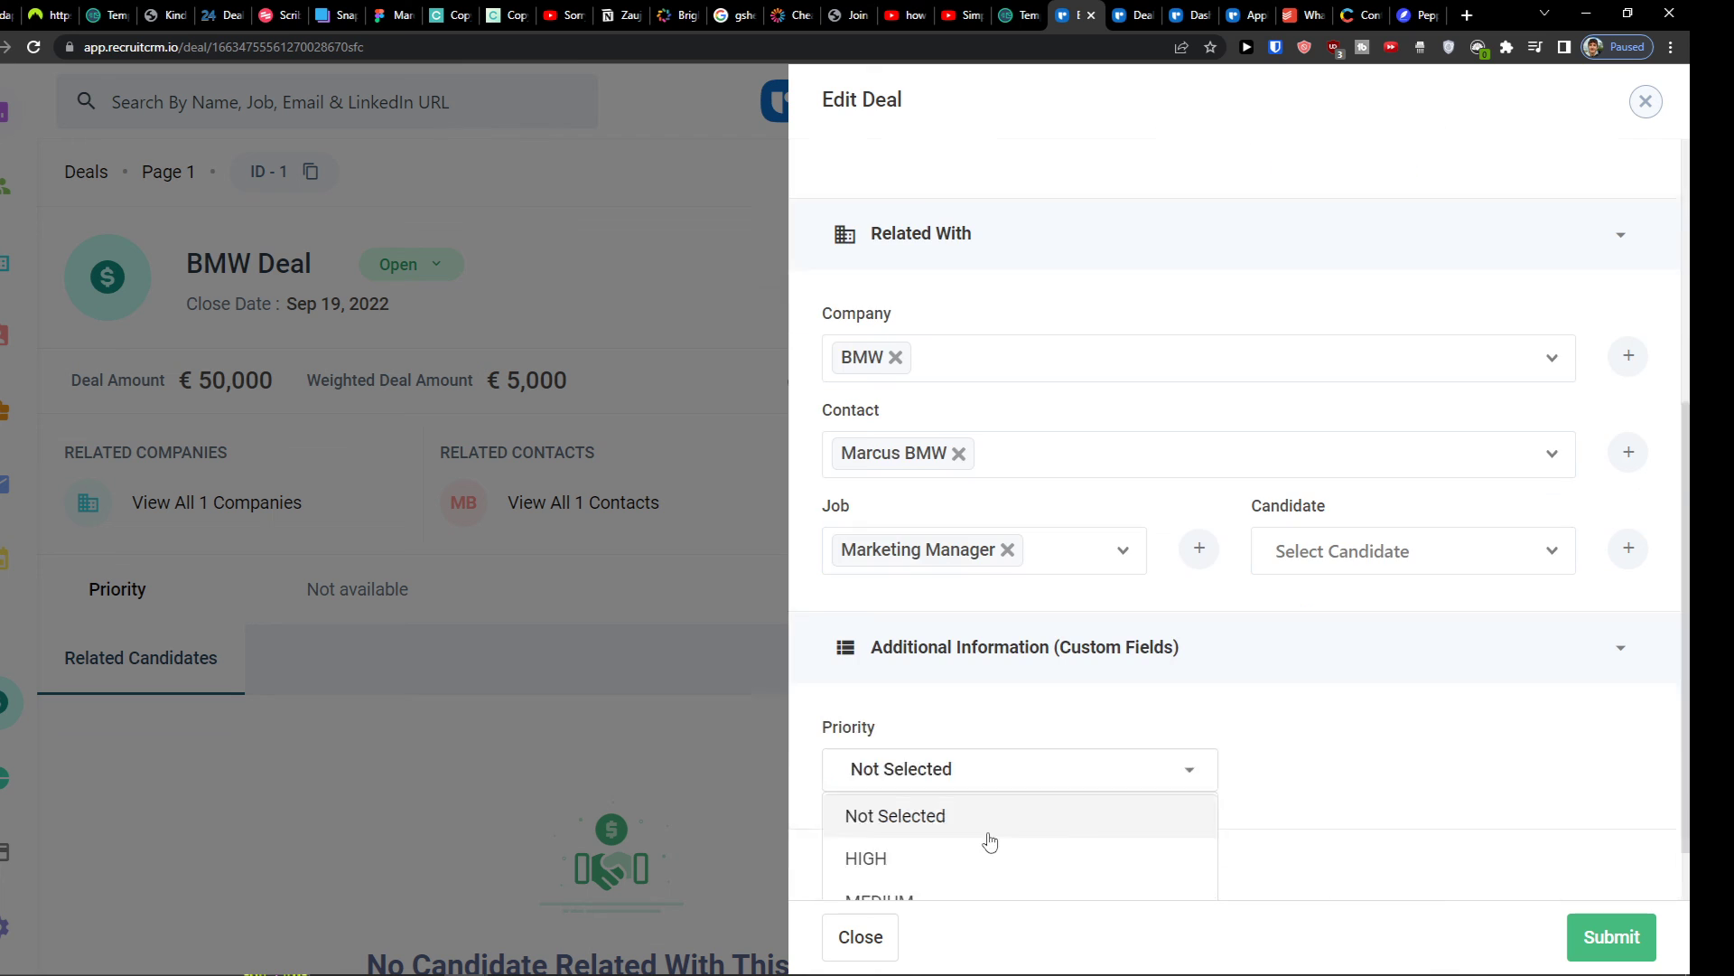
click(962, 804)
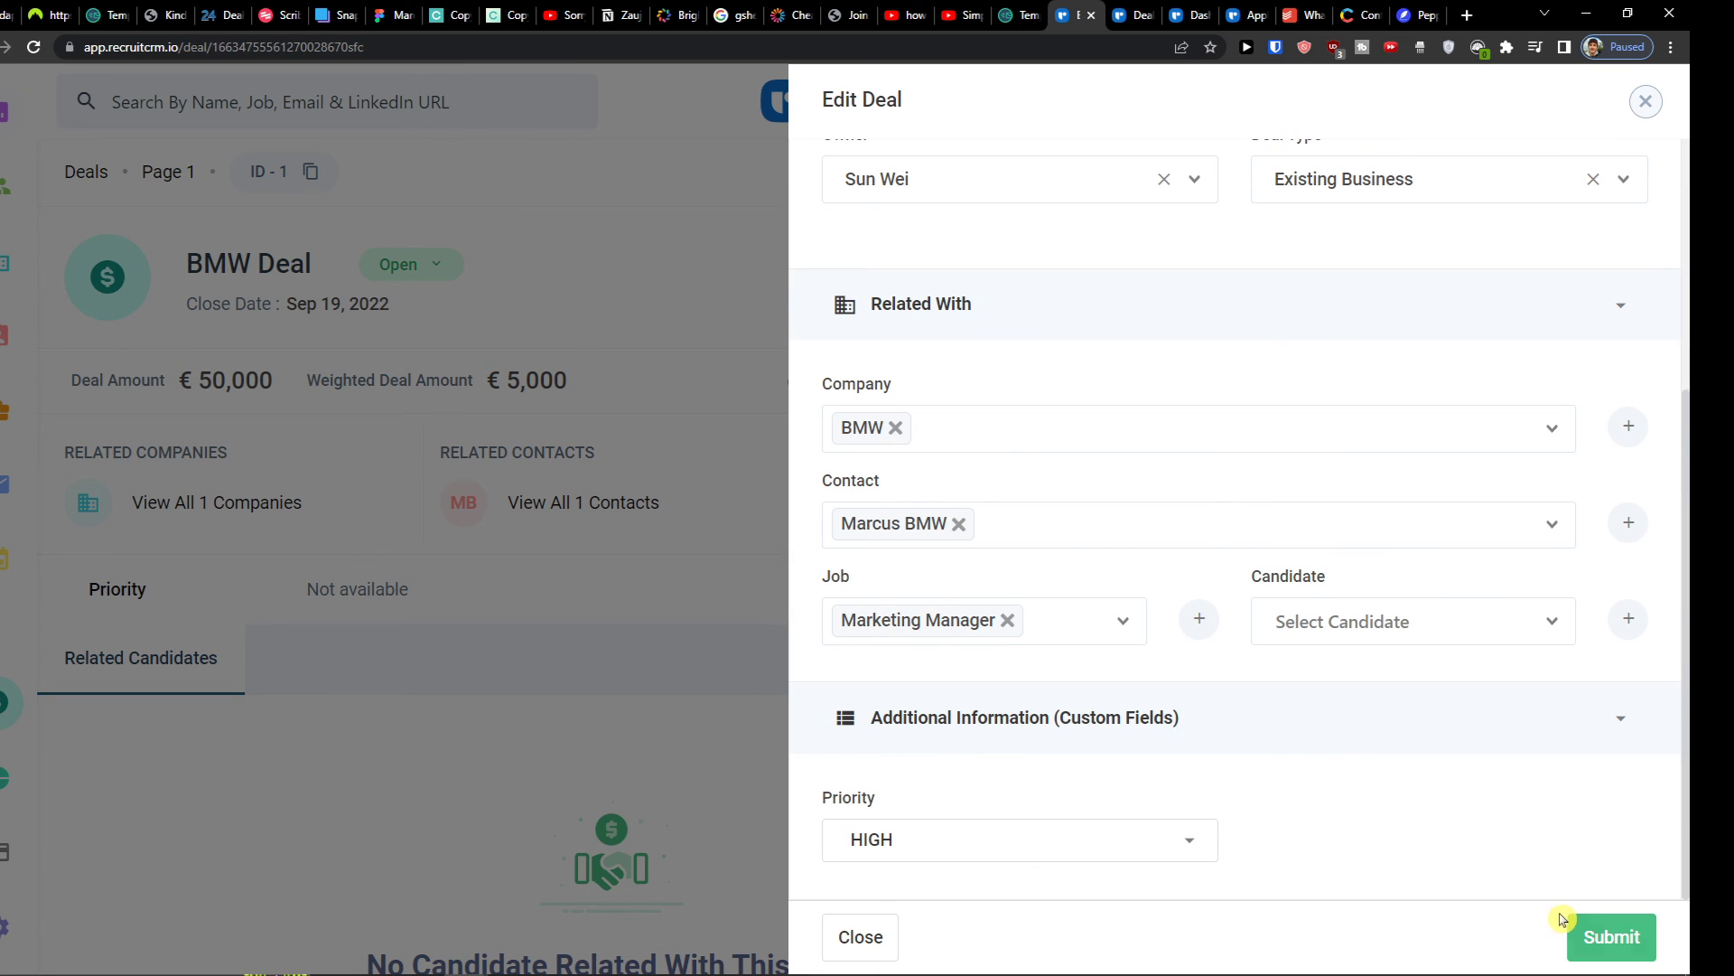
click(1591, 937)
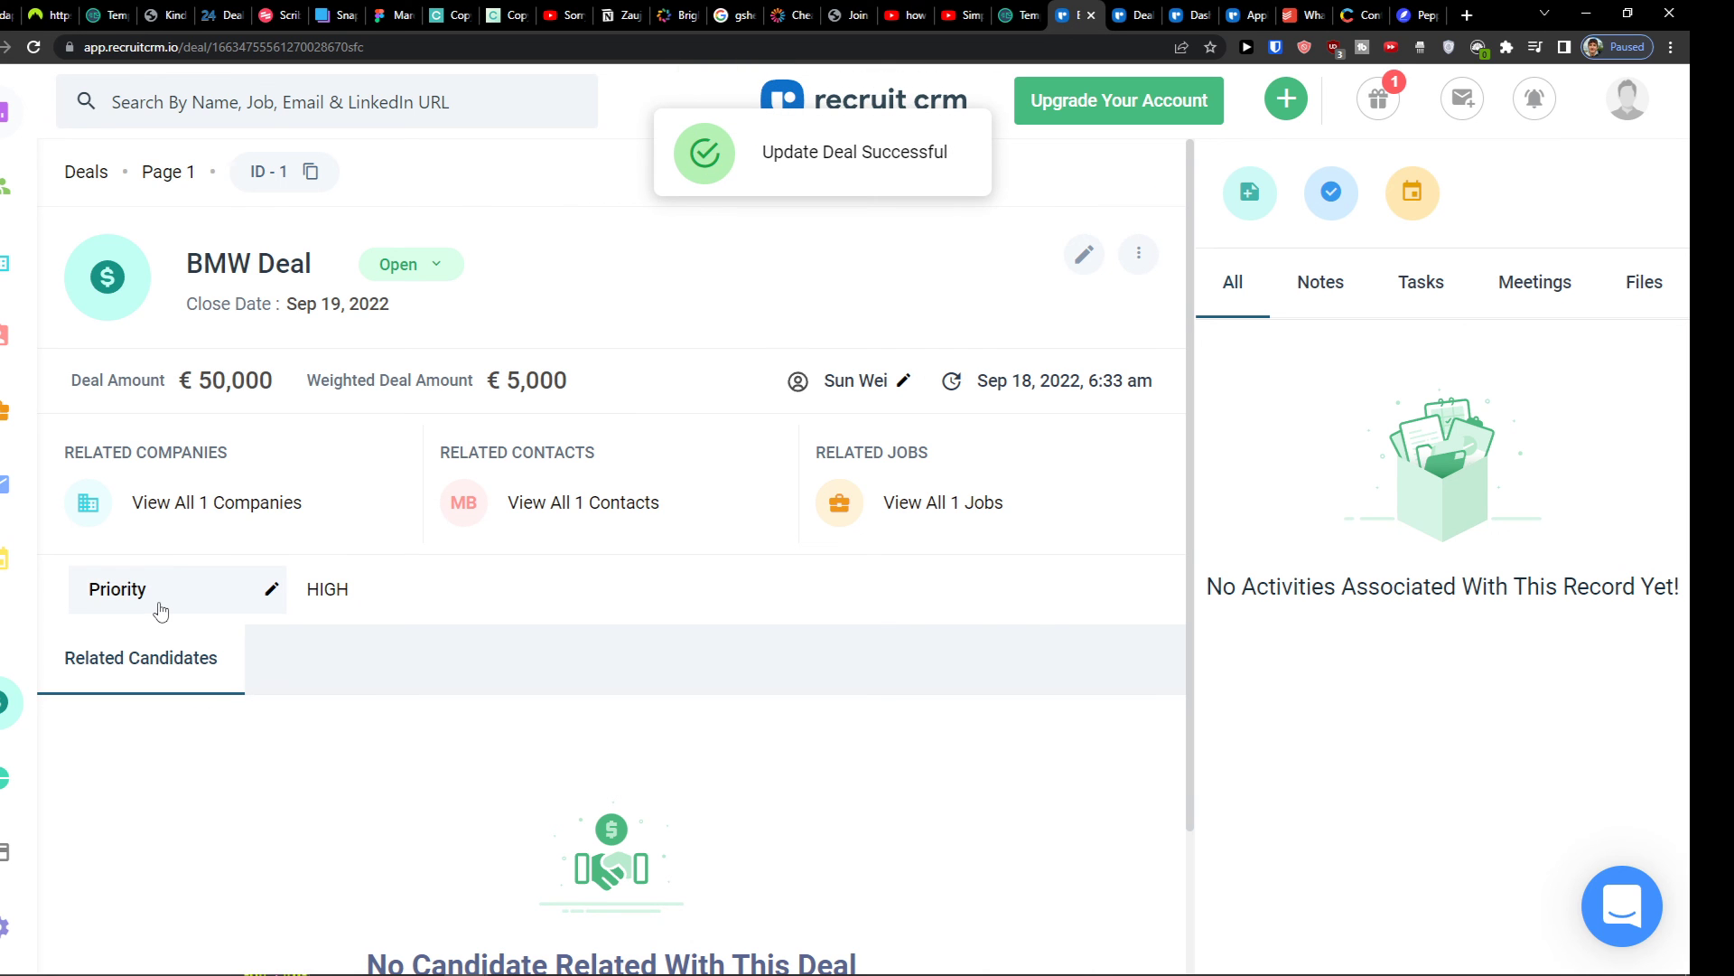
Check the deals list columns and review the candidate pipeline and deal charts in the Account Overview report
click(86, 176)
drag(953, 901, 849, 908)
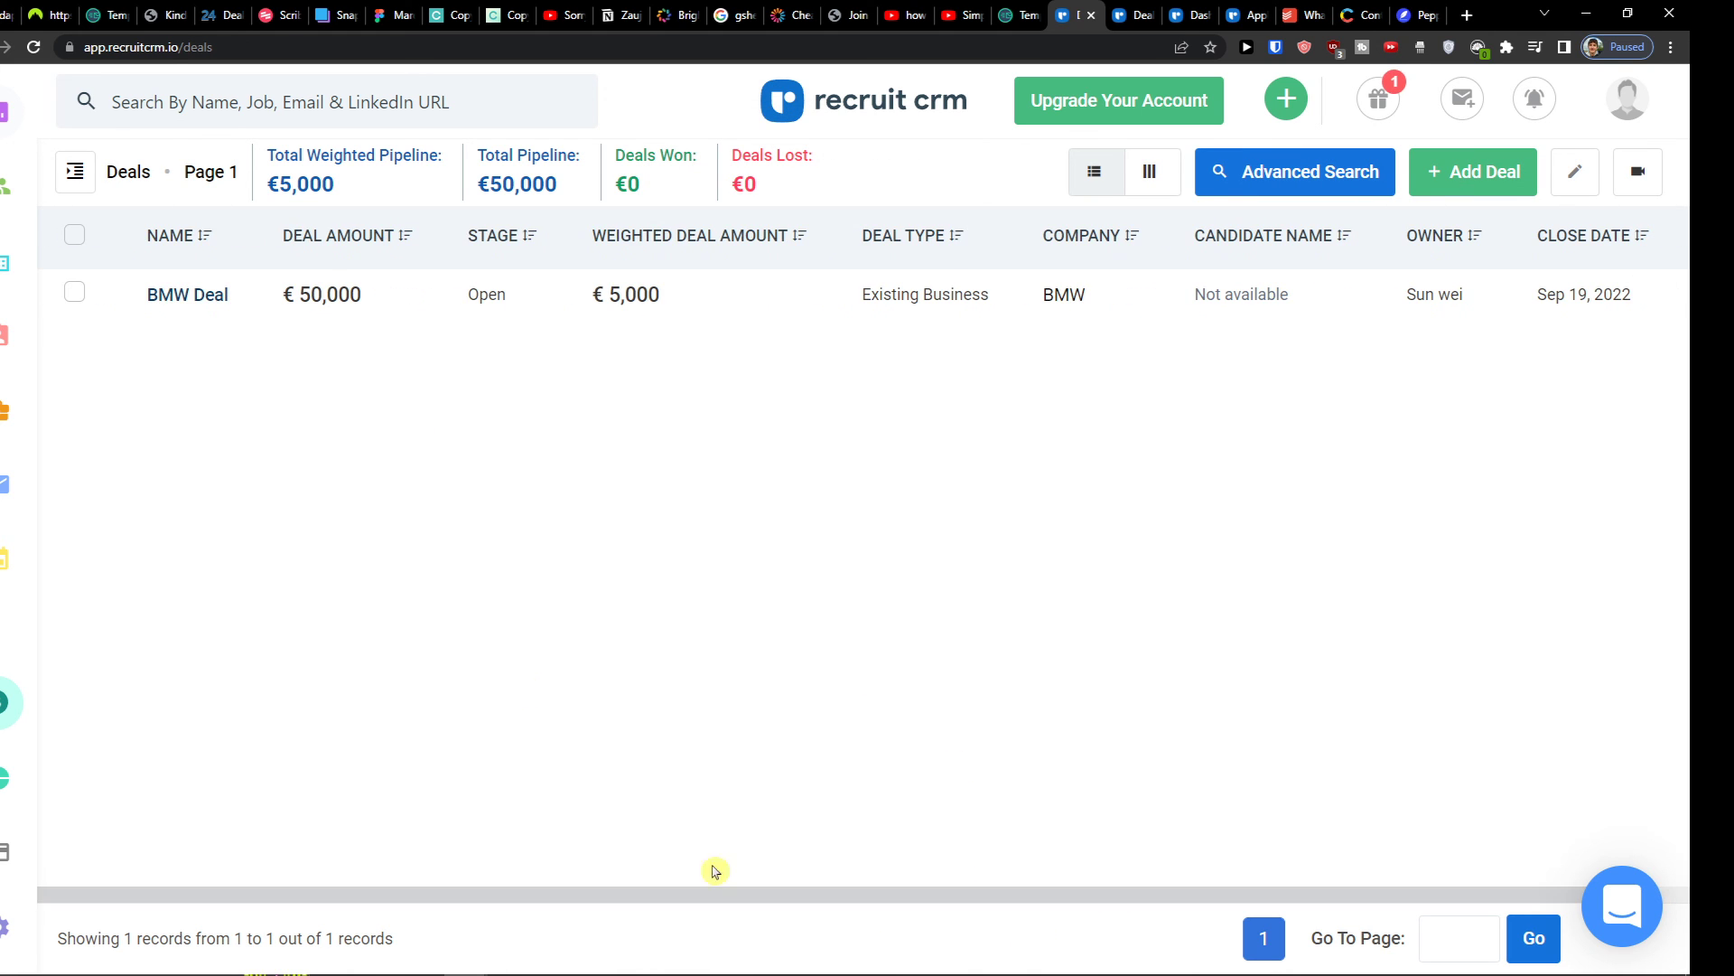
click(3, 779)
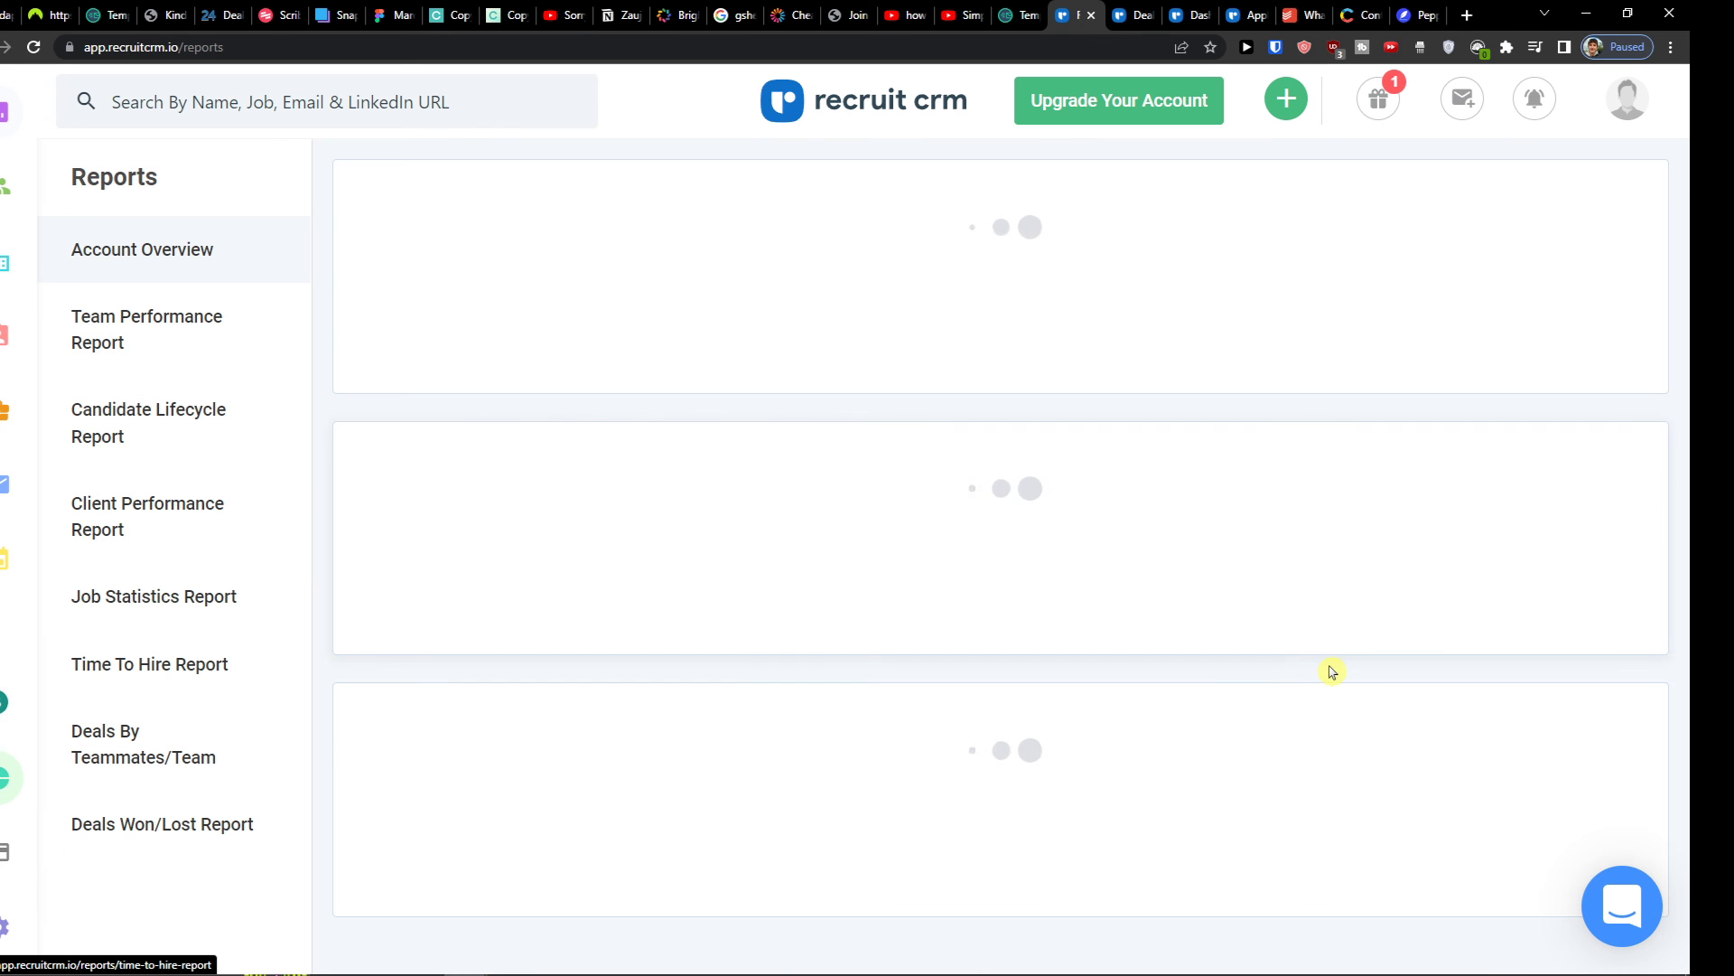
scroll(1213, 624, down, 6)
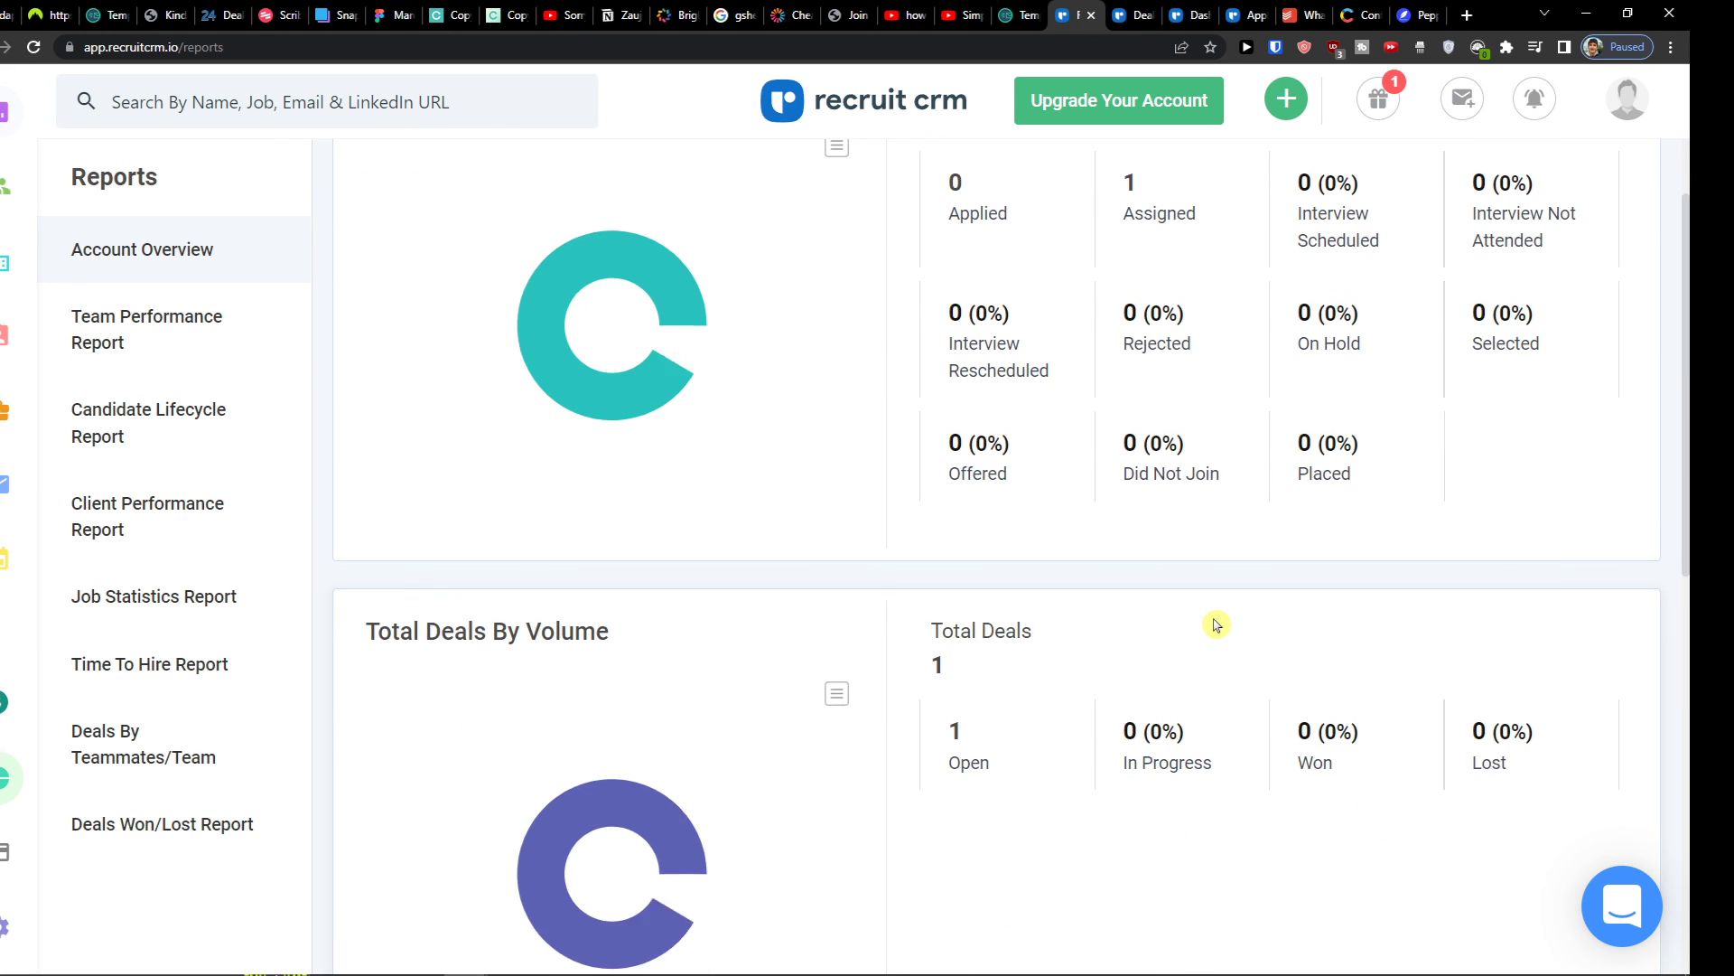
scroll(1219, 626, down, 4)
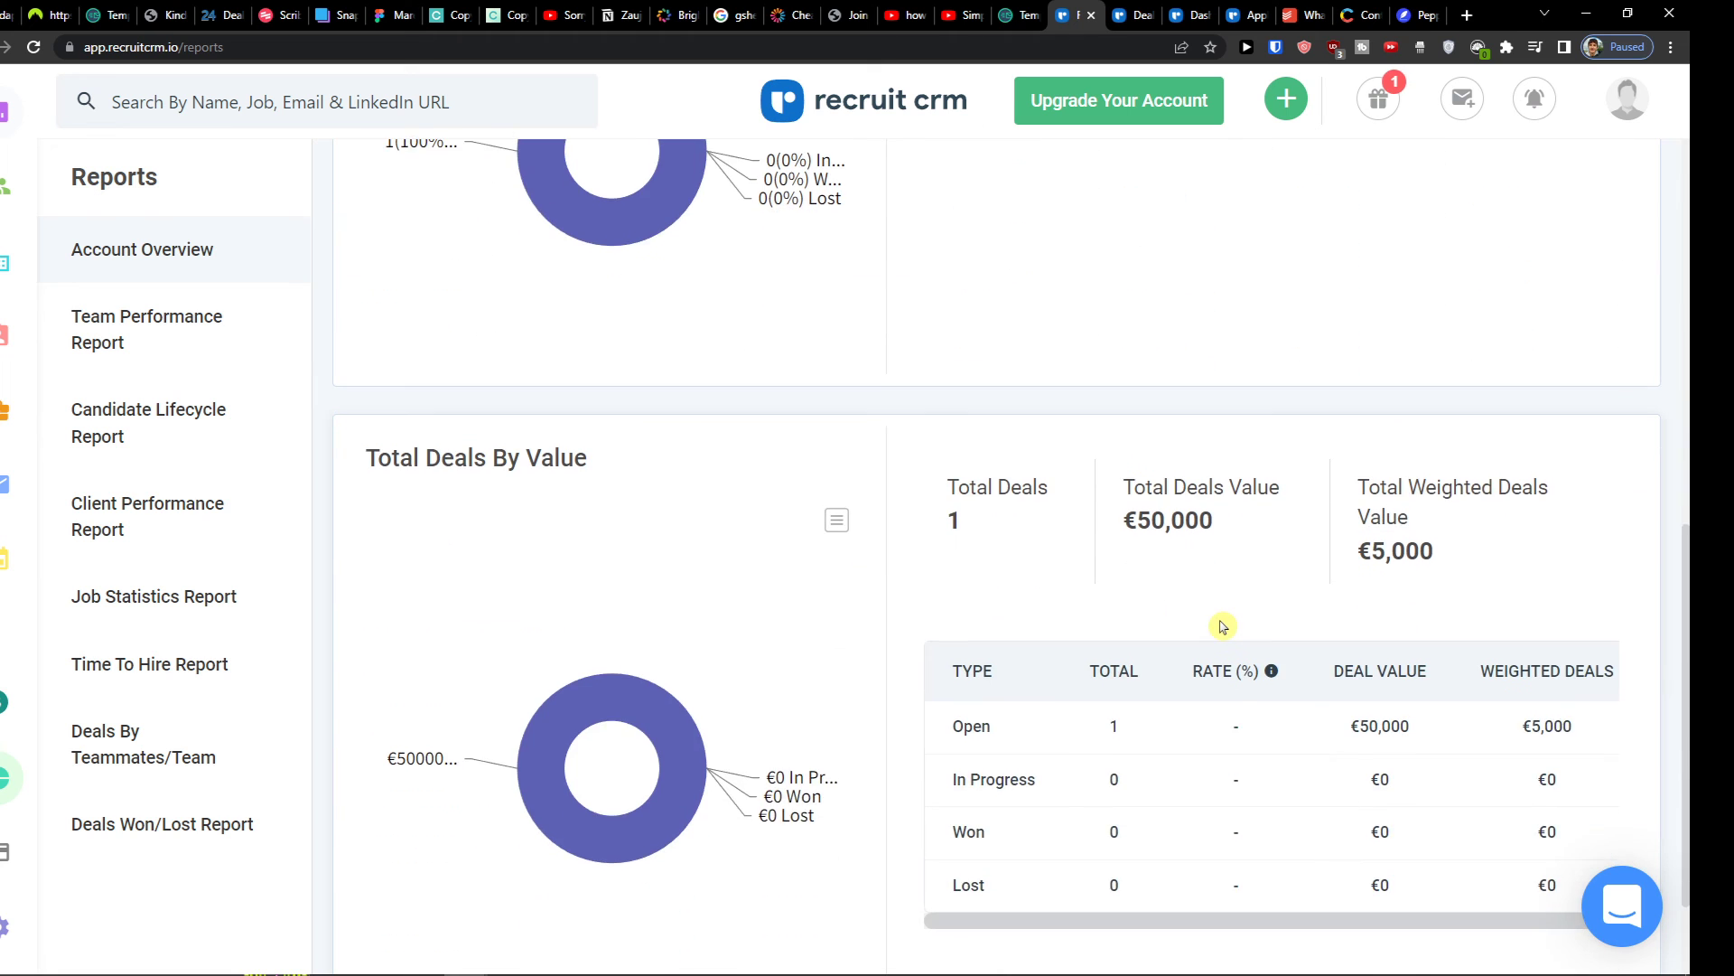
scroll(1222, 625, down, 1)
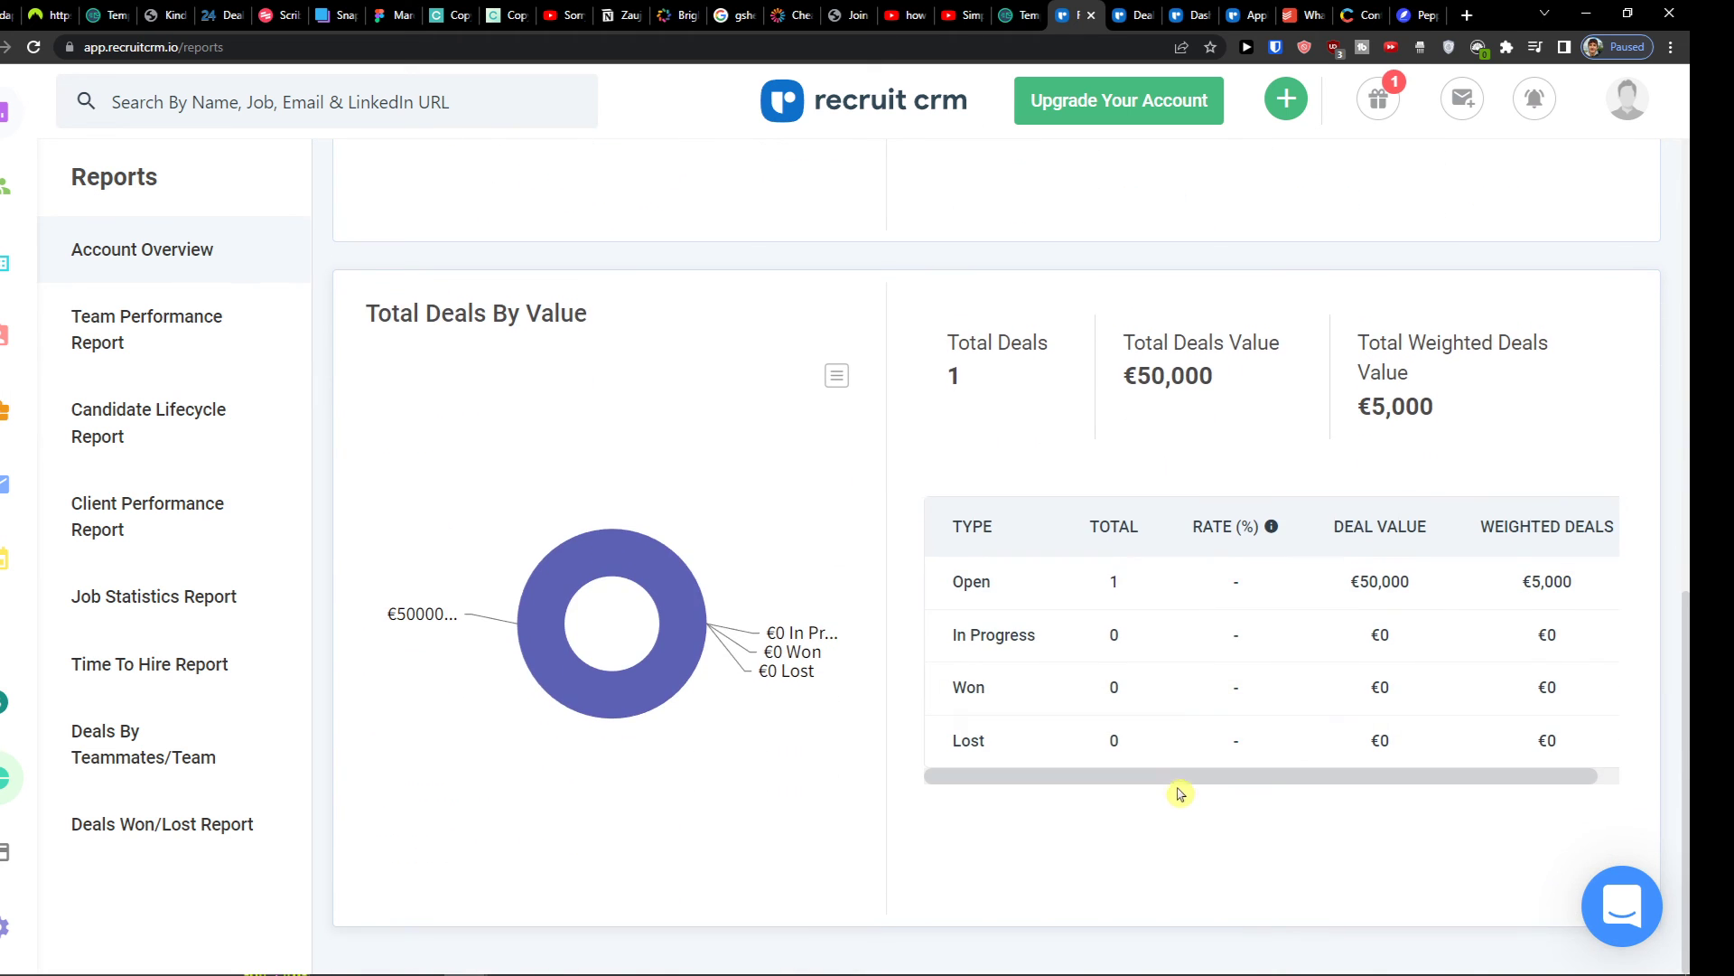
scroll(1201, 767, up, 11)
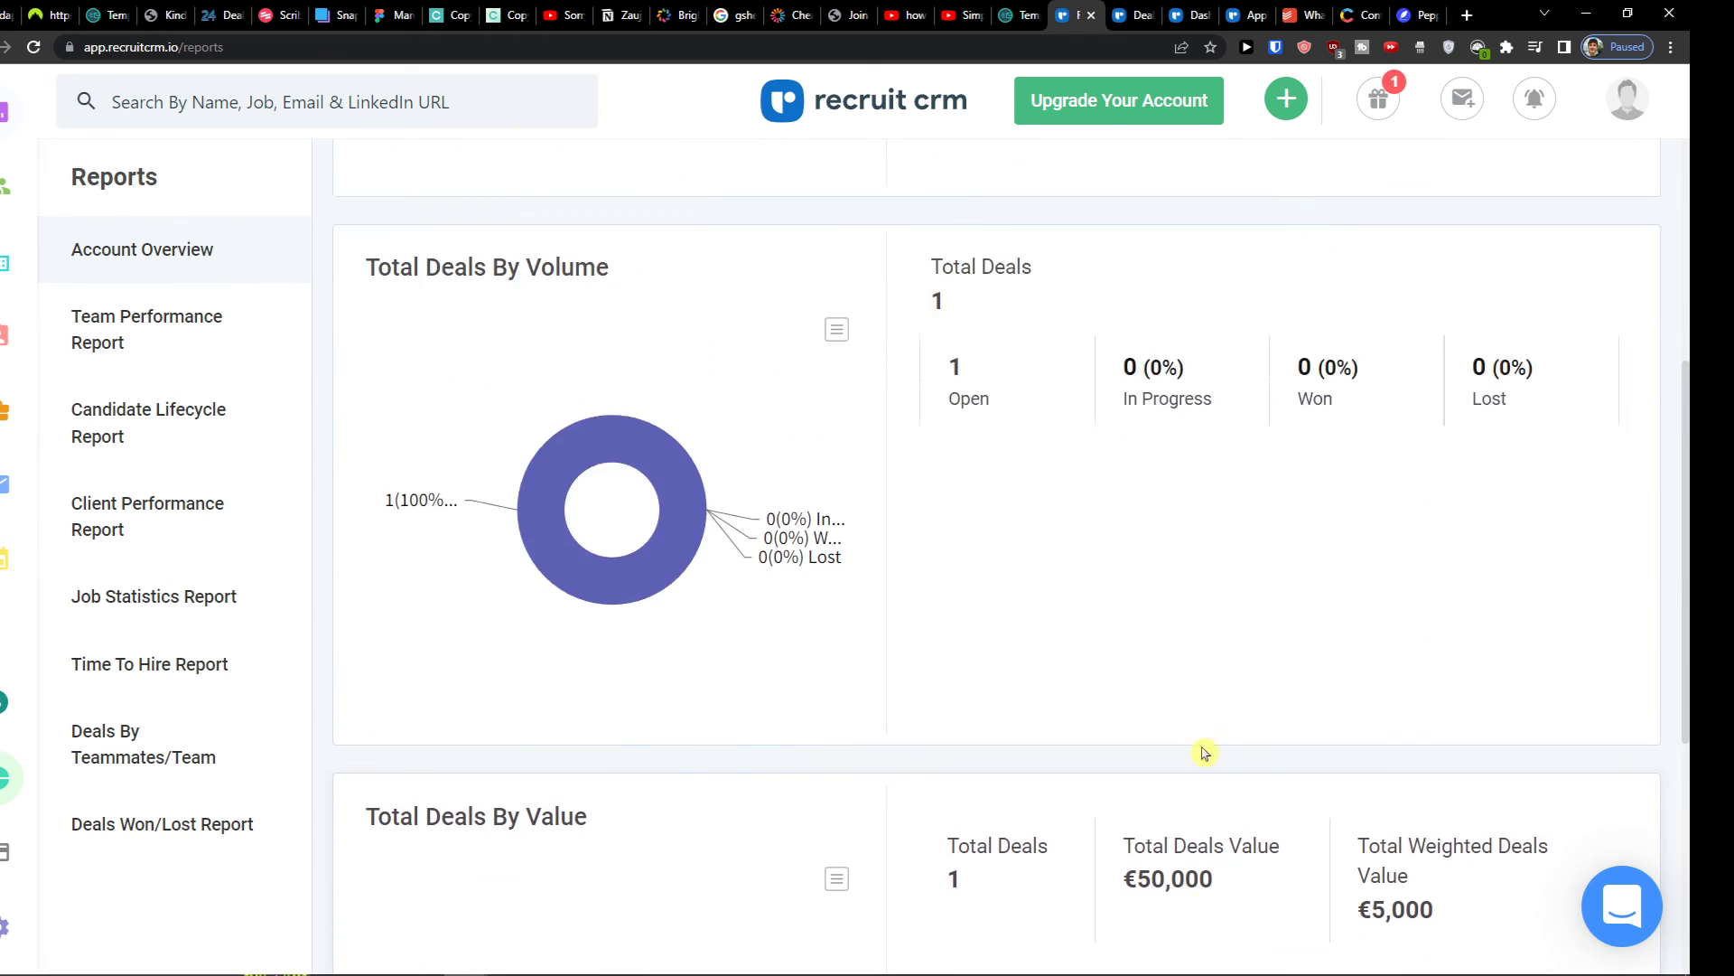
Look over the quick-create options for new records and close them without choosing one
click(1286, 98)
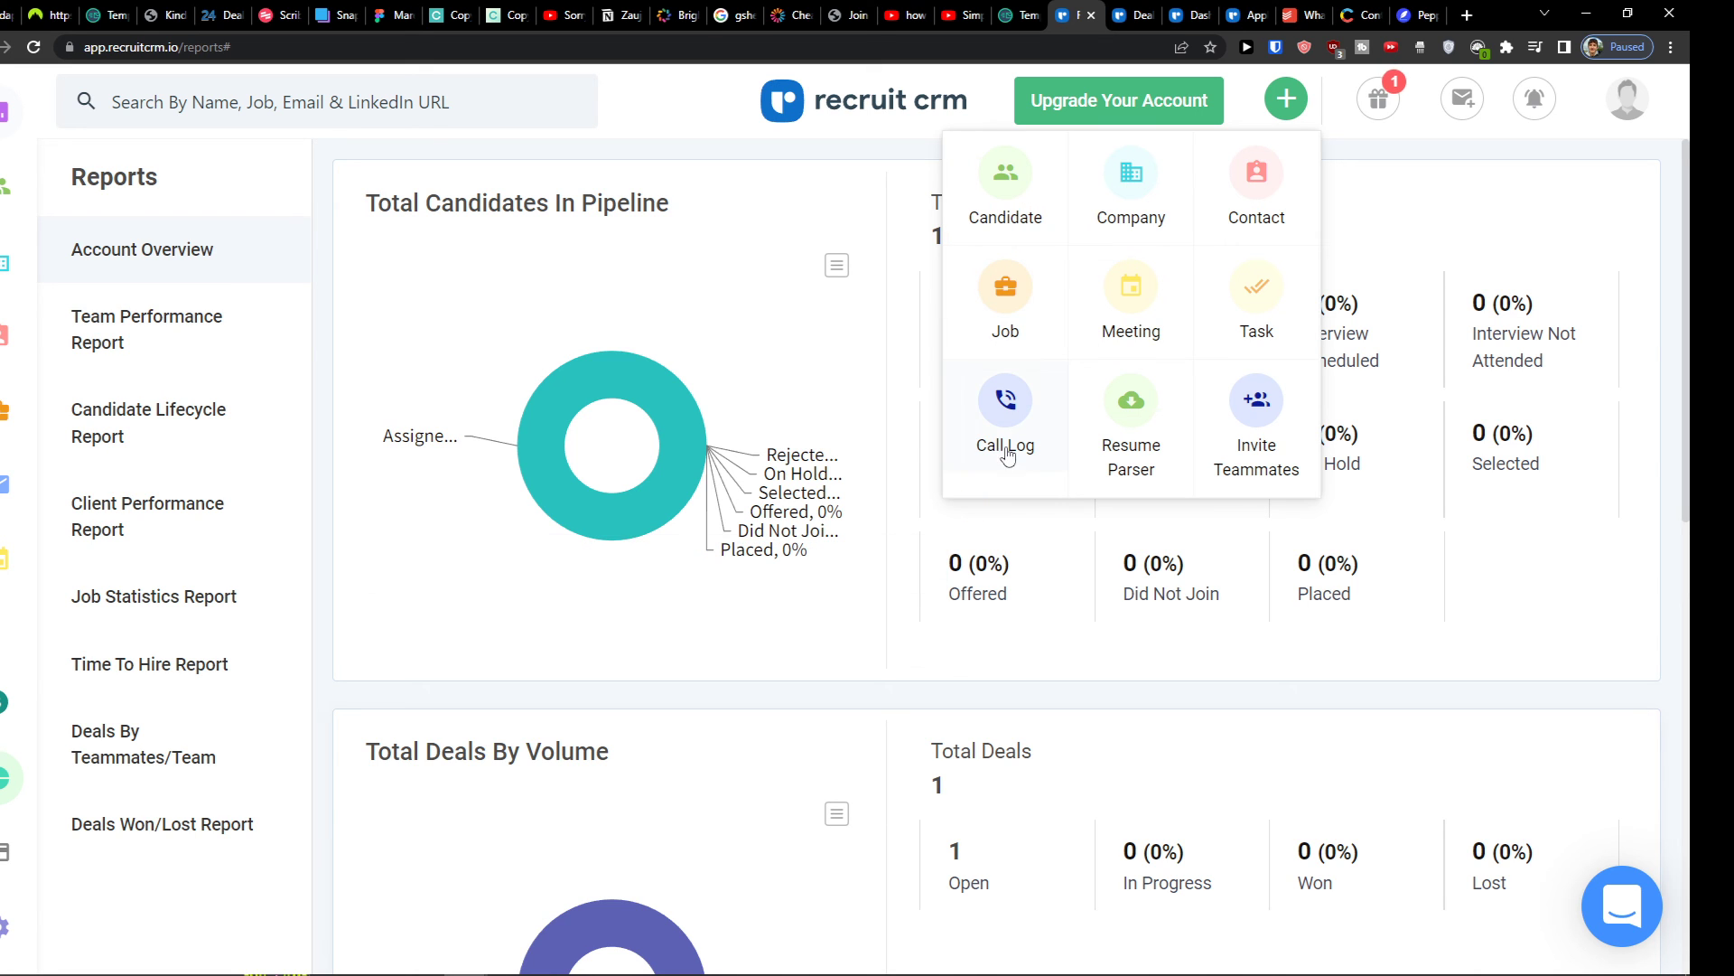
mouse_move(950, 959)
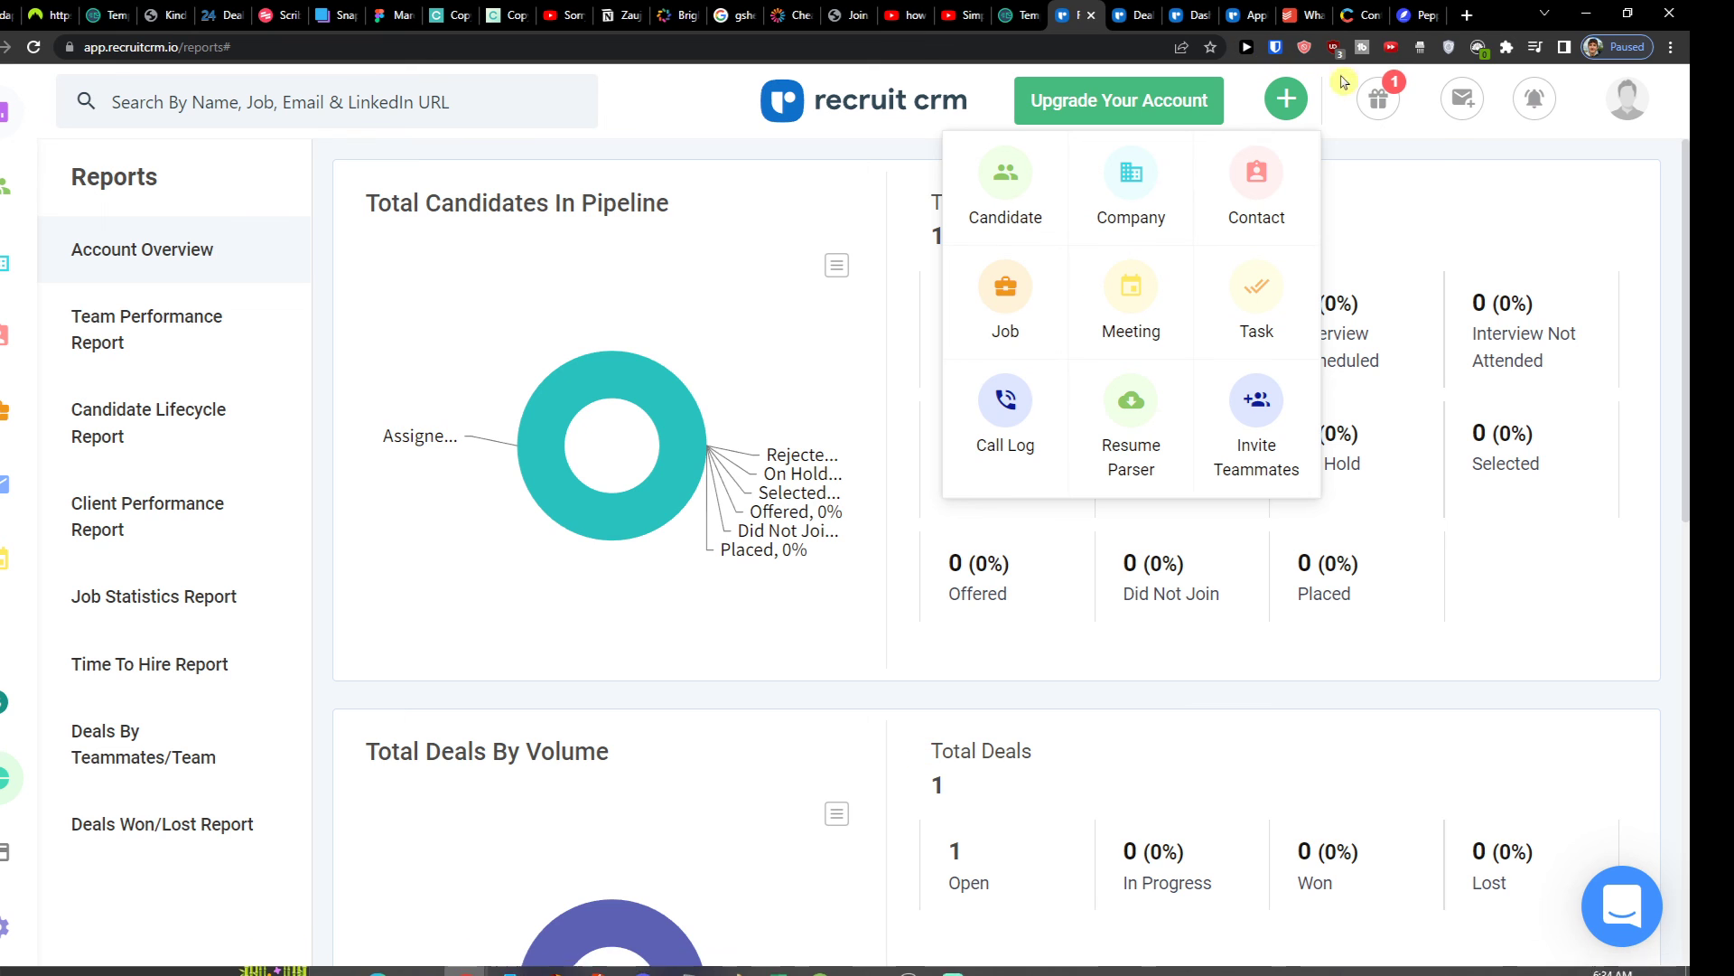
click(1391, 183)
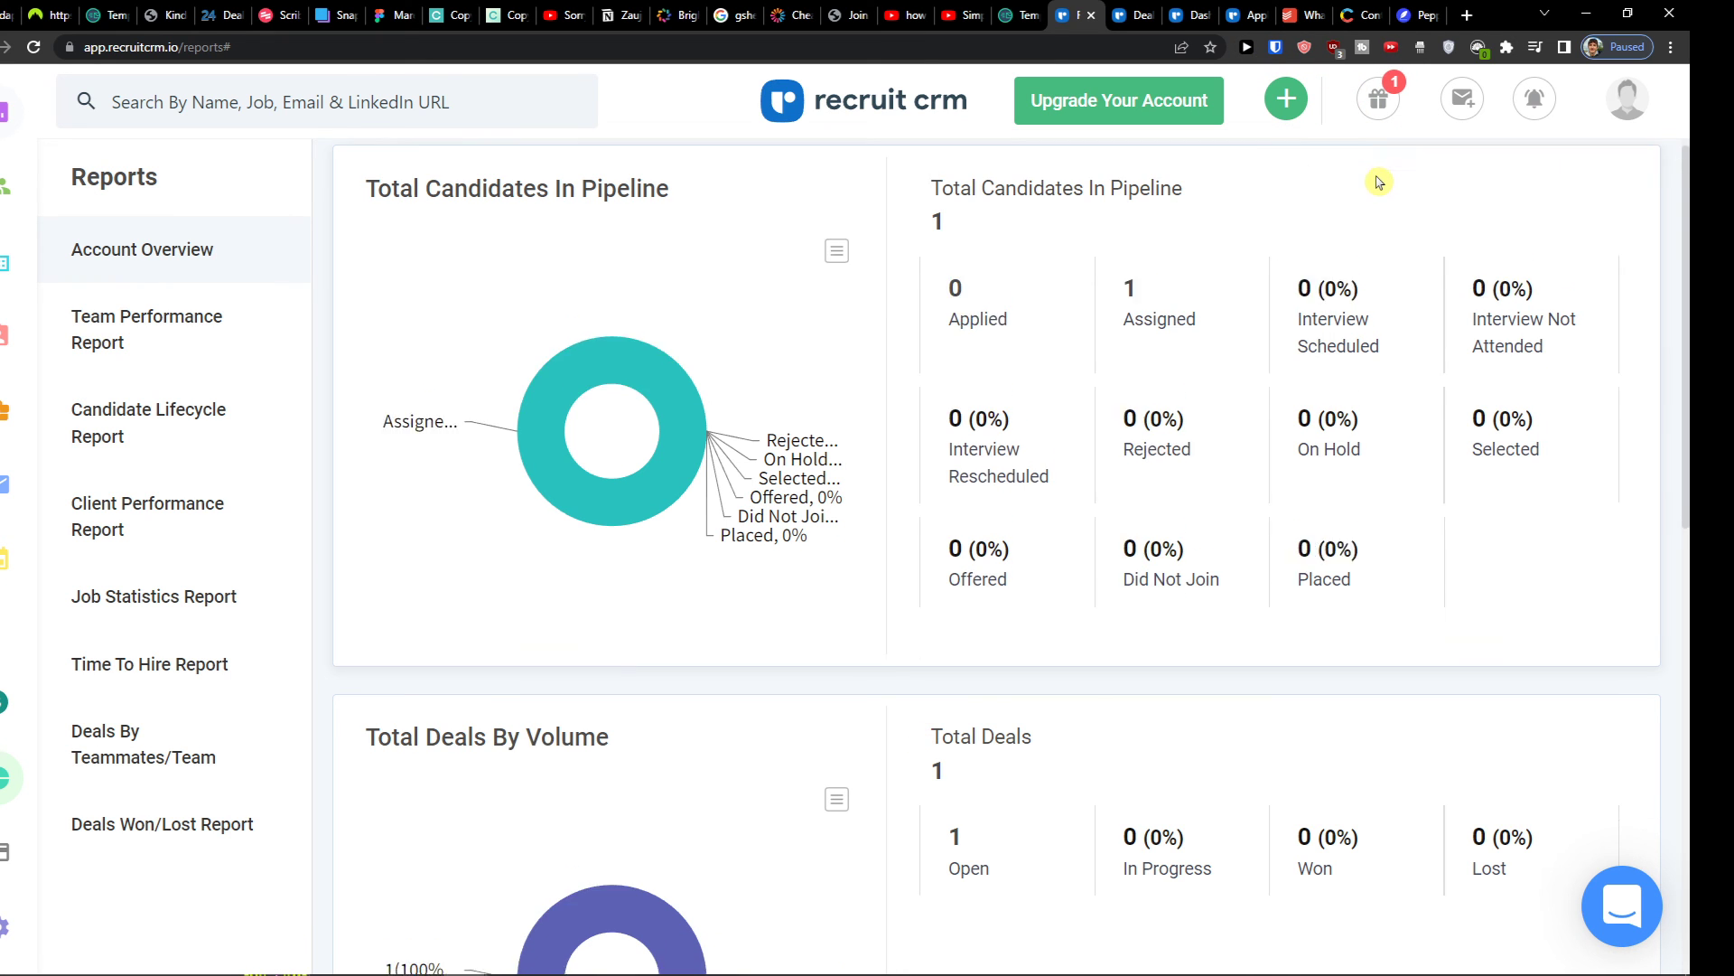